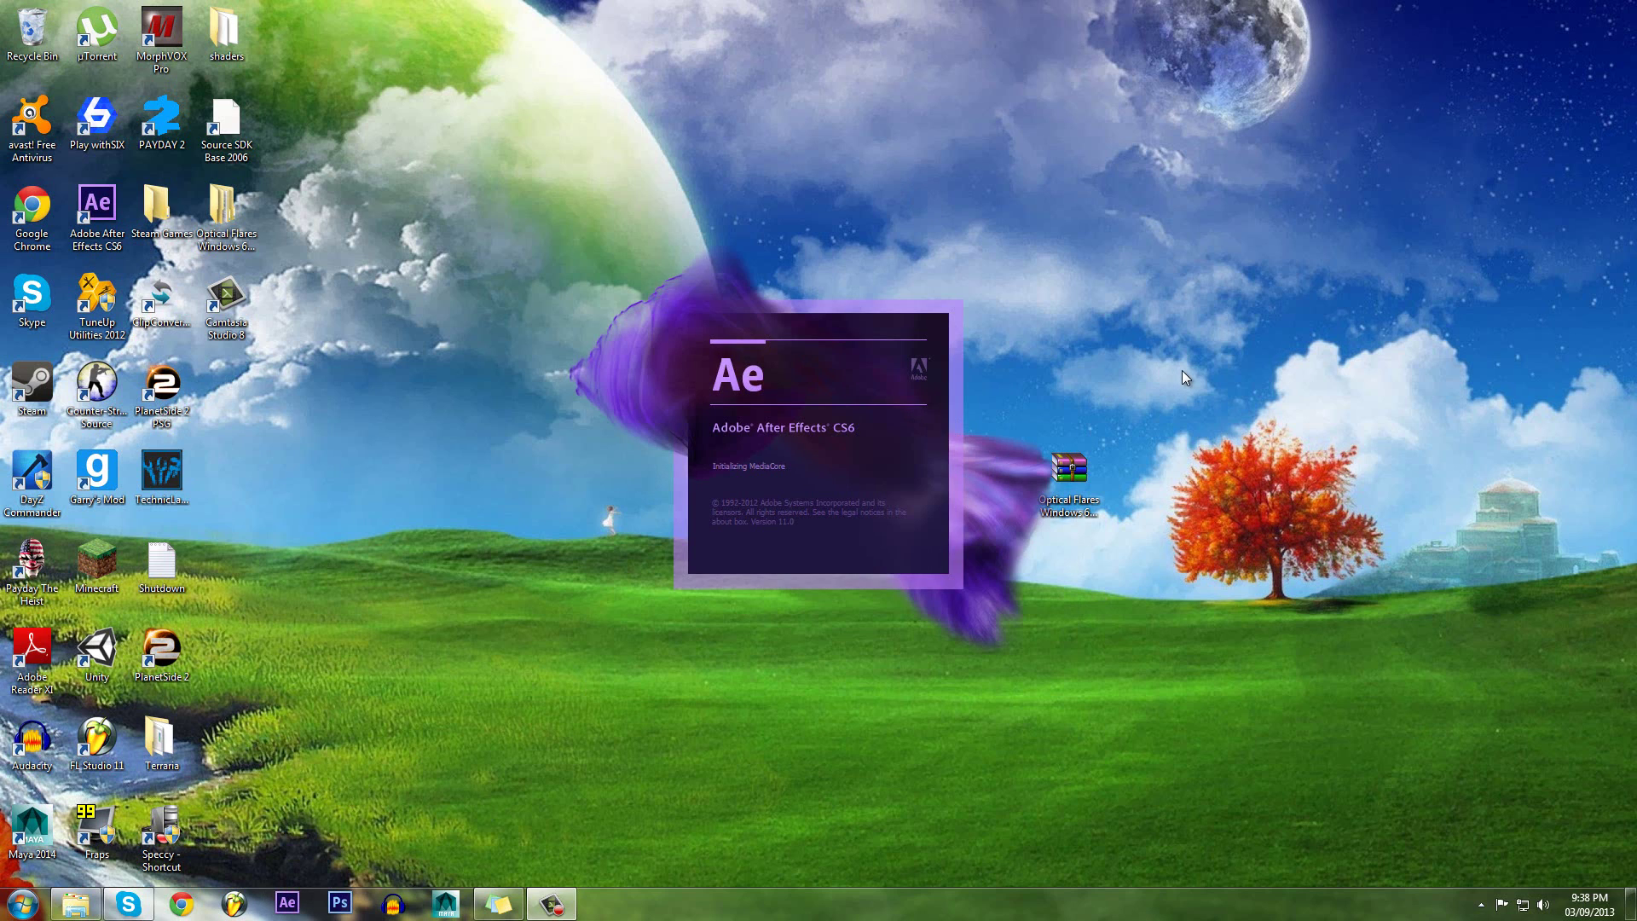
drag(1619, 18, 1, 918)
click(627, 719)
drag(1636, 0, 1, 914)
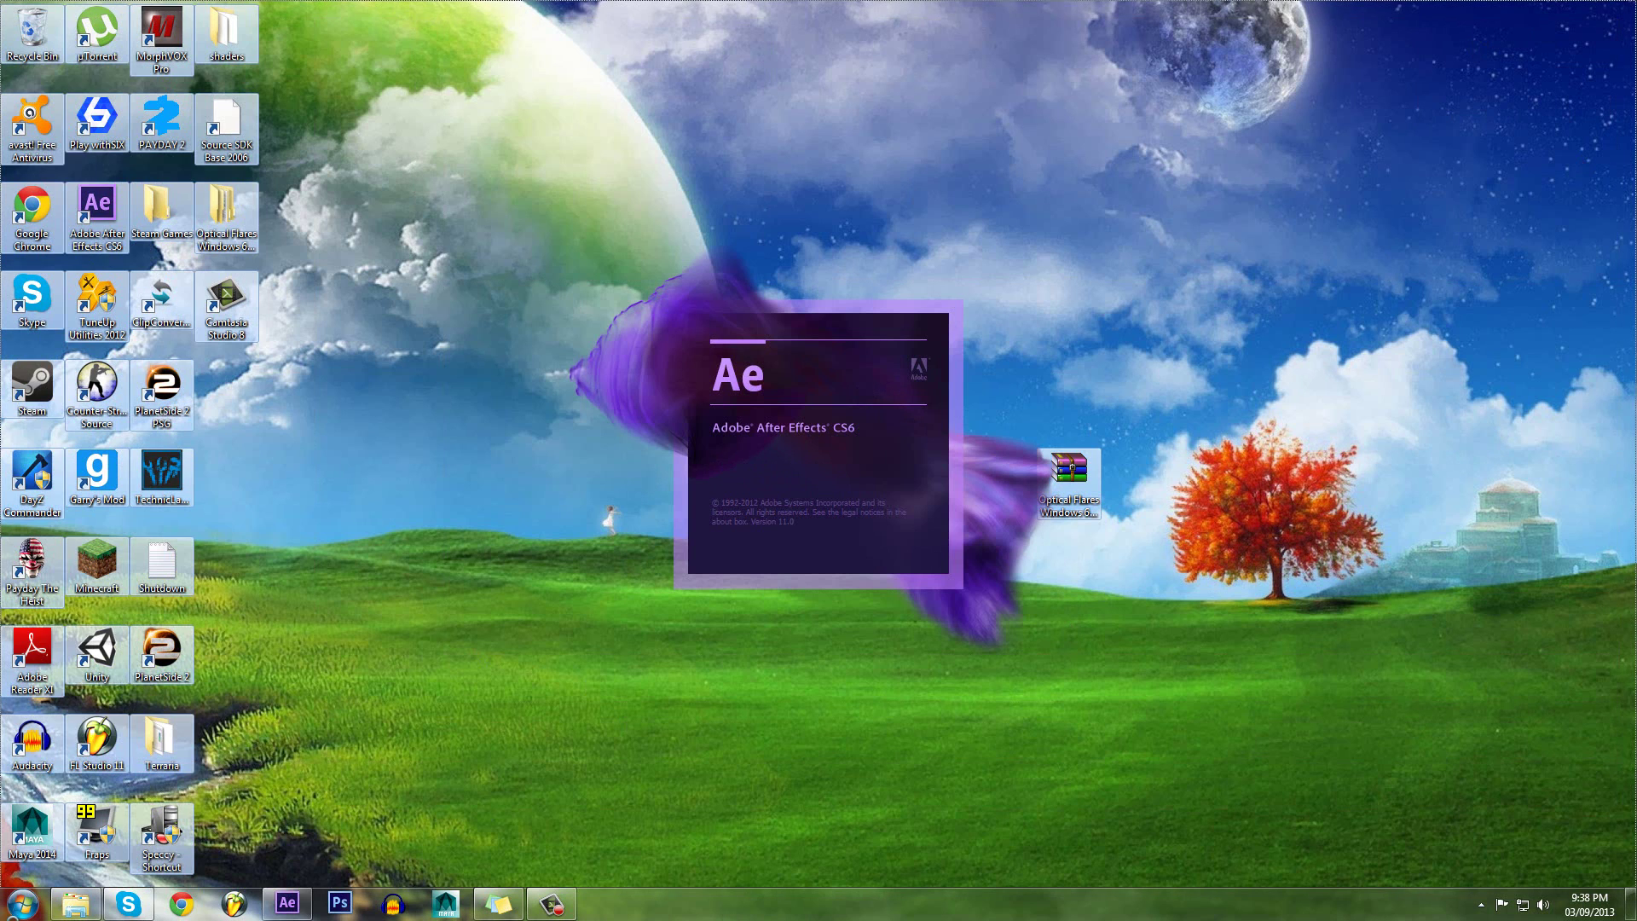
click(864, 468)
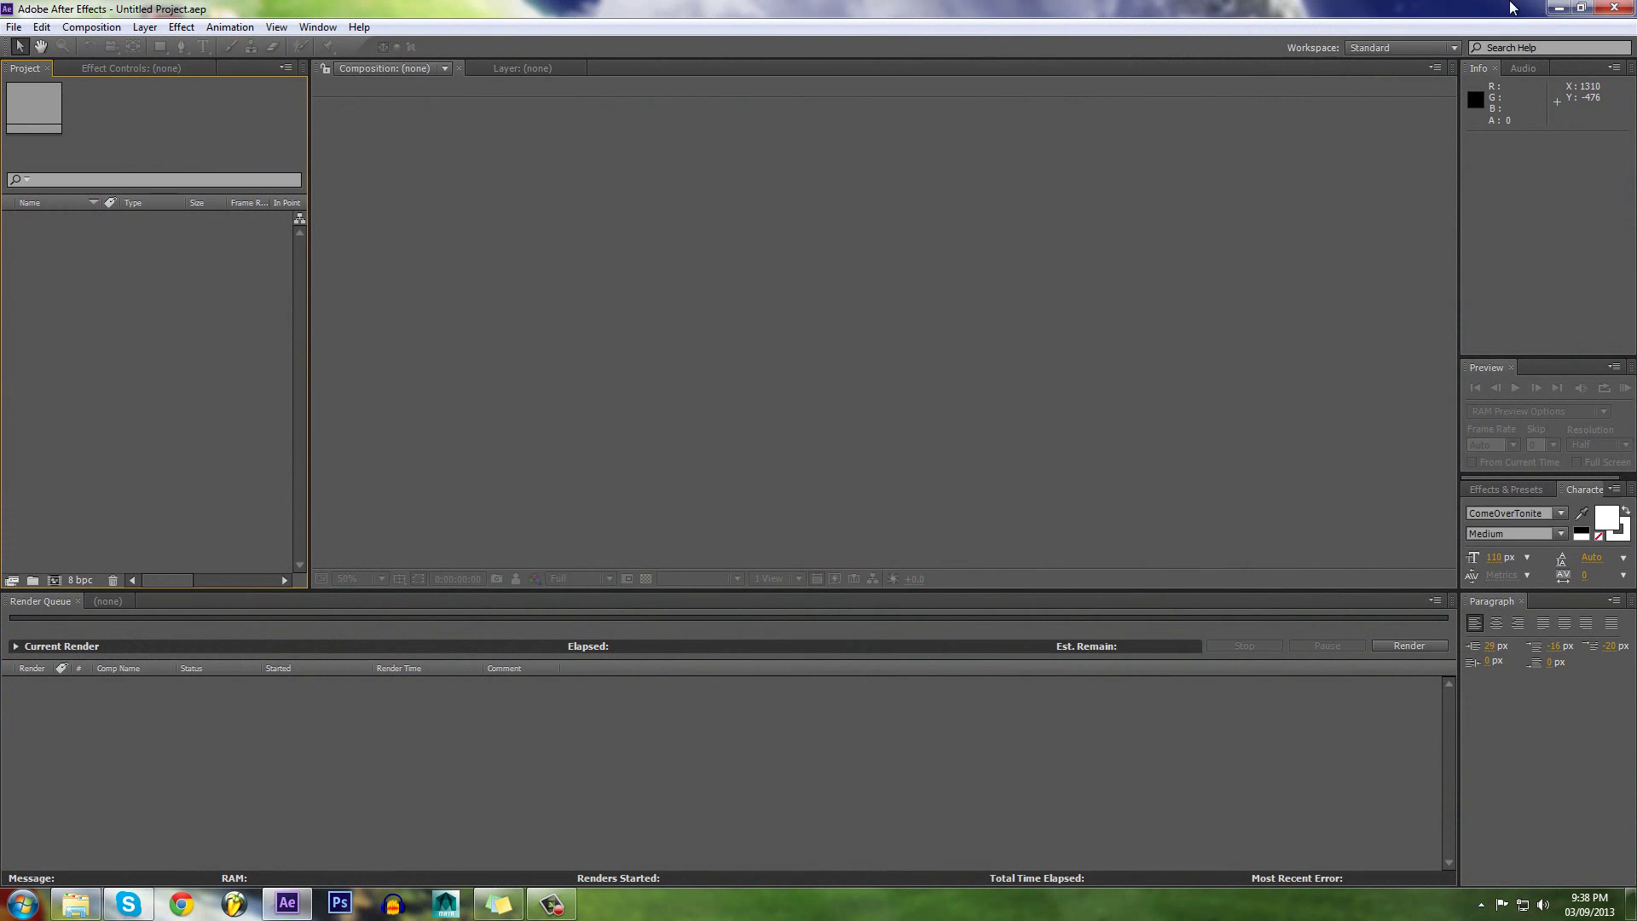
Step: Create a new 1920 x 1080 composition named Tutorial with a white (FFFFFF) background
click(108, 601)
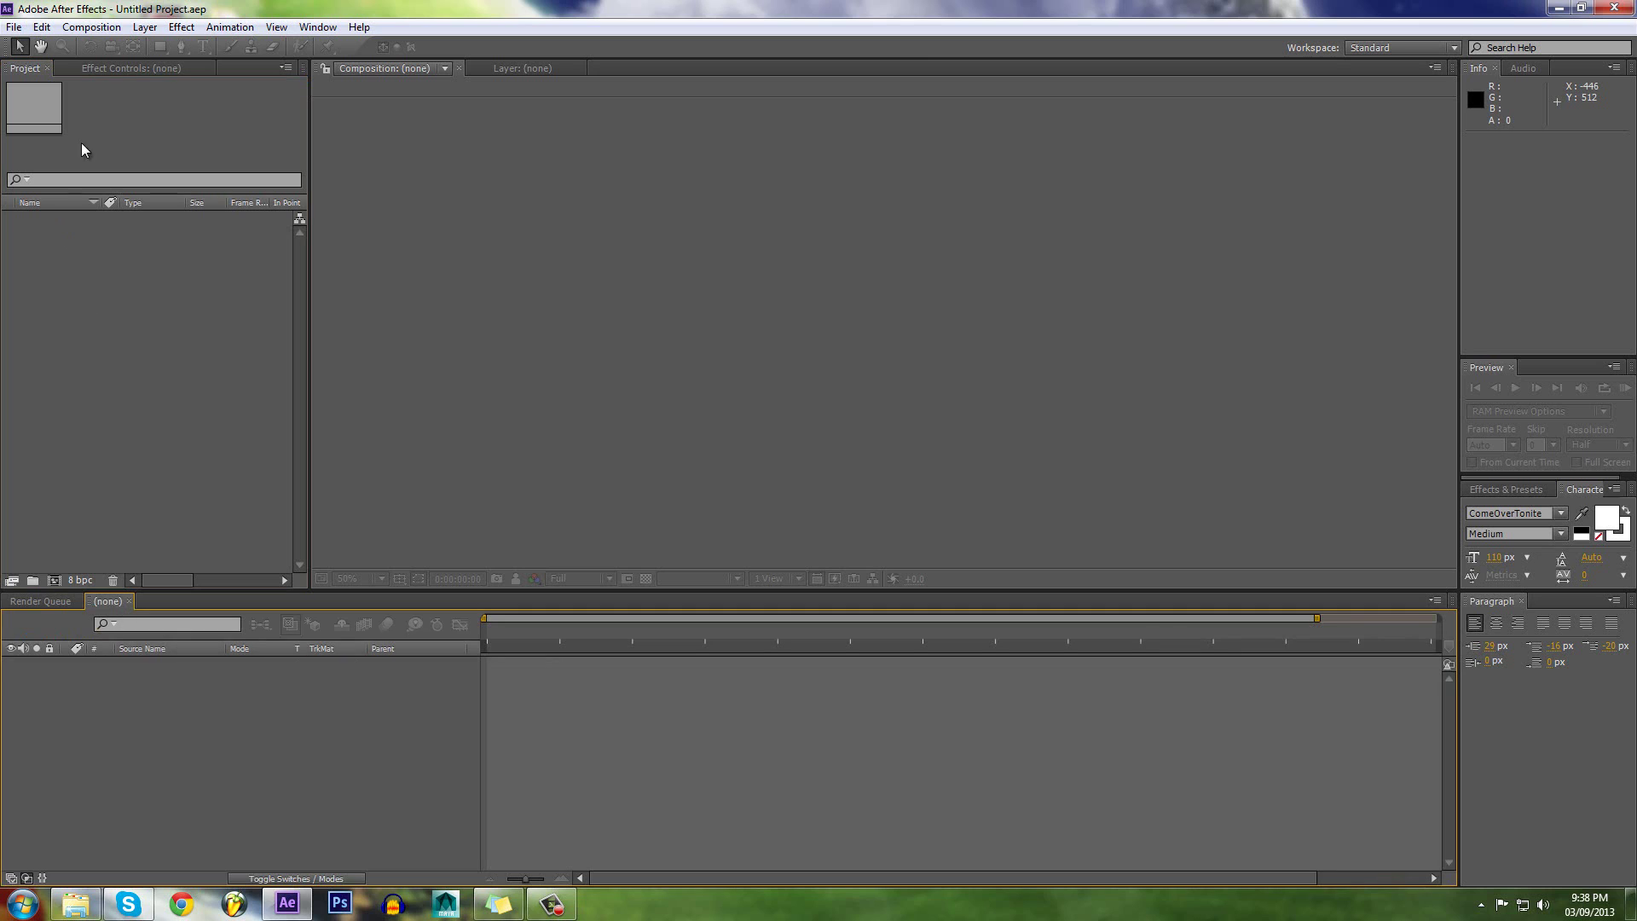
click(89, 28)
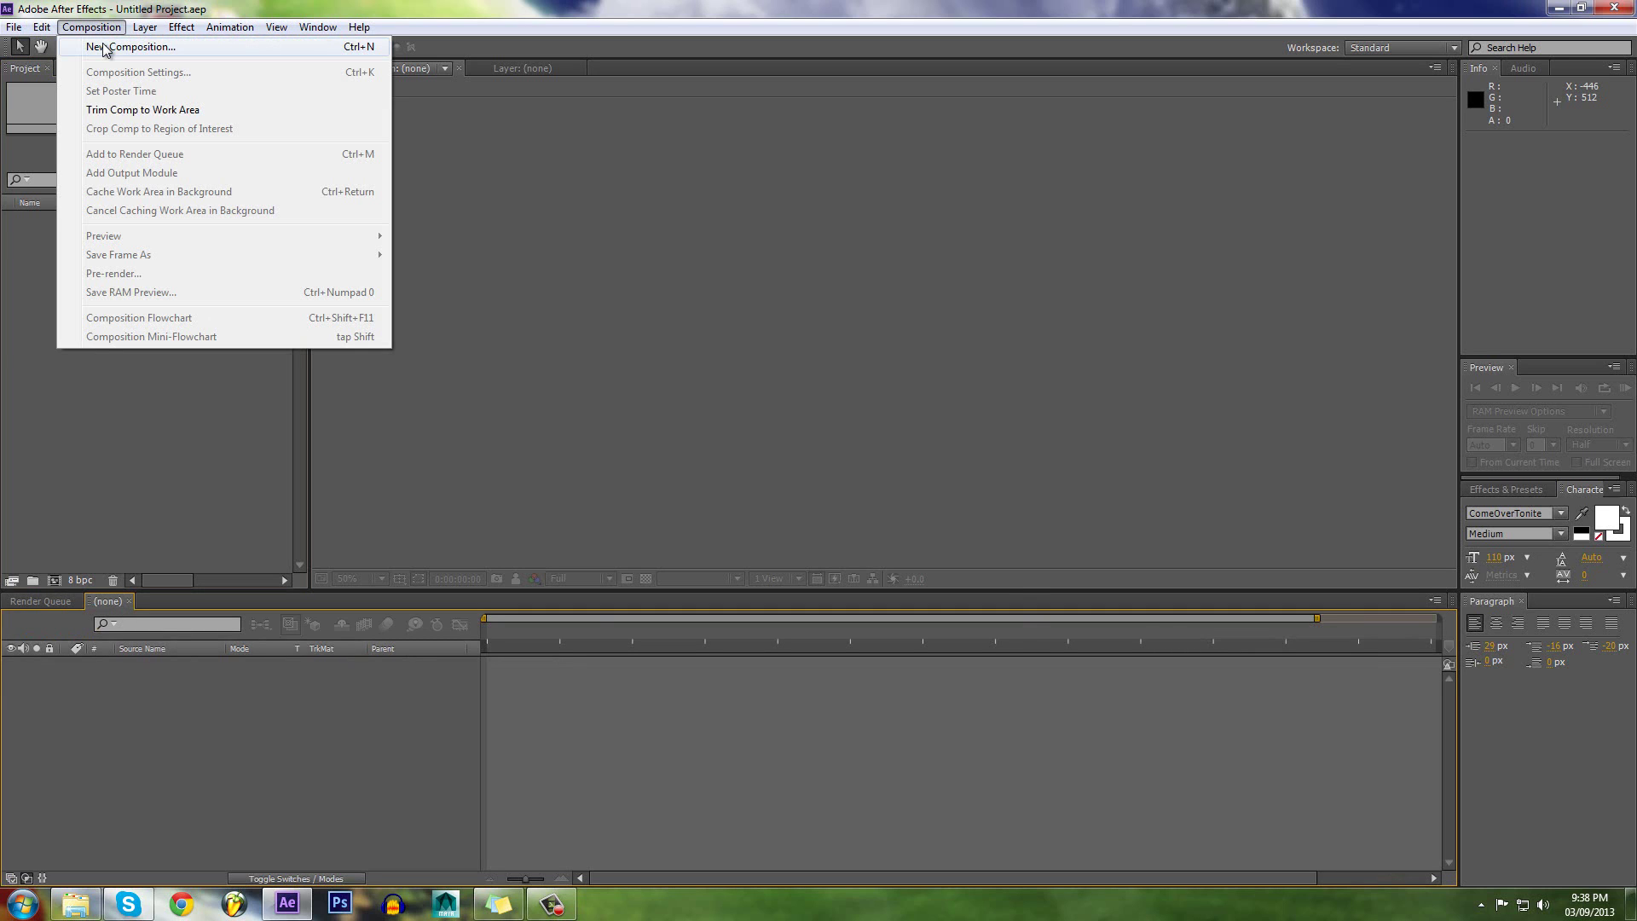
click(104, 49)
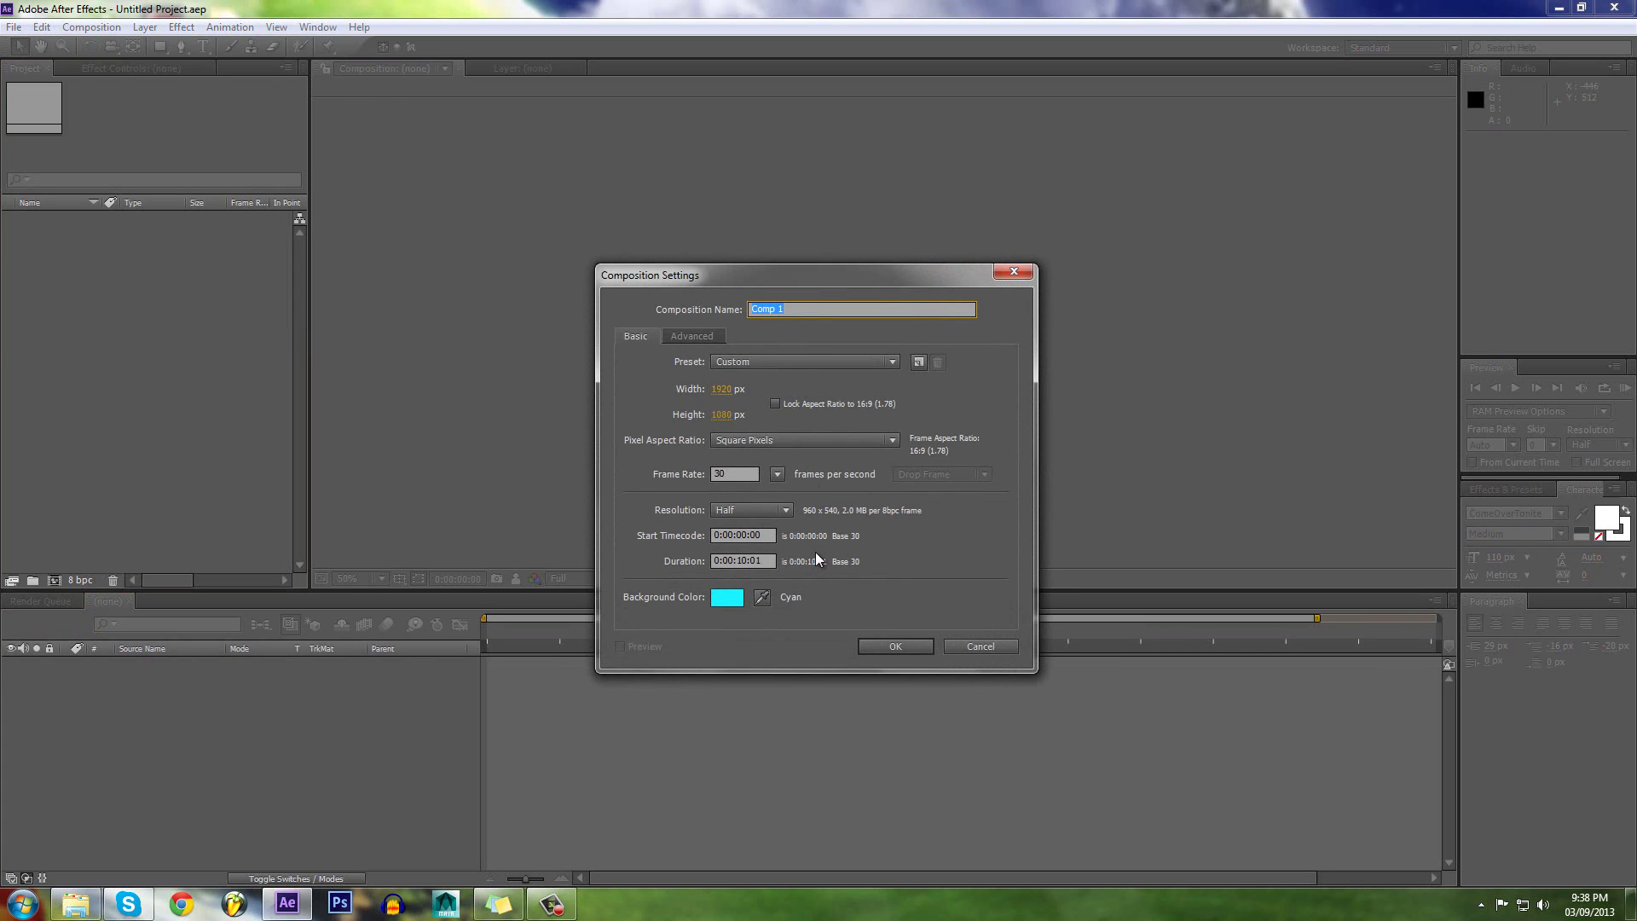
text(Tutorial)
click(727, 597)
drag(1122, 457, 1089, 408)
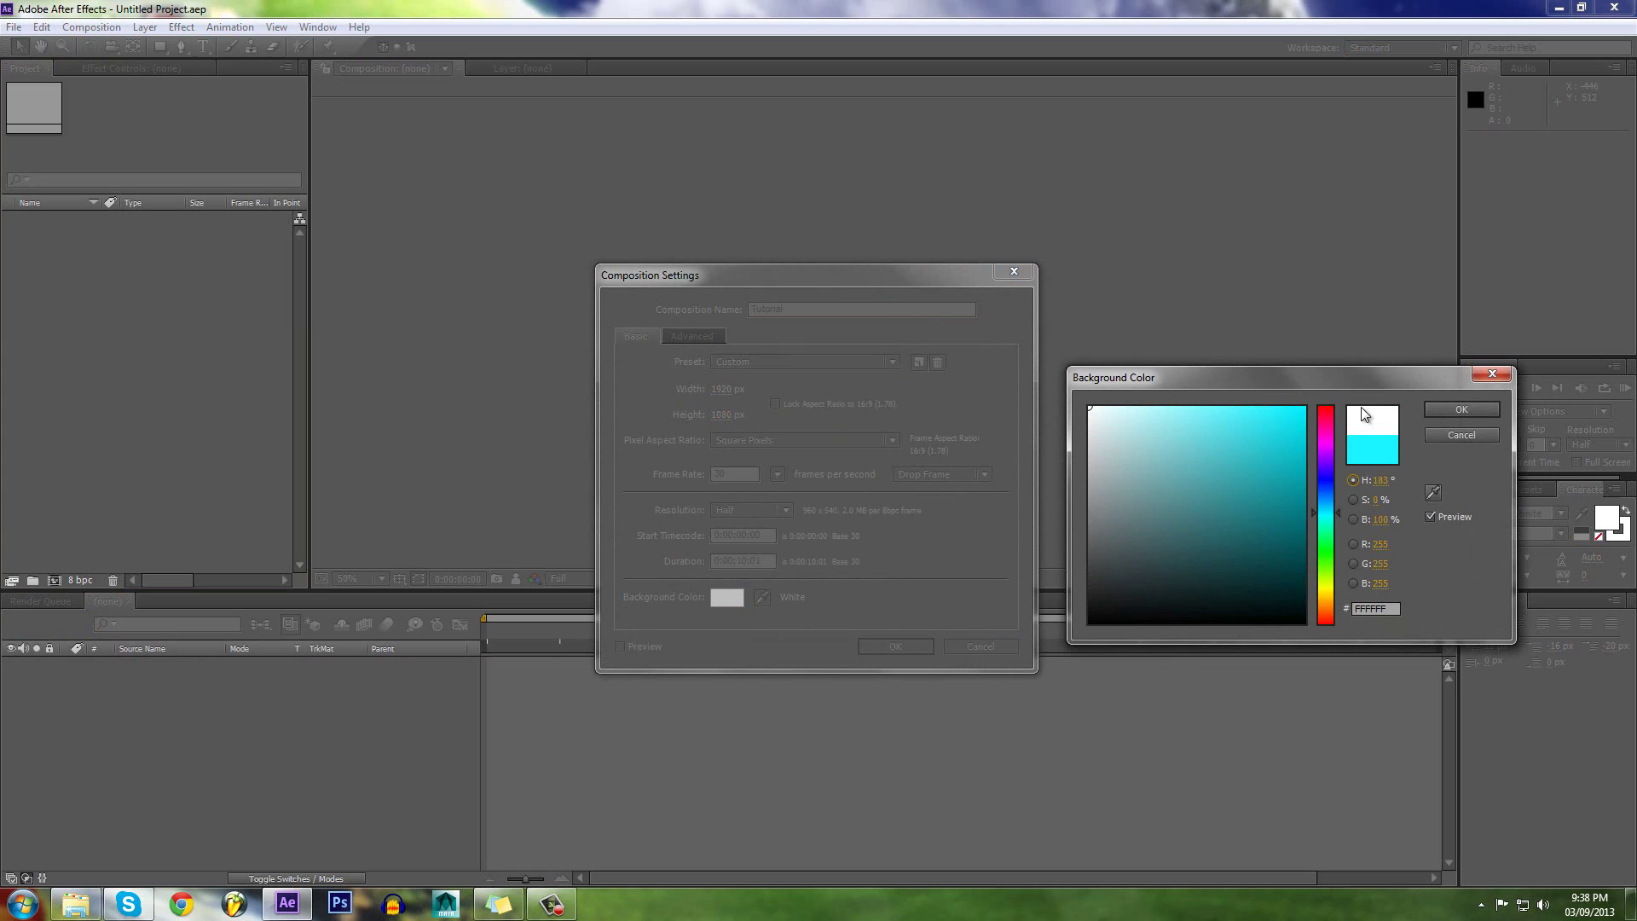
click(1441, 407)
click(904, 646)
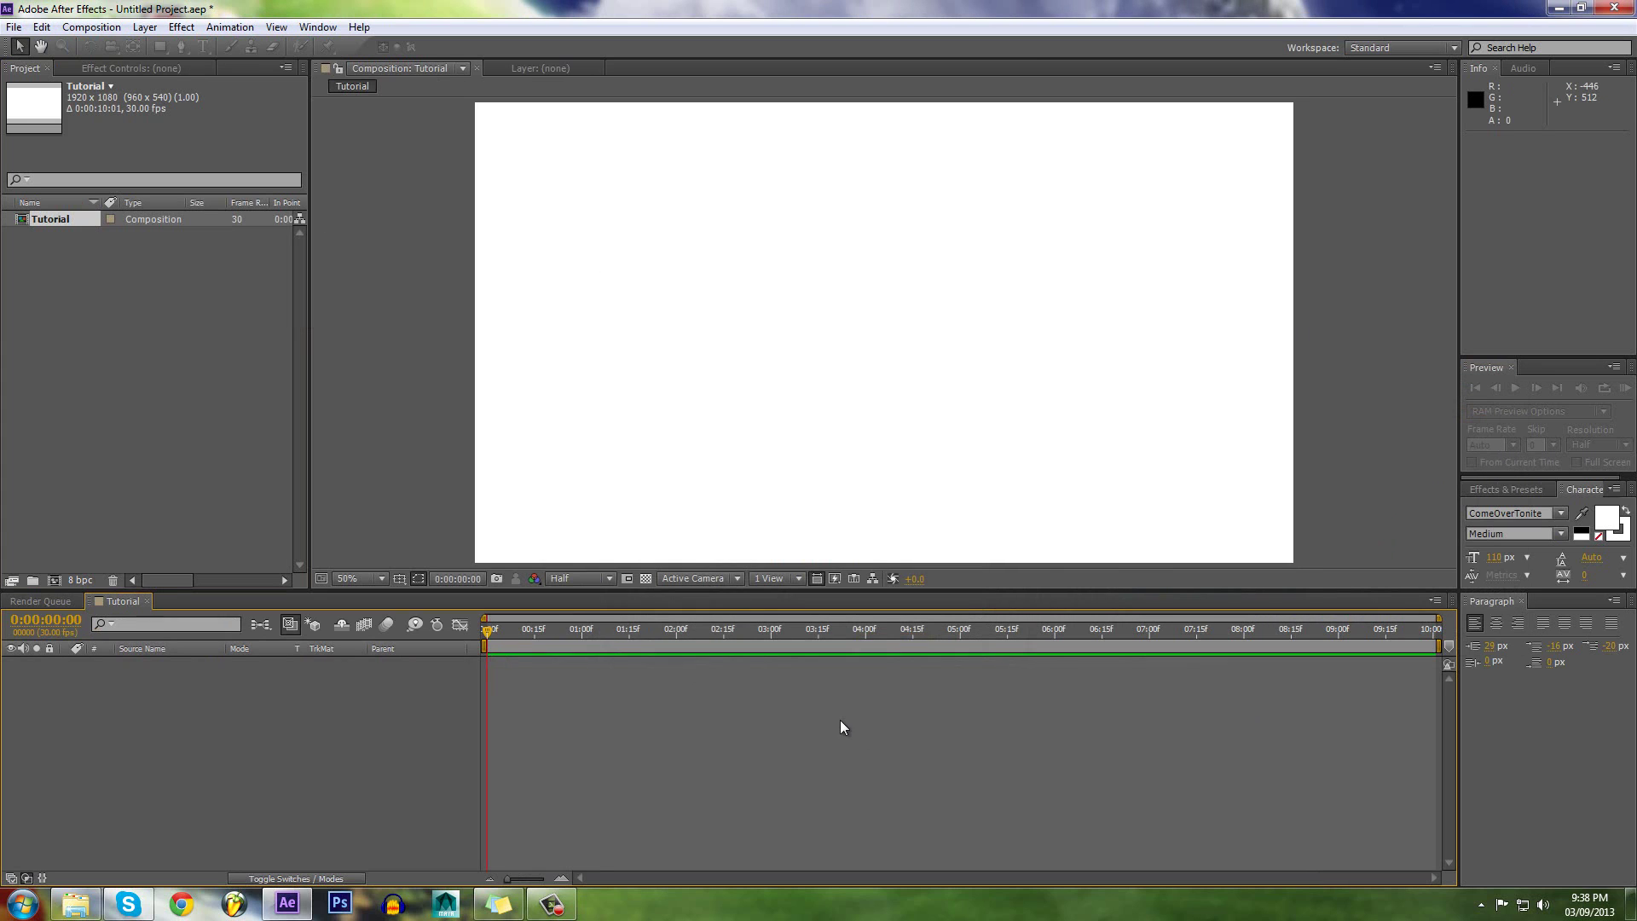
click(147, 26)
mouse_move(256, 47)
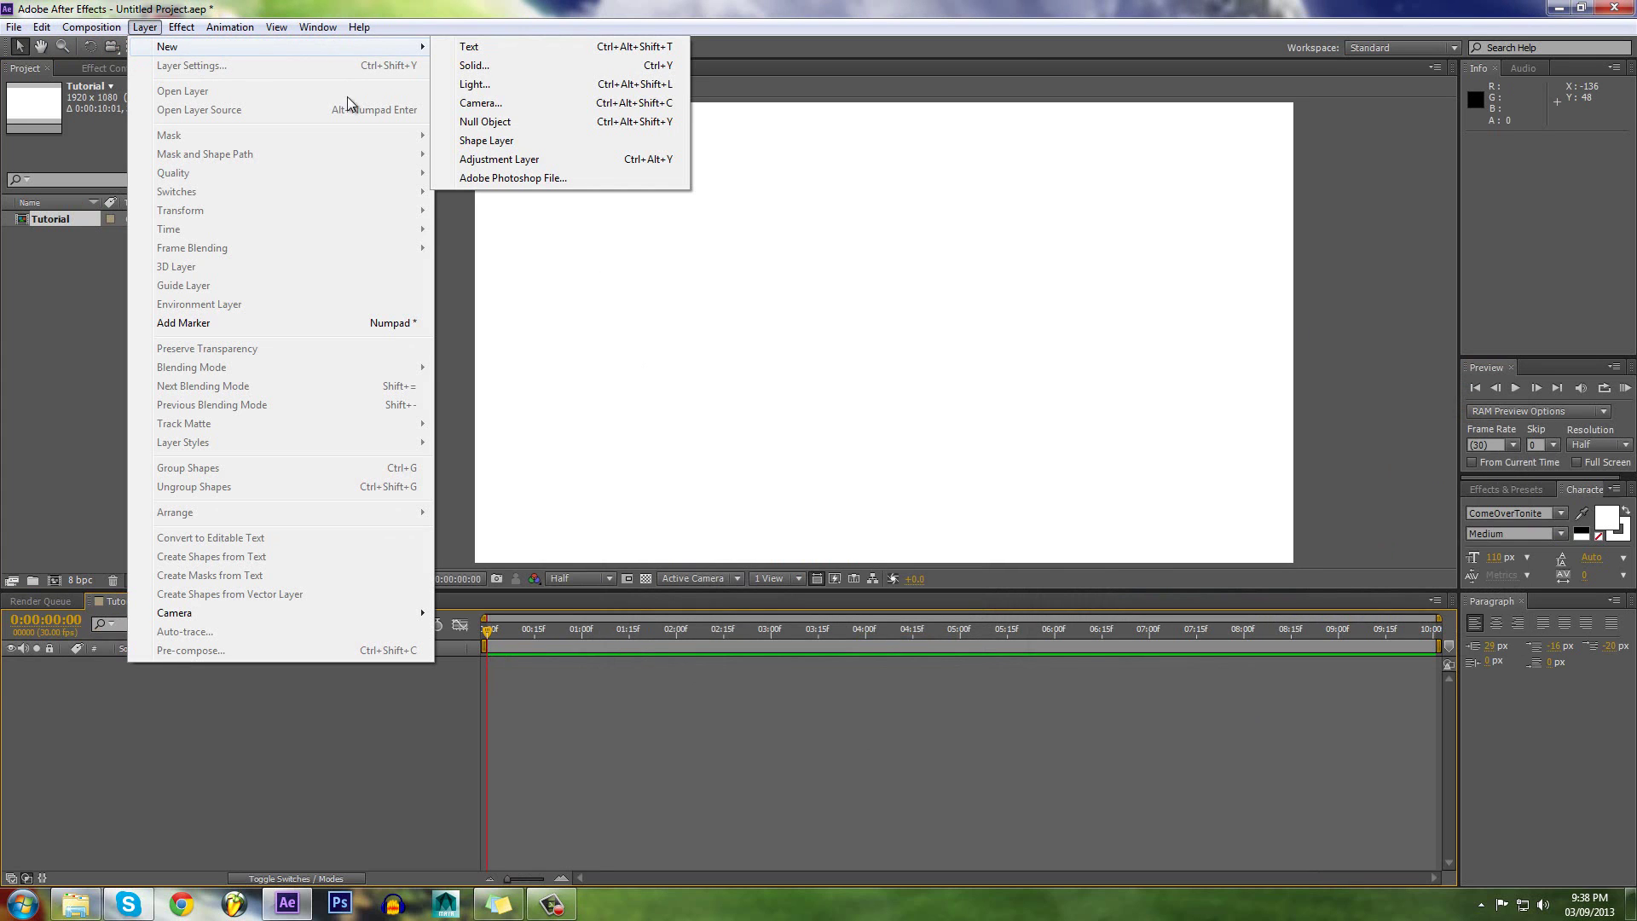
click(880, 562)
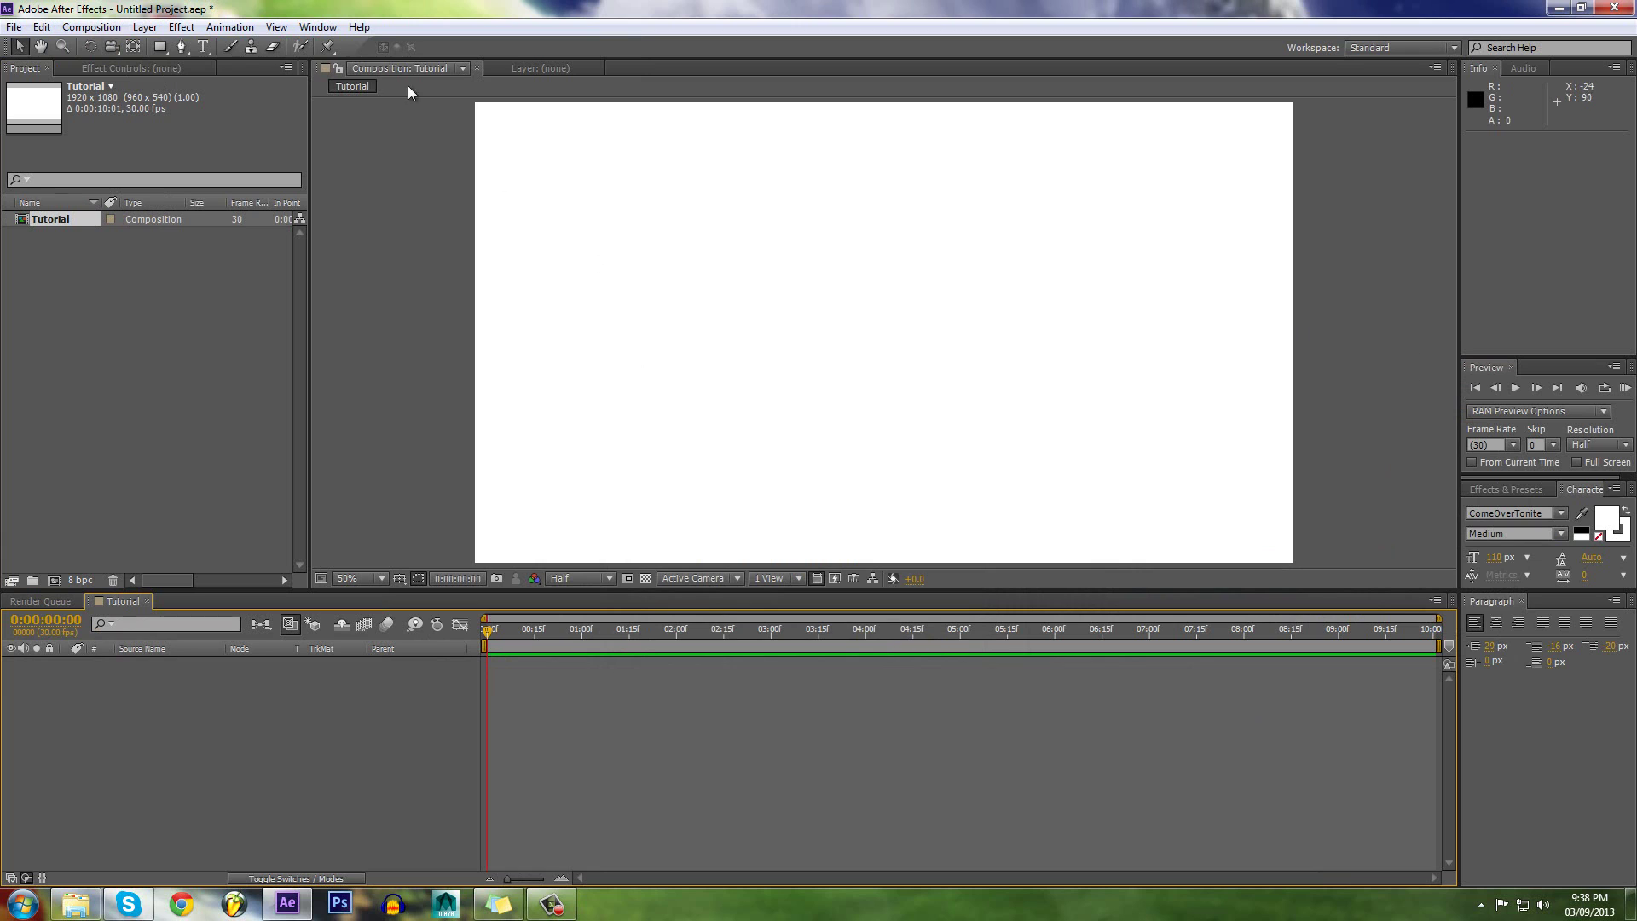
Step: Add a black 1920 x 1080 solid layer named BG to the Tutorial composition
click(150, 28)
mouse_move(256, 46)
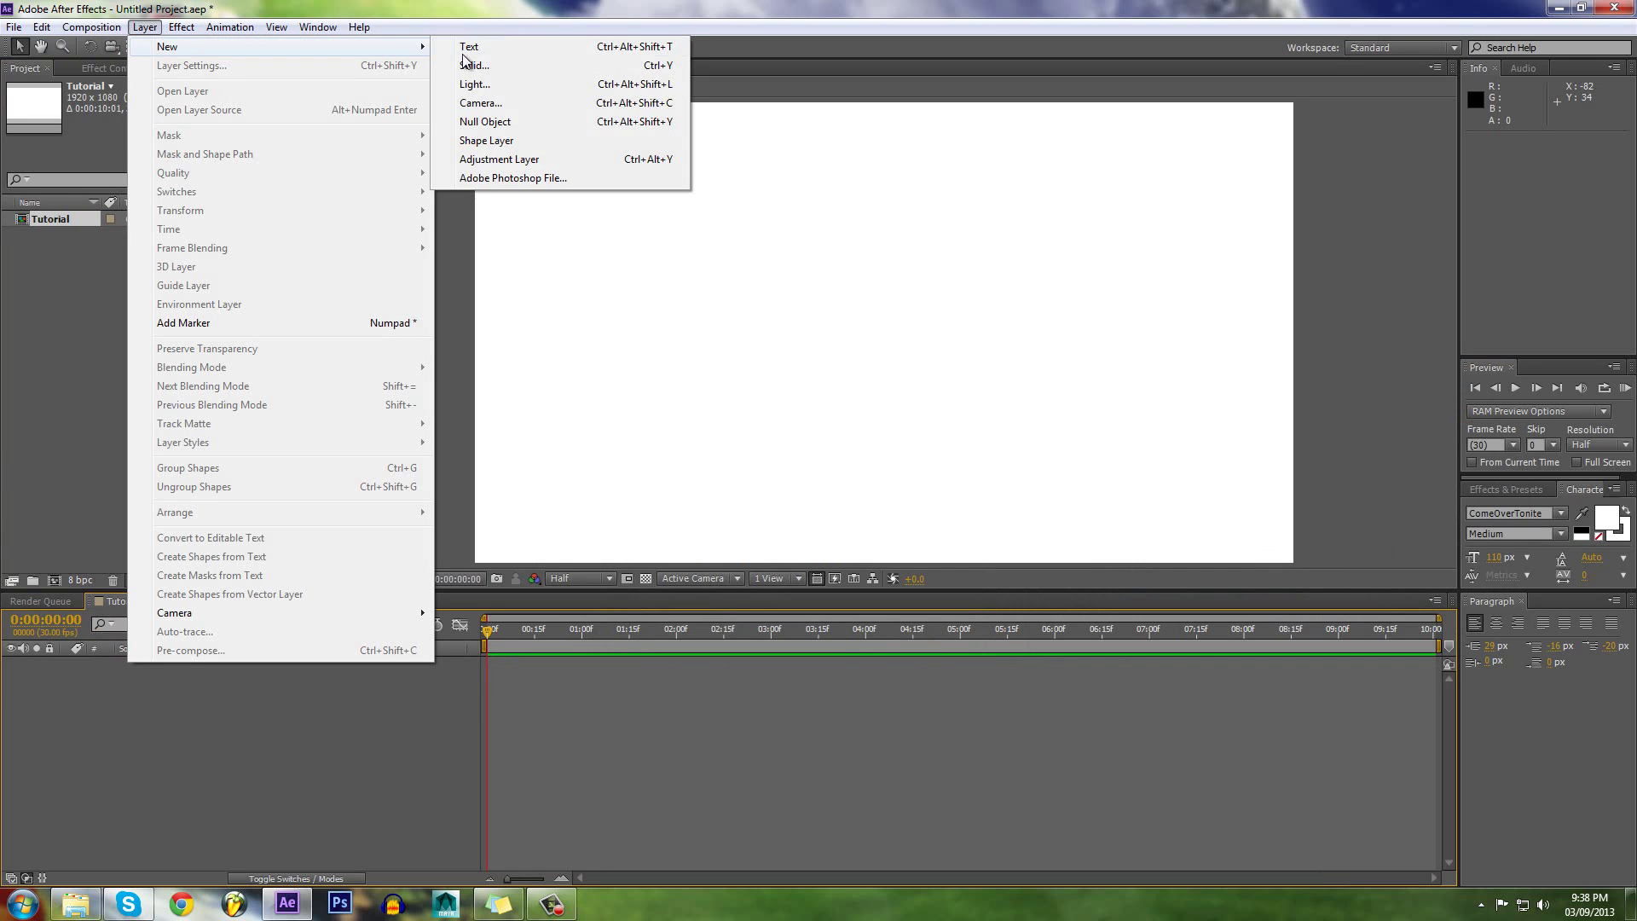
click(474, 71)
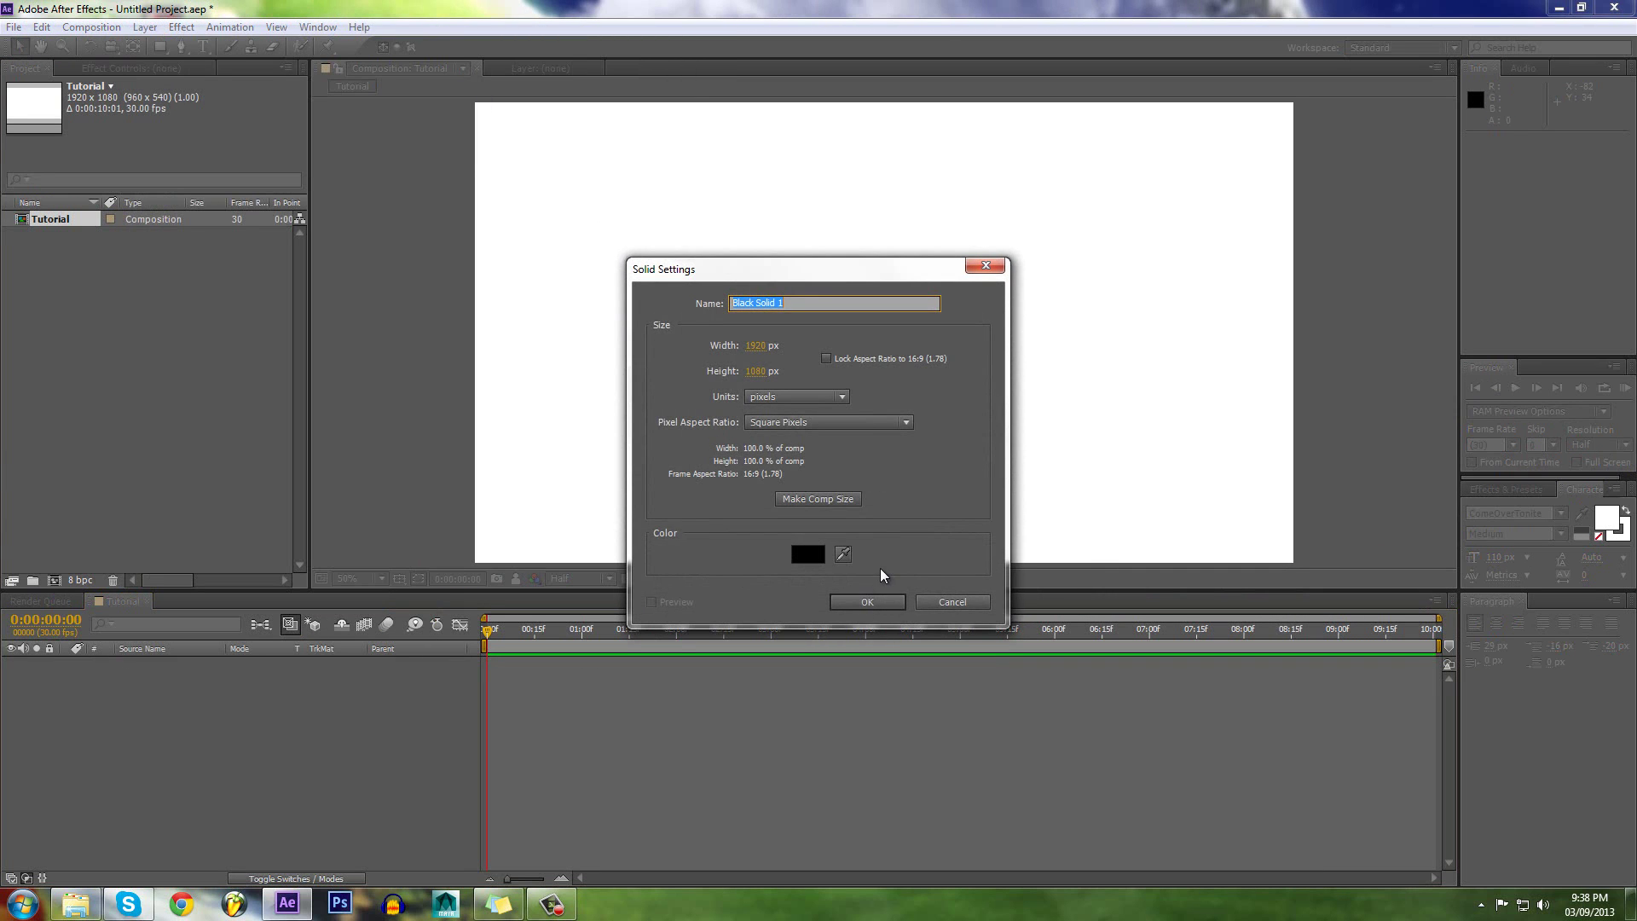
text(Ba)
text(BG)
click(869, 602)
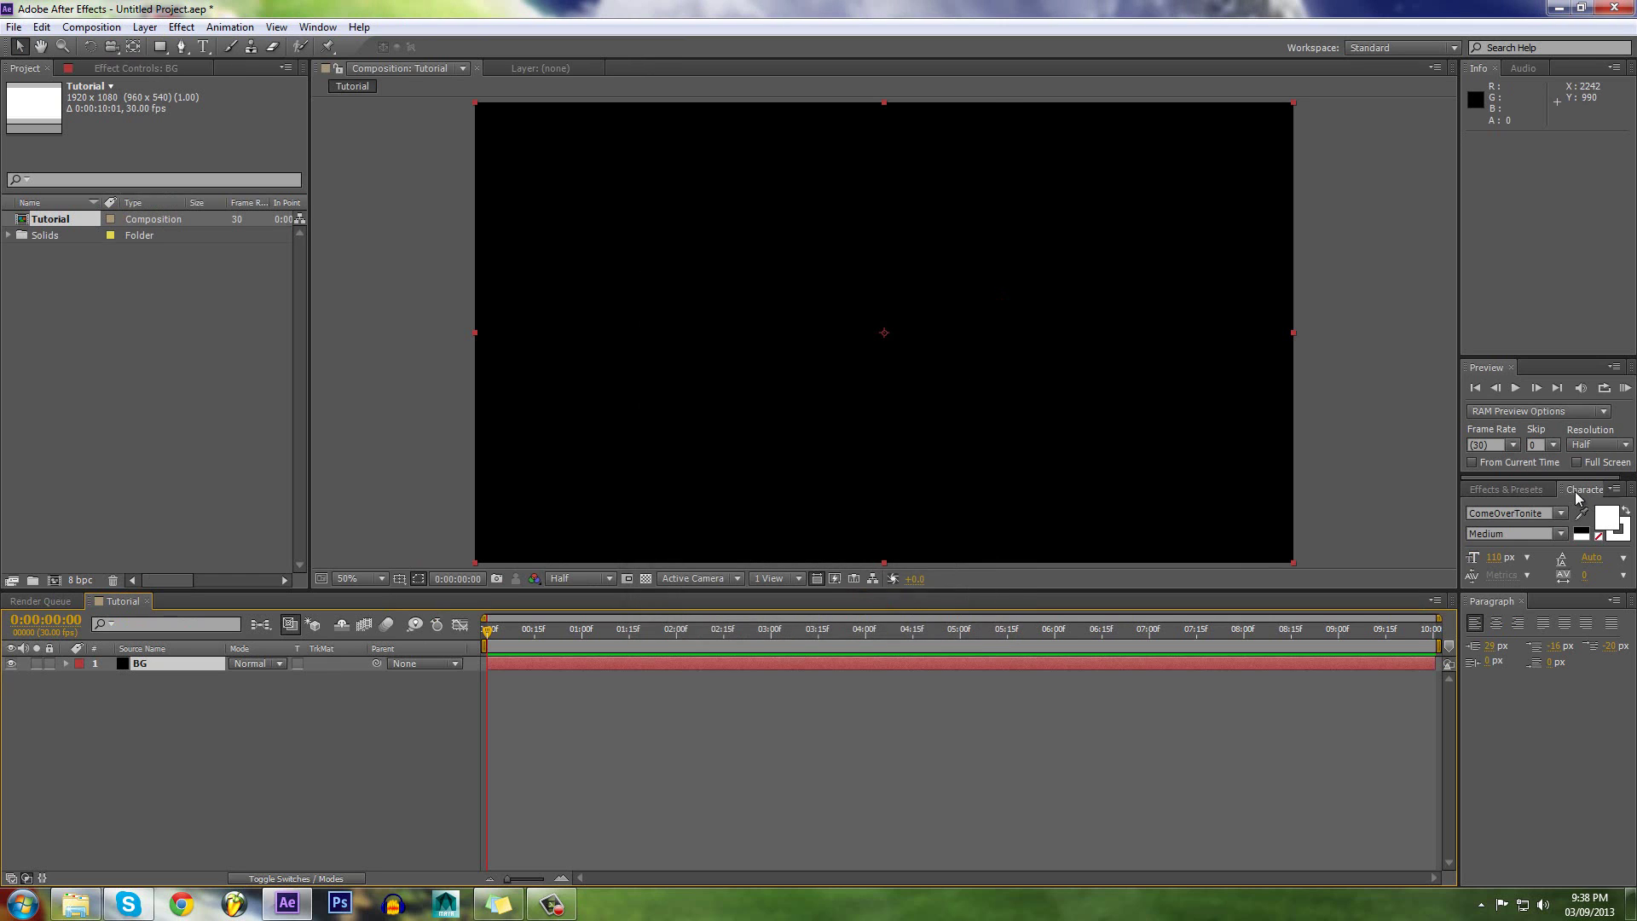
Step: Enlarge the effects list and apply the Ramp effect to the BG layer
click(1507, 493)
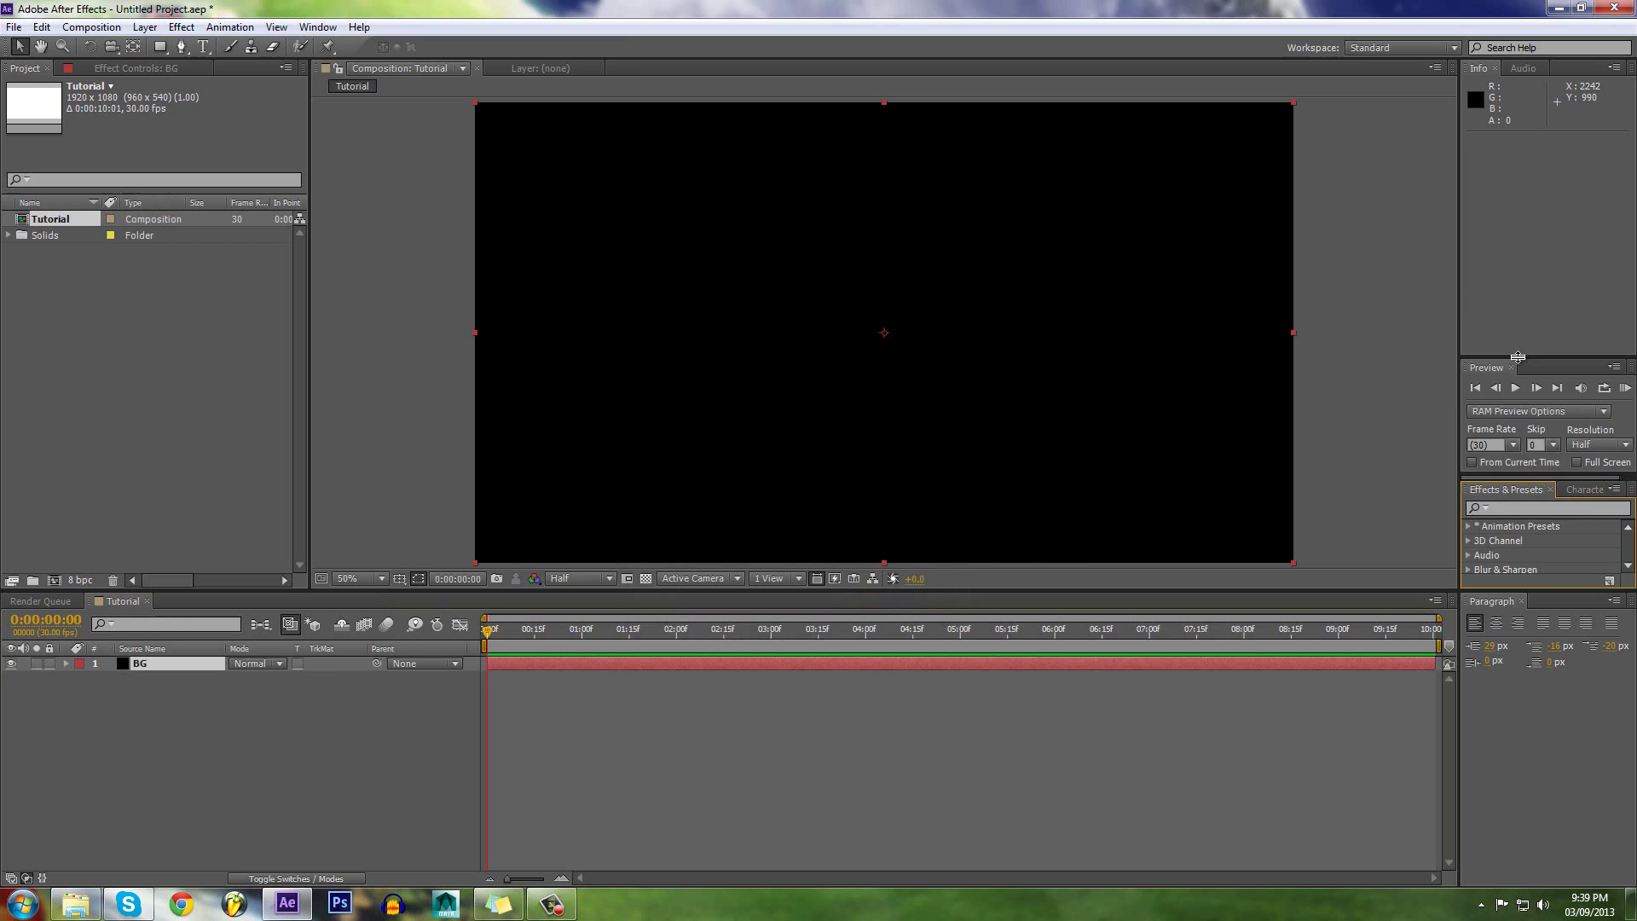
drag(1518, 356, 1499, 157)
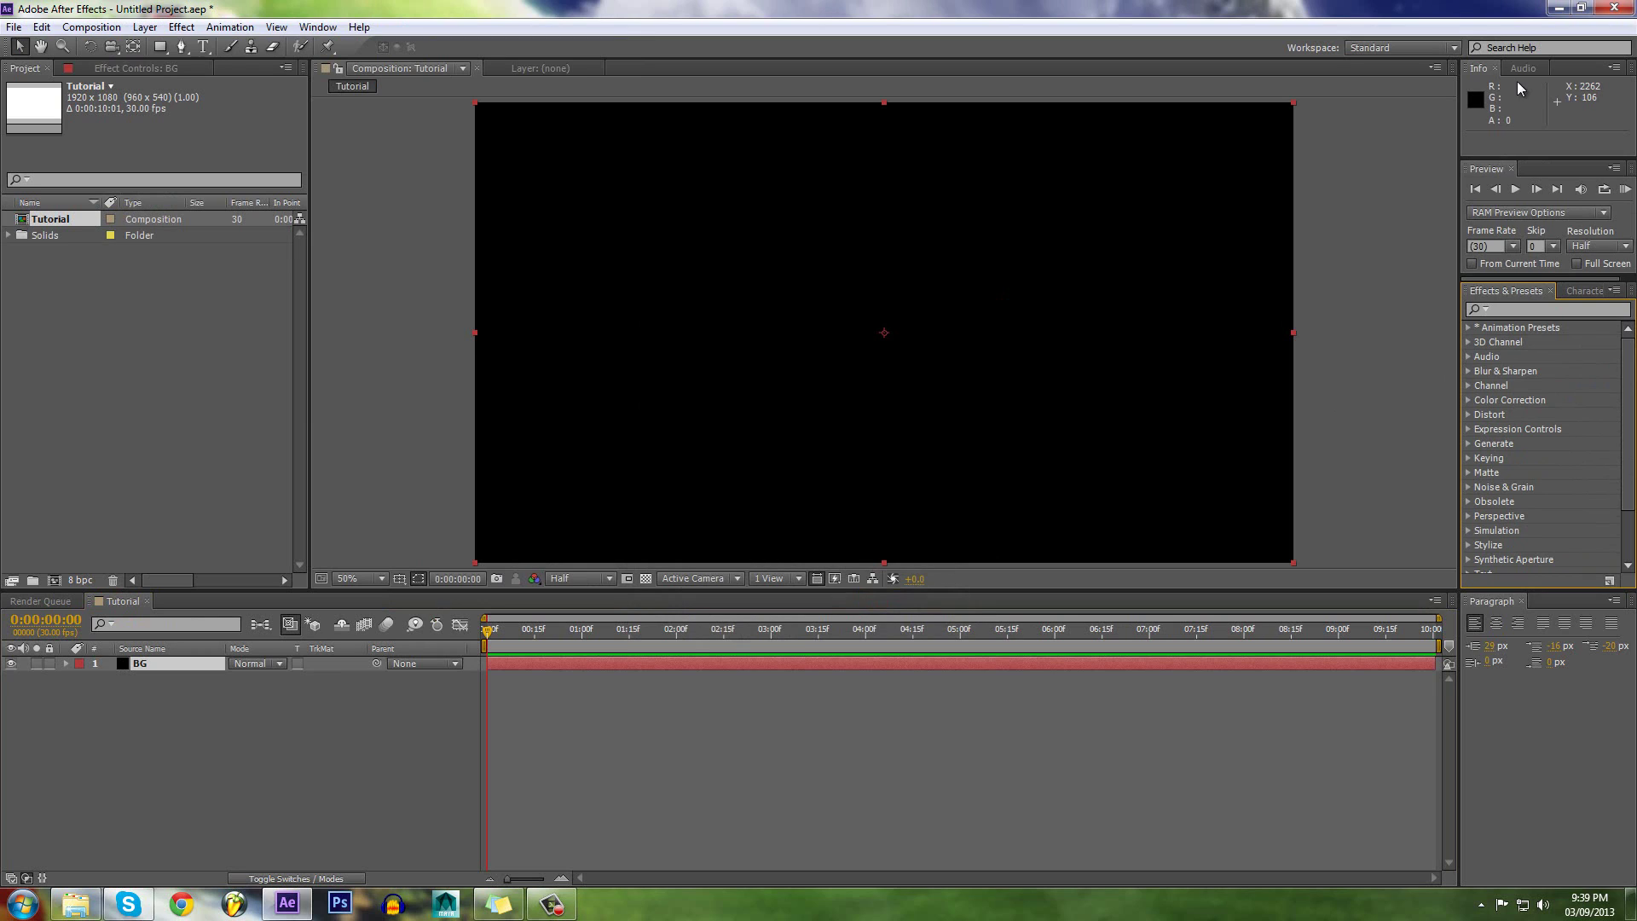
click(1520, 309)
text(gradeitn)
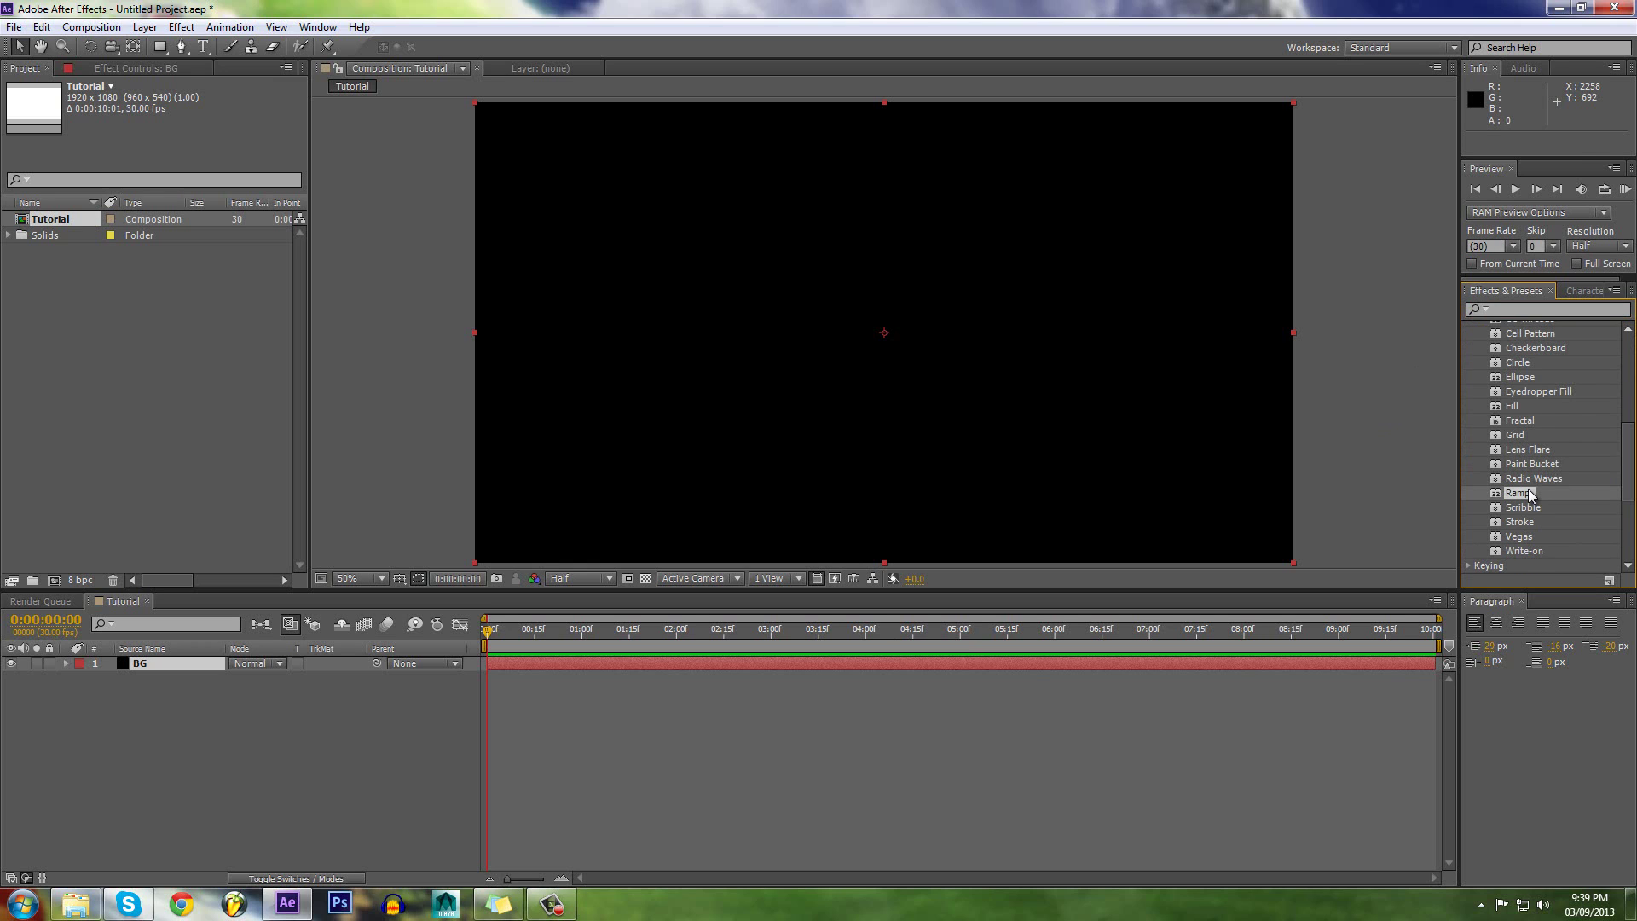
drag(1528, 491, 1059, 663)
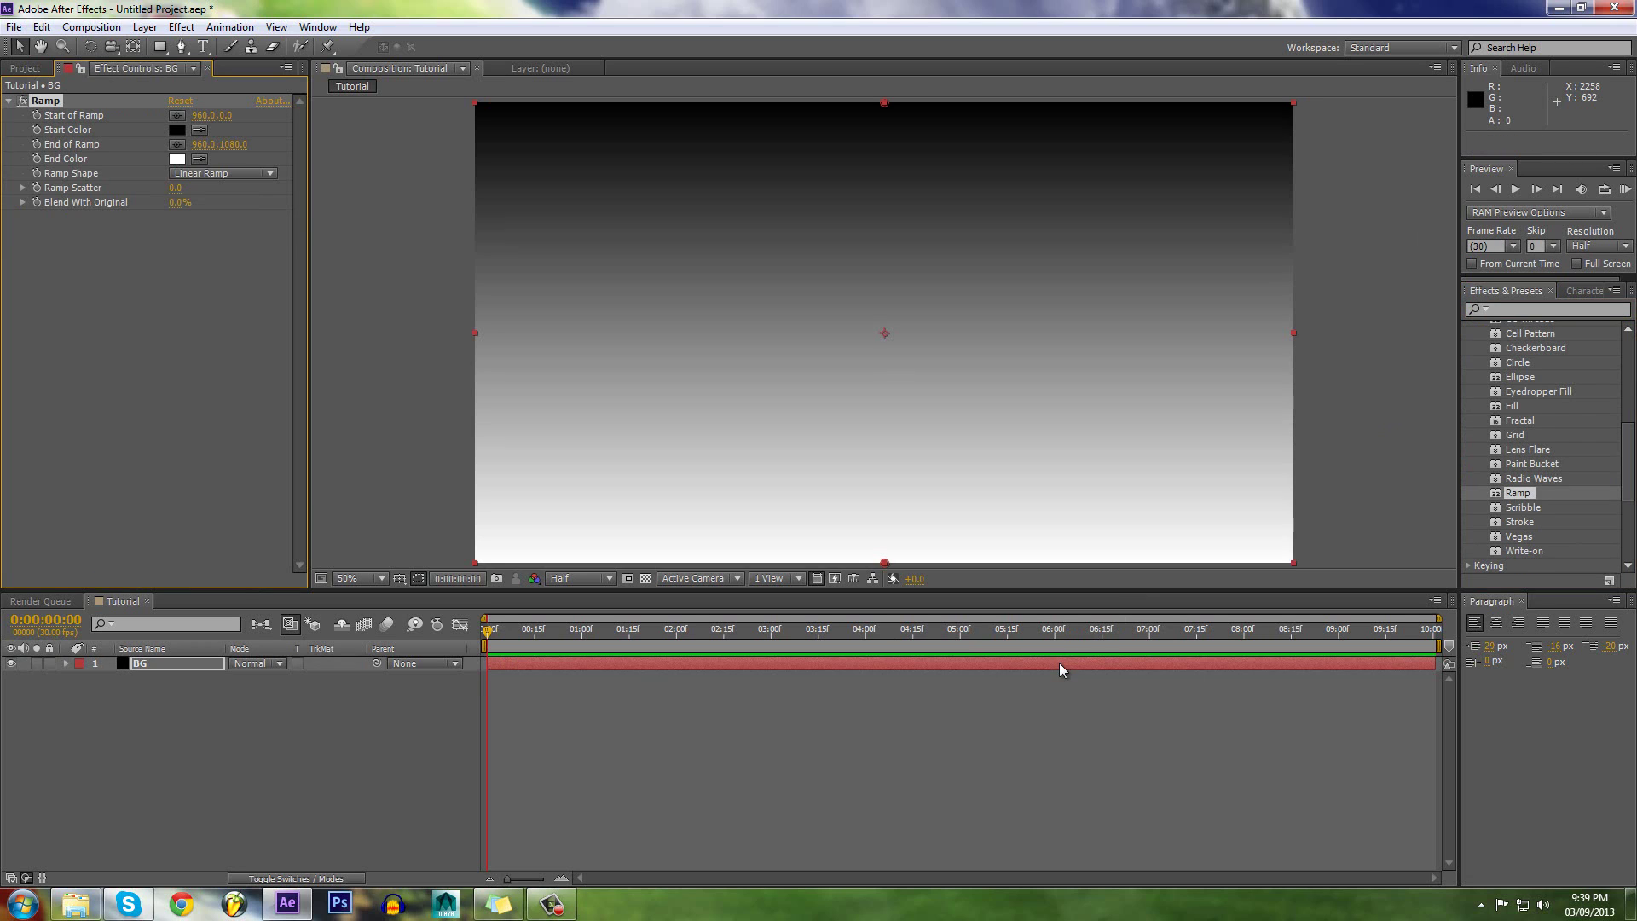
Step: Change the ramp shape to Radial Ramp and move its start point to the frame's centre, about 962, 536
click(193, 174)
click(226, 211)
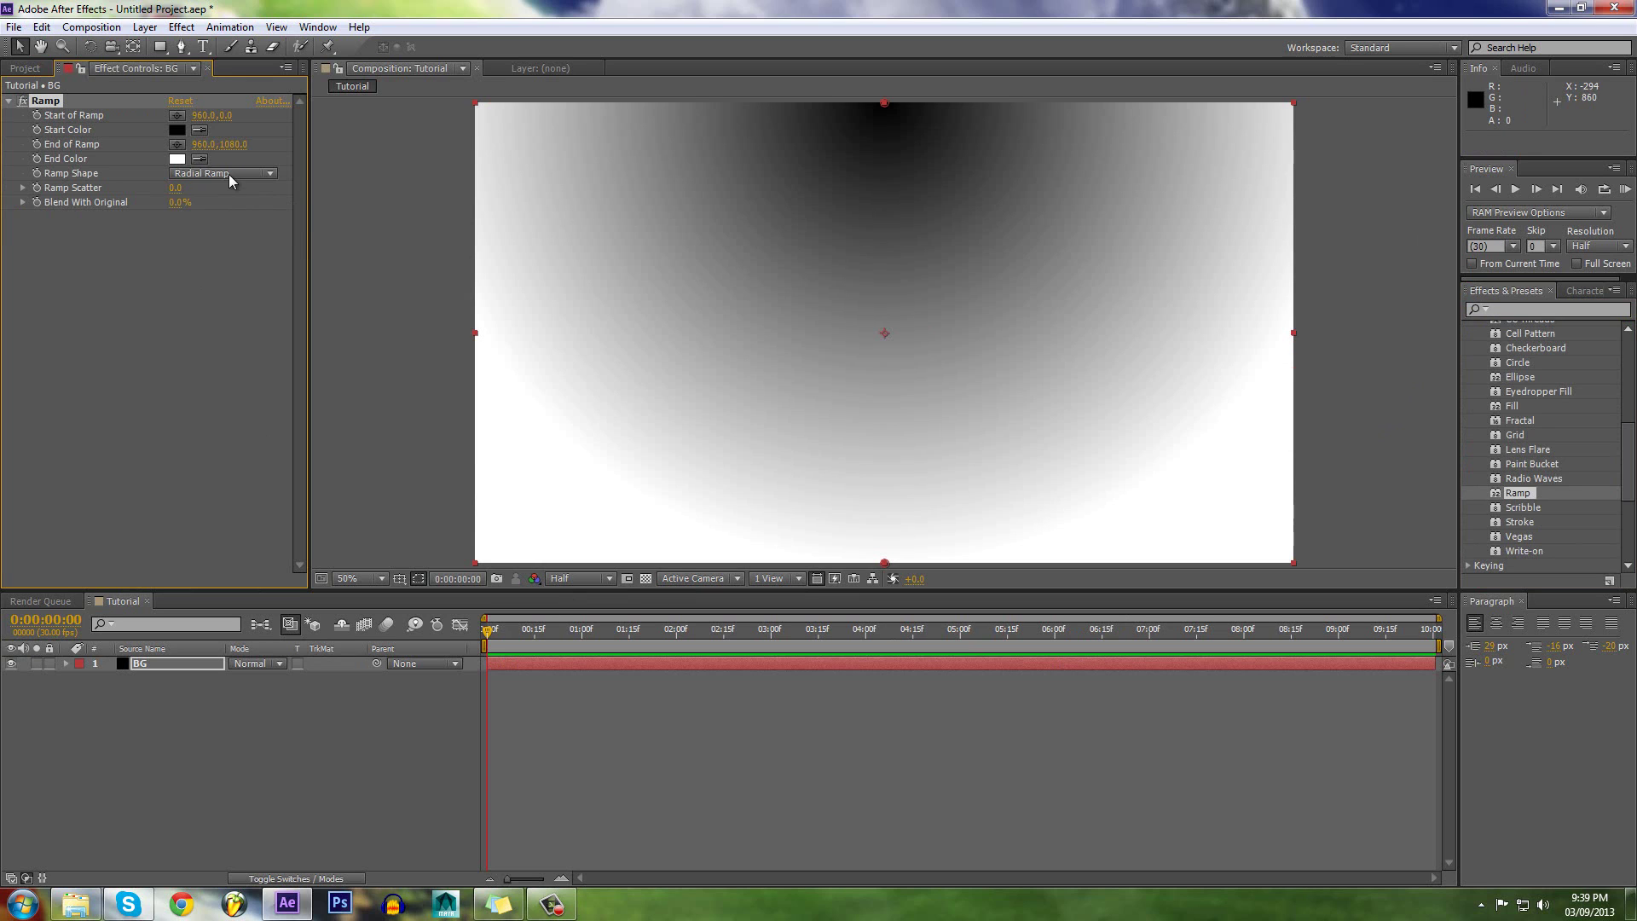
drag(883, 106, 885, 335)
Step: Set the ramp's end color to black (000000) and its start color to white
click(178, 158)
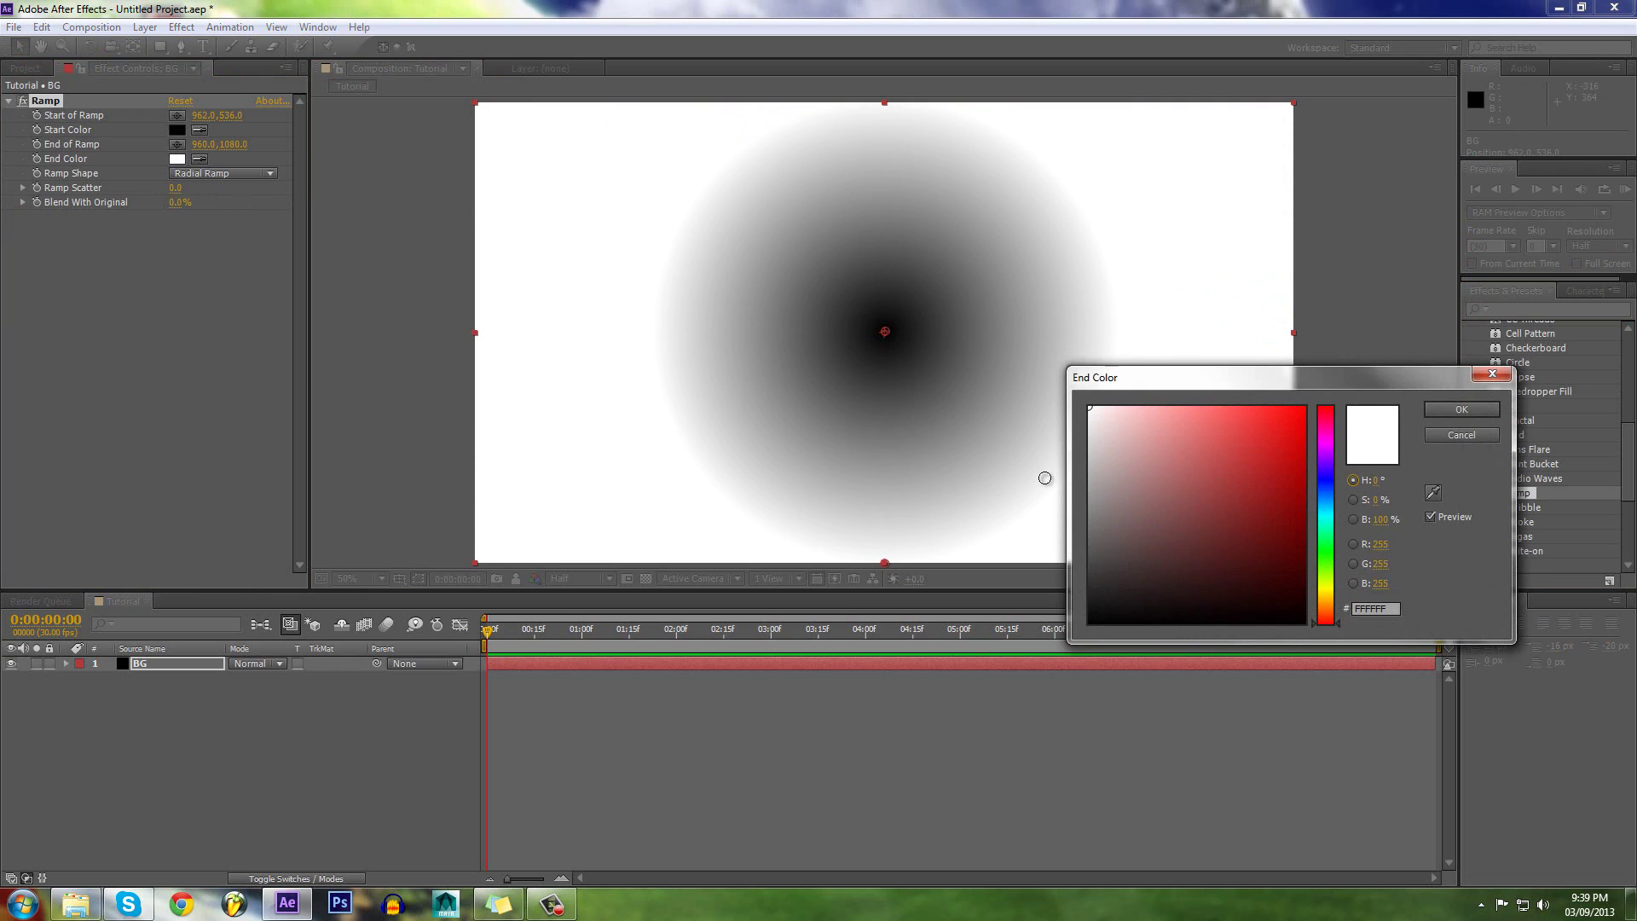
drag(1196, 443, 1131, 616)
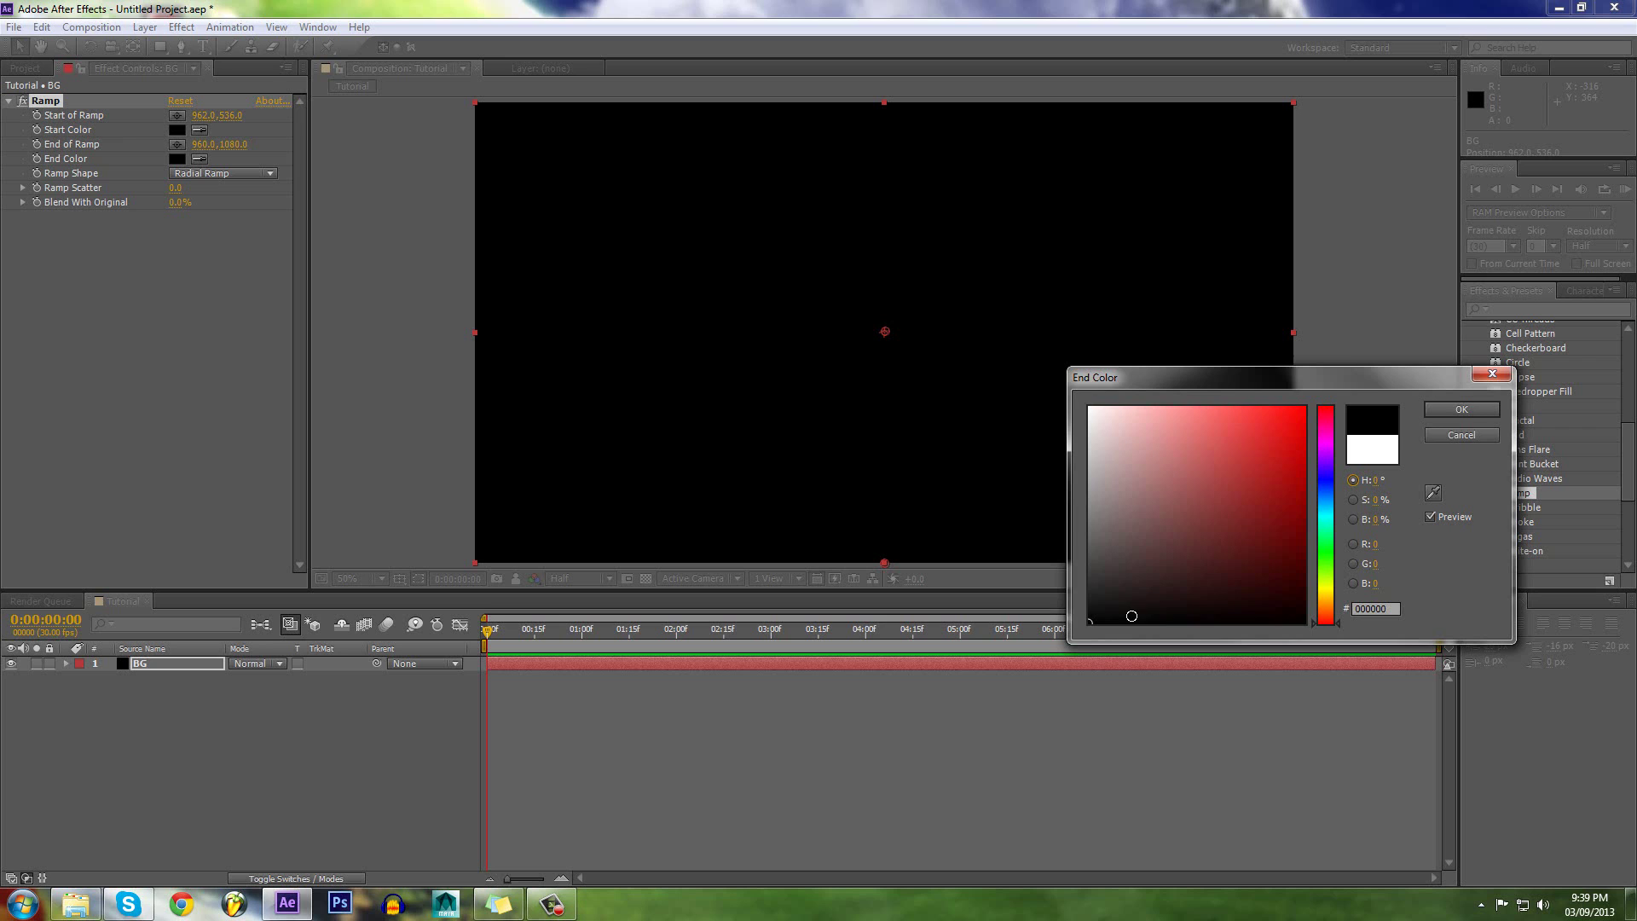
click(1471, 417)
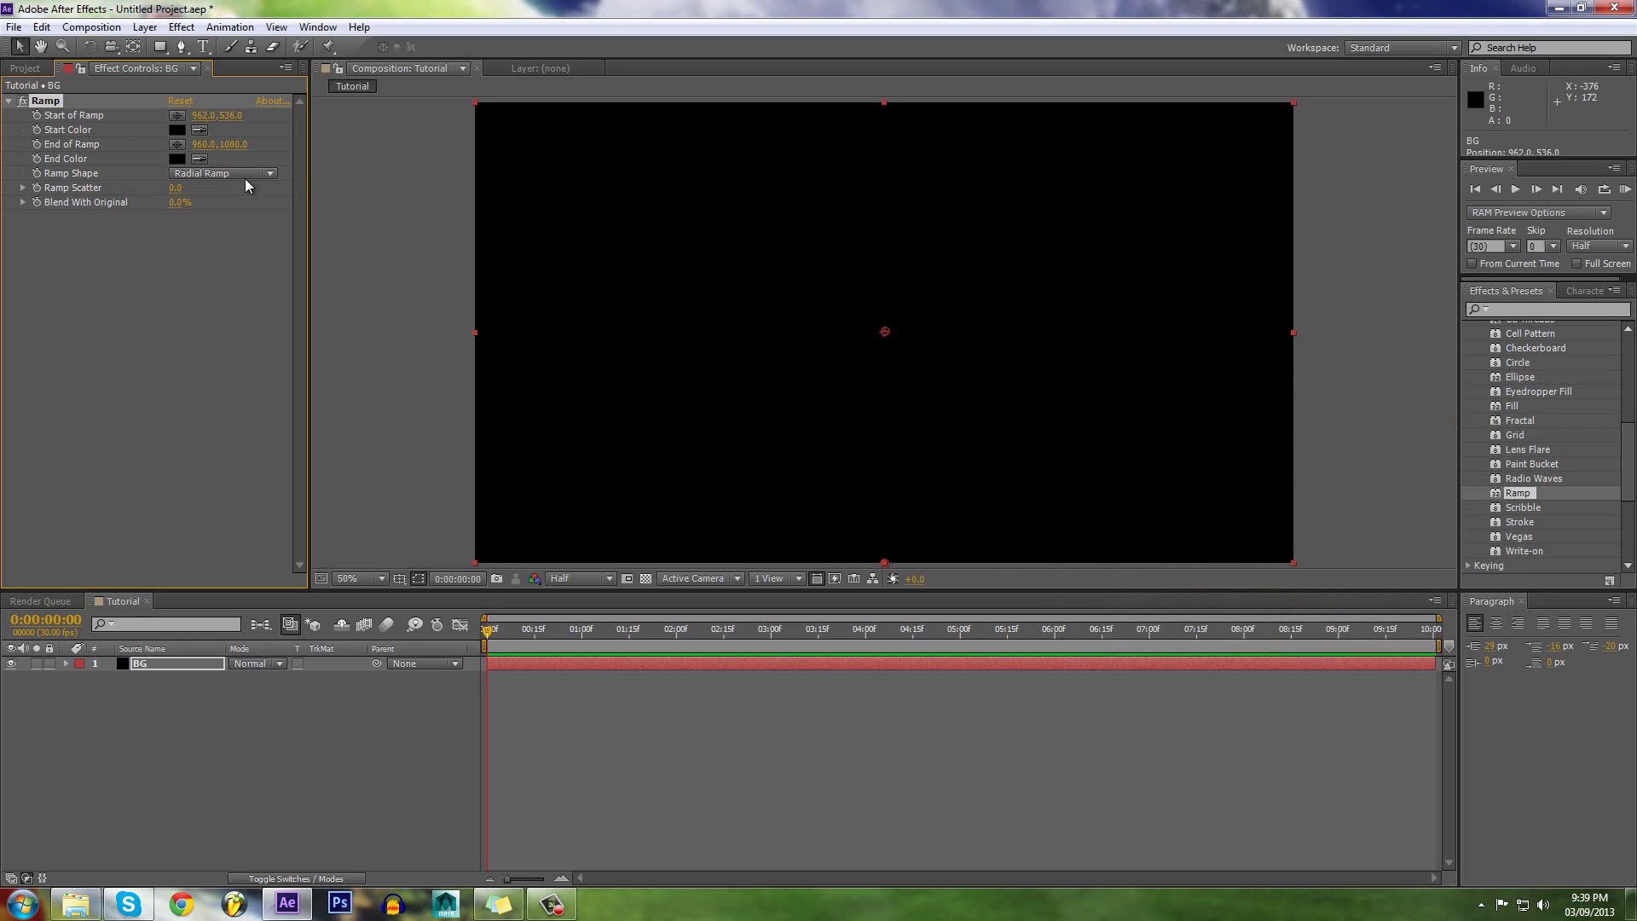
click(174, 130)
drag(1187, 501, 1089, 407)
click(1461, 410)
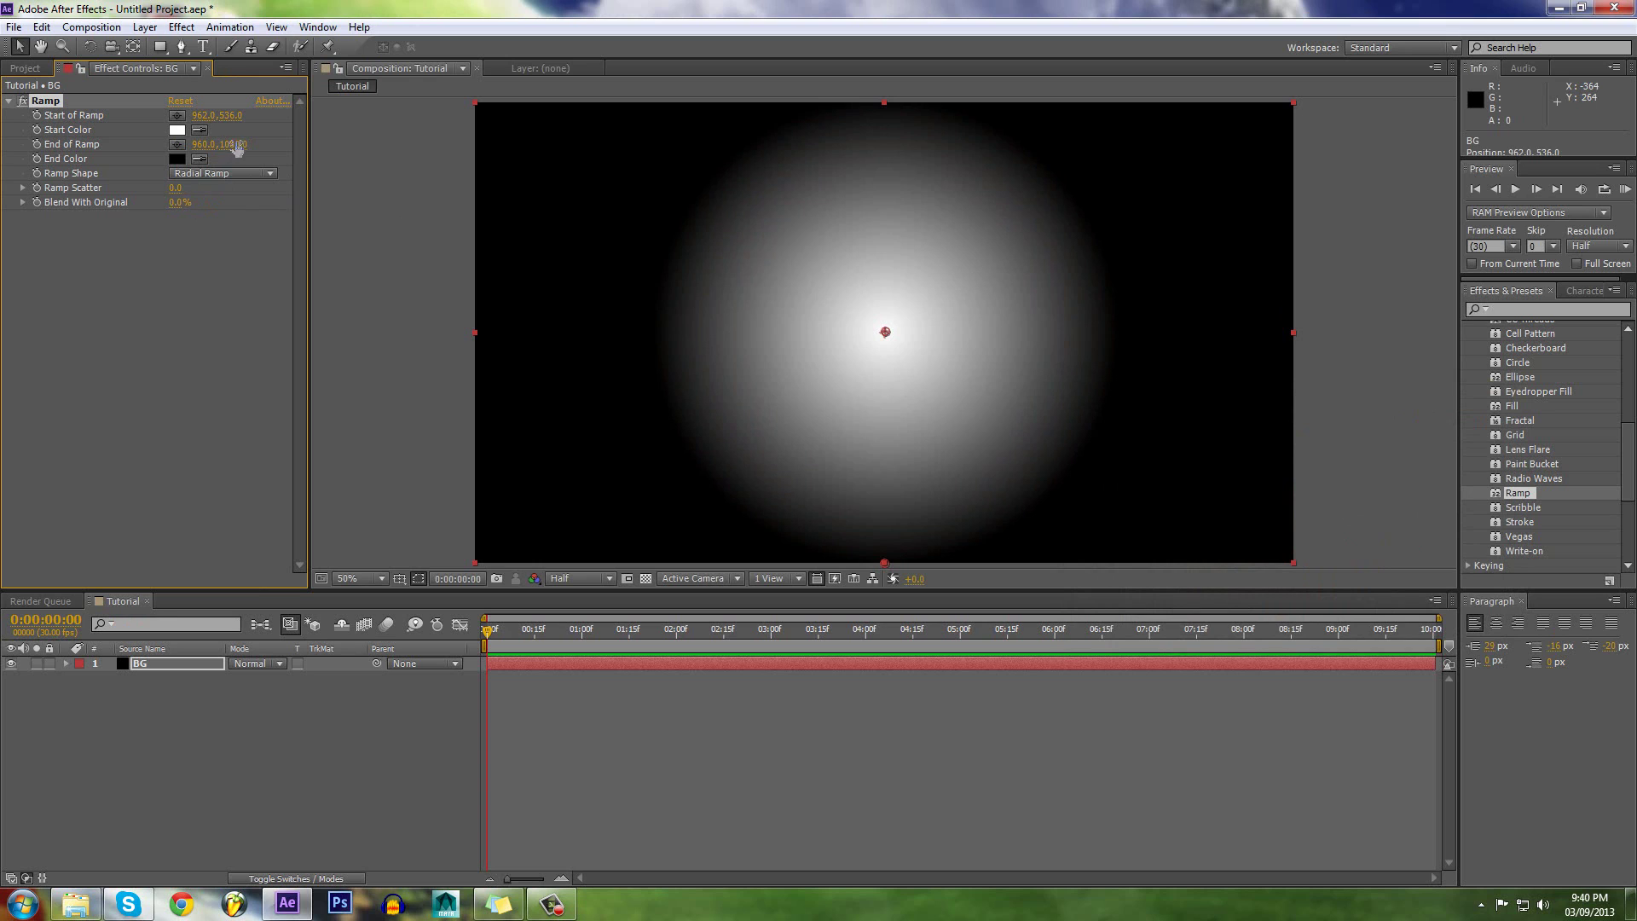
Step: Extend the ramp's end point down to about Y 2015 and set its end color to grey 848484
drag(237, 146, 1121, 57)
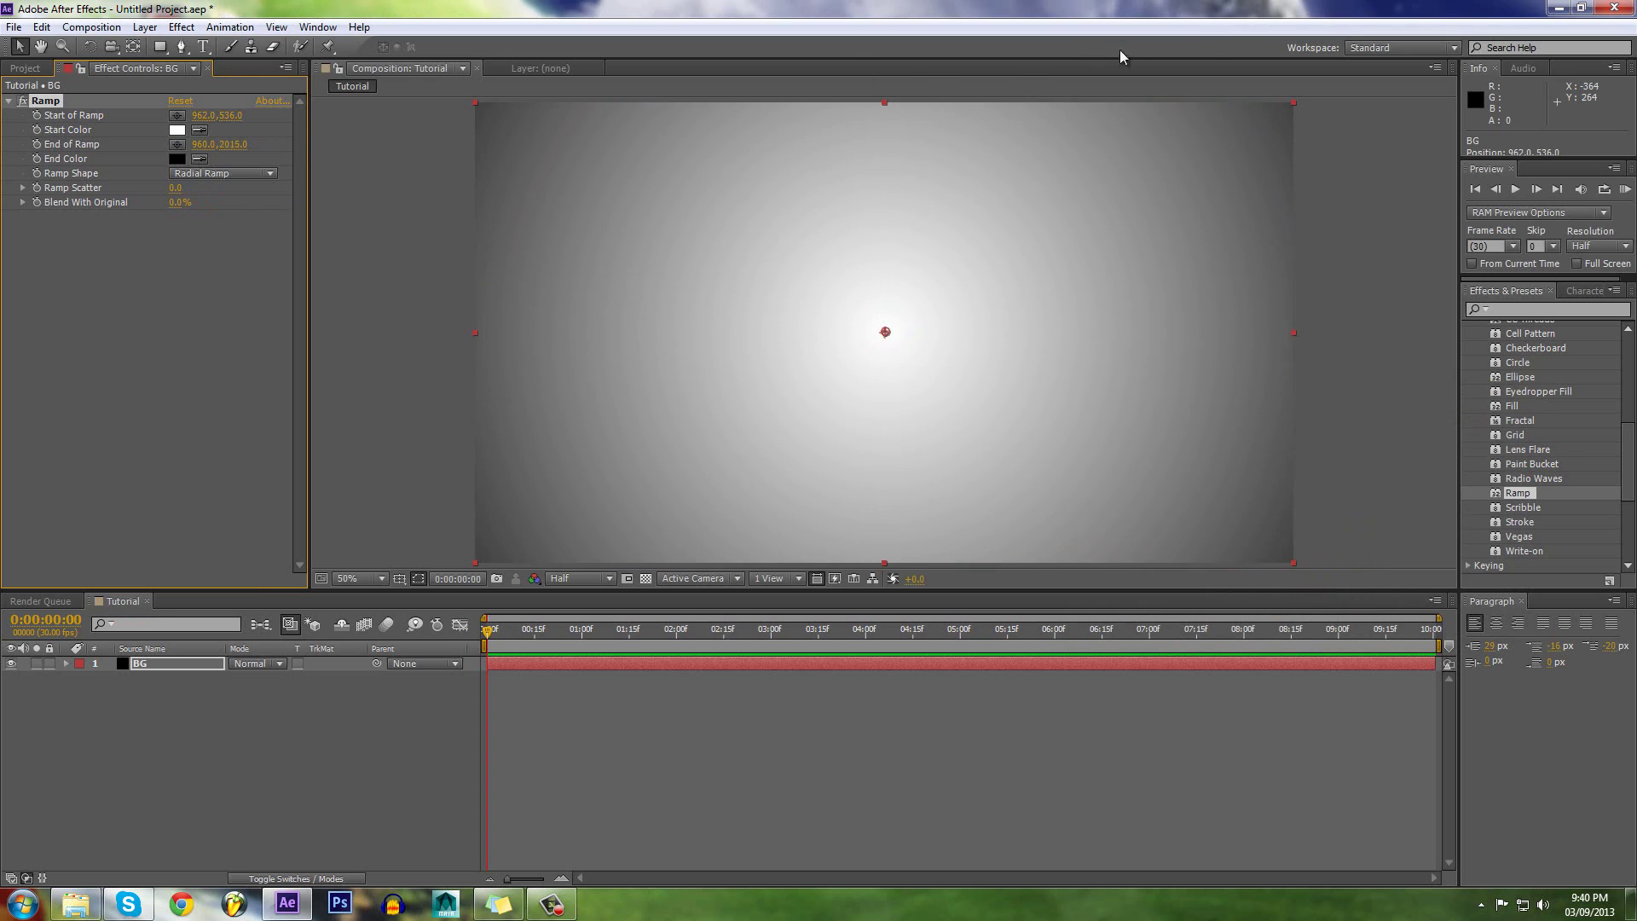
click(176, 159)
mouse_move(1223, 550)
mouse_down()
mouse_move(1160, 597)
mouse_move(1067, 475)
mouse_move(1067, 509)
mouse_up()
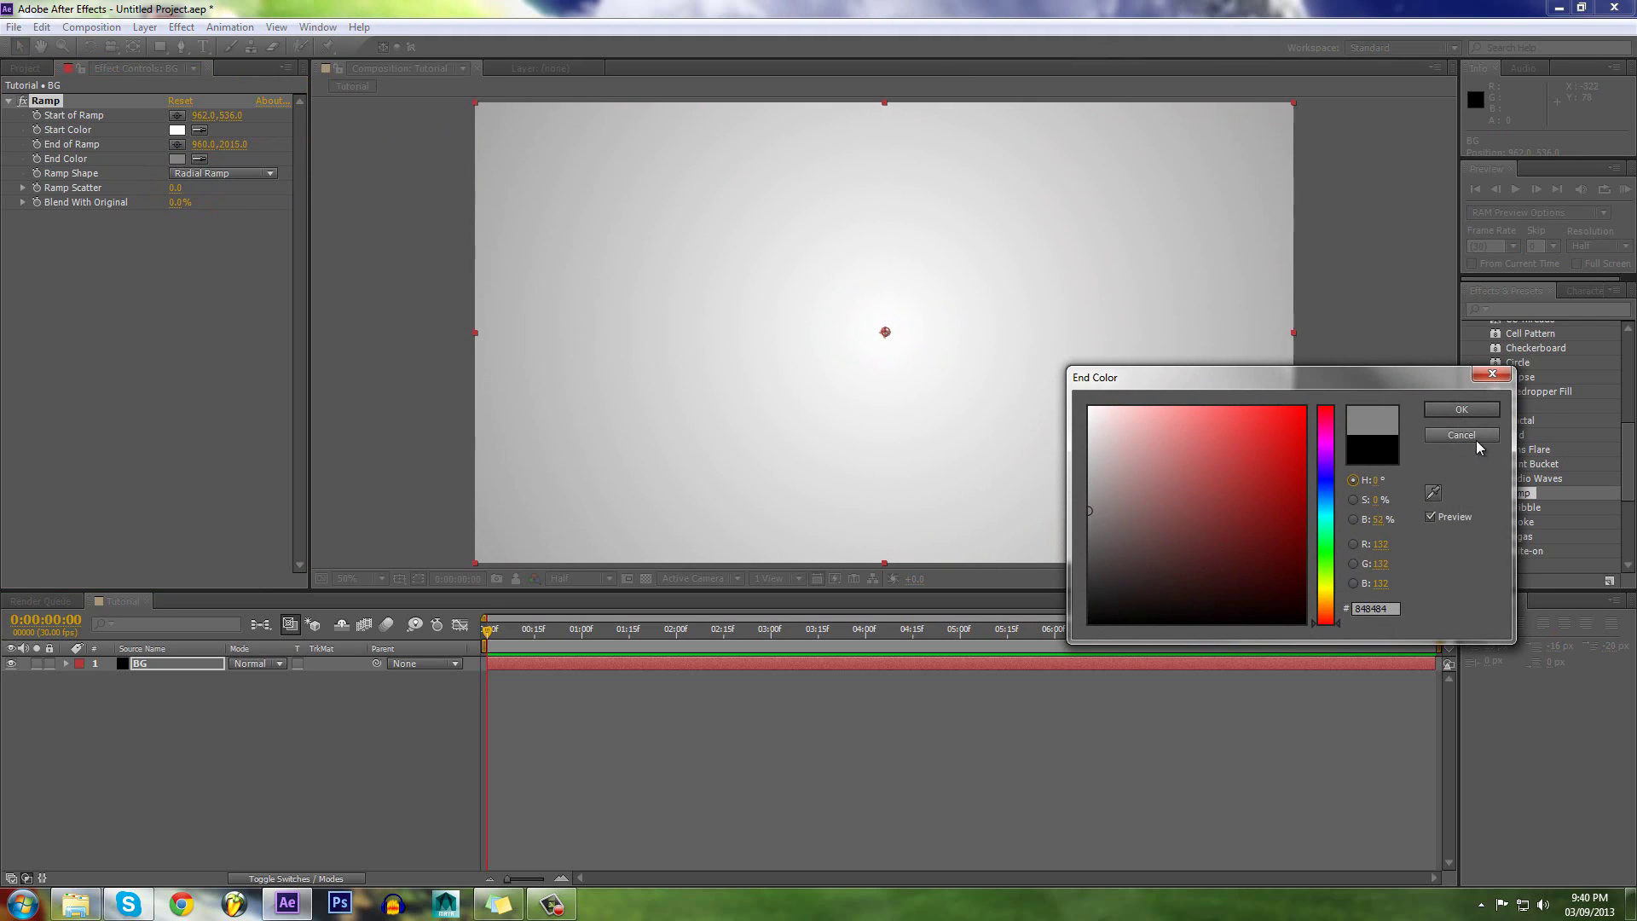
click(1480, 411)
Step: Adjust the ramp's start point to 962, 544 and move its end point closer to the frame, at about Y 1678
drag(239, 153, 159, 154)
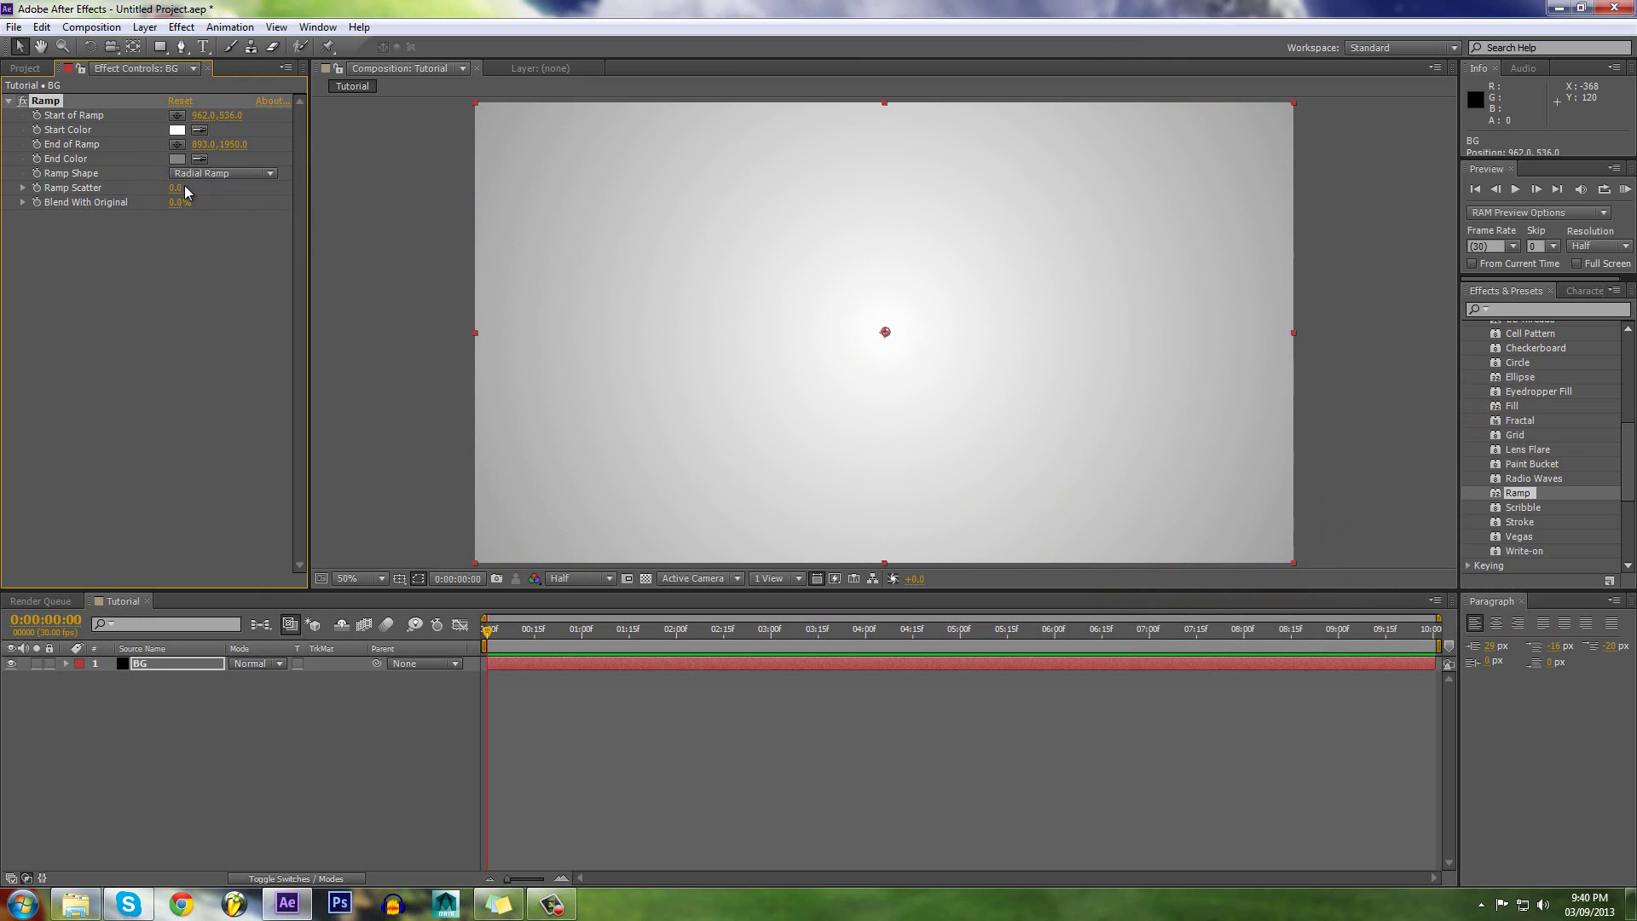
drag(230, 115, 160, 155)
scroll(907, 288, down, 3)
scroll(907, 288, up, 1)
scroll(874, 467, down, 2)
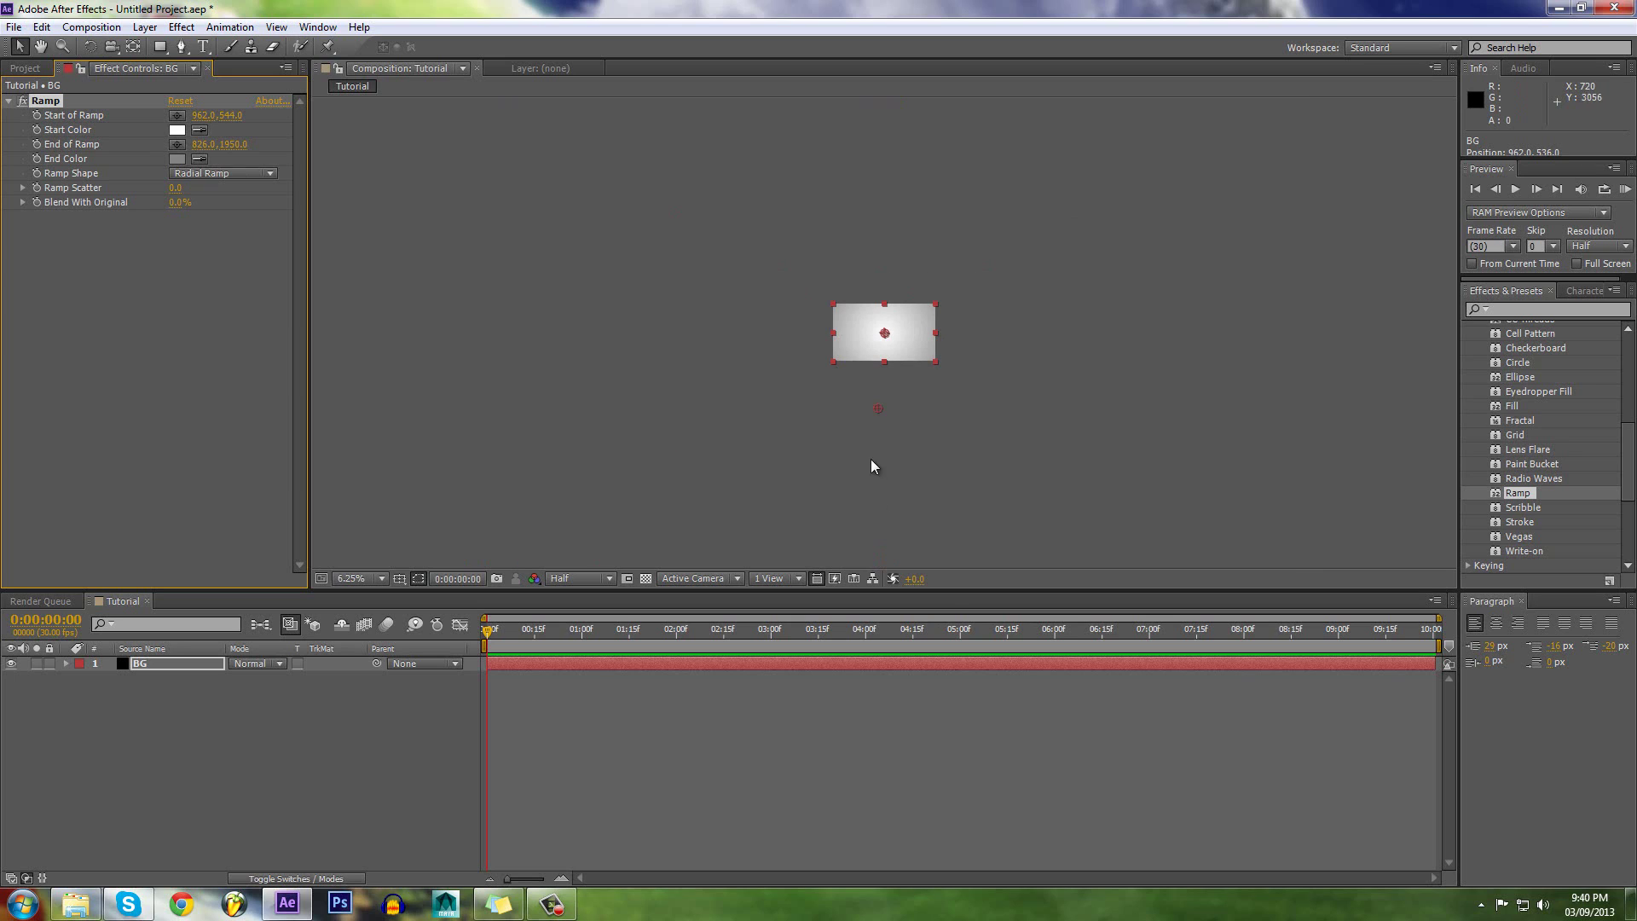
mouse_move(877, 411)
mouse_down()
mouse_move(881, 366)
mouse_move(883, 396)
mouse_up()
scroll(884, 384, up, 6)
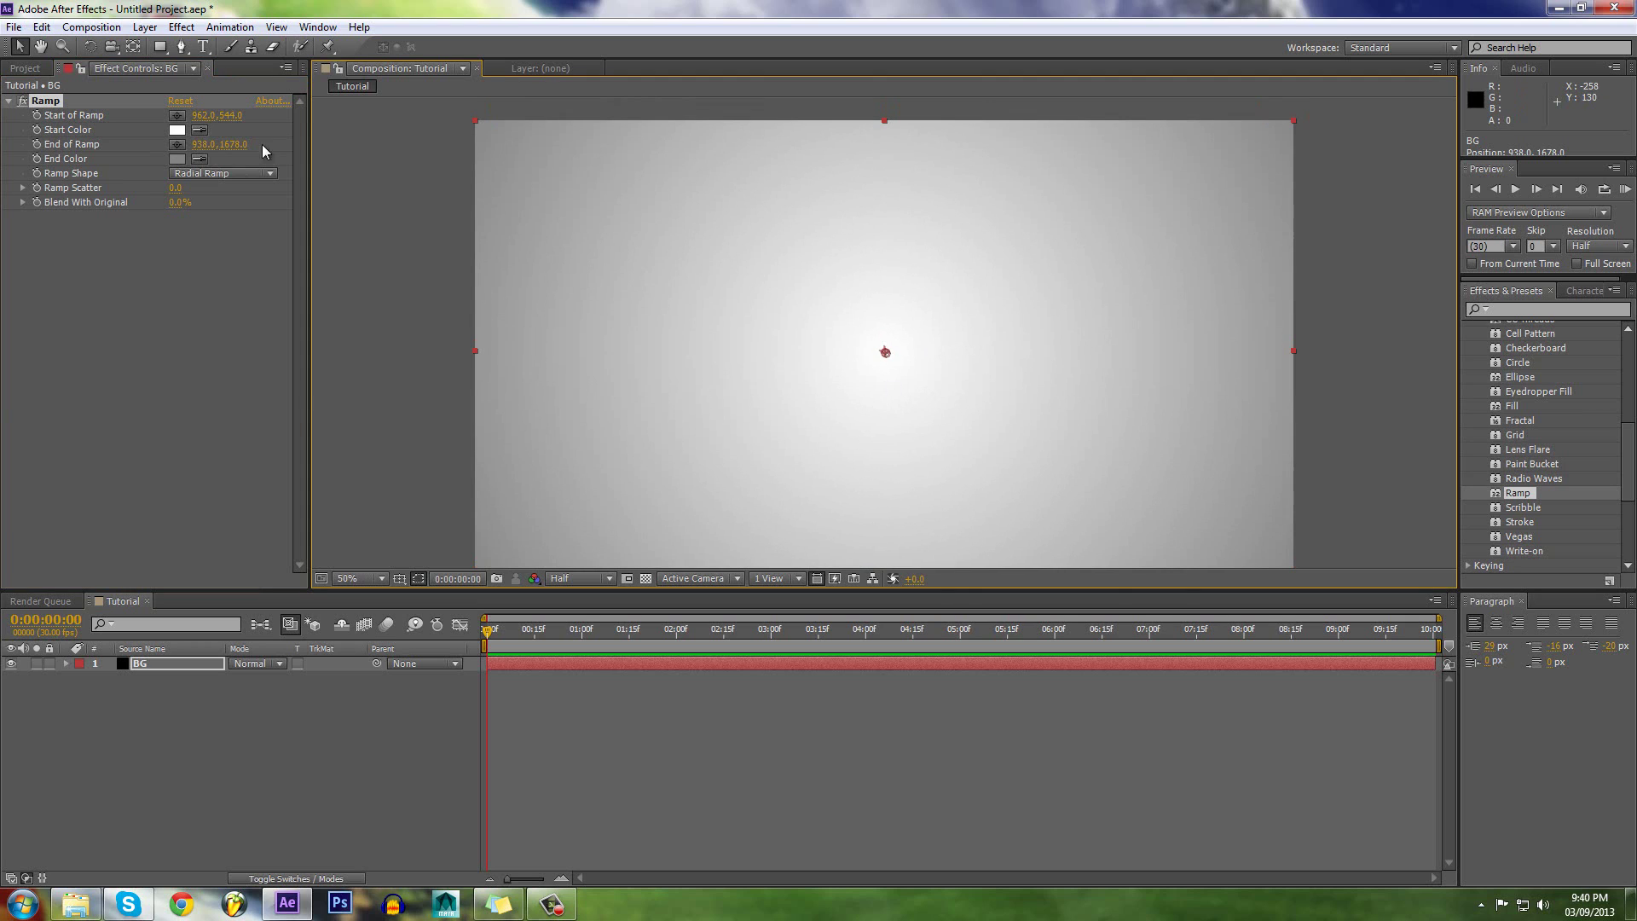
click(663, 725)
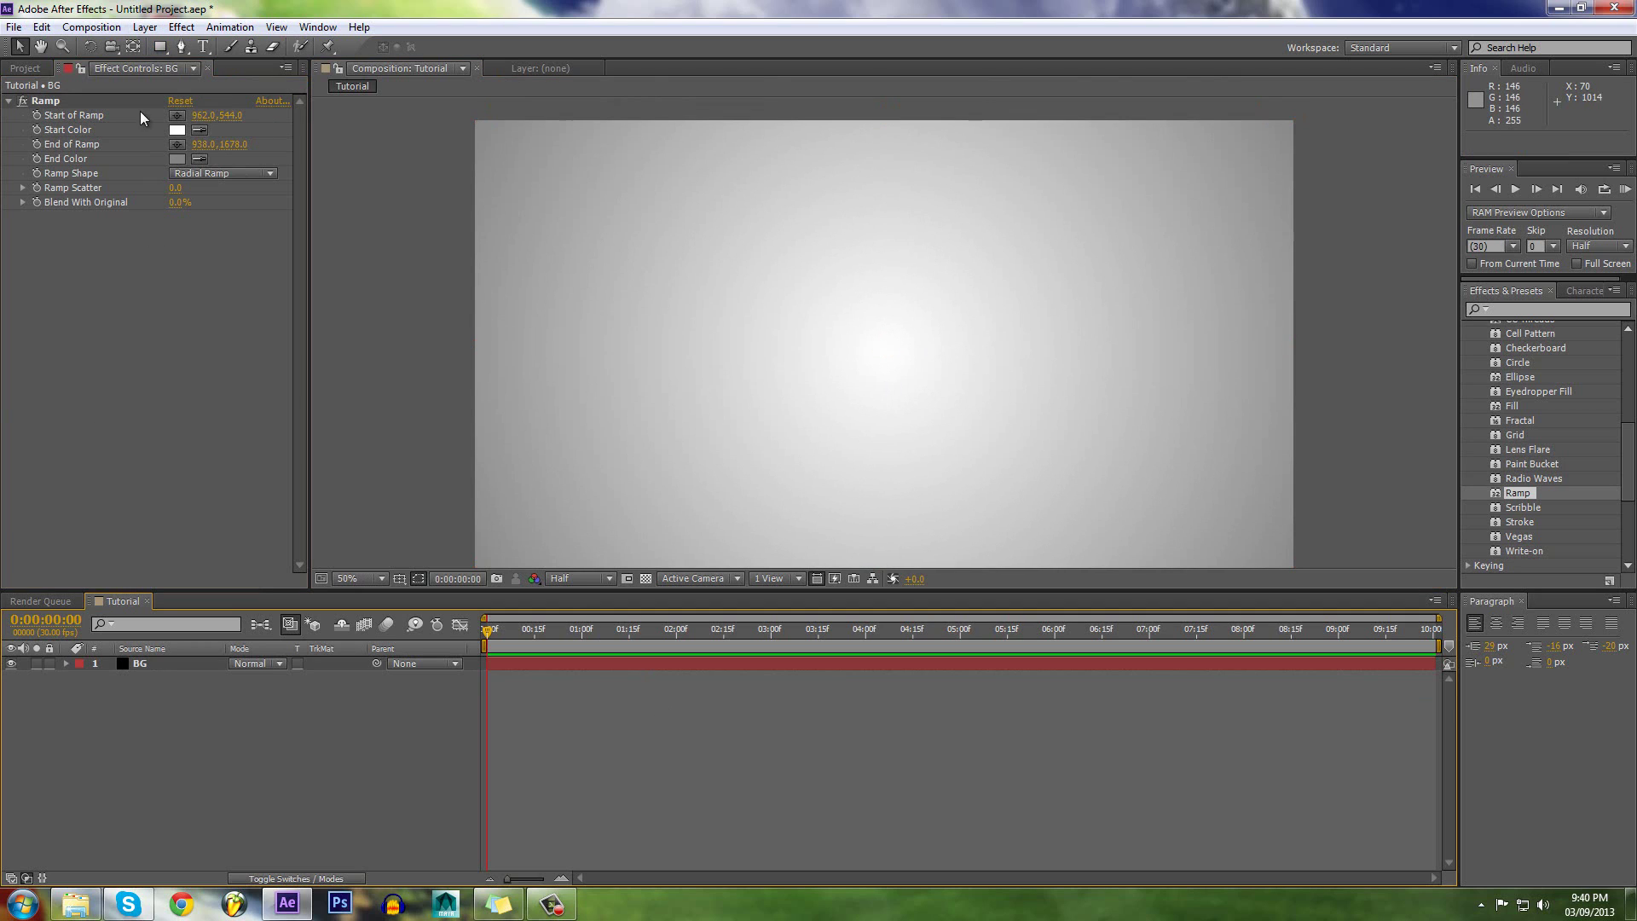
Step: Draw a wide text box across the middle of the frame and enter the text "Animation"
click(204, 46)
drag(570, 270, 1183, 430)
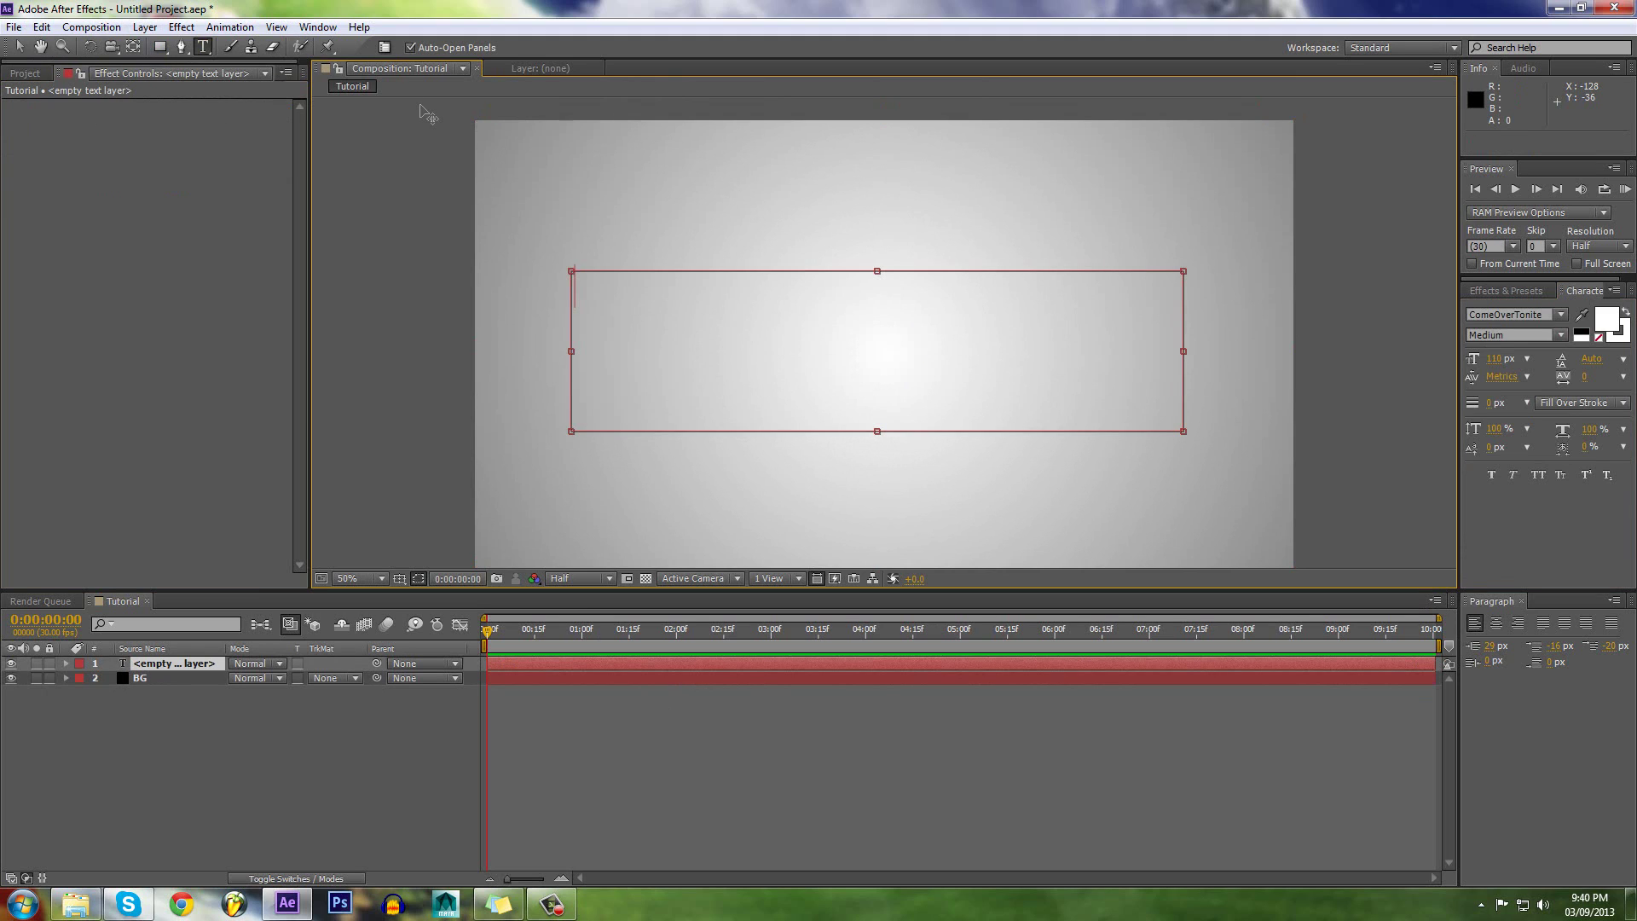
text(animation)
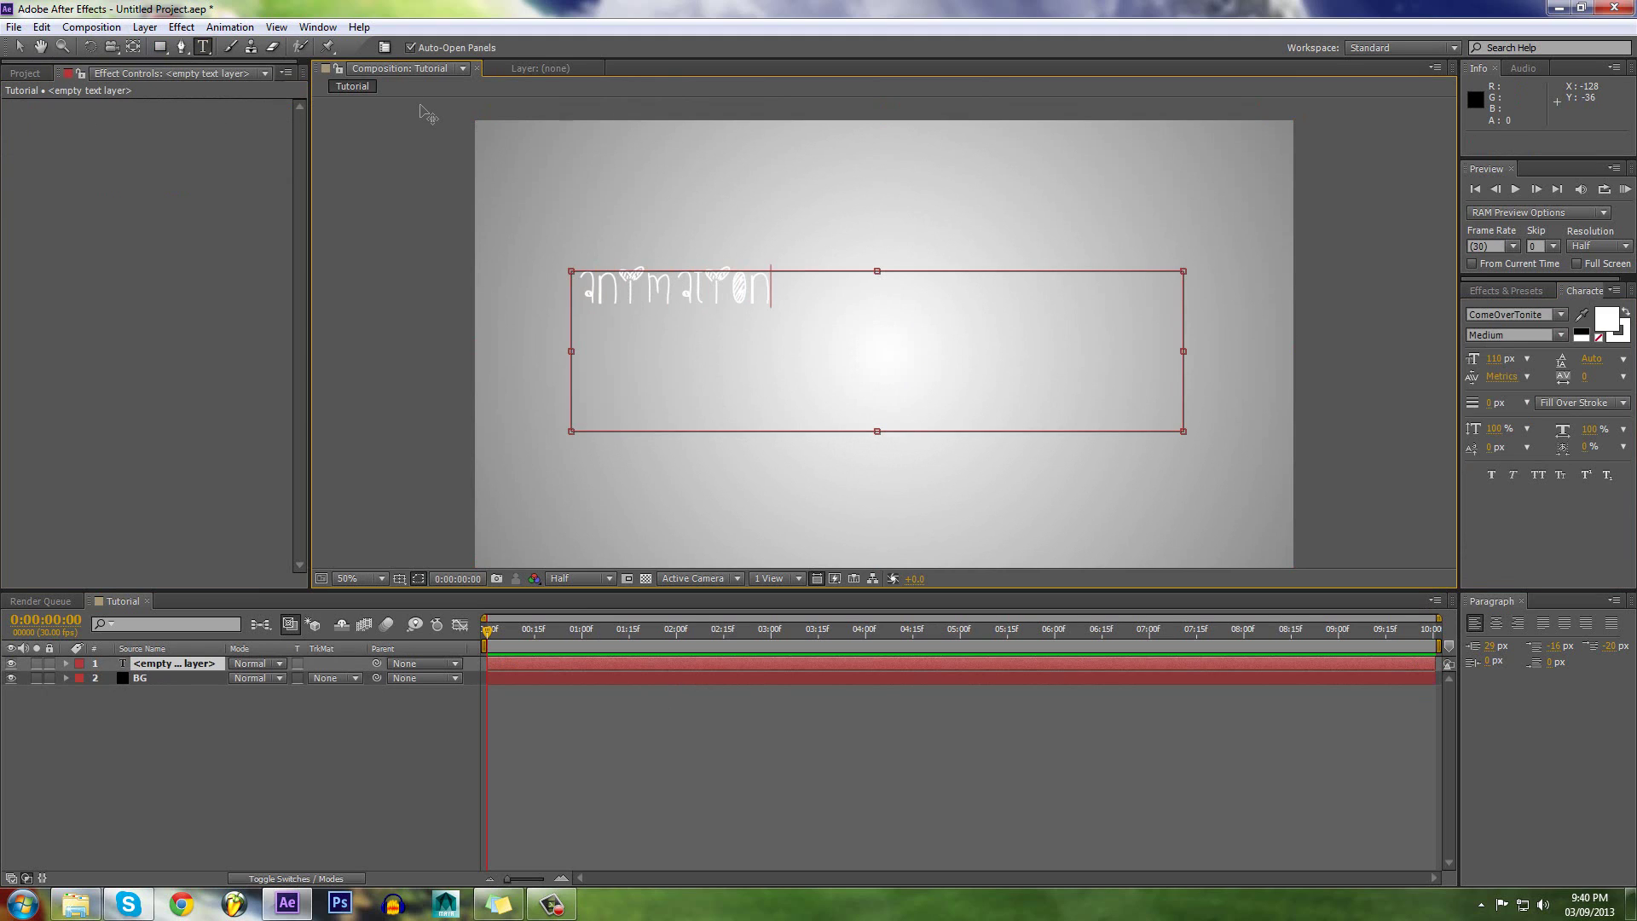
Step: Shift the Animation text box down and to the right, and set the text's font to Nilland-Black
drag(861, 323, 682, 333)
click(1560, 315)
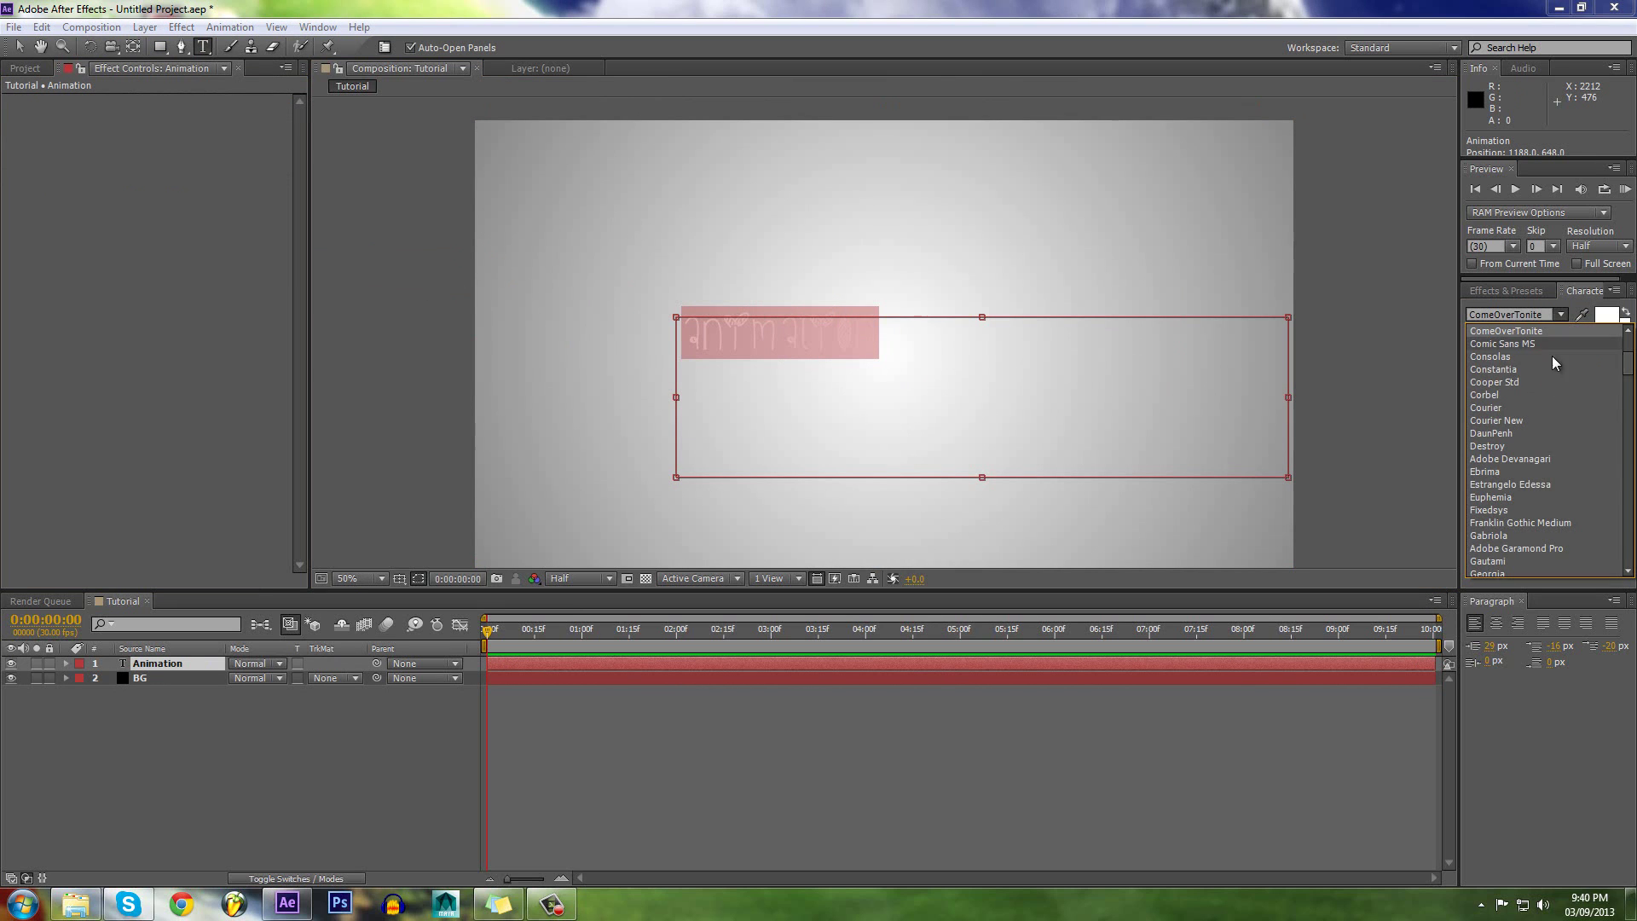
scroll(1569, 479, down, 10)
scroll(1568, 481, down, 12)
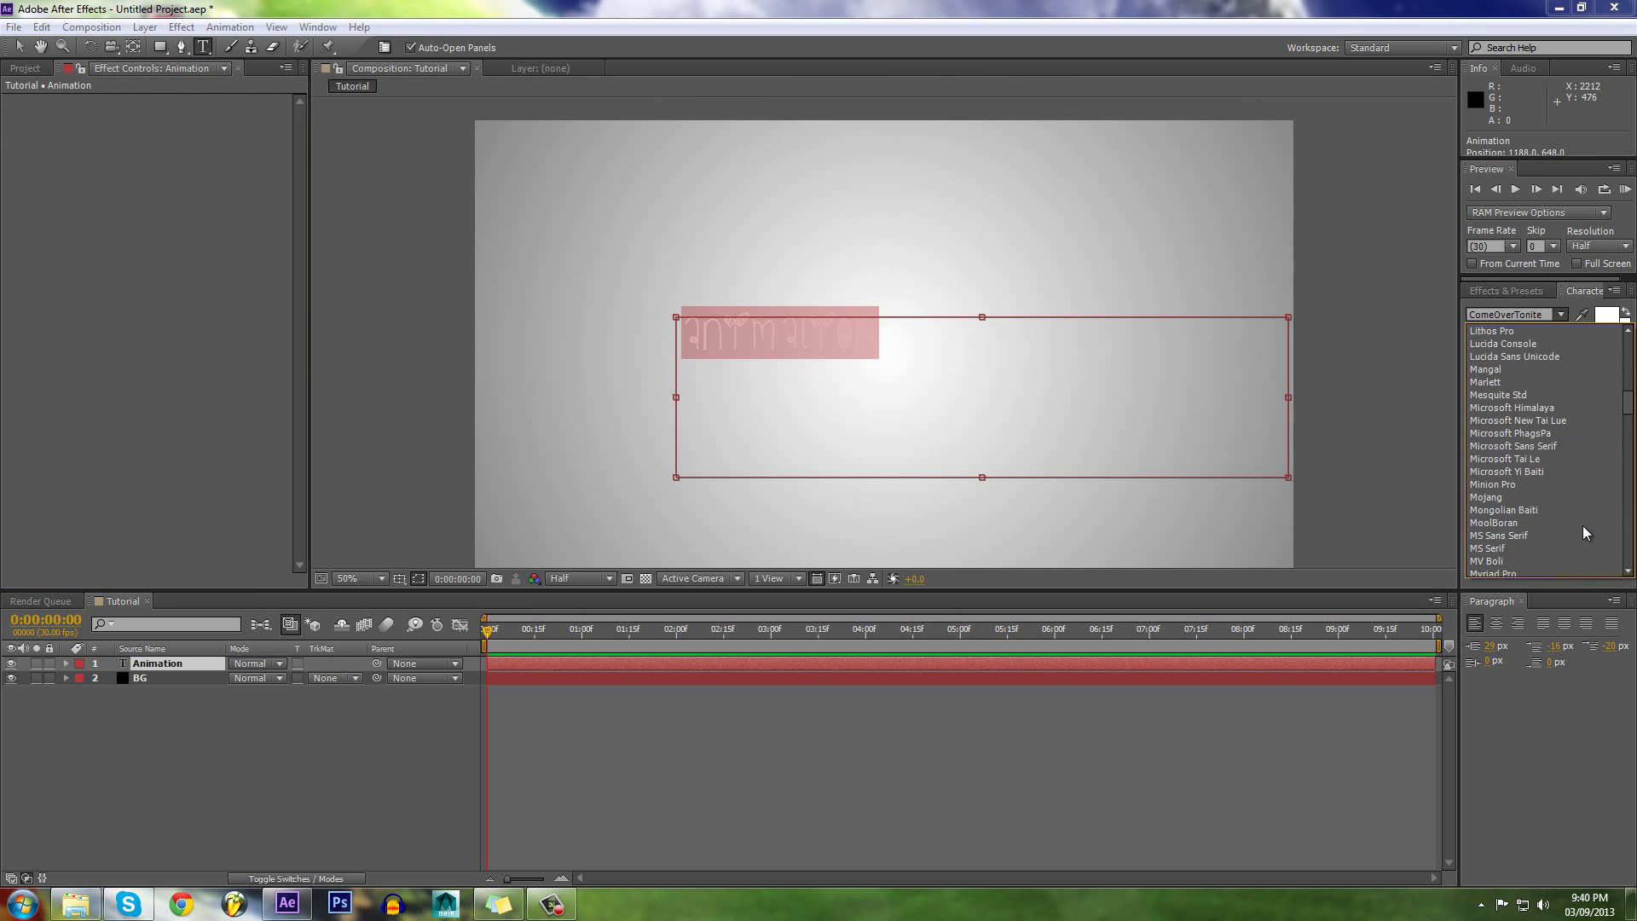
scroll(1582, 525, up, 5)
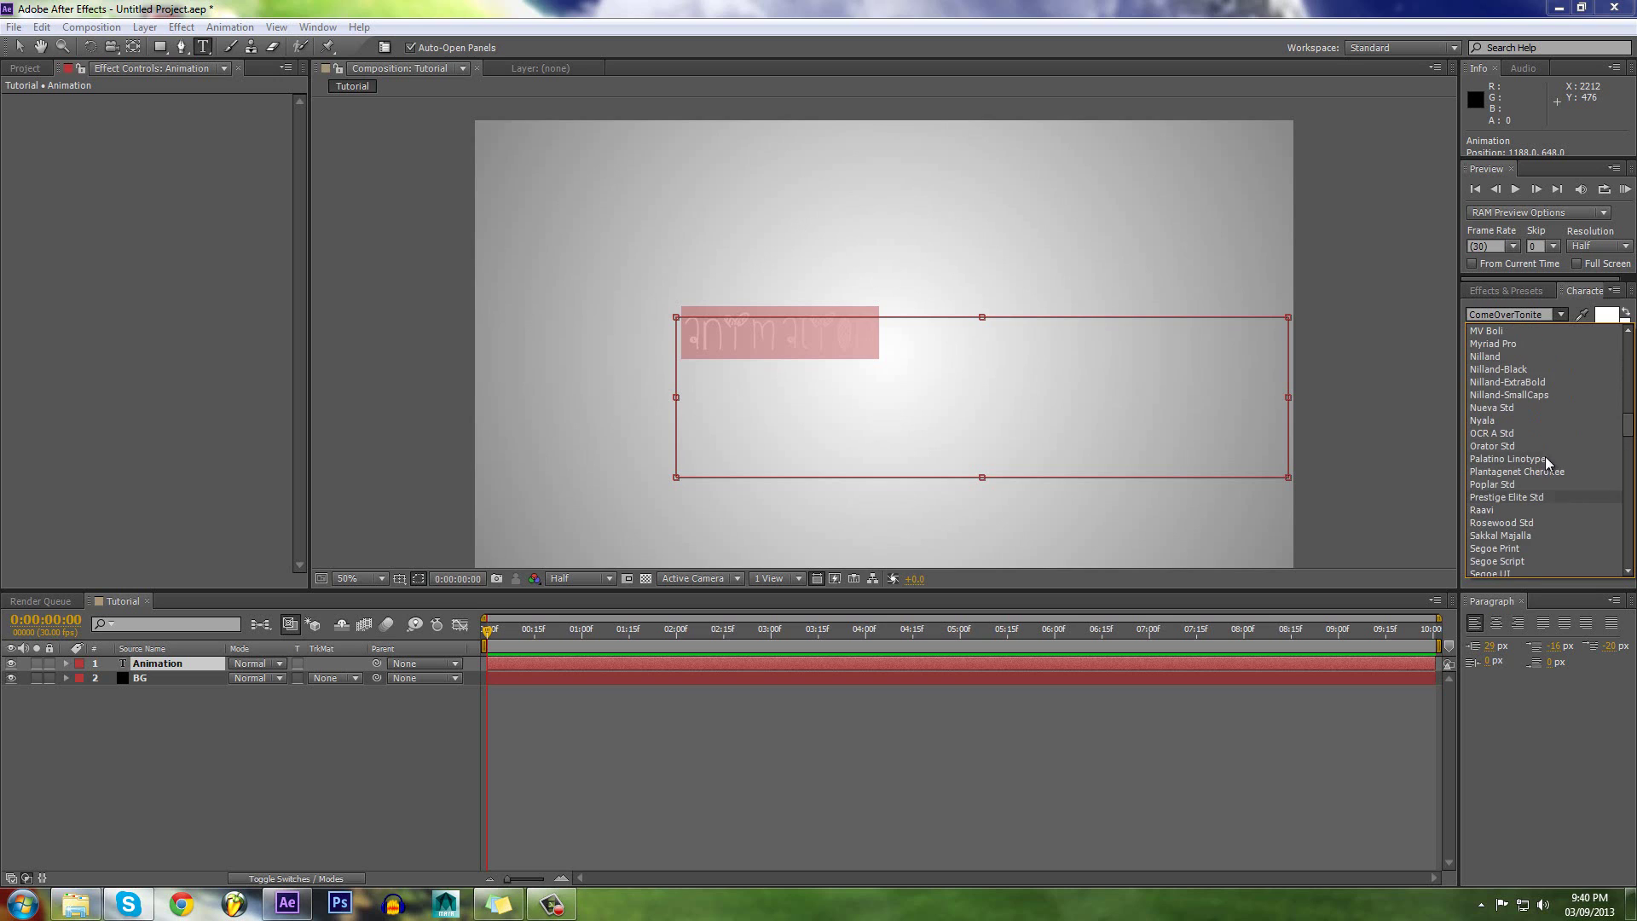
click(1548, 370)
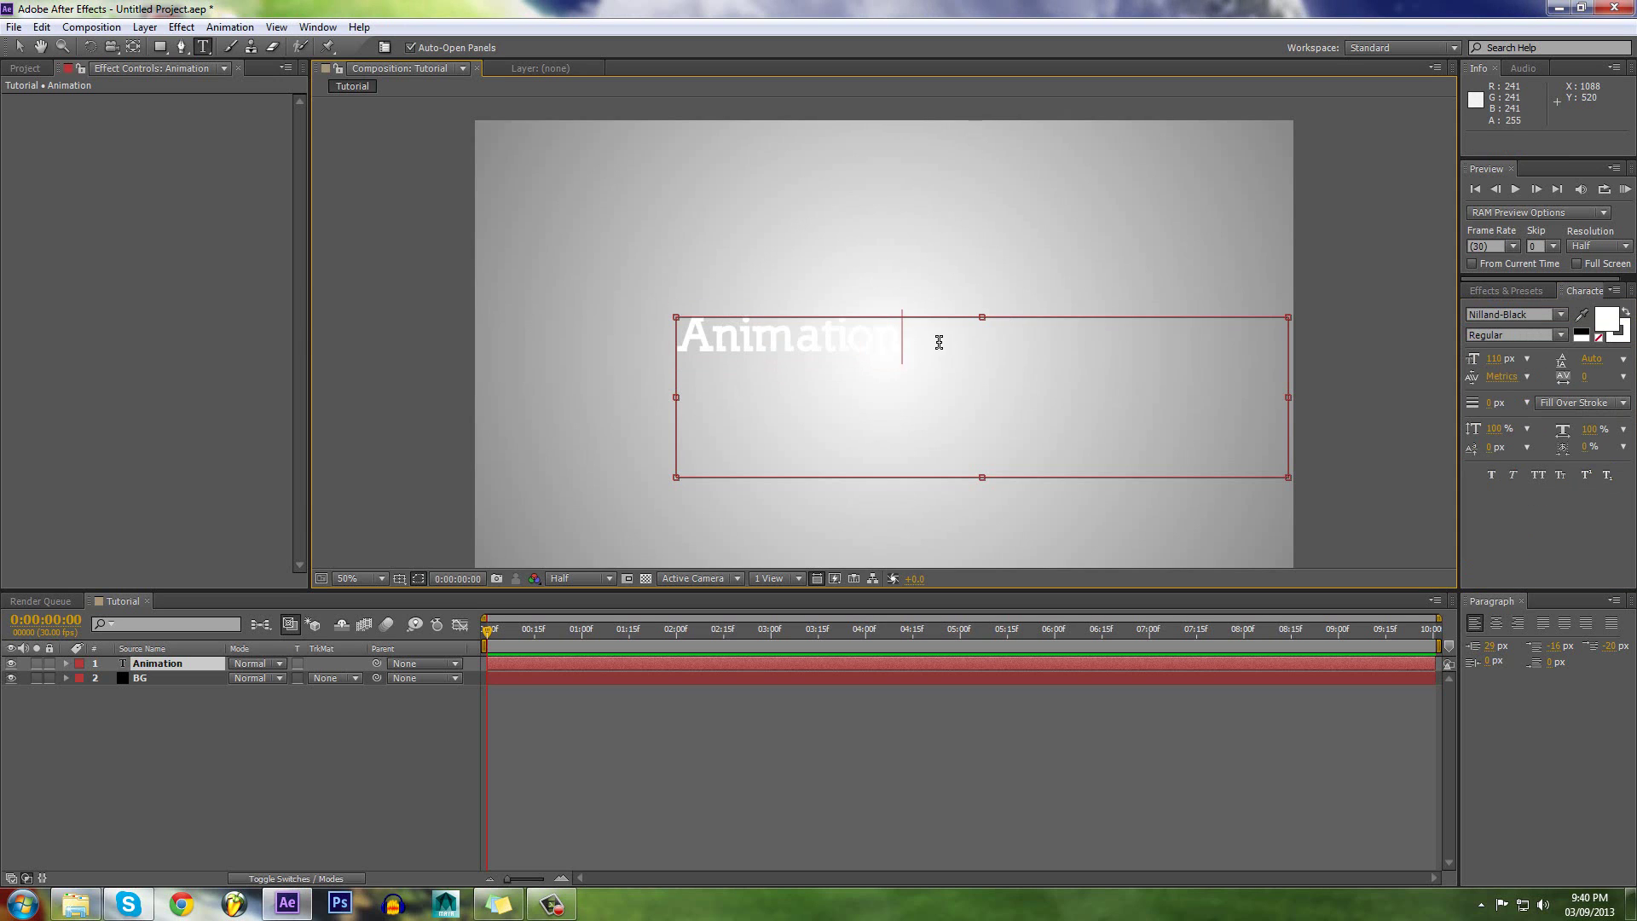
Step: Change the fill color of the whole word "Animation" to a medium grey
drag(939, 338, 628, 336)
click(1606, 320)
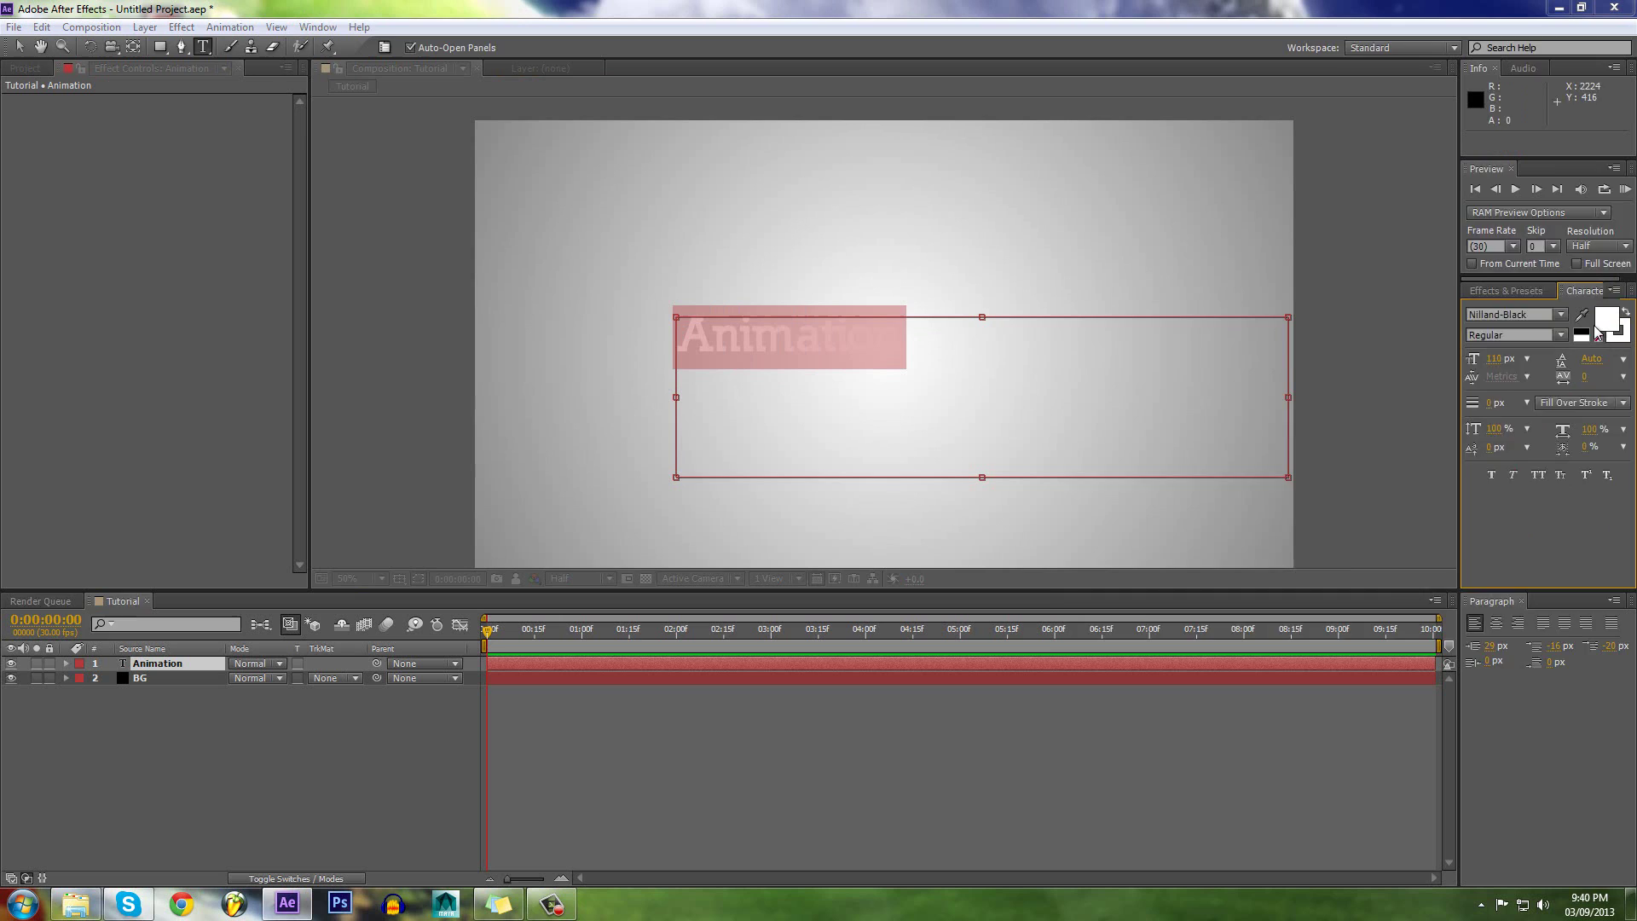
click(1090, 520)
mouse_move(1030, 531)
mouse_down()
mouse_move(1012, 512)
mouse_move(1012, 530)
mouse_up()
click(1462, 409)
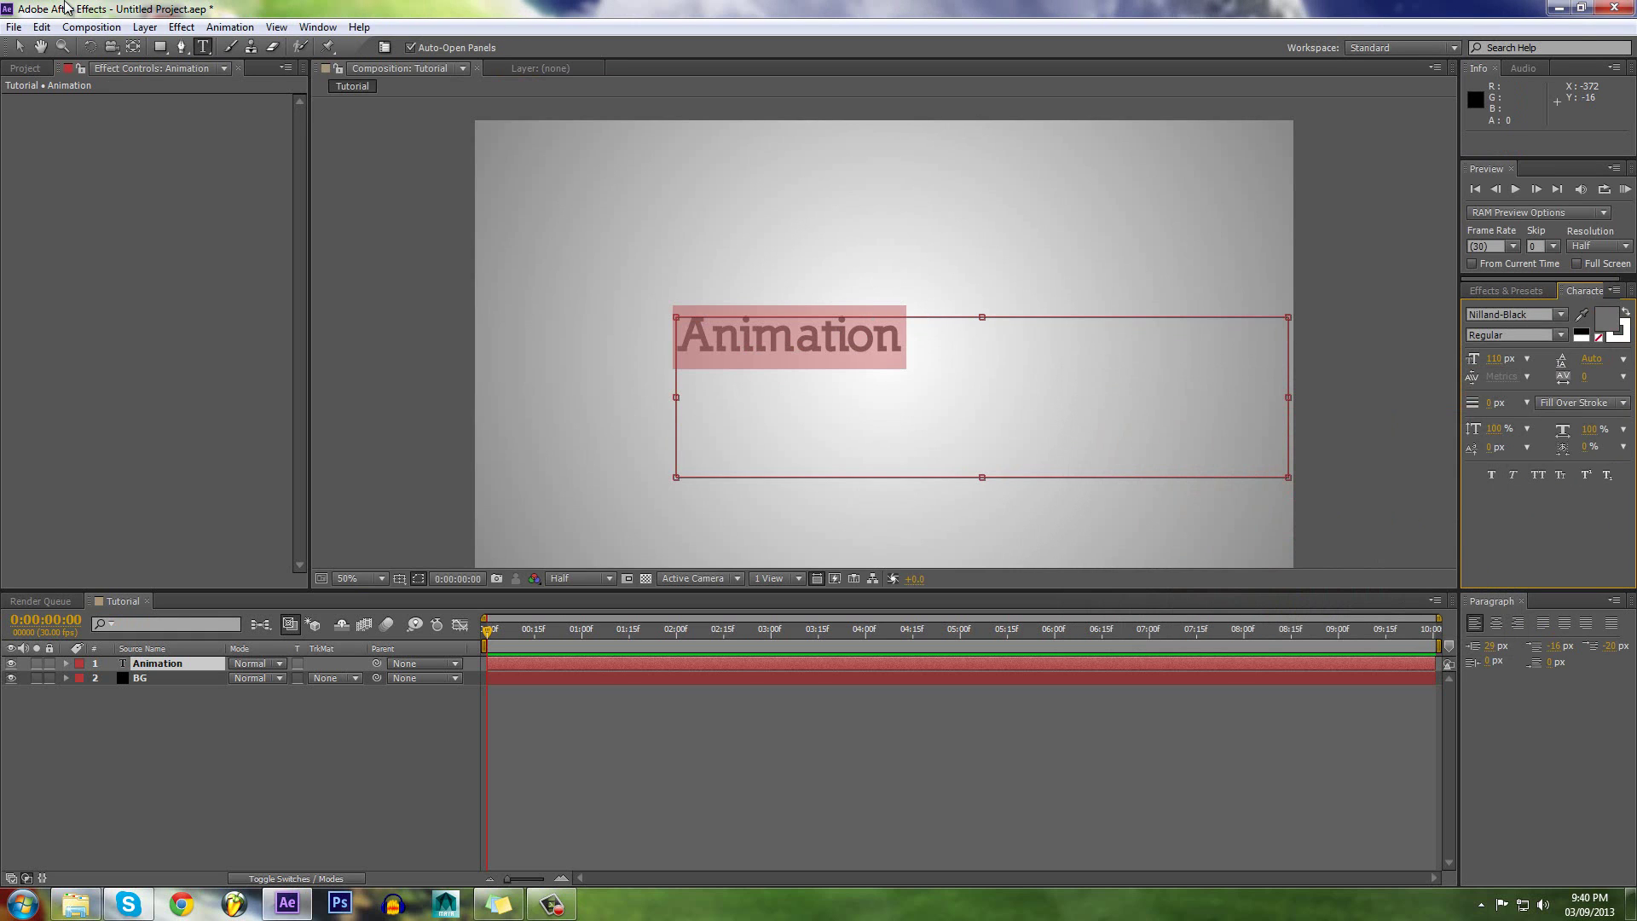
Step: Finish editing "Animation" and add a separate text box directly below it containing "iS"
click(918, 328)
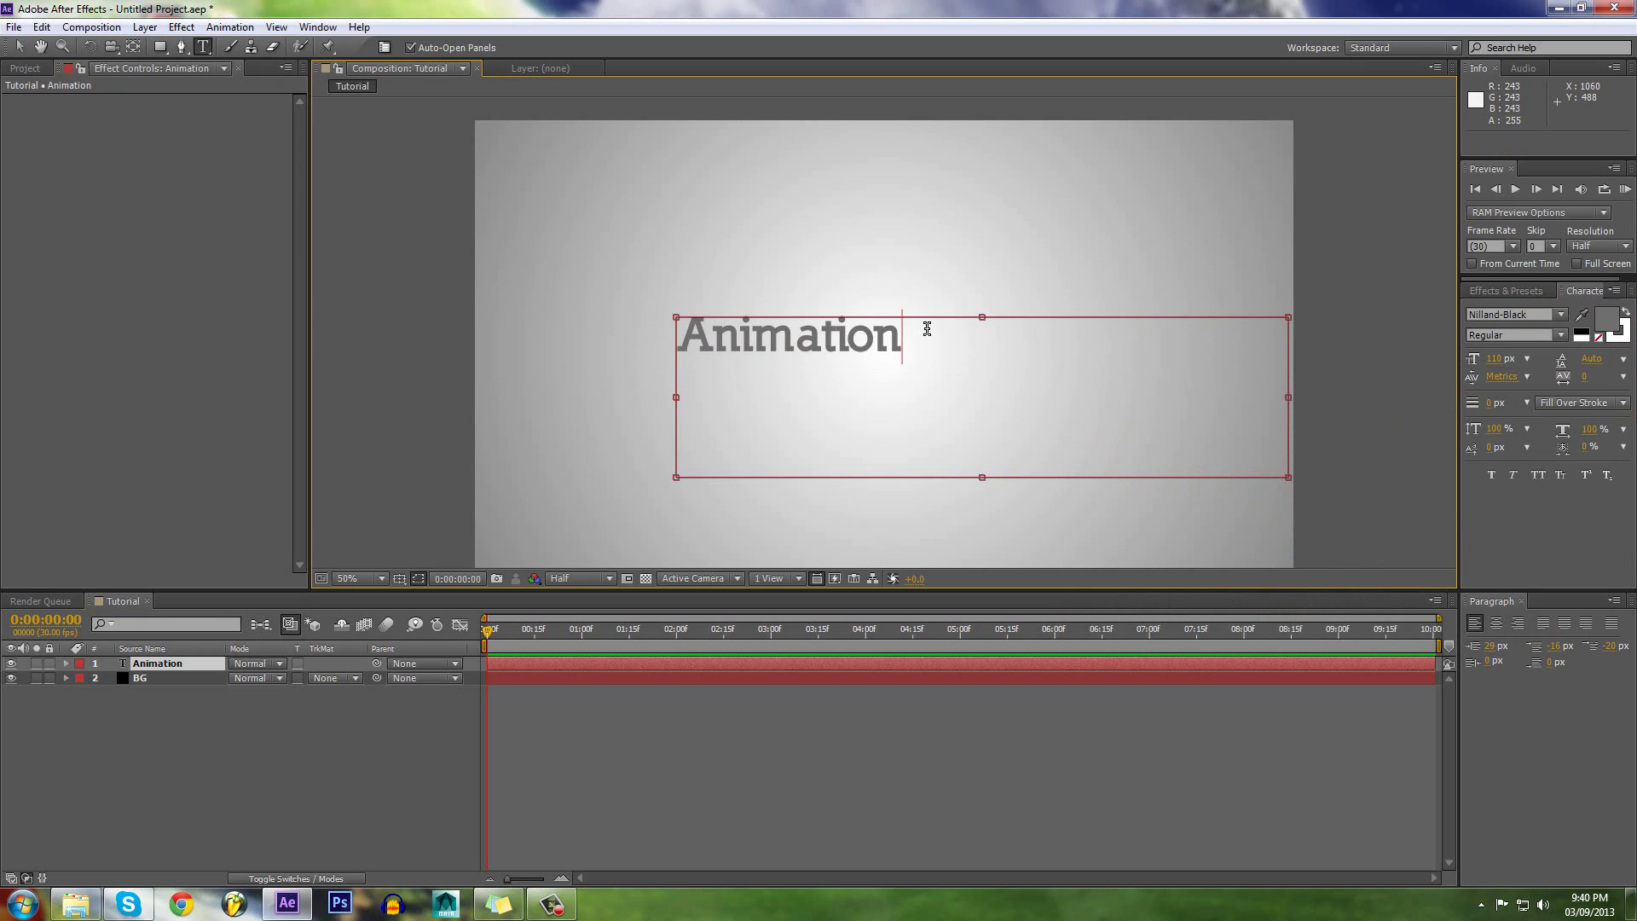
click(765, 689)
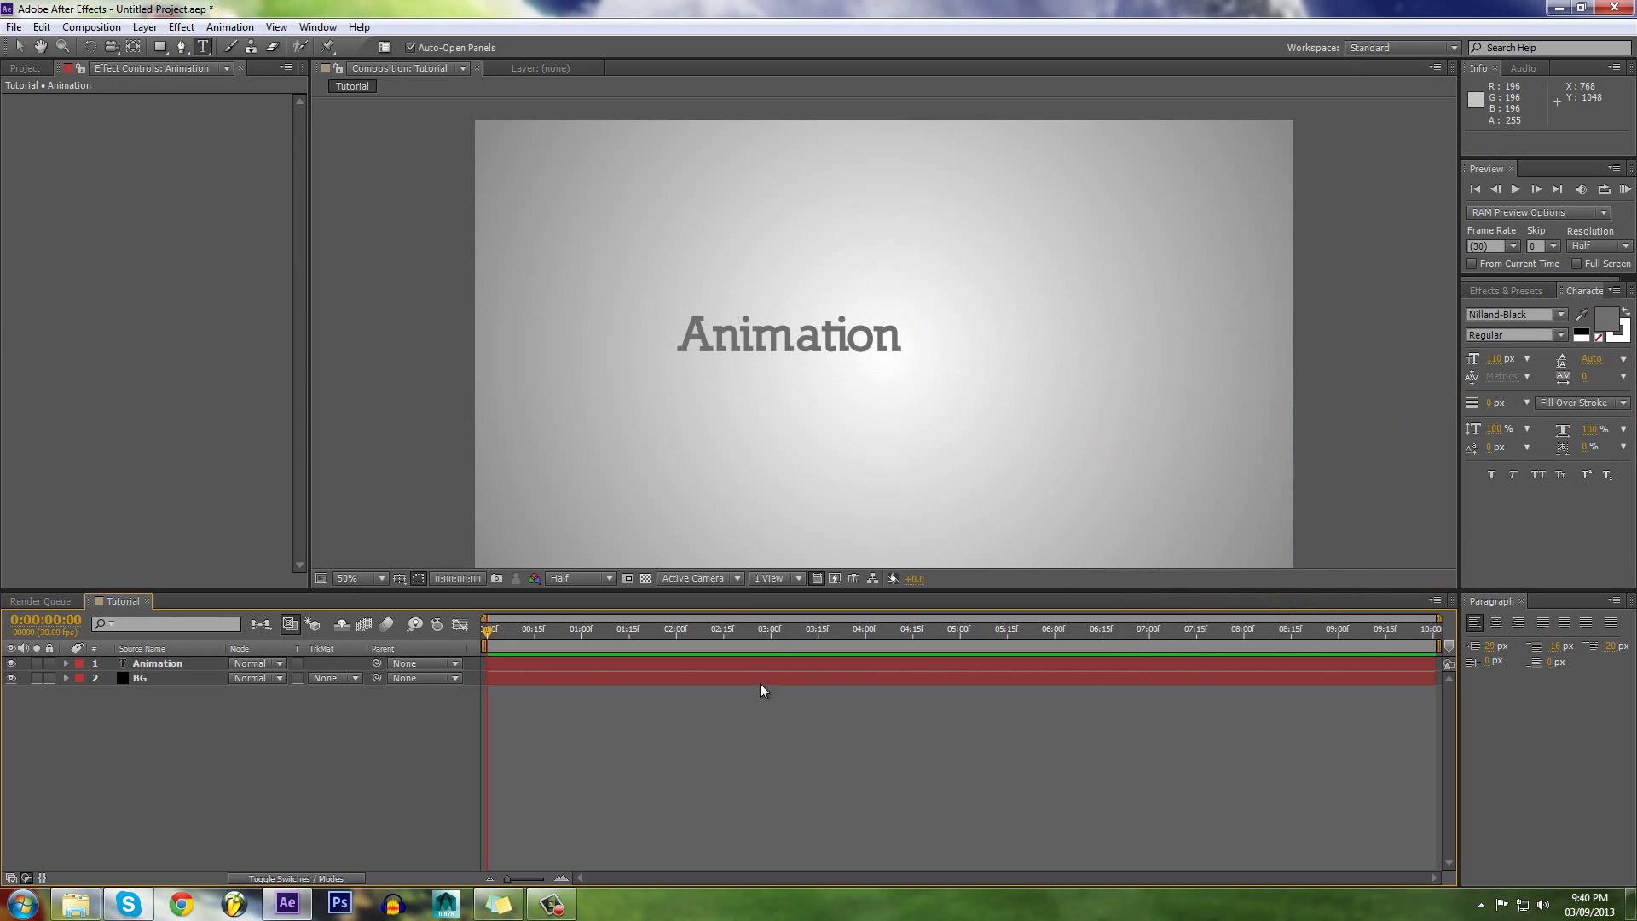
drag(675, 373, 912, 450)
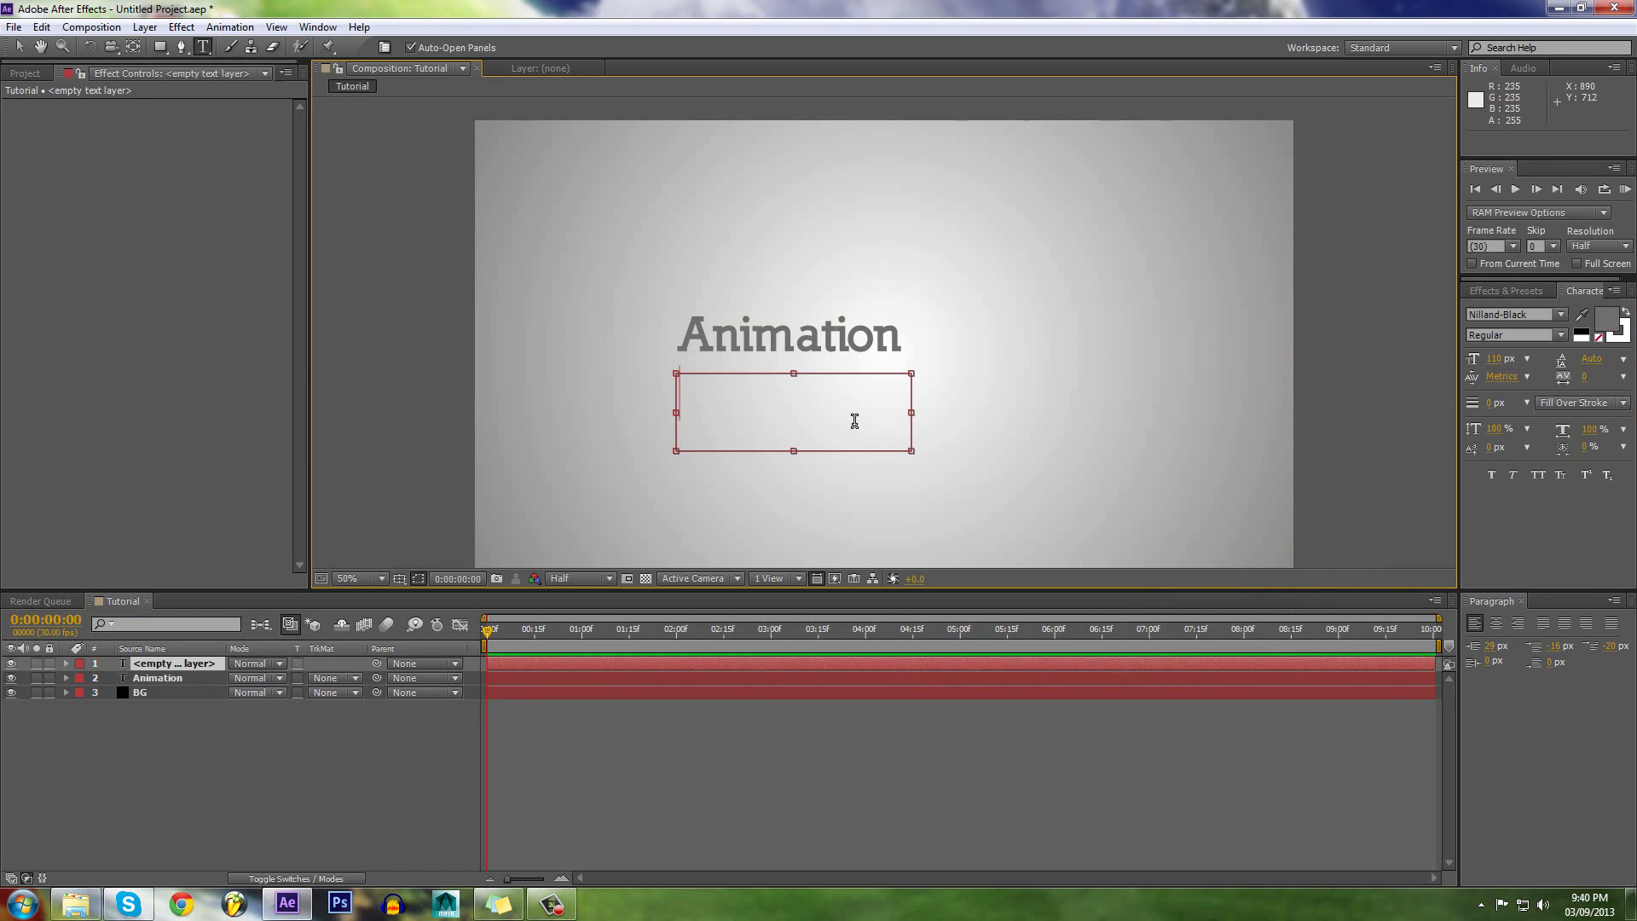
text(ii)
key(BackSpace)
text(S)
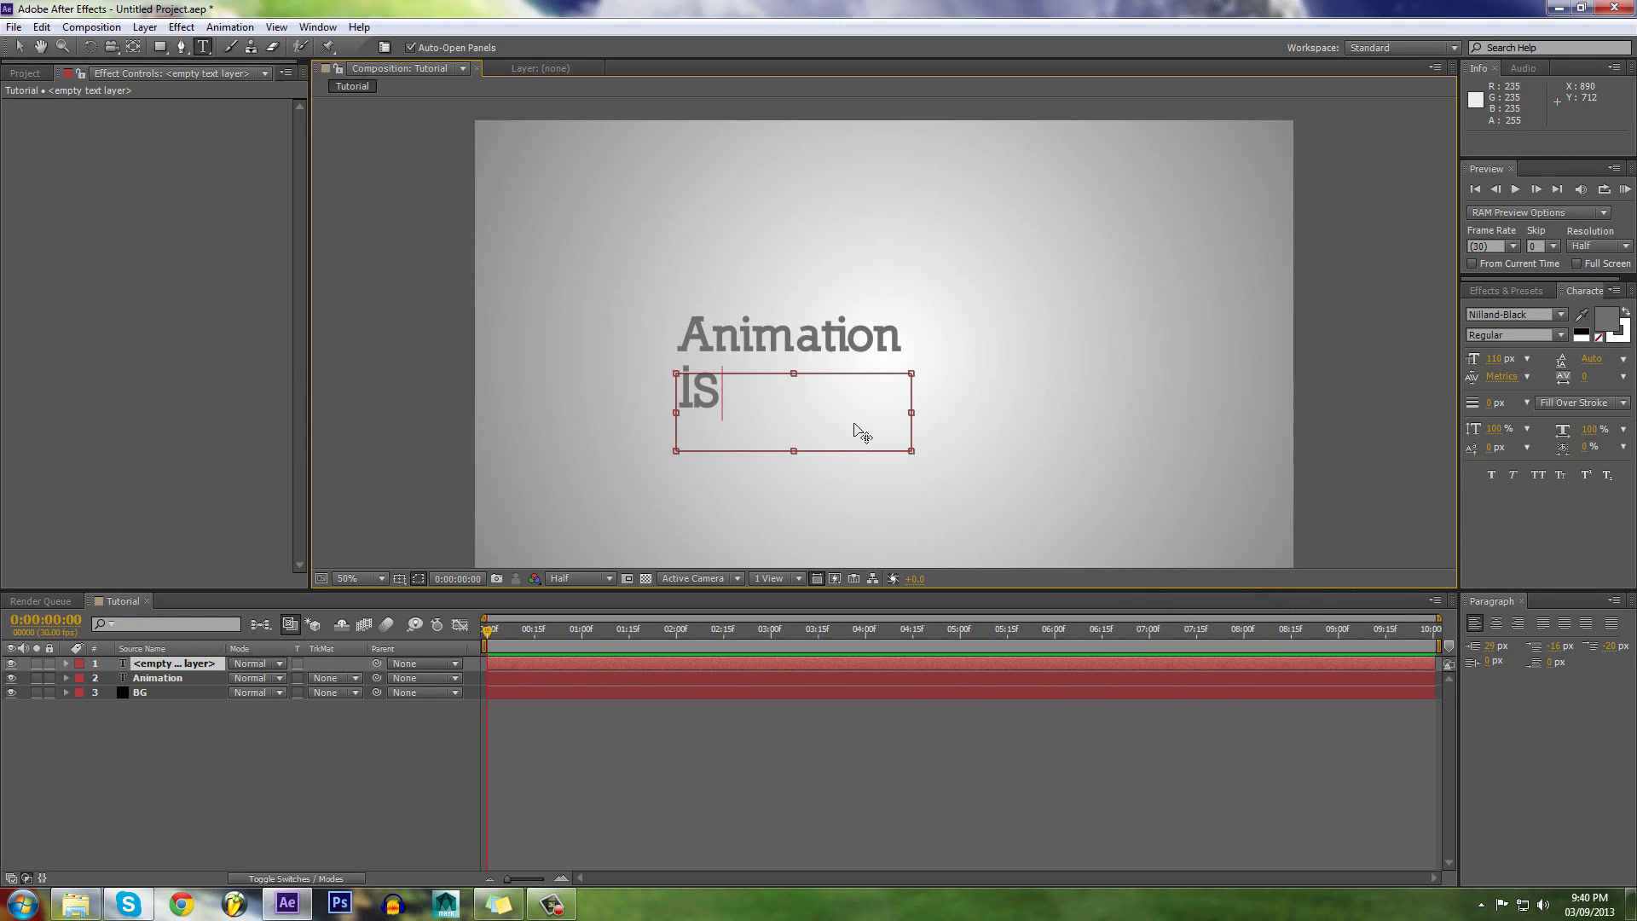
click(822, 796)
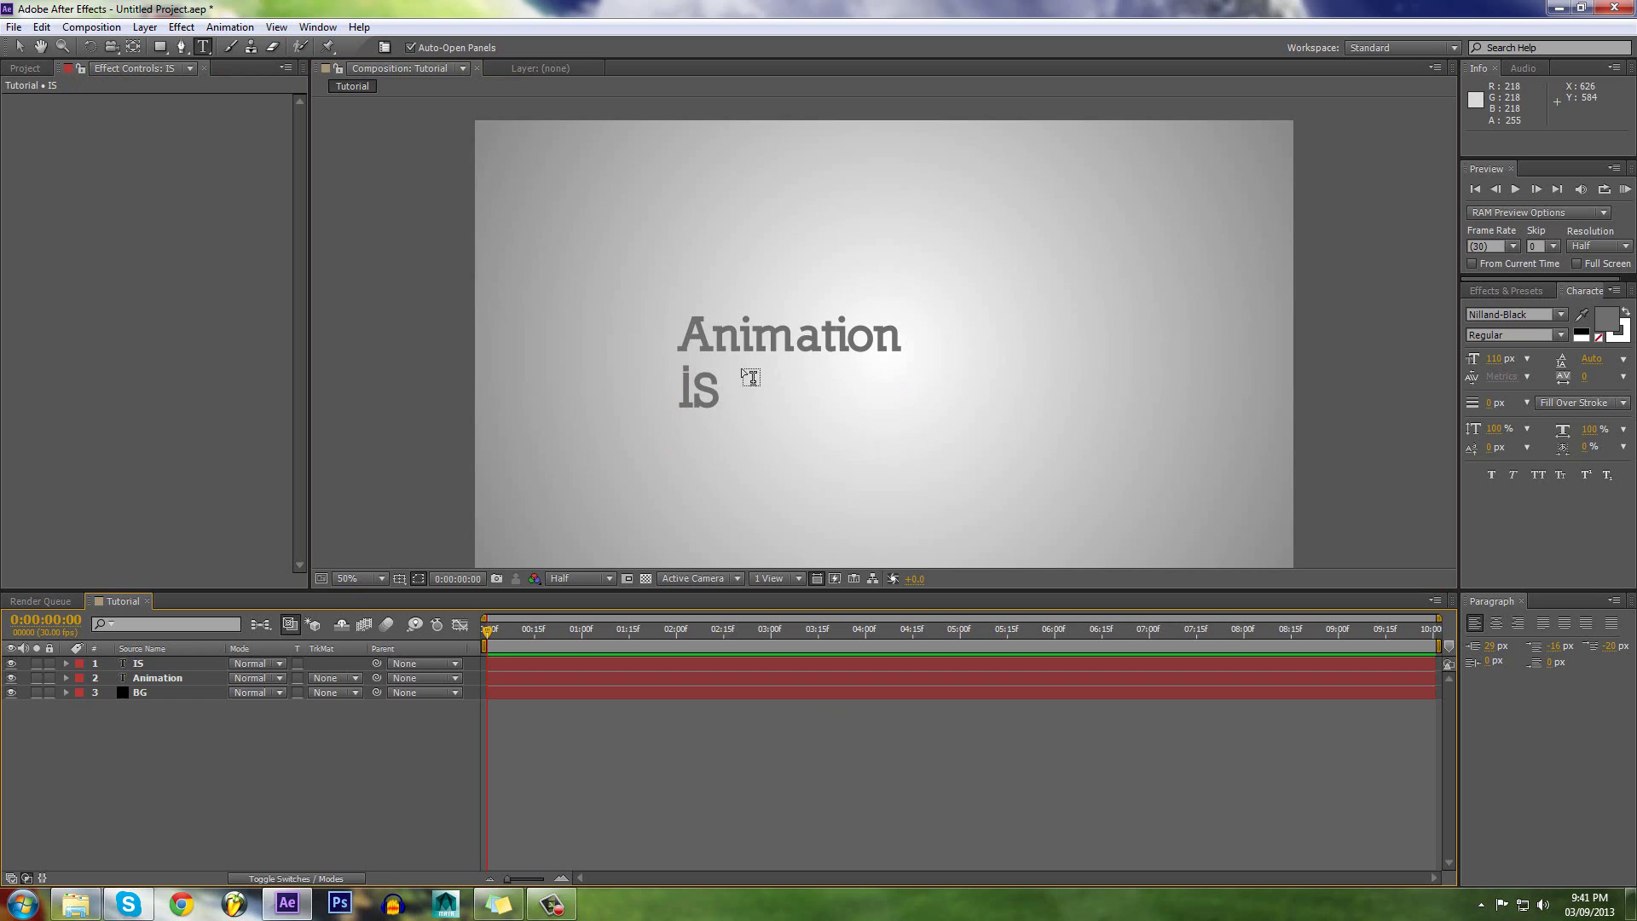
Step: Add another separate text box beside "iS", below "Animation", containing "Cool"
drag(743, 374, 920, 445)
click(960, 781)
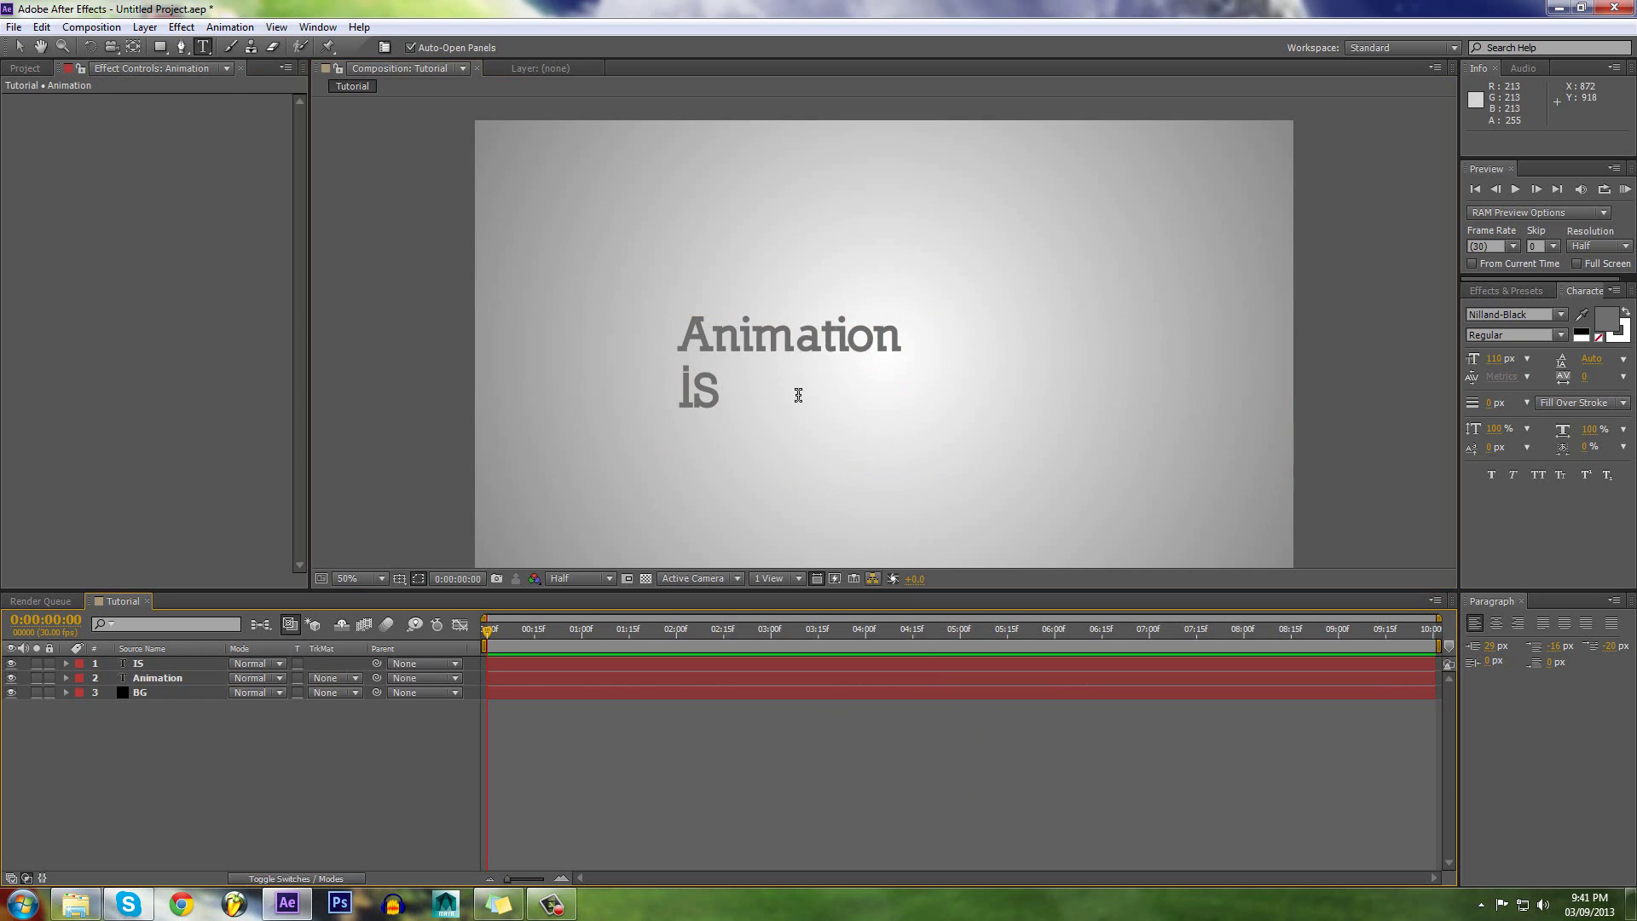
drag(757, 376, 925, 422)
text(Cool)
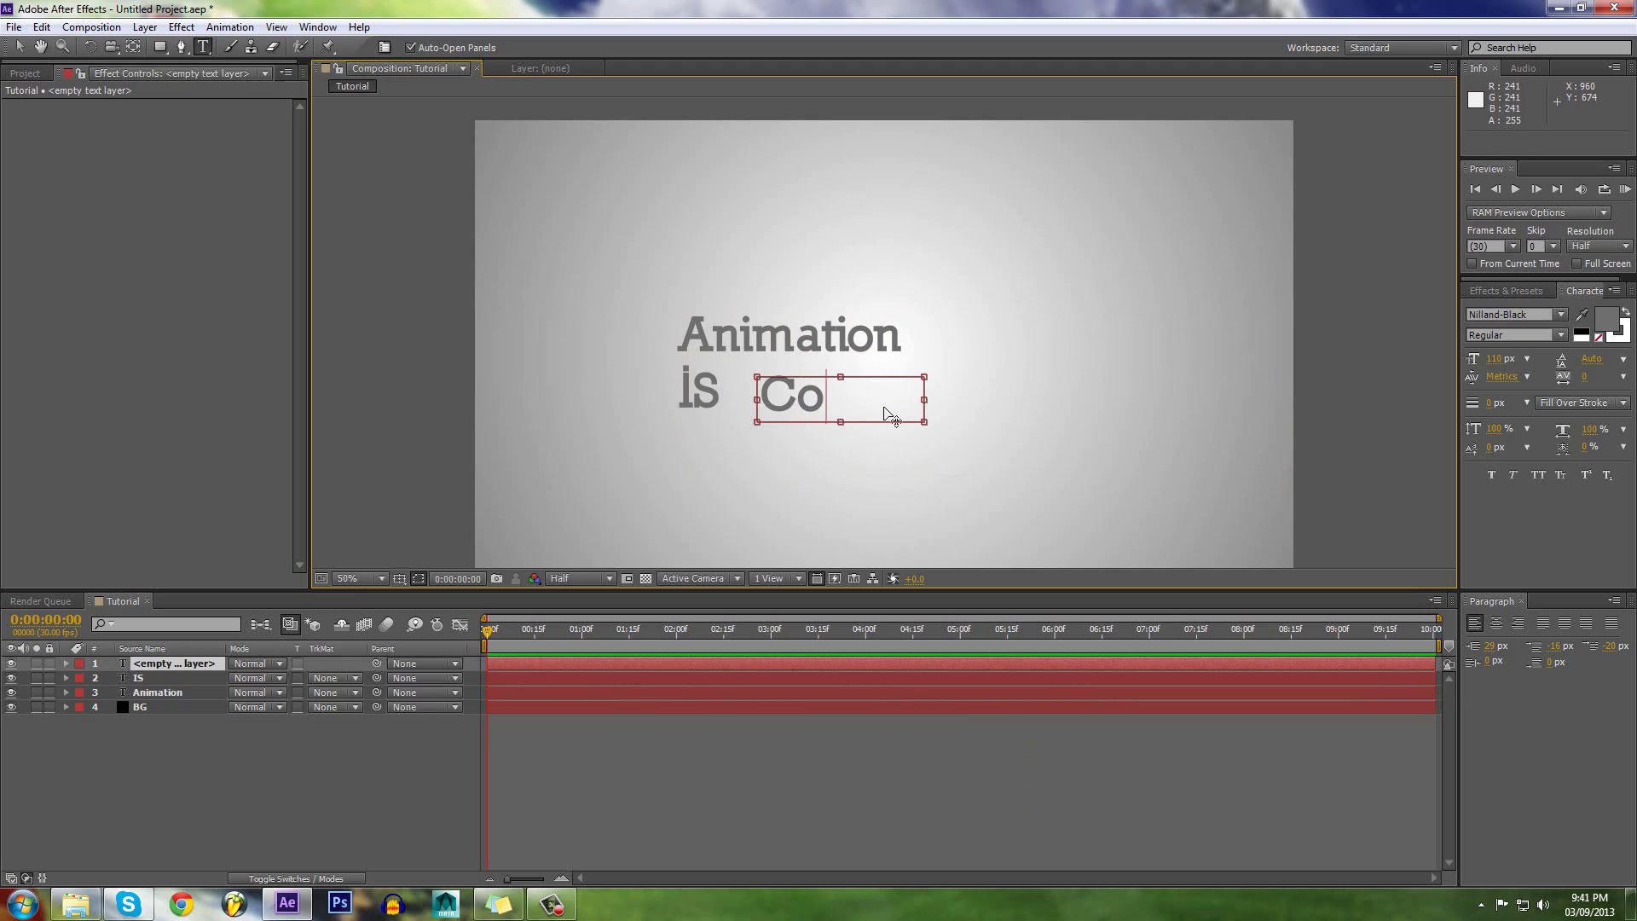
click(891, 800)
Step: Move "Cool" up and toward the end of "Animation", and raise "iS" close beneath the word's start
key(v)
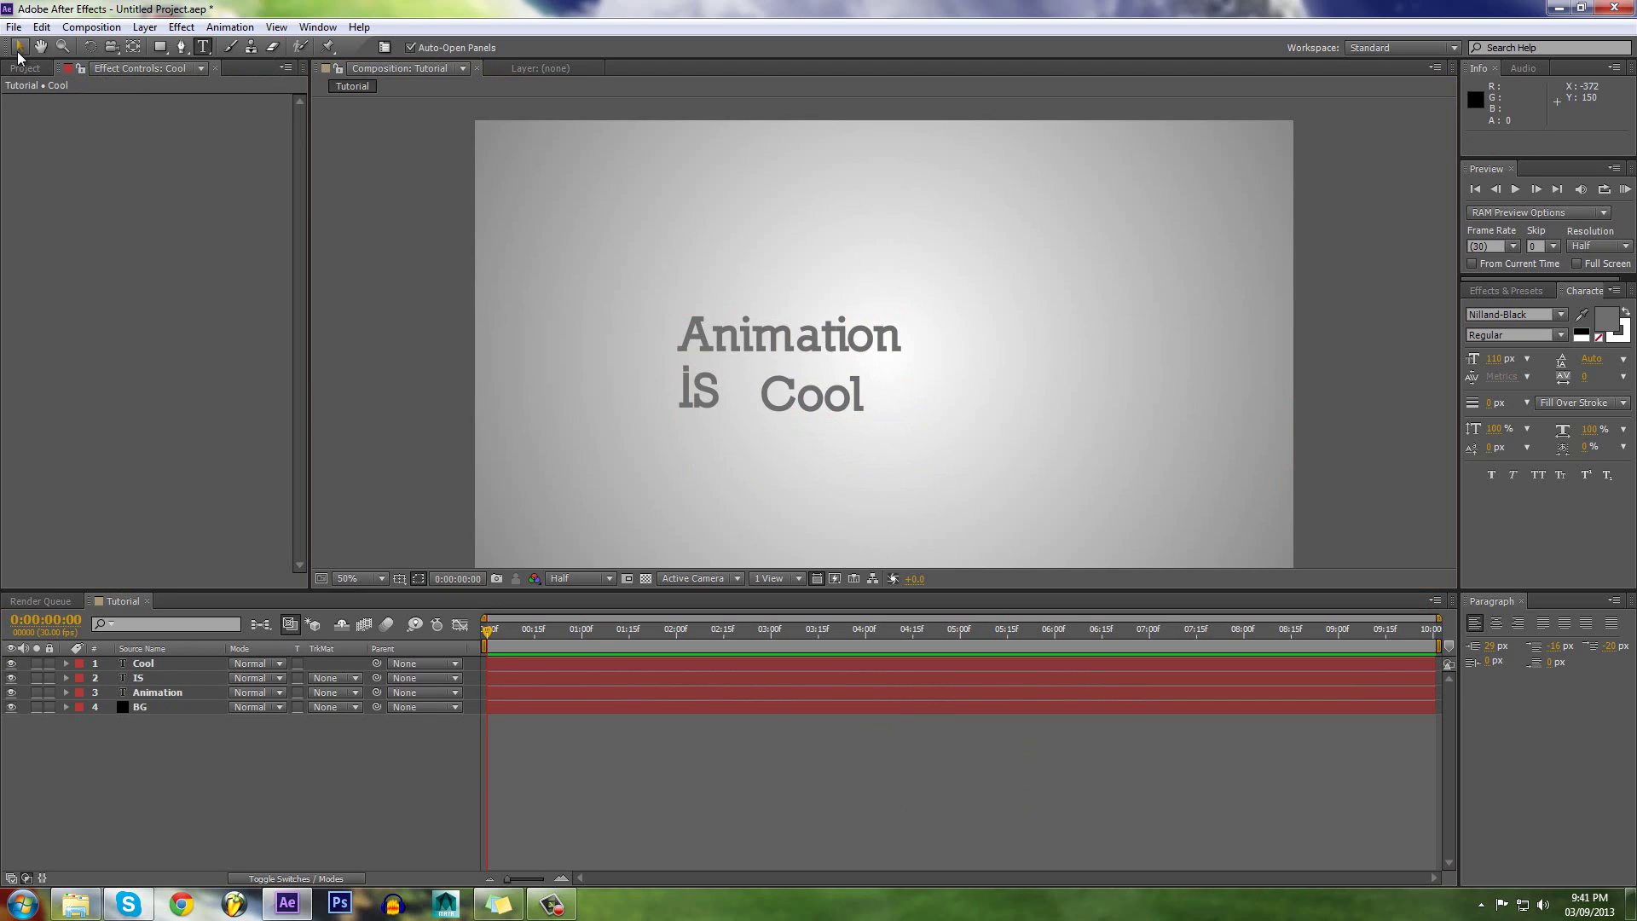
click(838, 402)
drag(838, 403, 869, 394)
click(702, 399)
drag(702, 399, 700, 385)
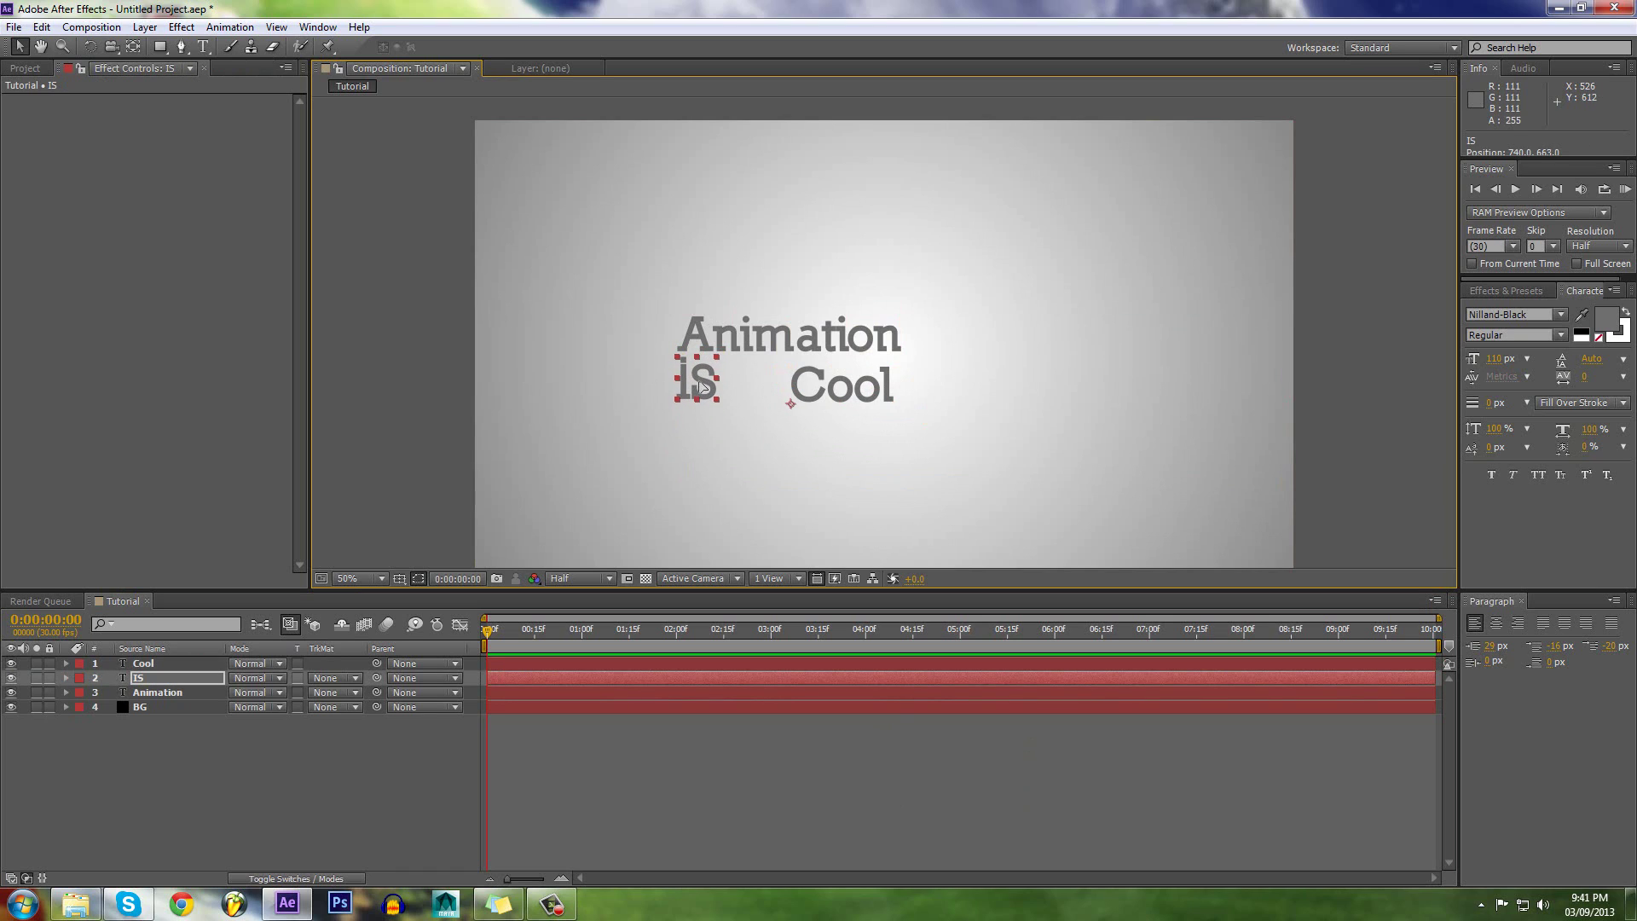
Step: Scale the "iS" text layer to 130% and realign it beneath the start of "Animation"
click(529, 659)
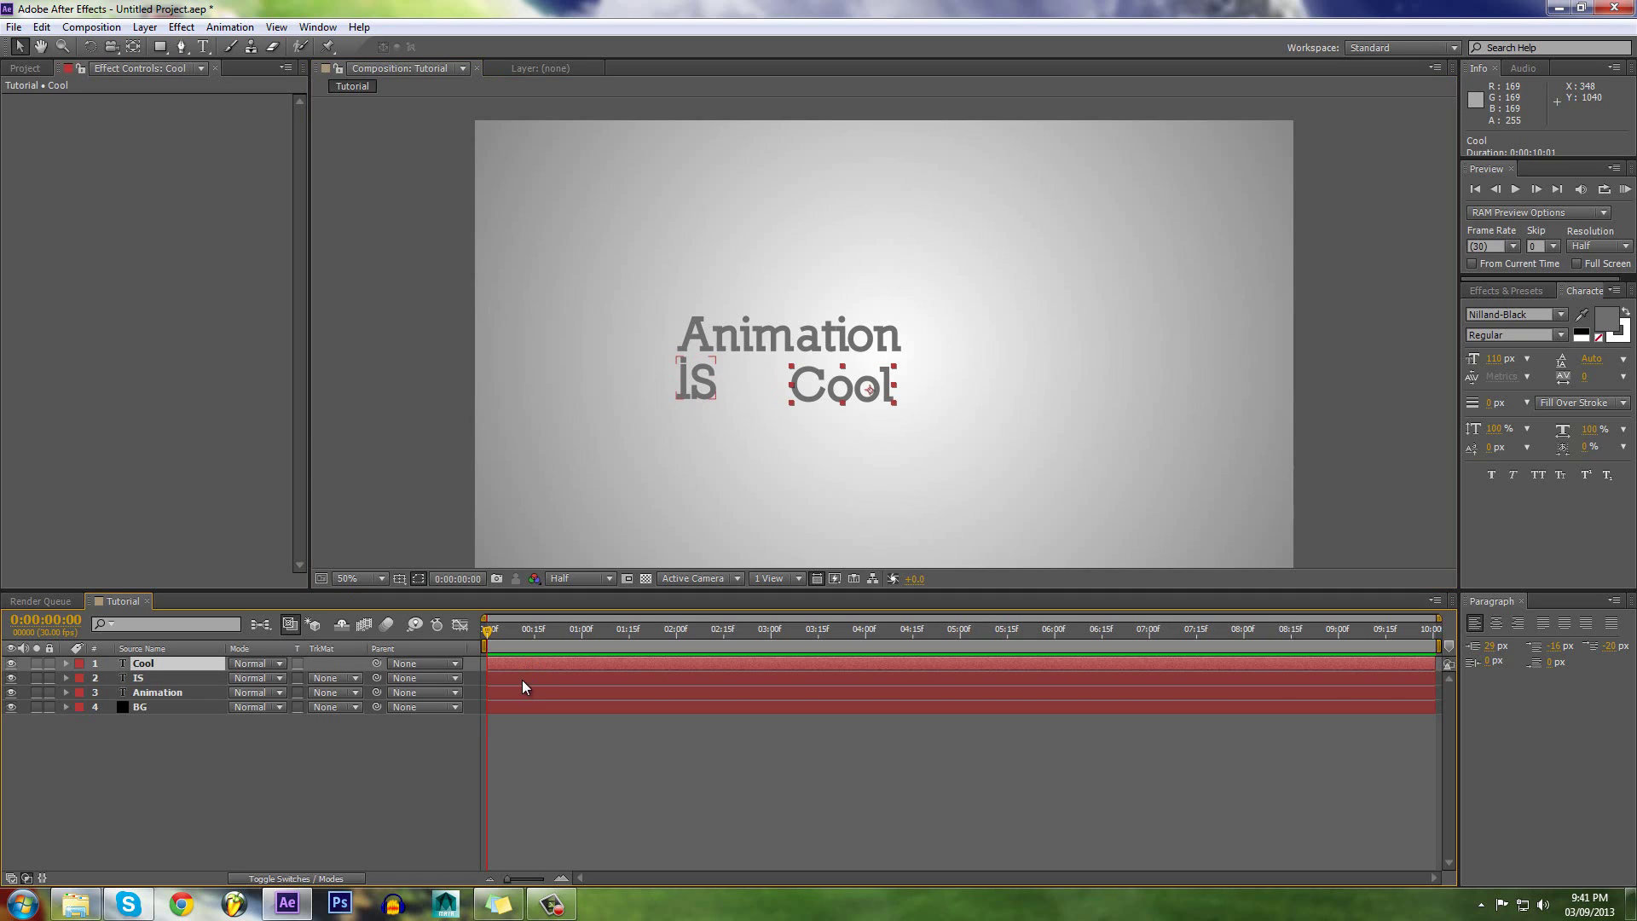
click(522, 679)
key(s)
drag(281, 693, 309, 689)
drag(680, 359, 714, 380)
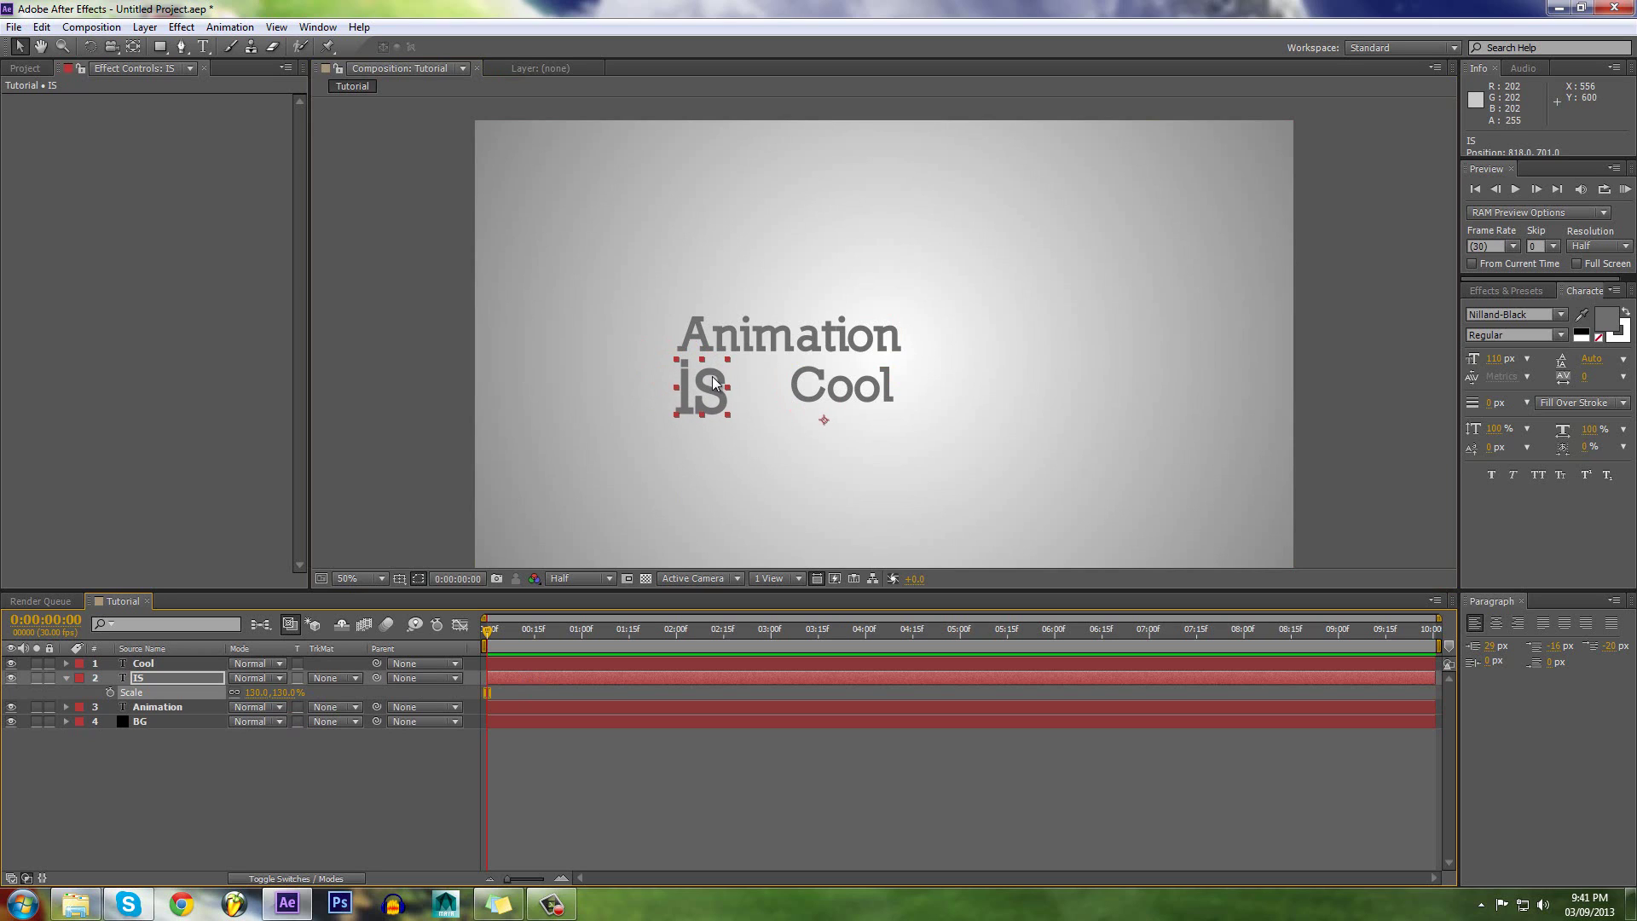
Step: Try scaling the Animation text layer to 130%
click(541, 707)
key(s)
click(283, 719)
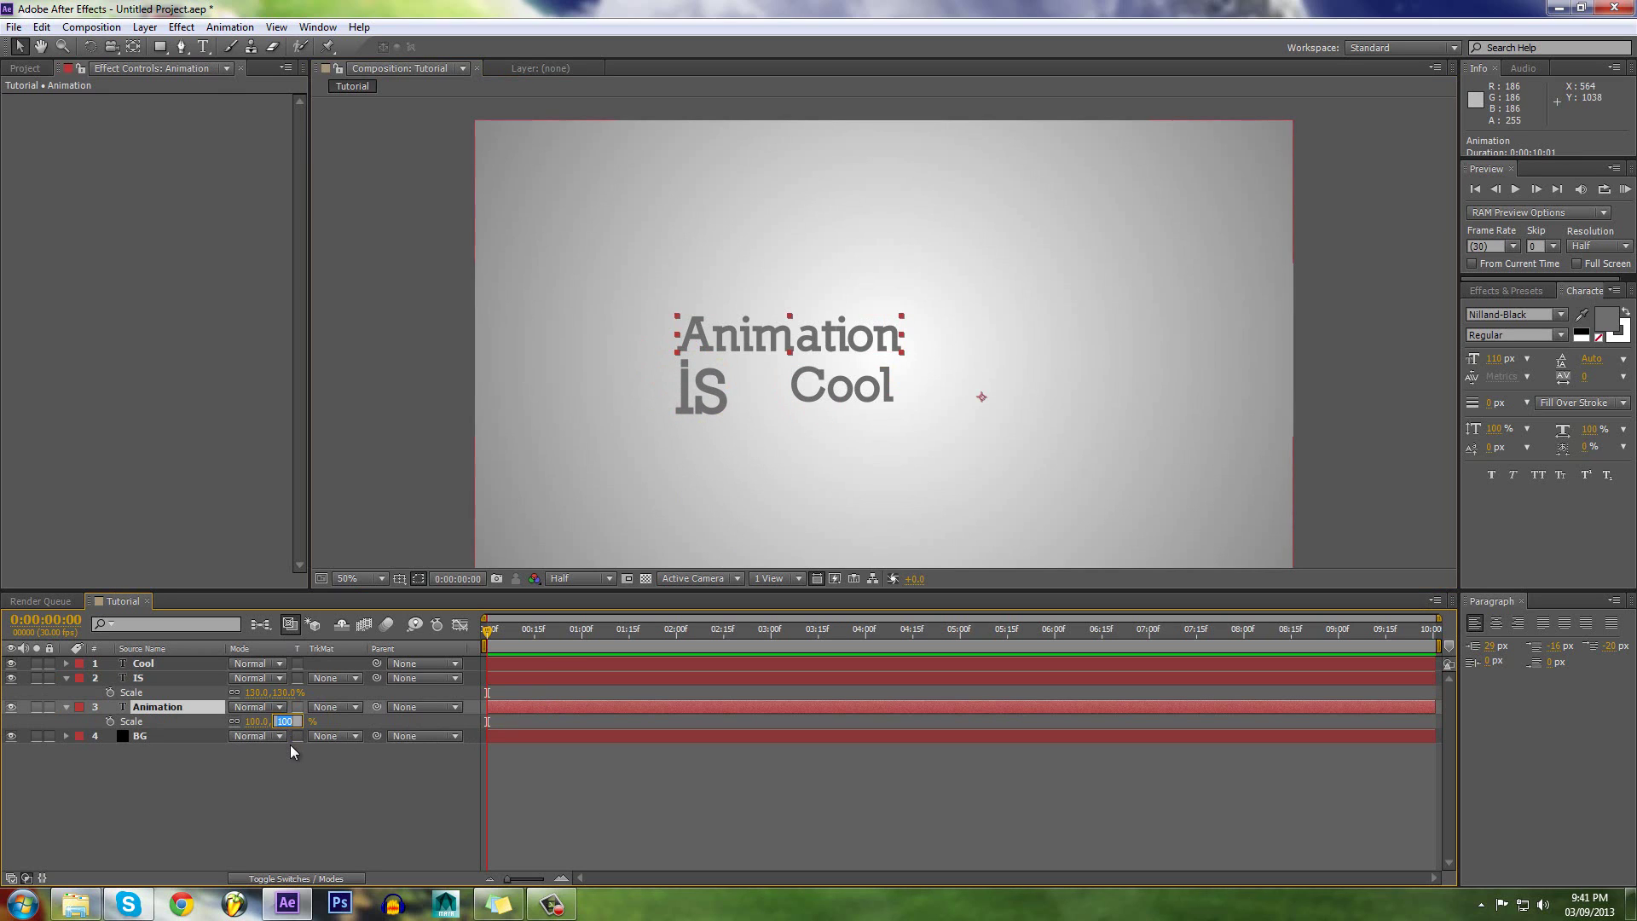
text(130)
click(274, 816)
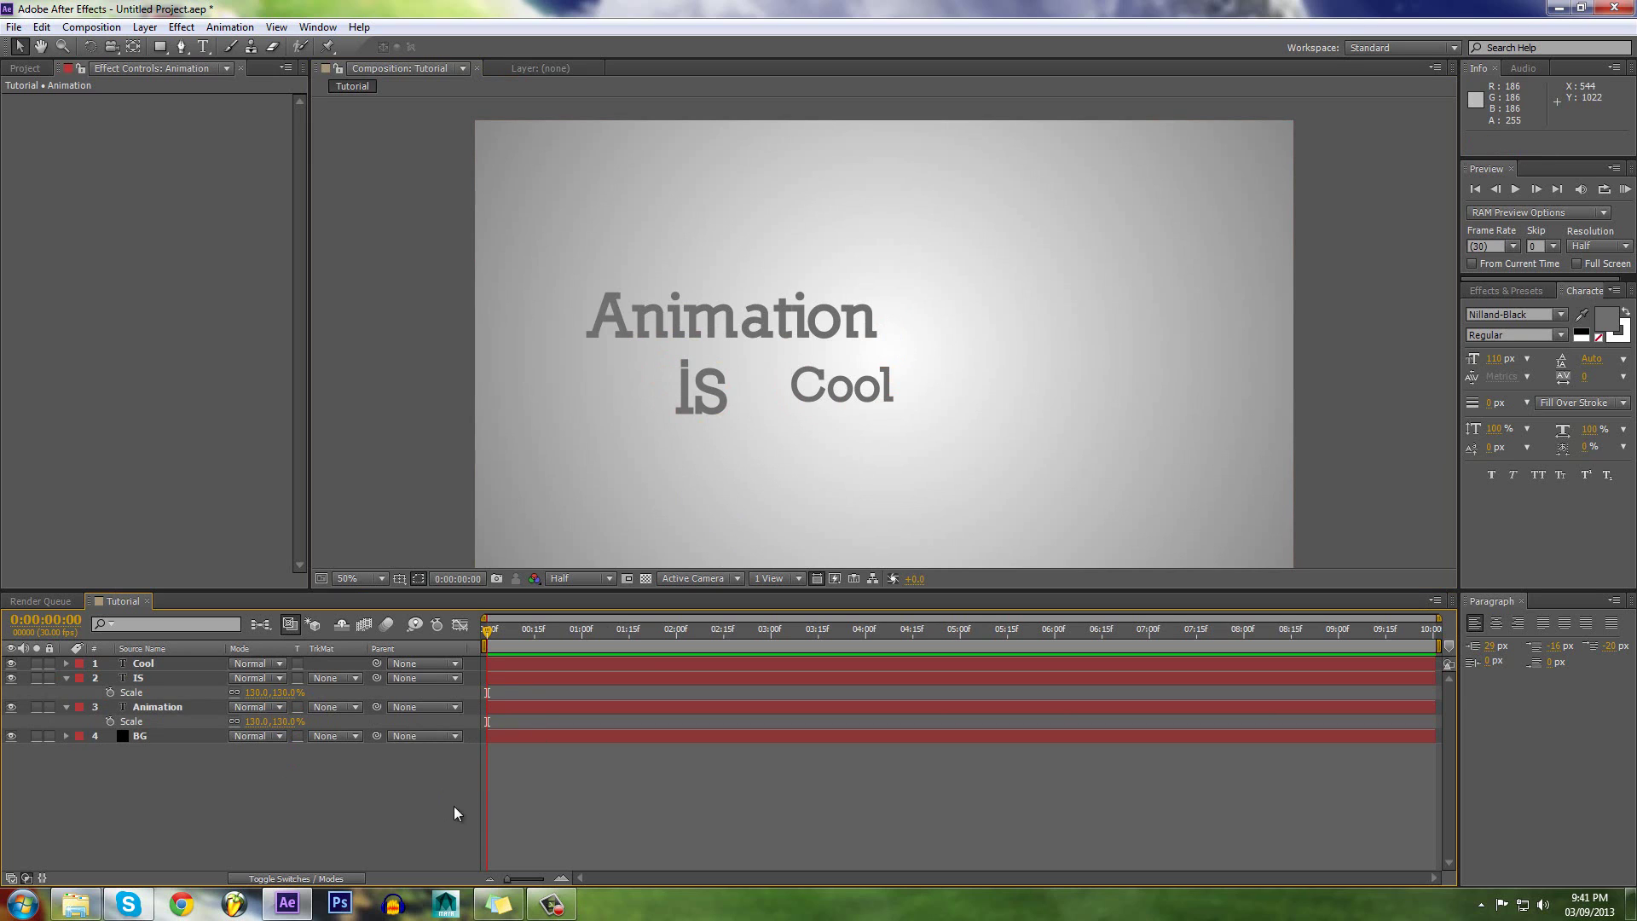
key(ctrl+z)
Step: Scale the "Cool" text layer to 130% and line it up beside "iS" beneath "Animation"
click(554, 663)
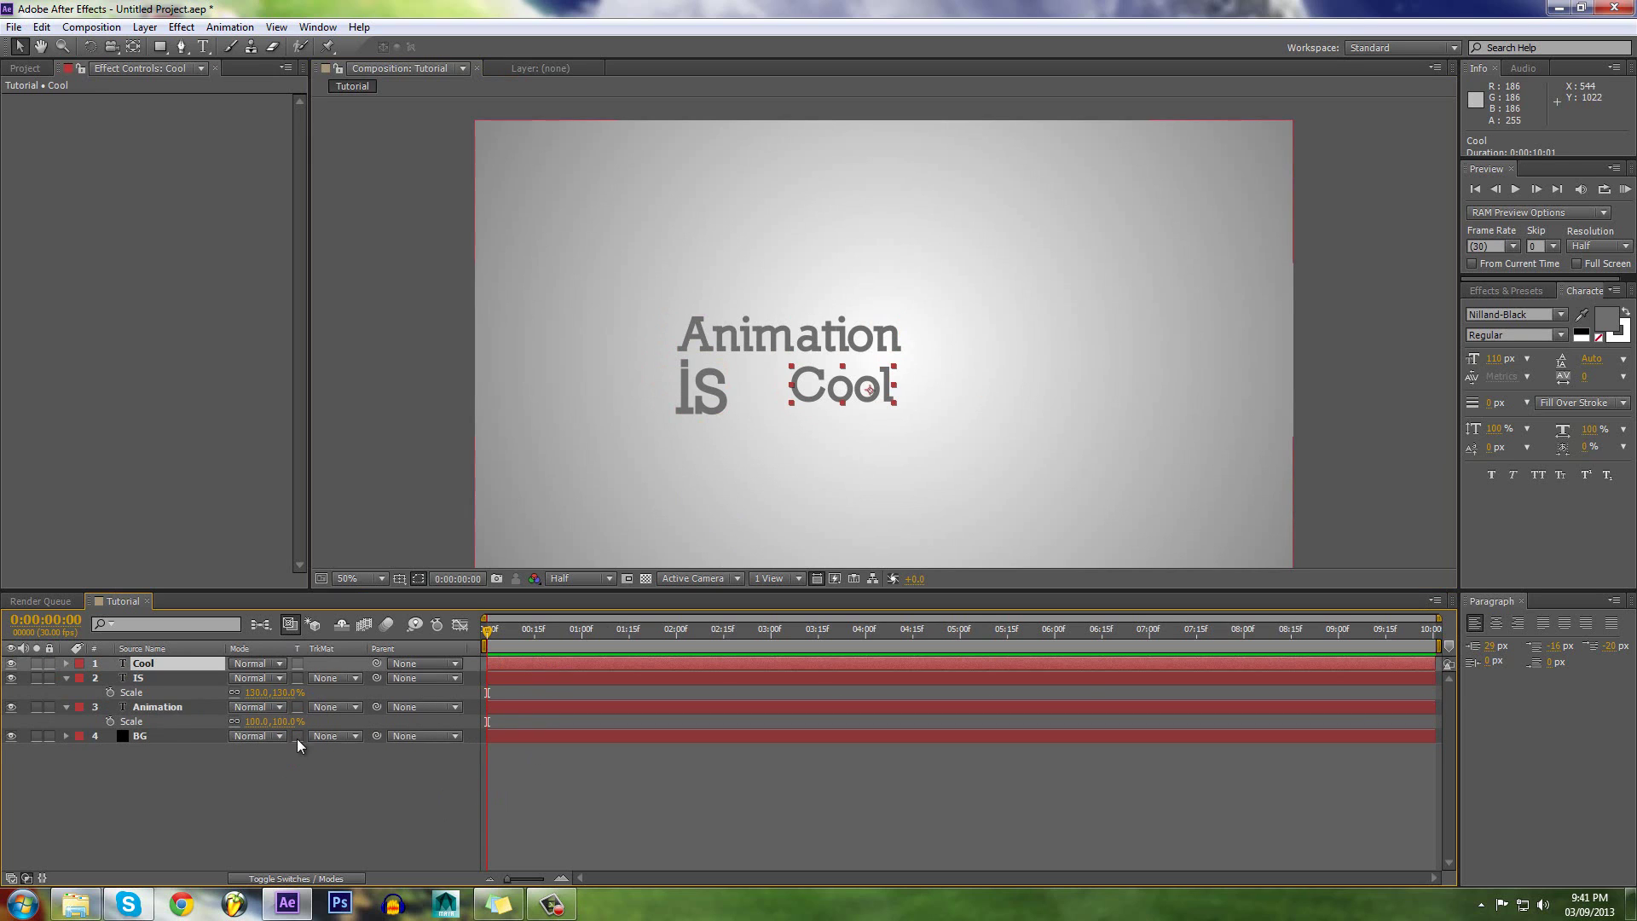
key(s)
click(288, 678)
text(130)
click(258, 859)
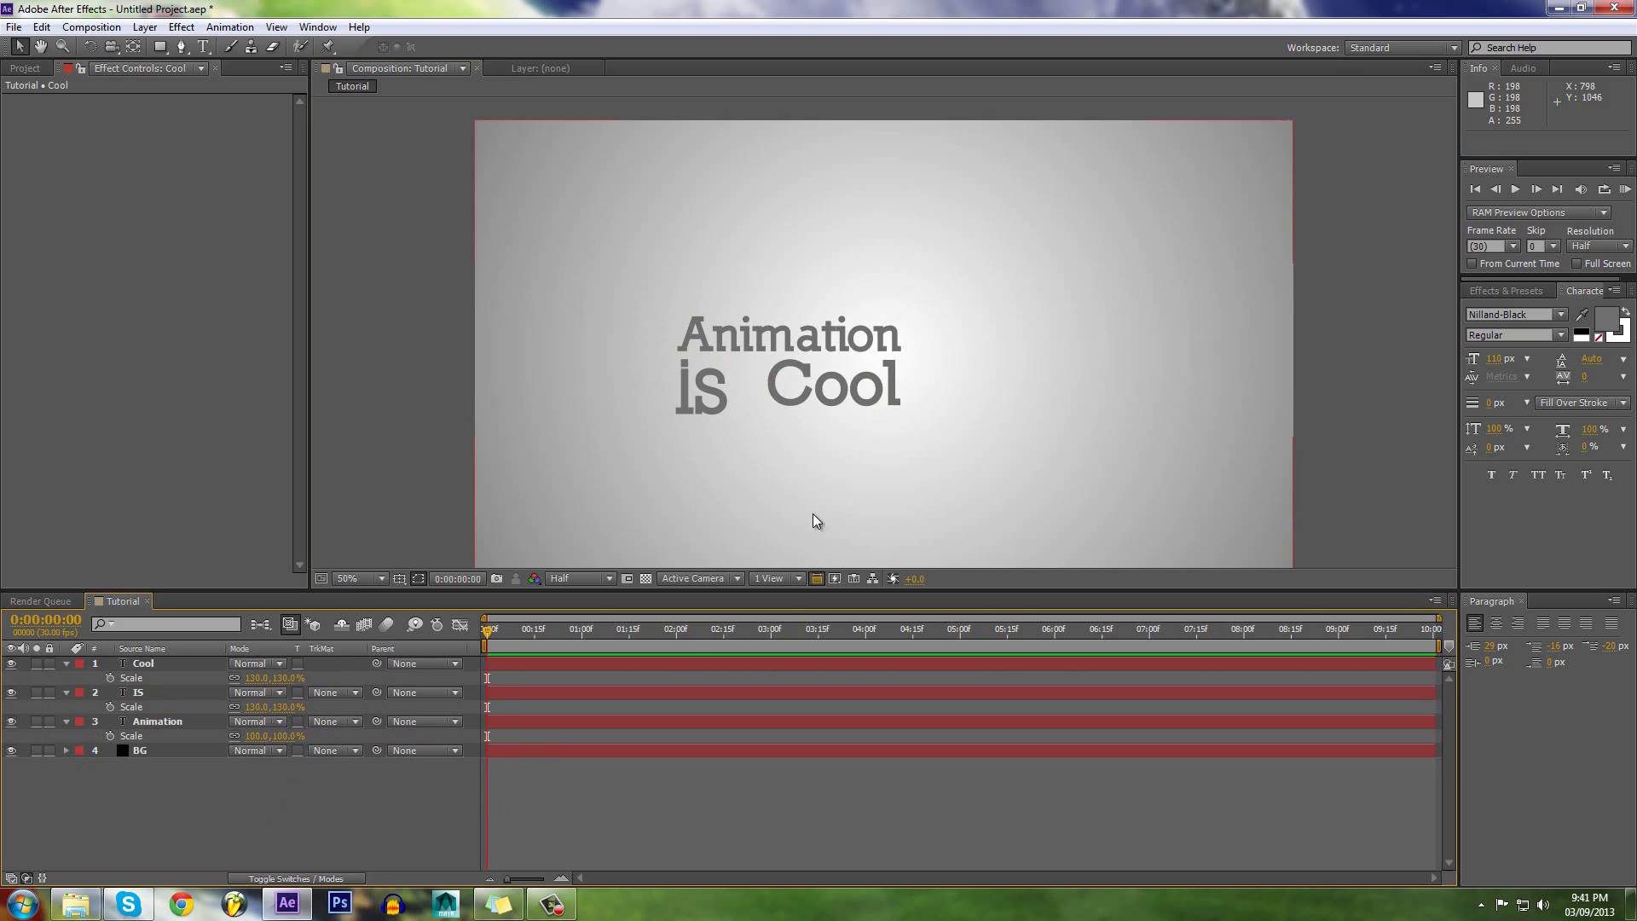
mouse_move(876, 380)
mouse_down()
mouse_move(854, 382)
mouse_move(873, 395)
mouse_up()
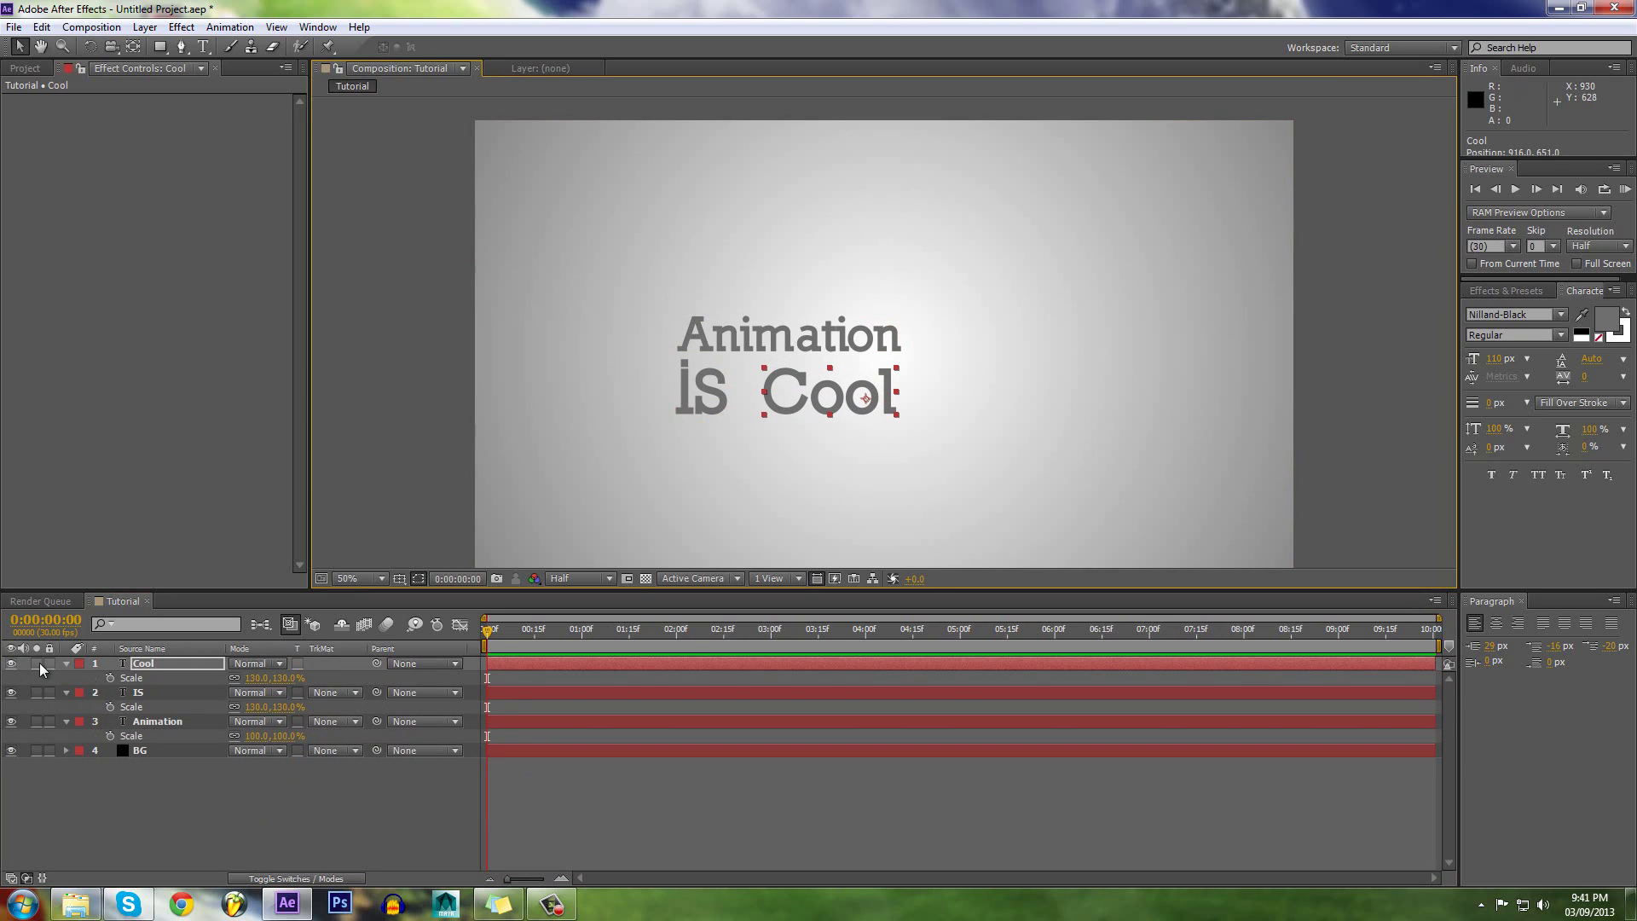
Step: Collapse the Scale properties of the three text layers in the timeline and deselect everything
click(66, 664)
click(66, 678)
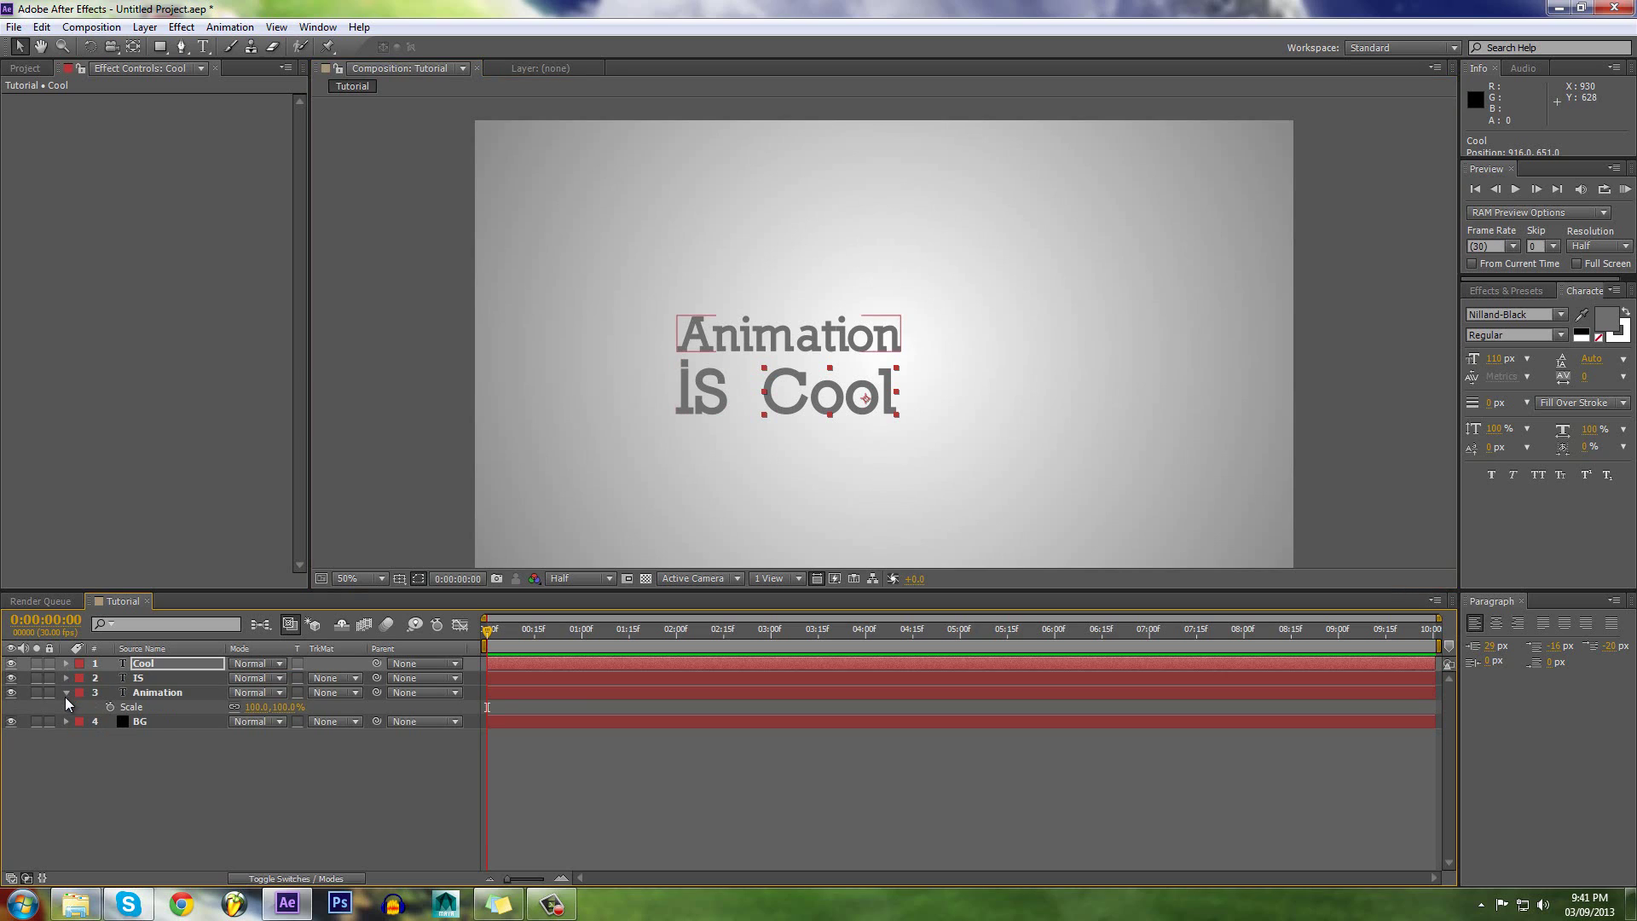
click(67, 693)
click(559, 833)
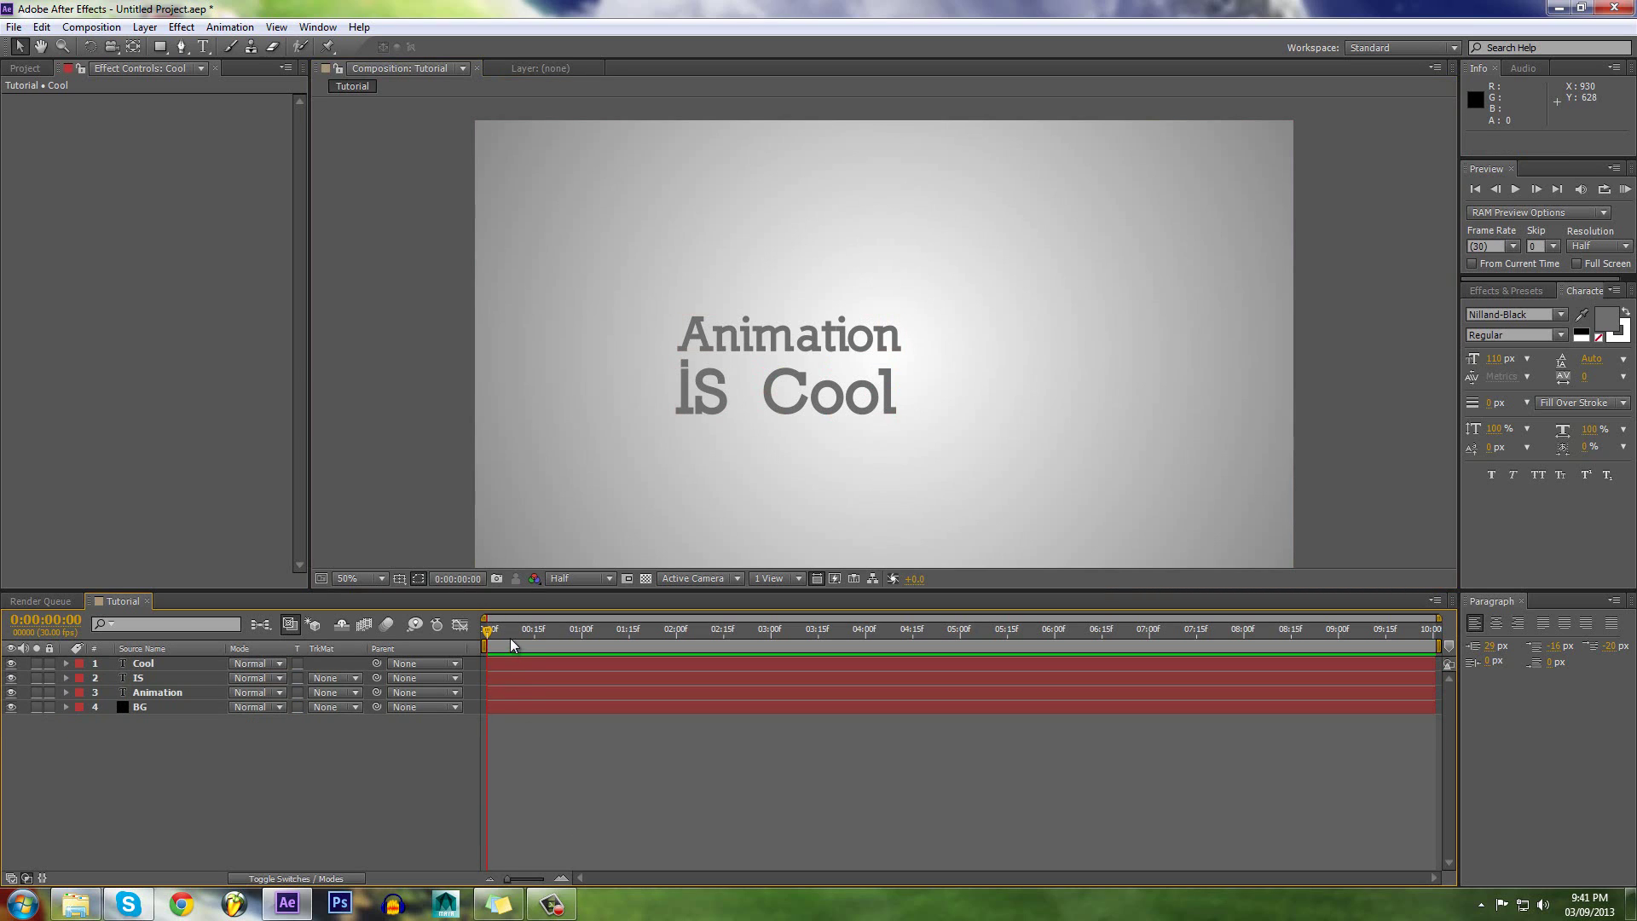
click(536, 639)
key(Home)
click(621, 663)
click(712, 407)
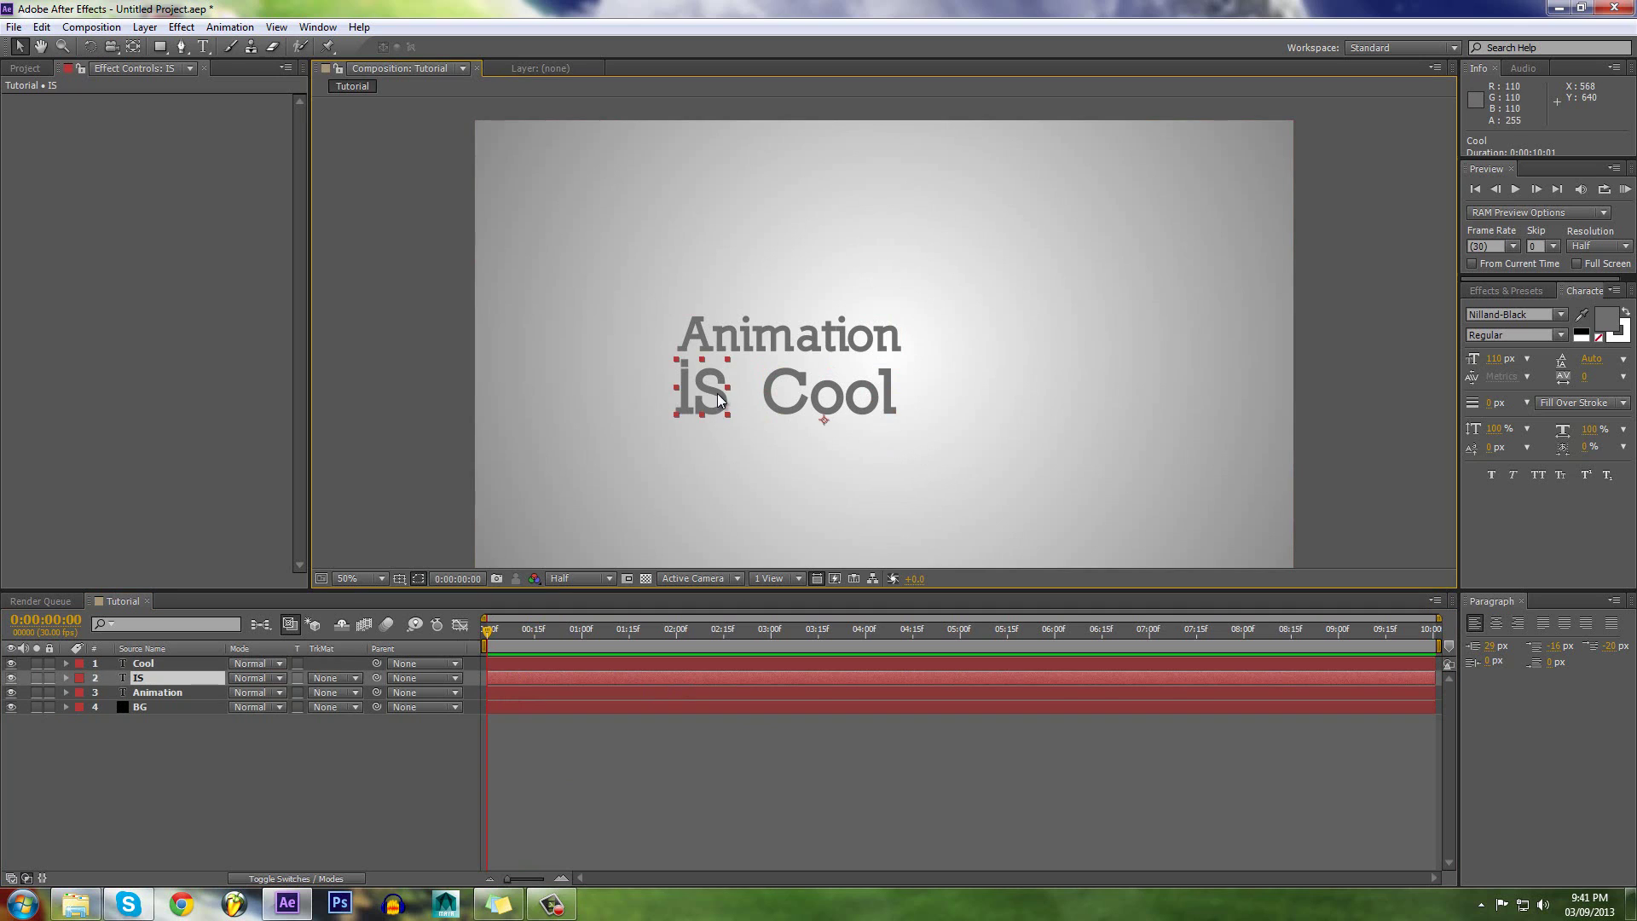
click(718, 707)
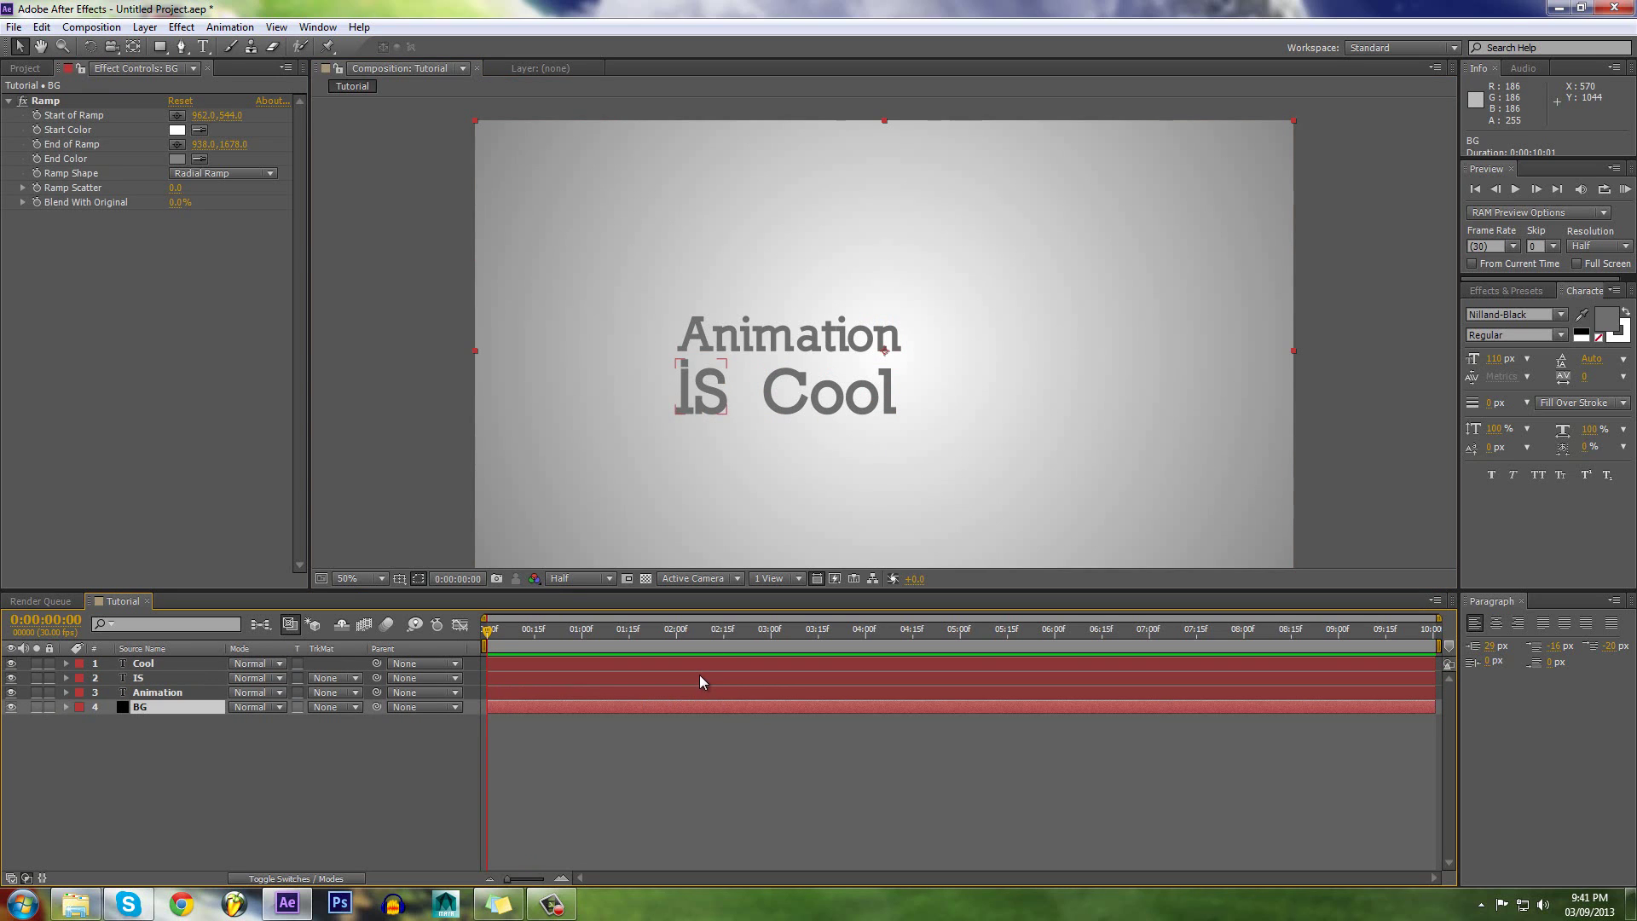
click(699, 678)
double_click(698, 675)
click(591, 734)
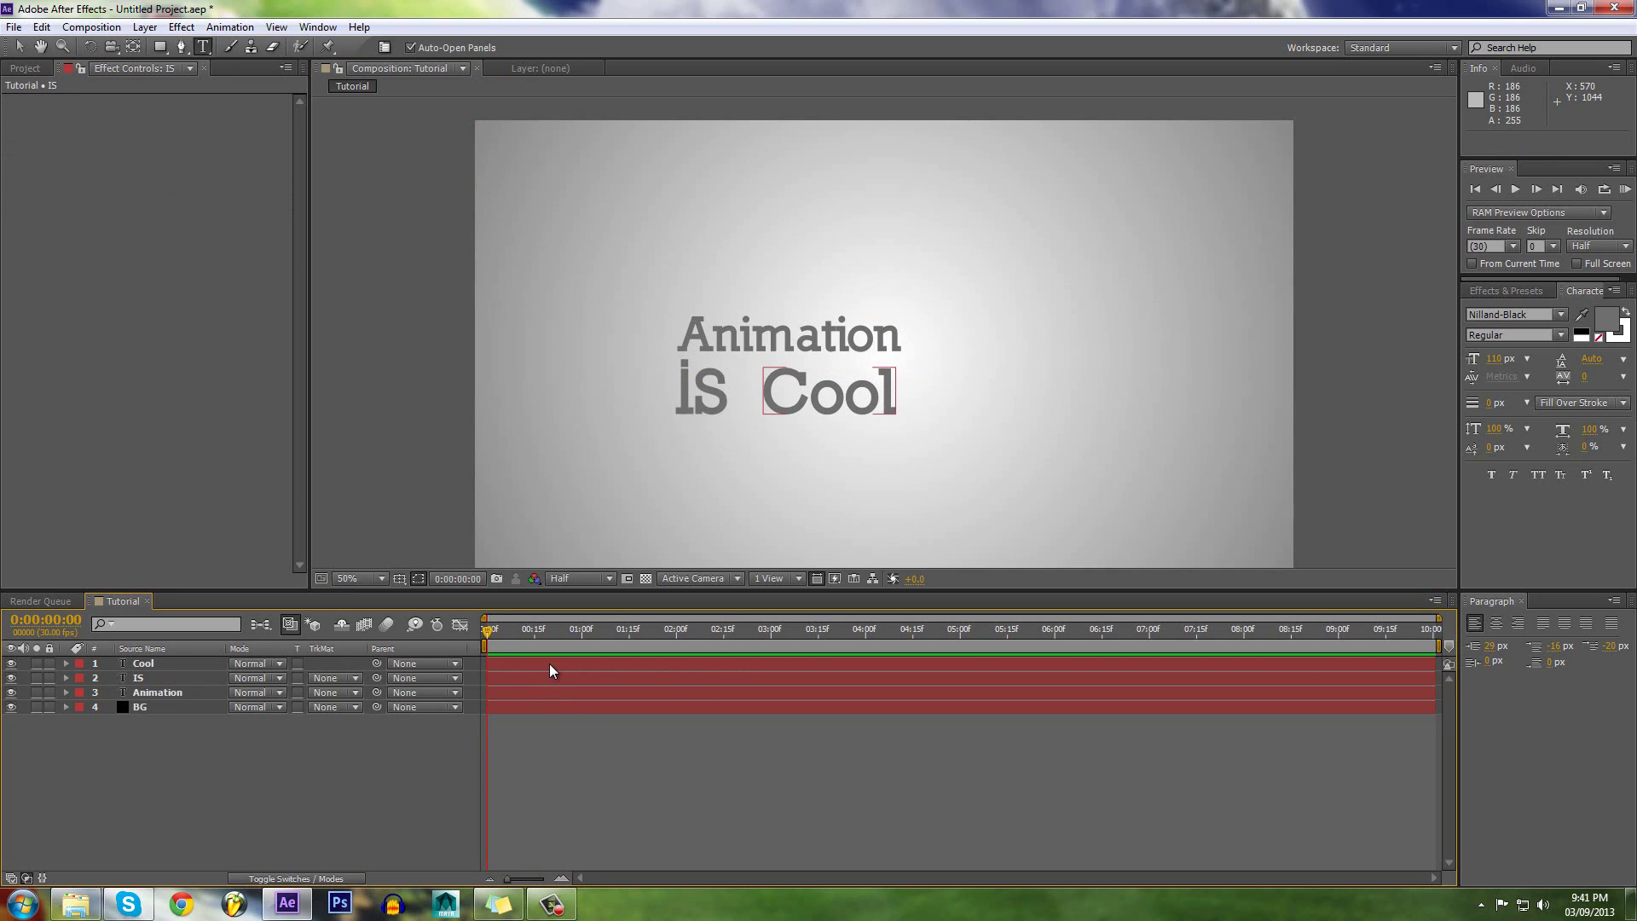
click(549, 664)
Step: Move the Animation text layer to the top of the layer stack
click(510, 695)
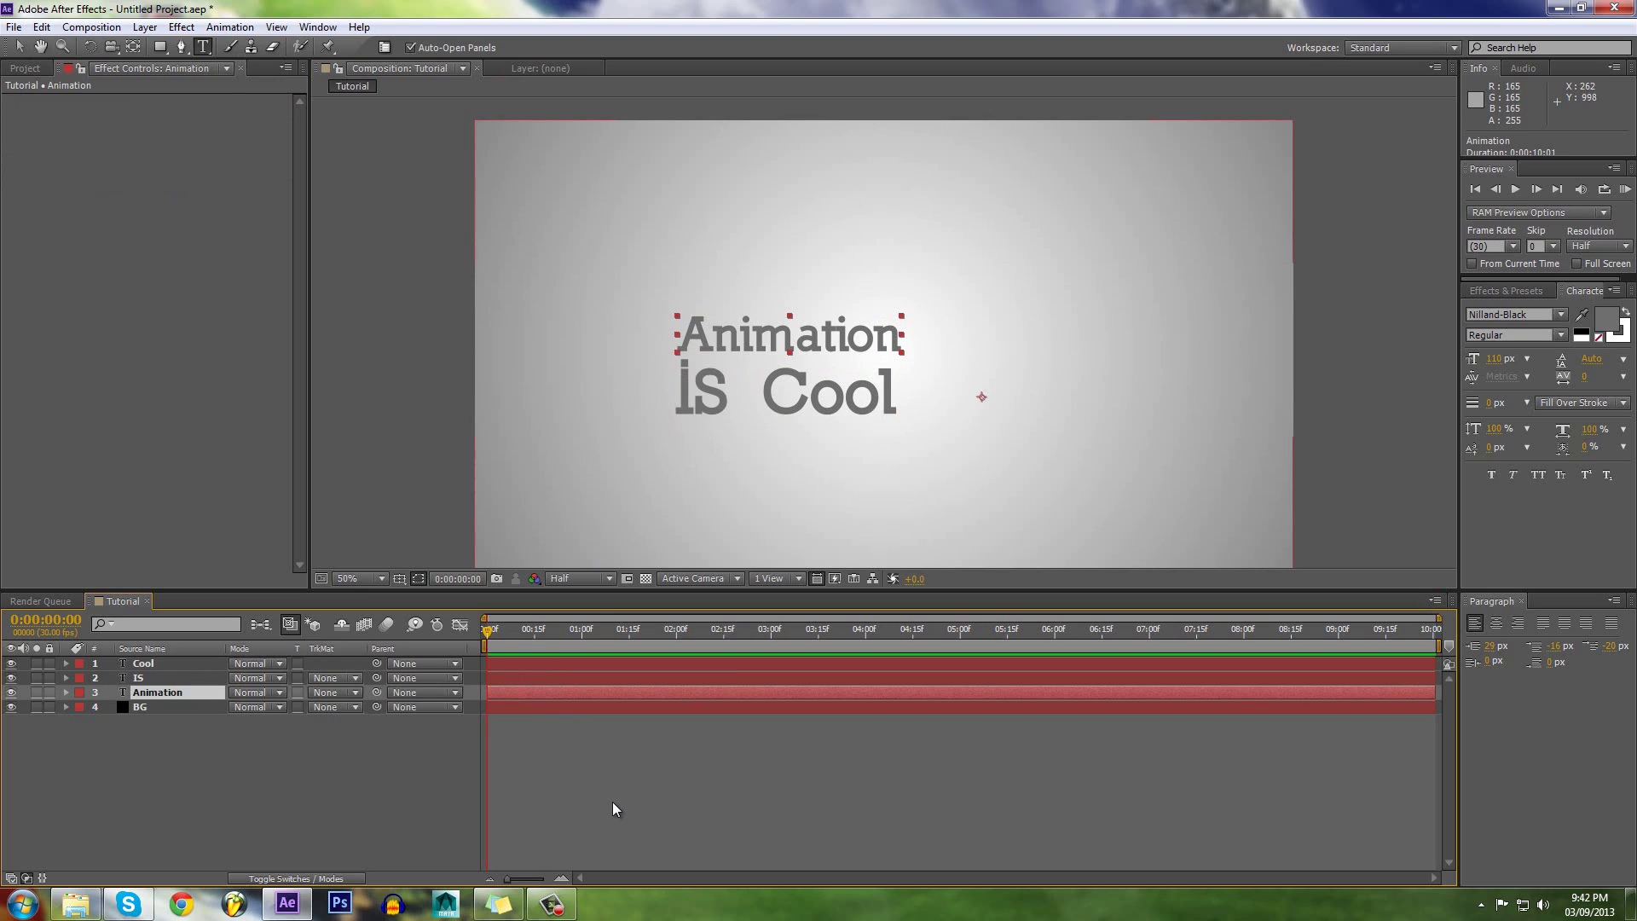
key(ctrl+bracketright)
key(ctrl+bracketright)
Step: Add a Scale keyframe to the Animation layer at the start of the timeline with a value of 0%
key(s)
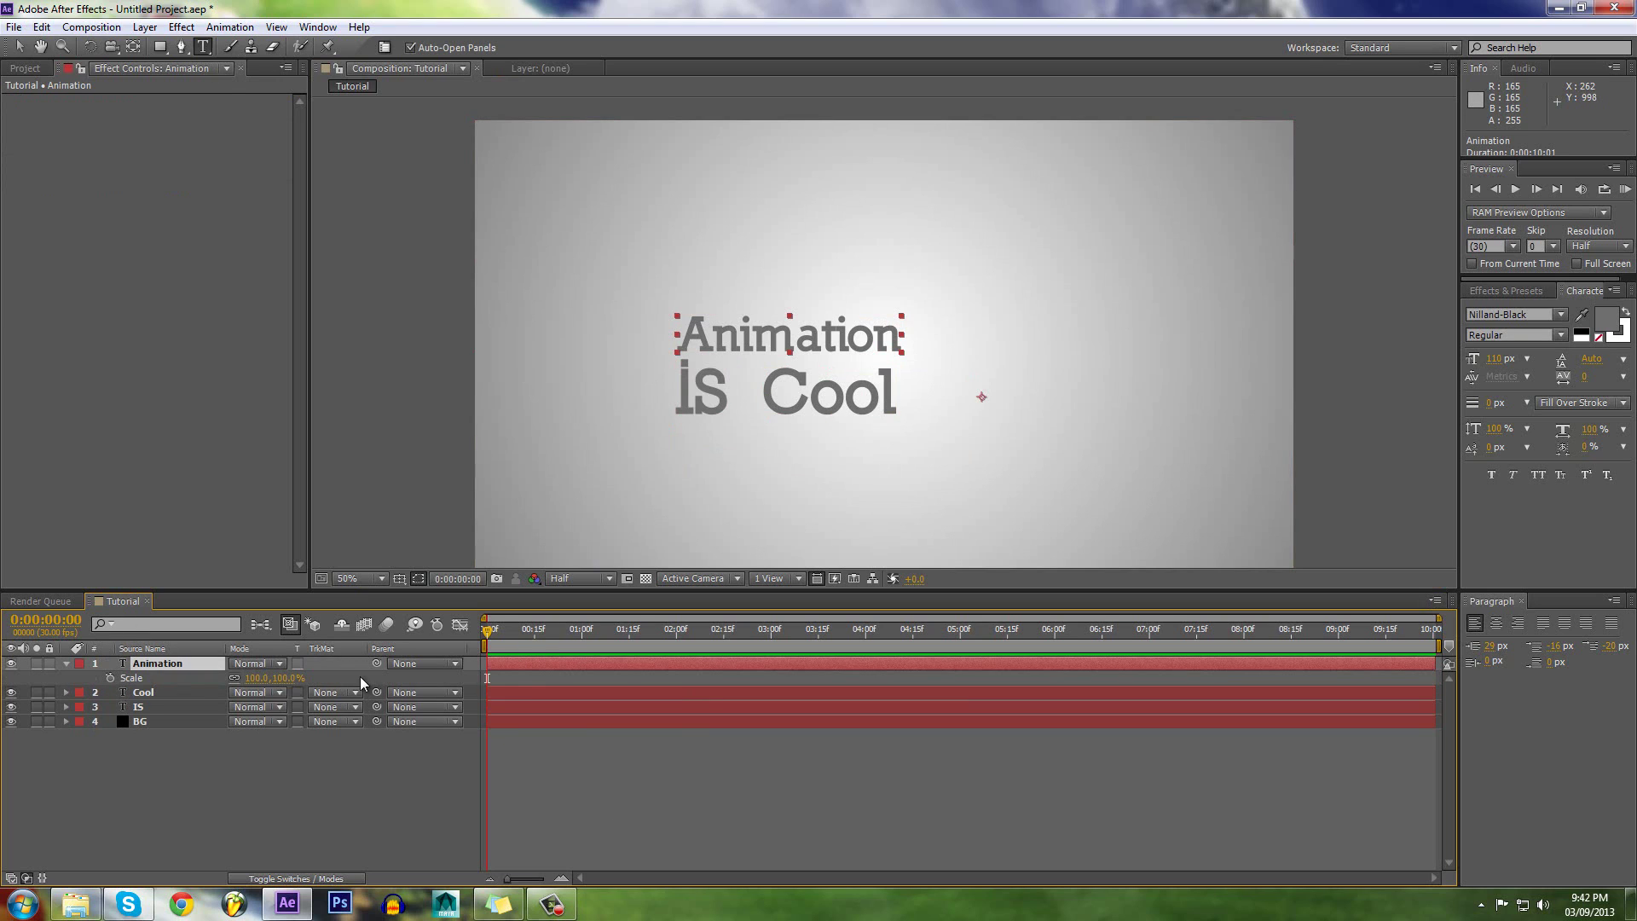
click(109, 679)
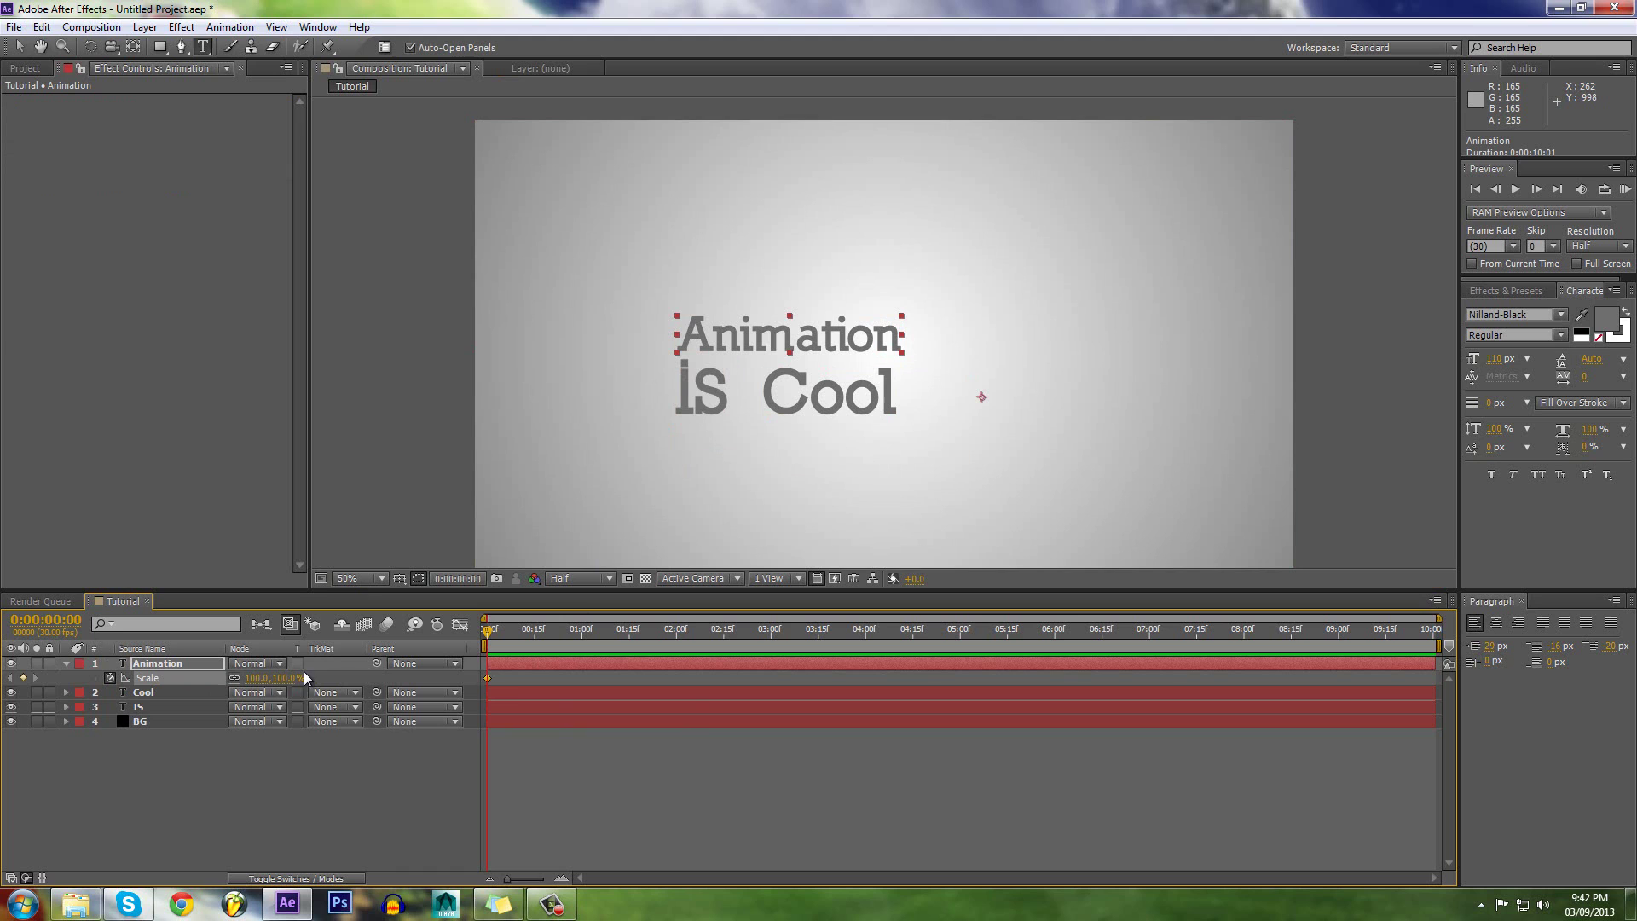
text(0)
key(Return)
click(493, 629)
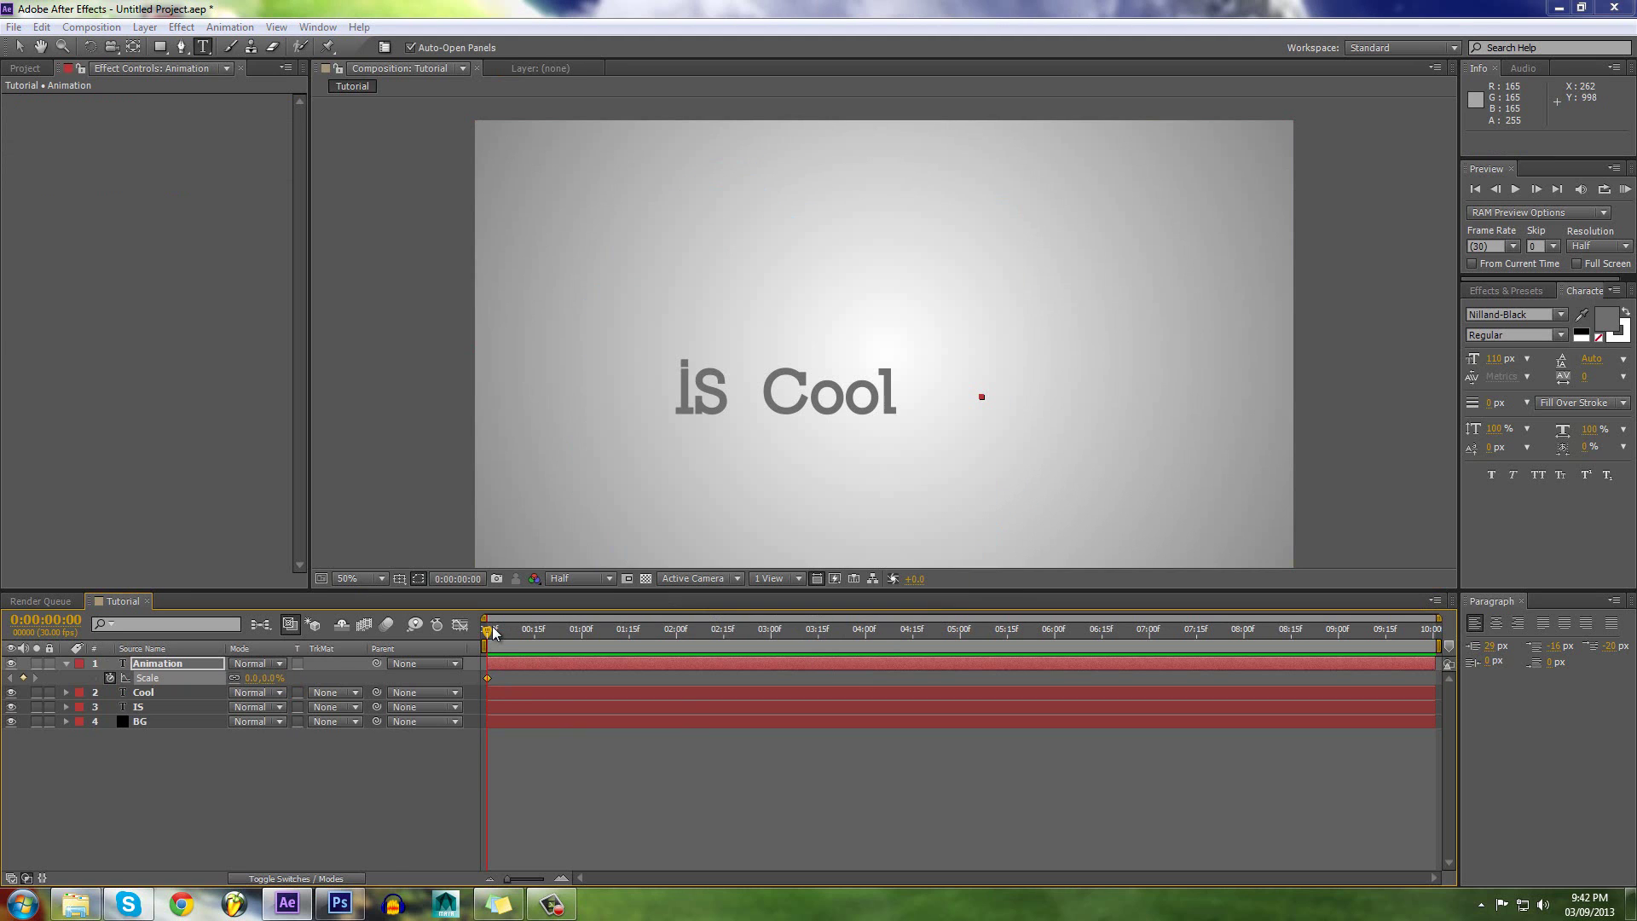
right_click(339, 903)
click(341, 855)
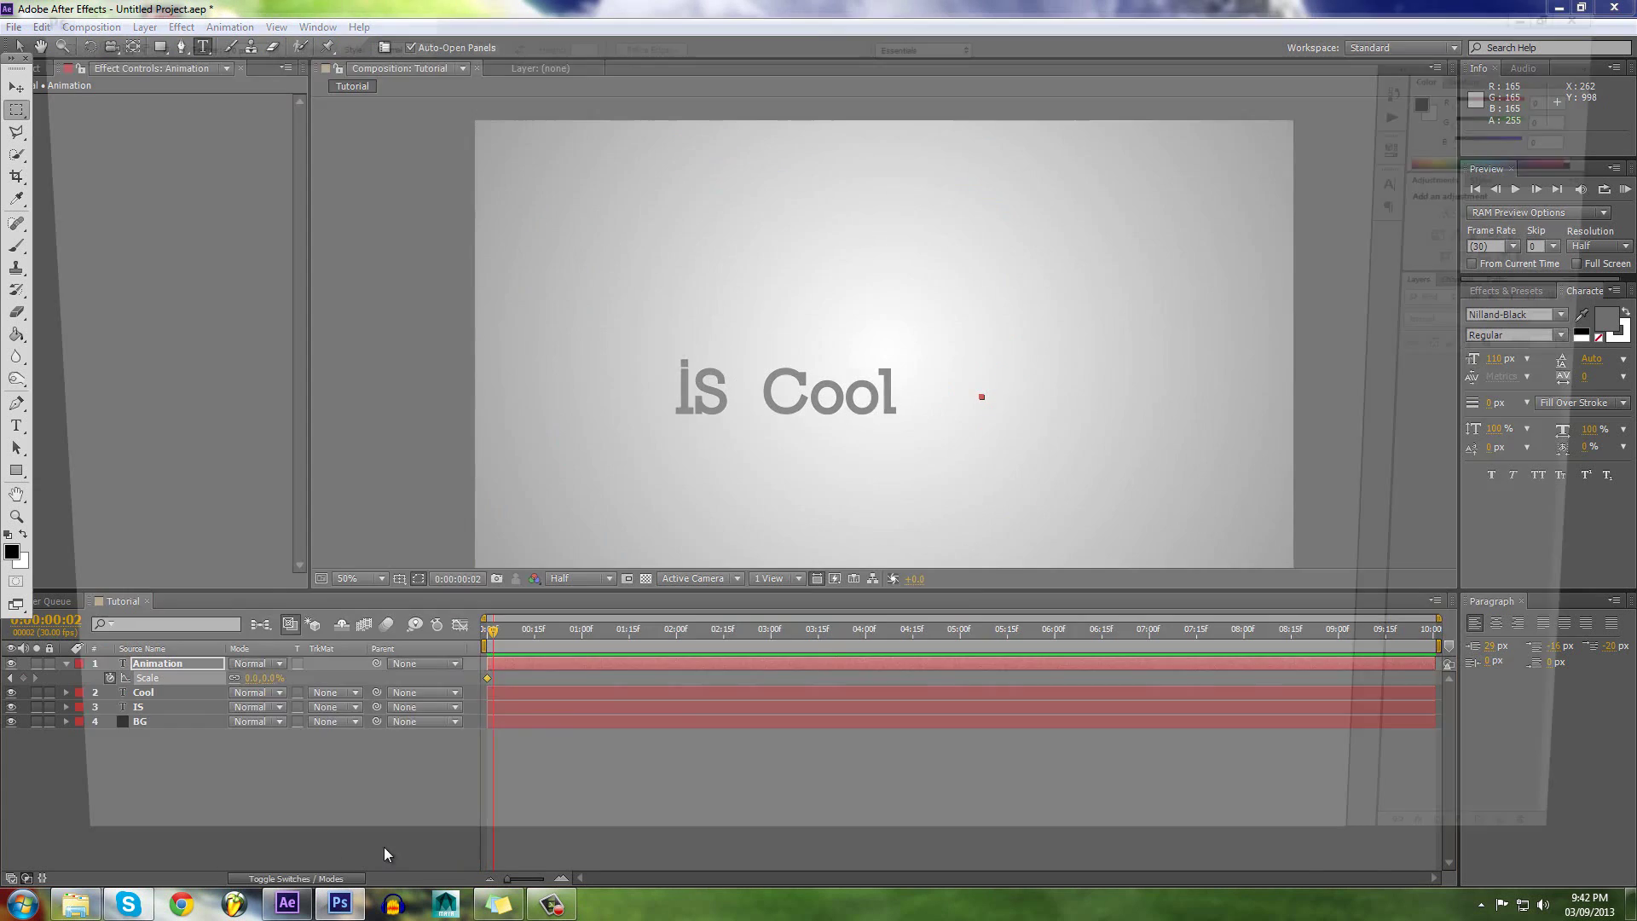
click(1623, 7)
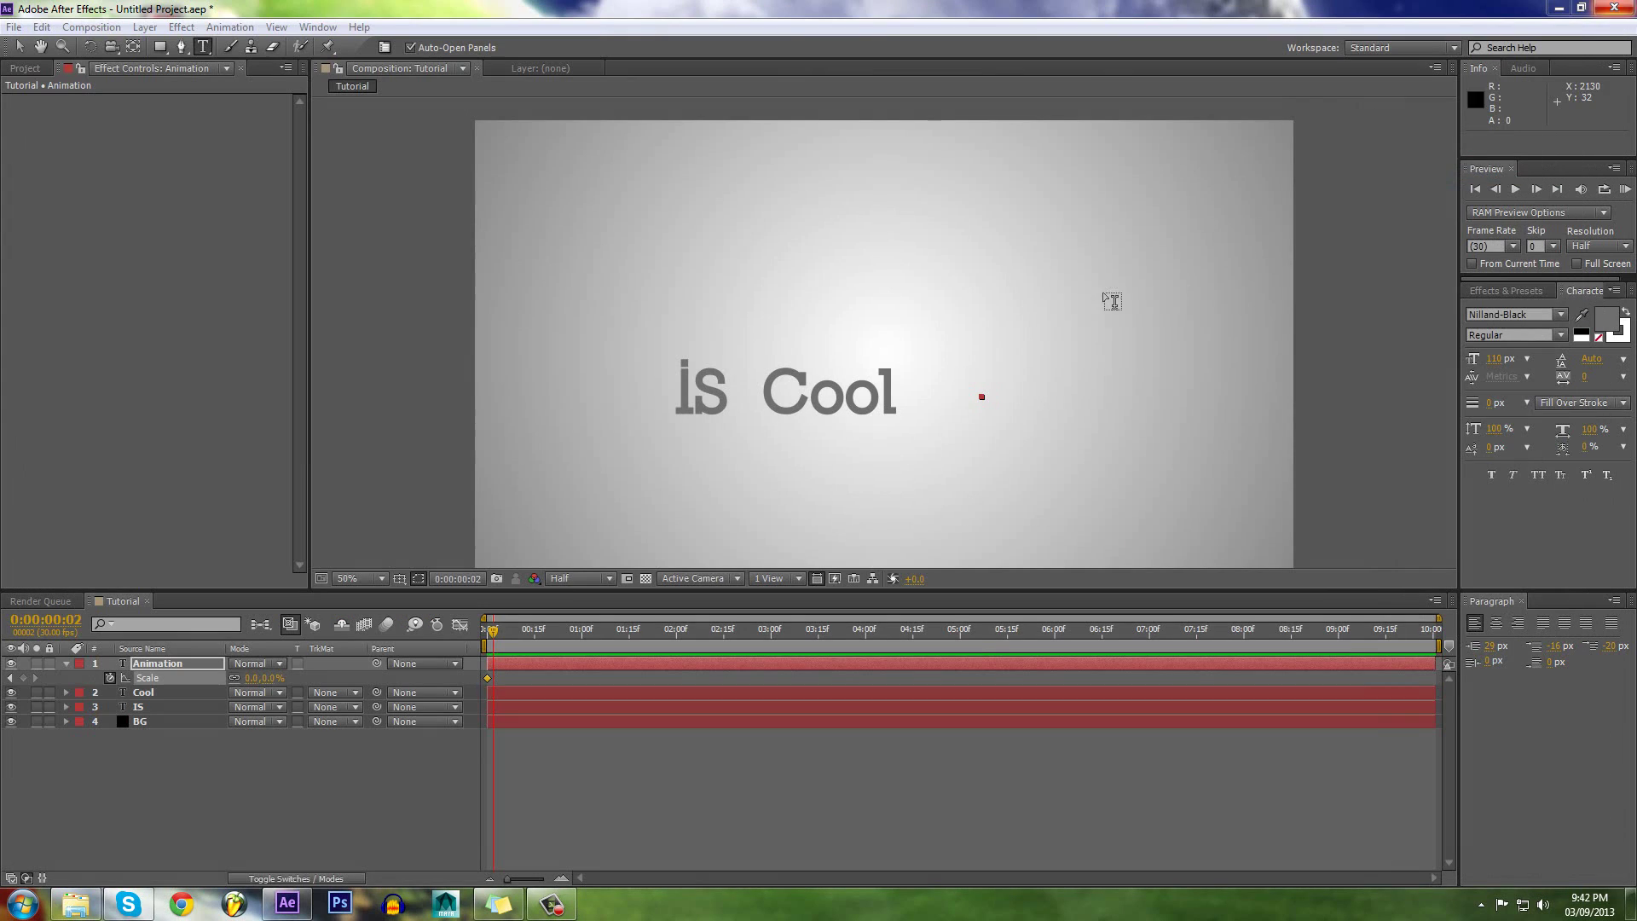
Step: Try keyframing the Animation layer's Scale to 100% at 0:00:00:15 and check the scale-in motion
drag(493, 632, 537, 661)
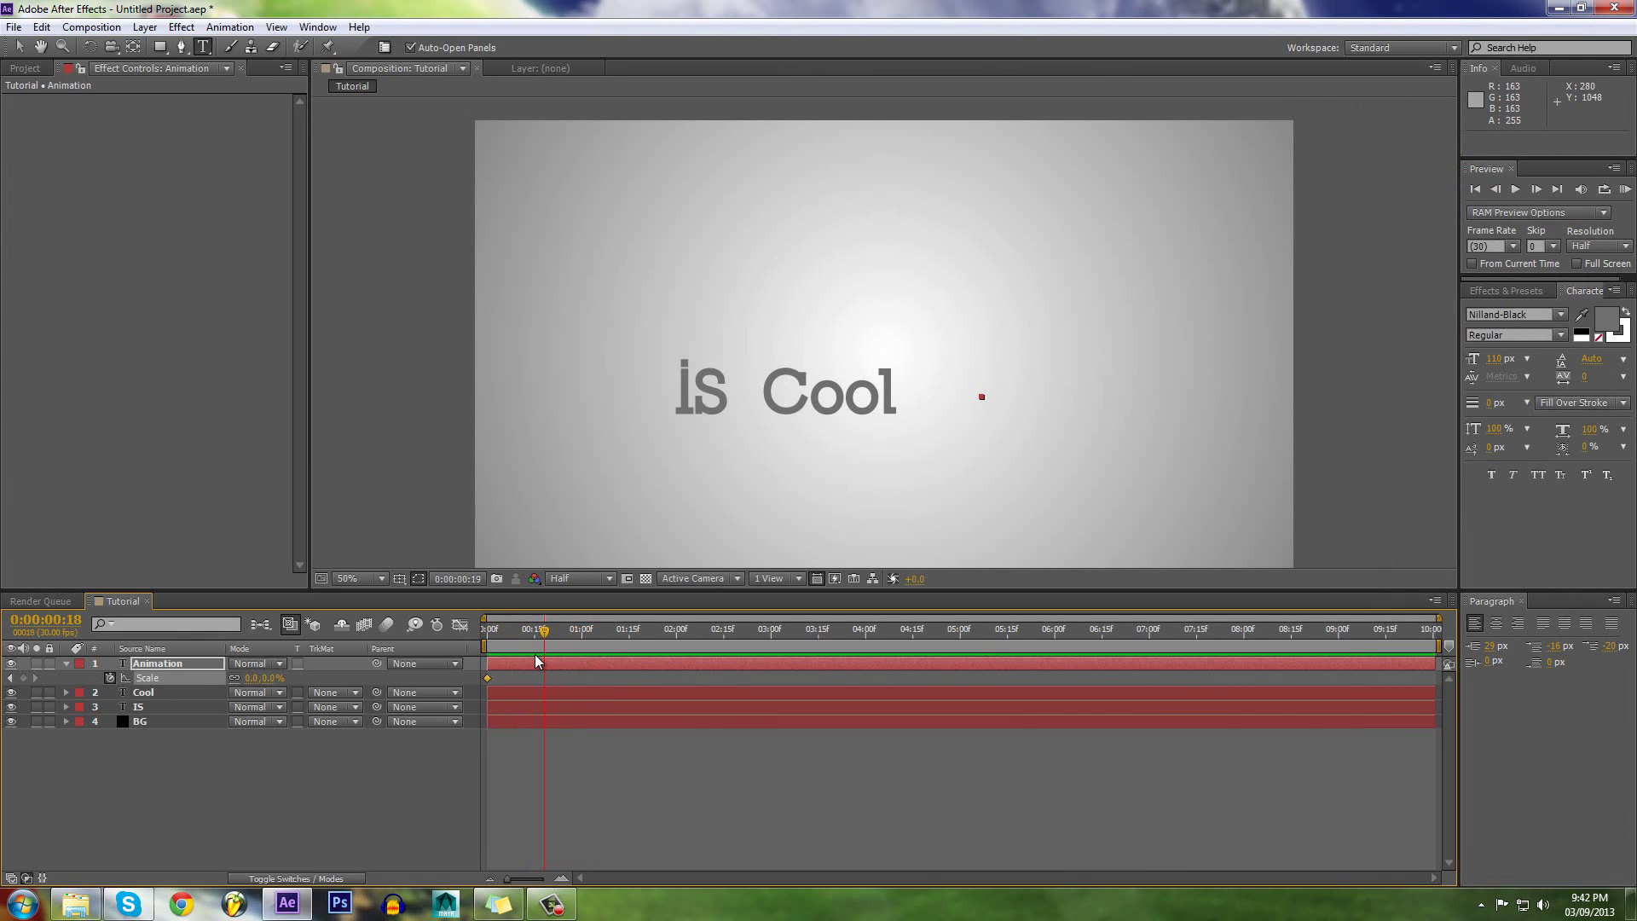
click(273, 678)
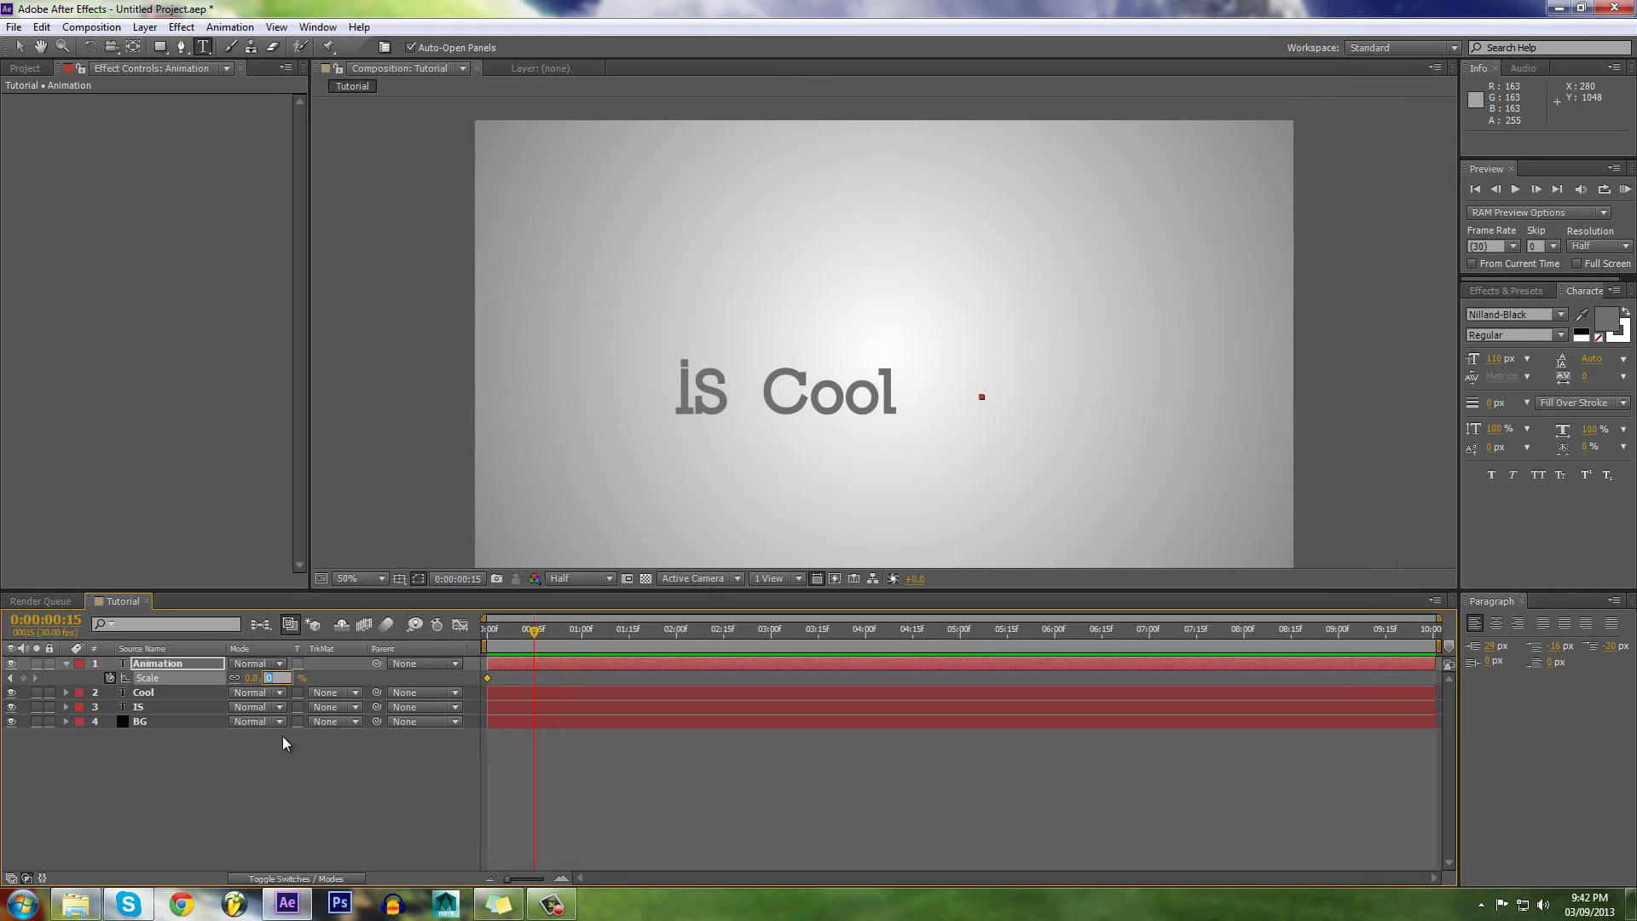
text(100)
key(Return)
drag(530, 640, 425, 635)
key(ctrl+z)
drag(541, 663, 459, 634)
key(ctrl+z)
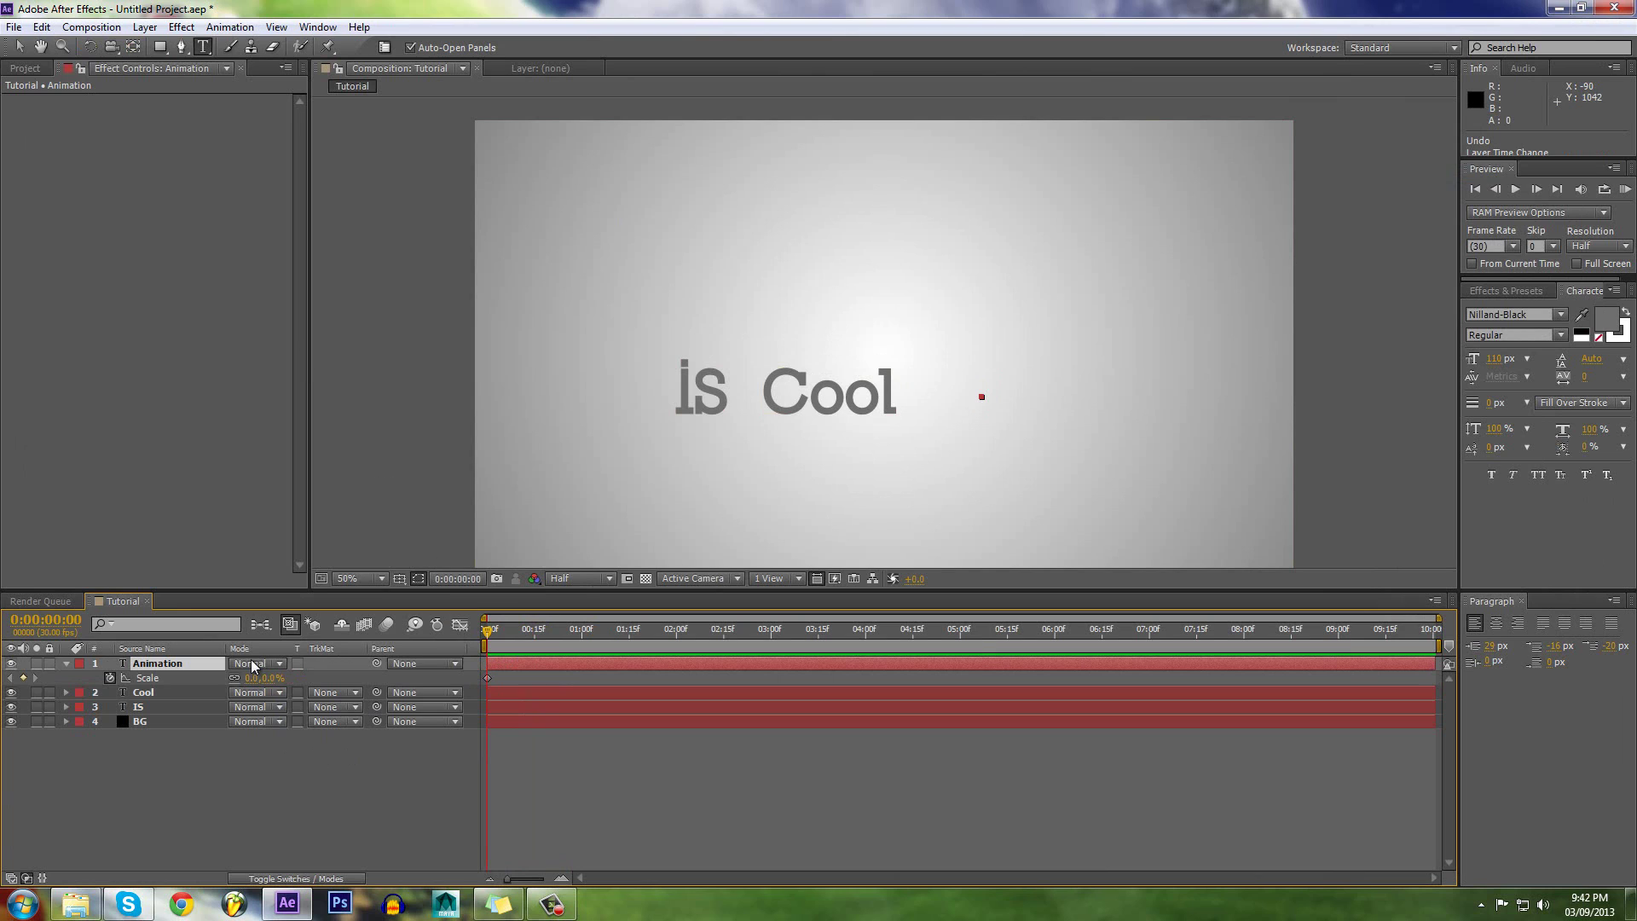
Step: Set the Animation layer's Scale to 100% at the start and move its anchor point to the word's center
text(100)
click(278, 790)
click(641, 657)
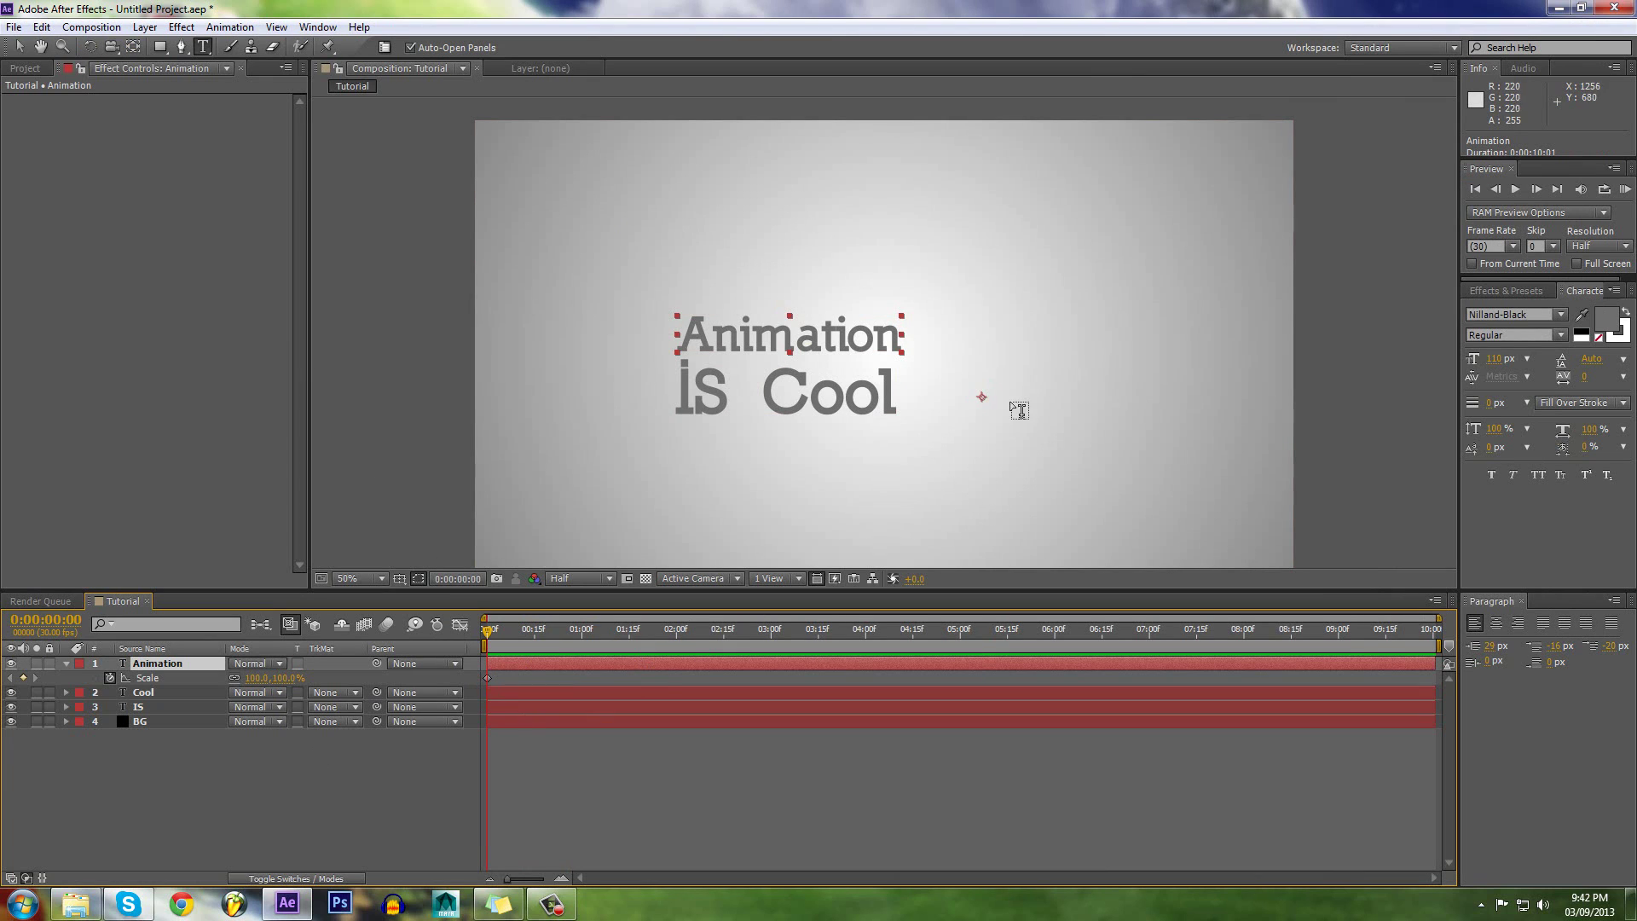
click(128, 48)
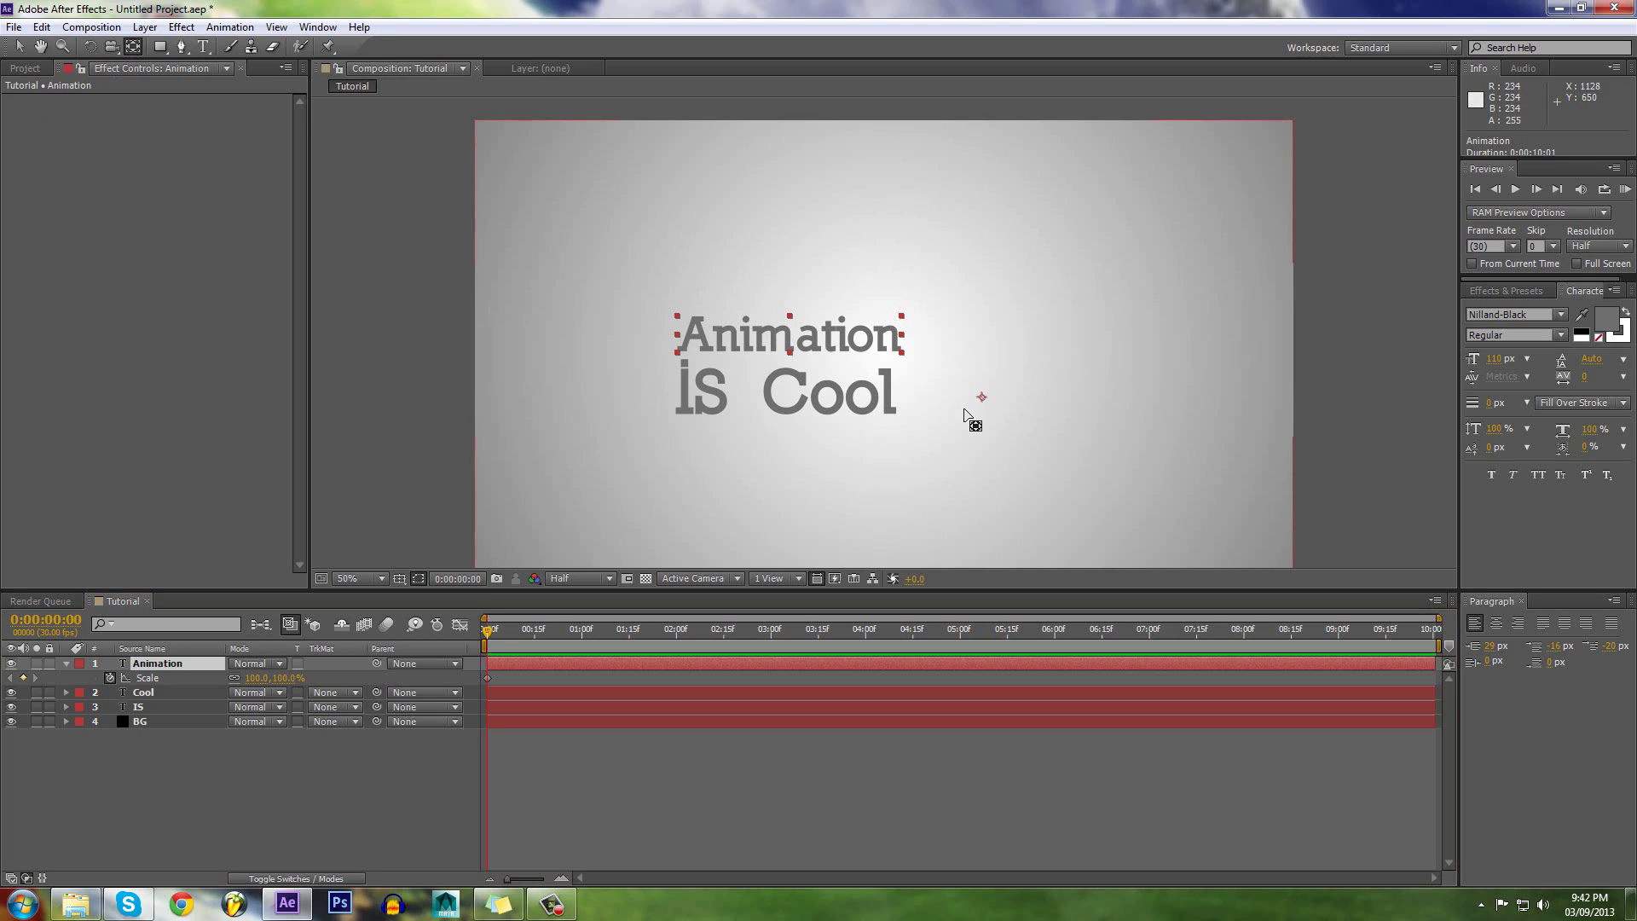
drag(981, 396, 791, 333)
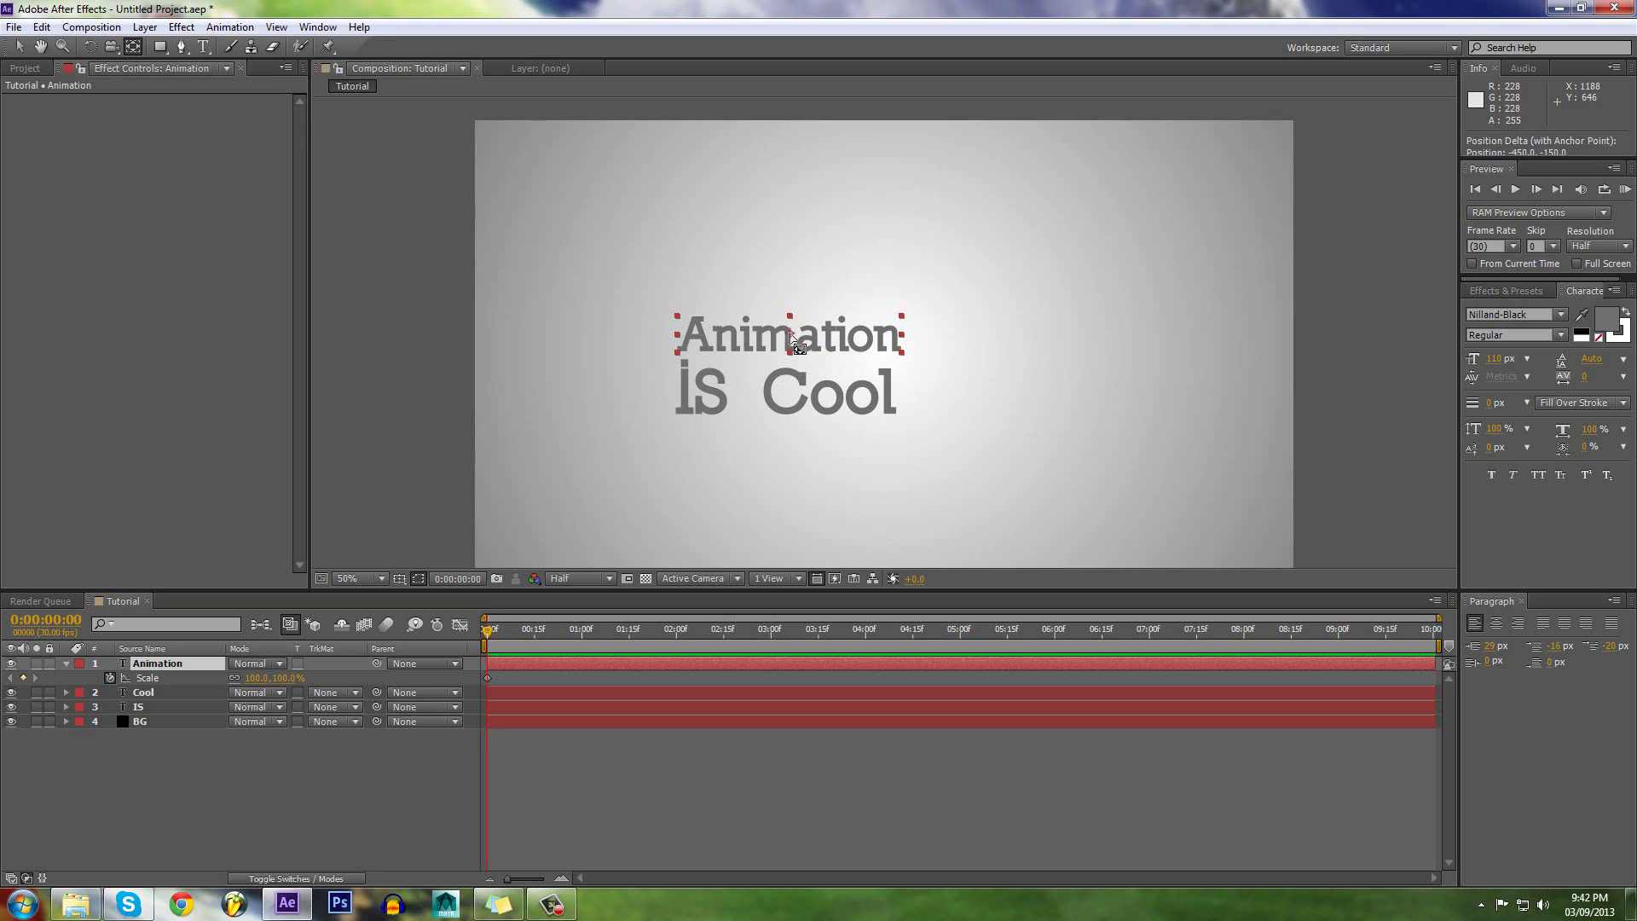
click(767, 785)
Step: Keyframe the Animation layer's Scale from 0% at the start of the timeline to 100% at 0:00:00:15
click(566, 664)
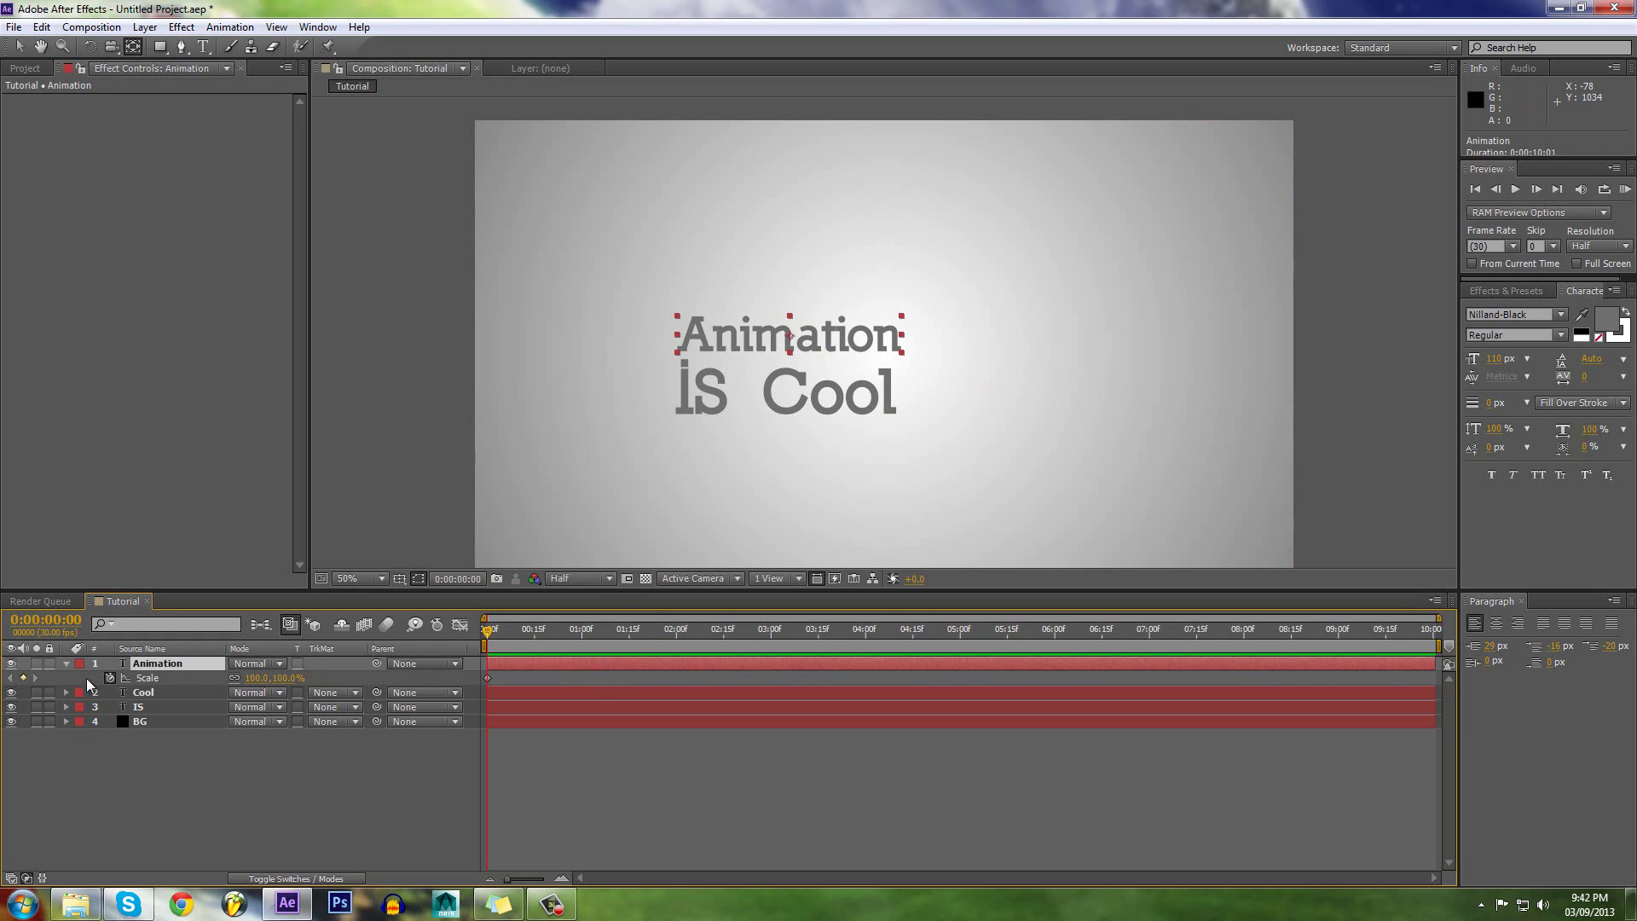
text(0)
key(Return)
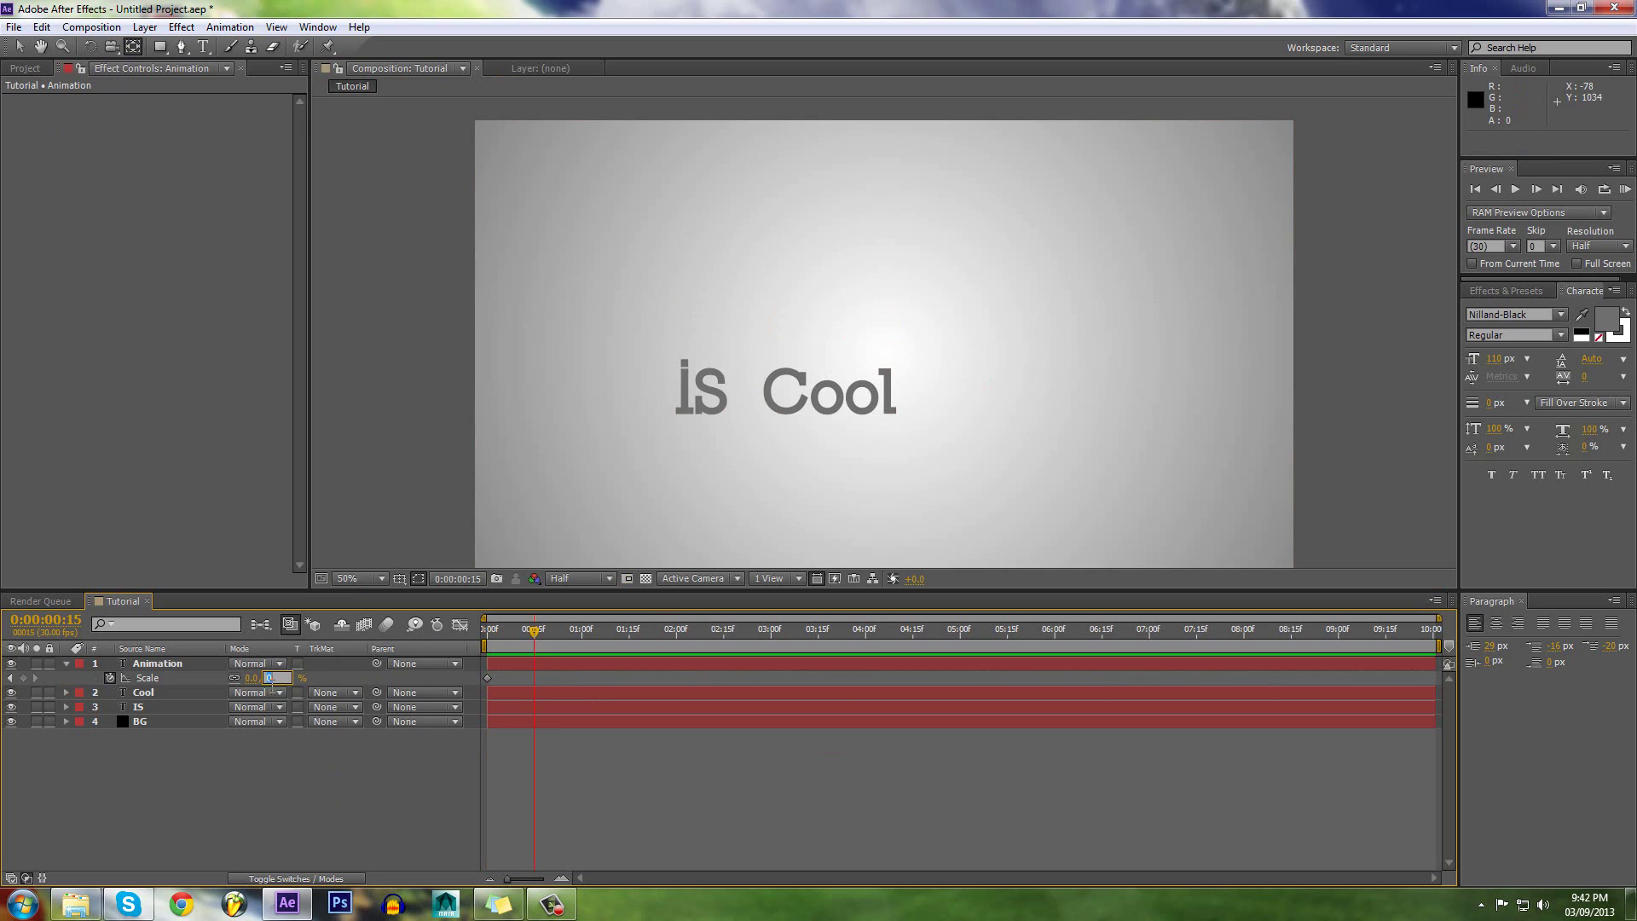
text(100)
key(Return)
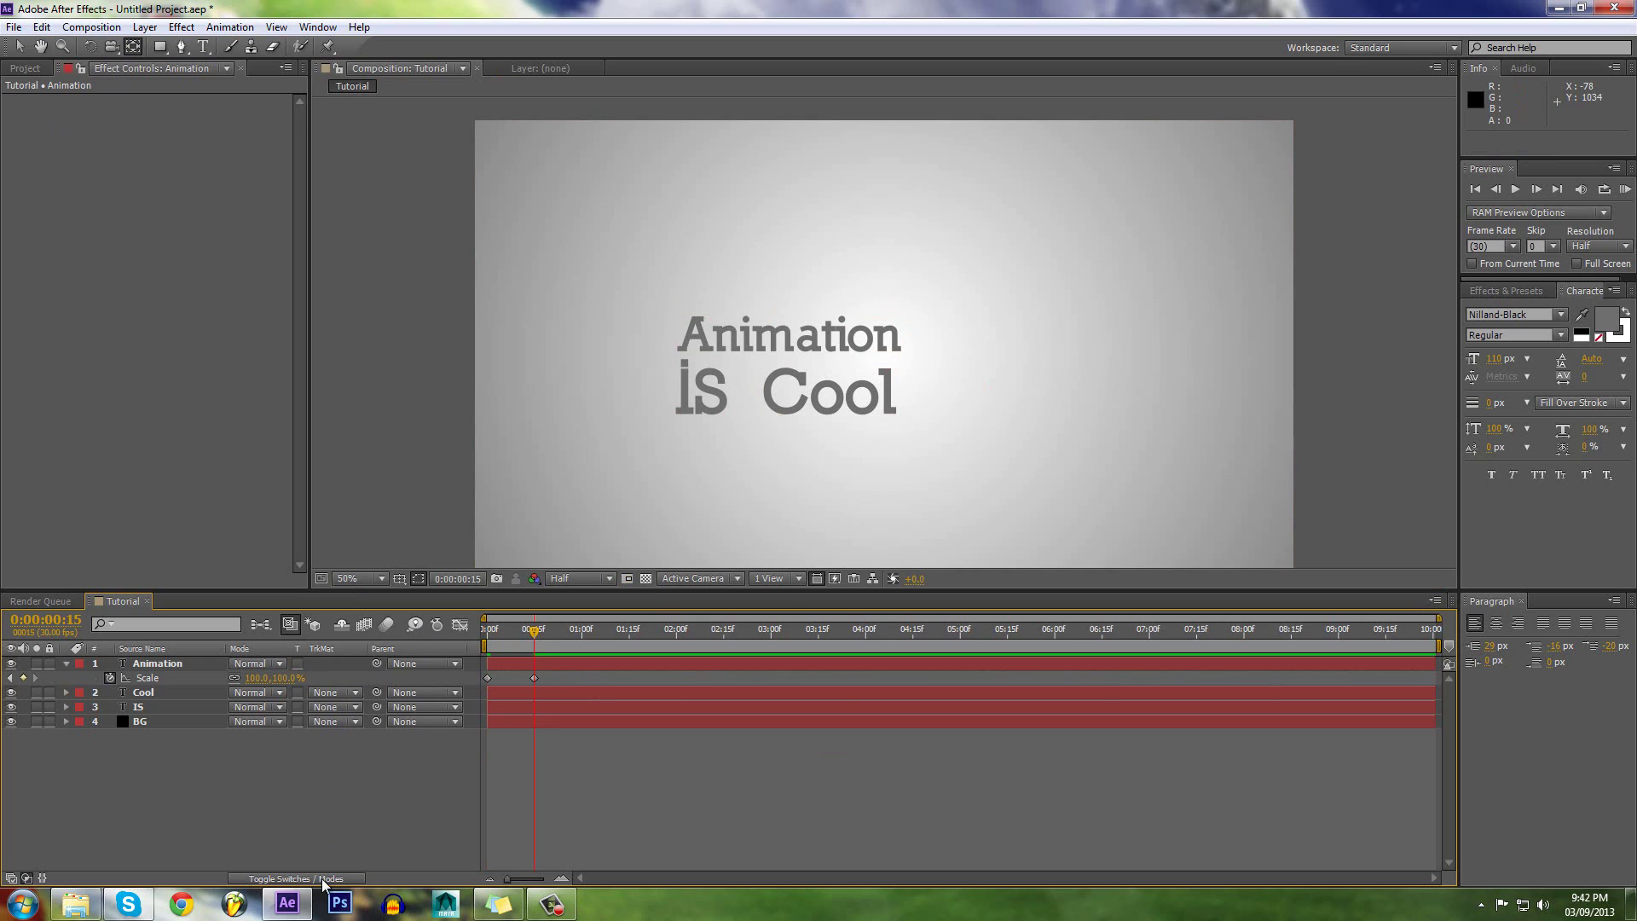
Step: Set the Animation layer's Scale keyframe at 0:00:00:15 to 120%
mouse_move(531, 631)
mouse_down()
mouse_move(488, 636)
mouse_move(532, 631)
mouse_move(491, 633)
mouse_move(535, 654)
mouse_move(539, 638)
mouse_up()
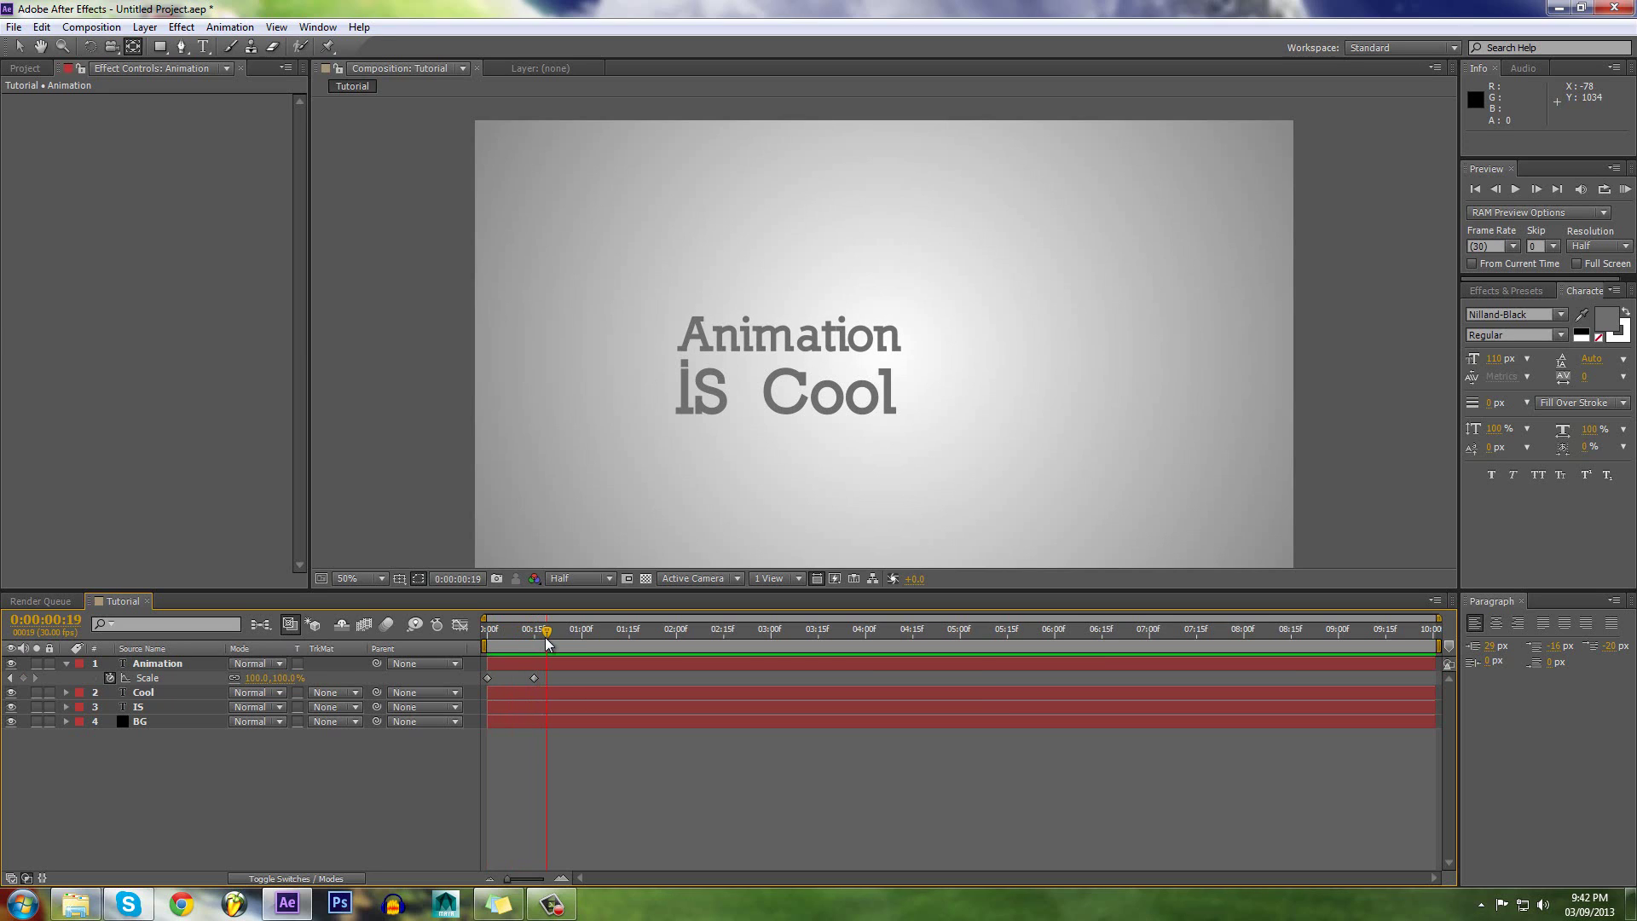
drag(517, 632, 408, 608)
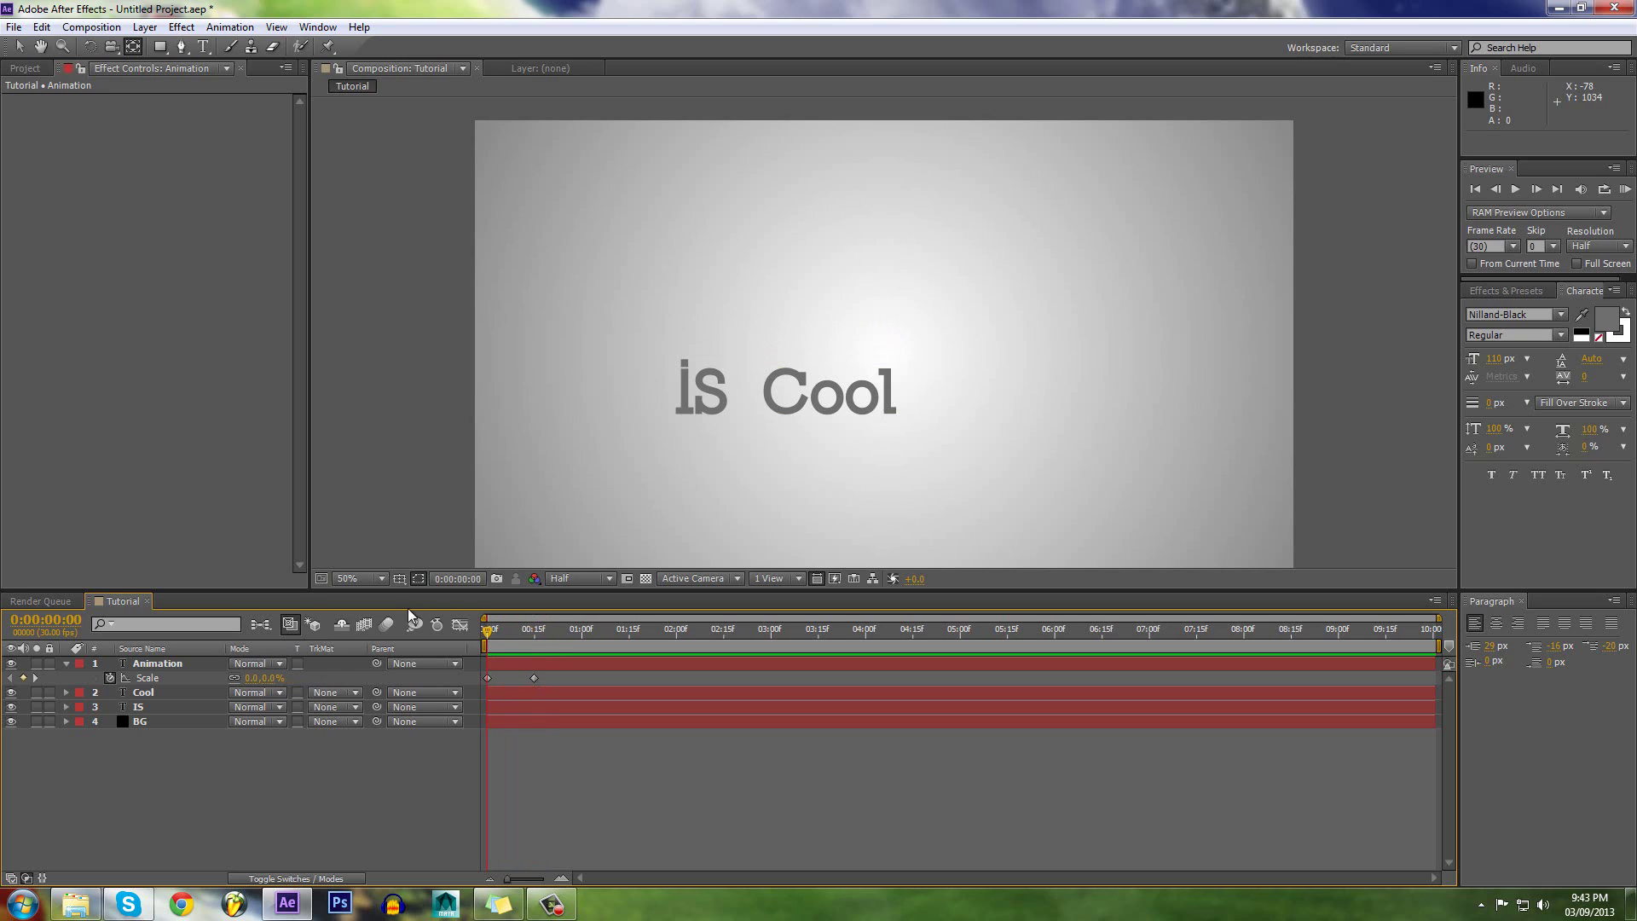
drag(508, 631, 534, 639)
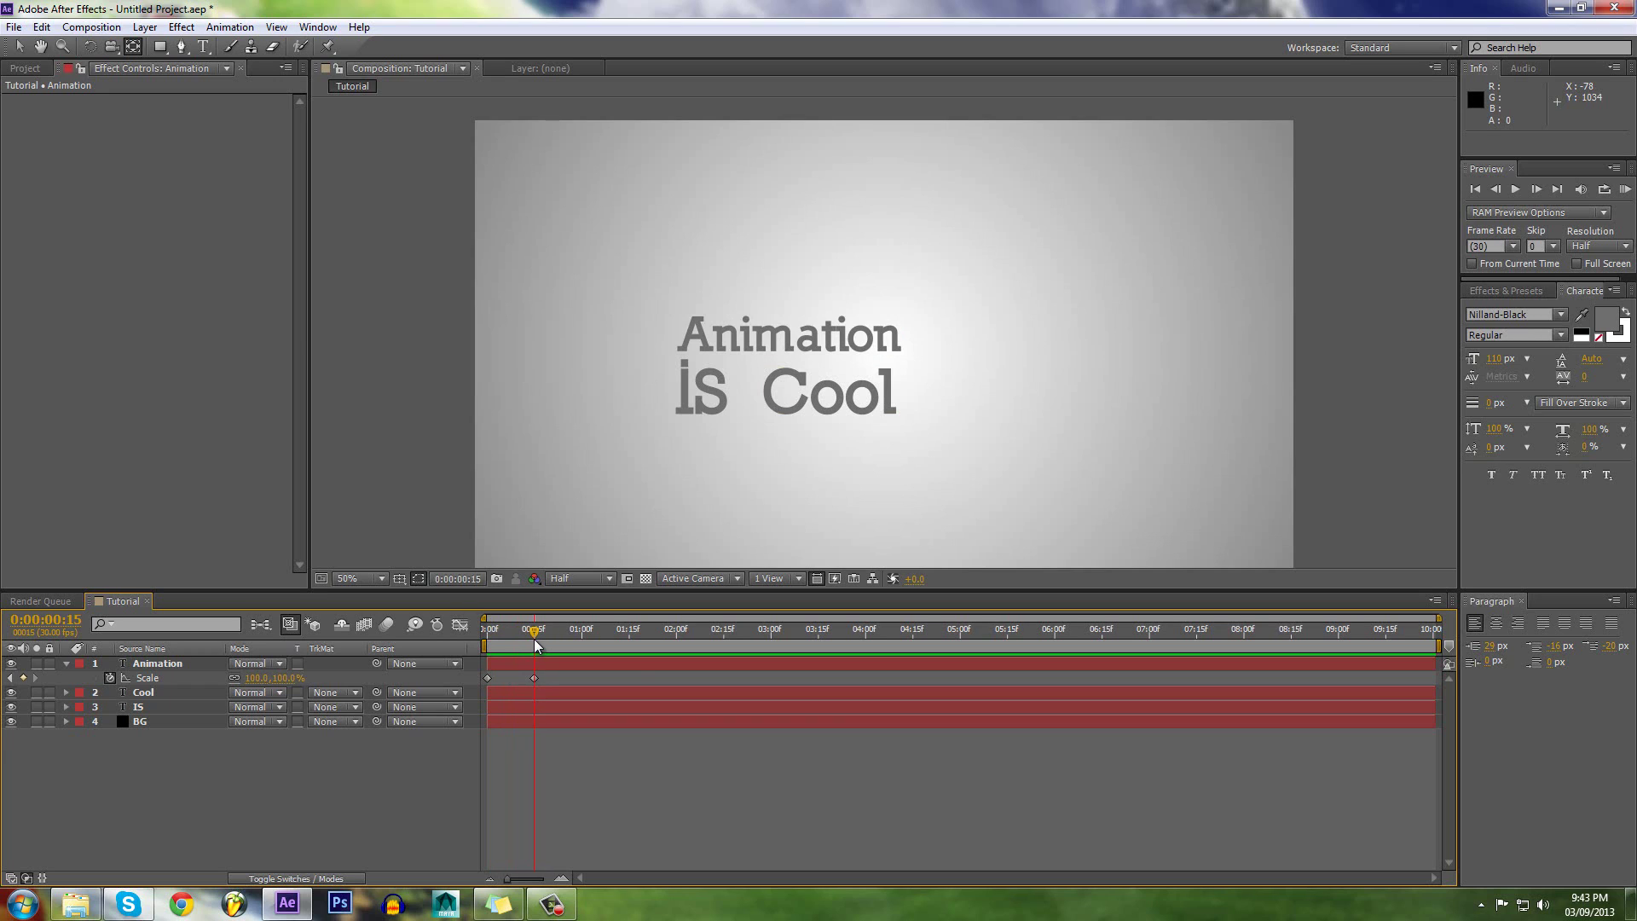
click(297, 674)
text(120)
key(Return)
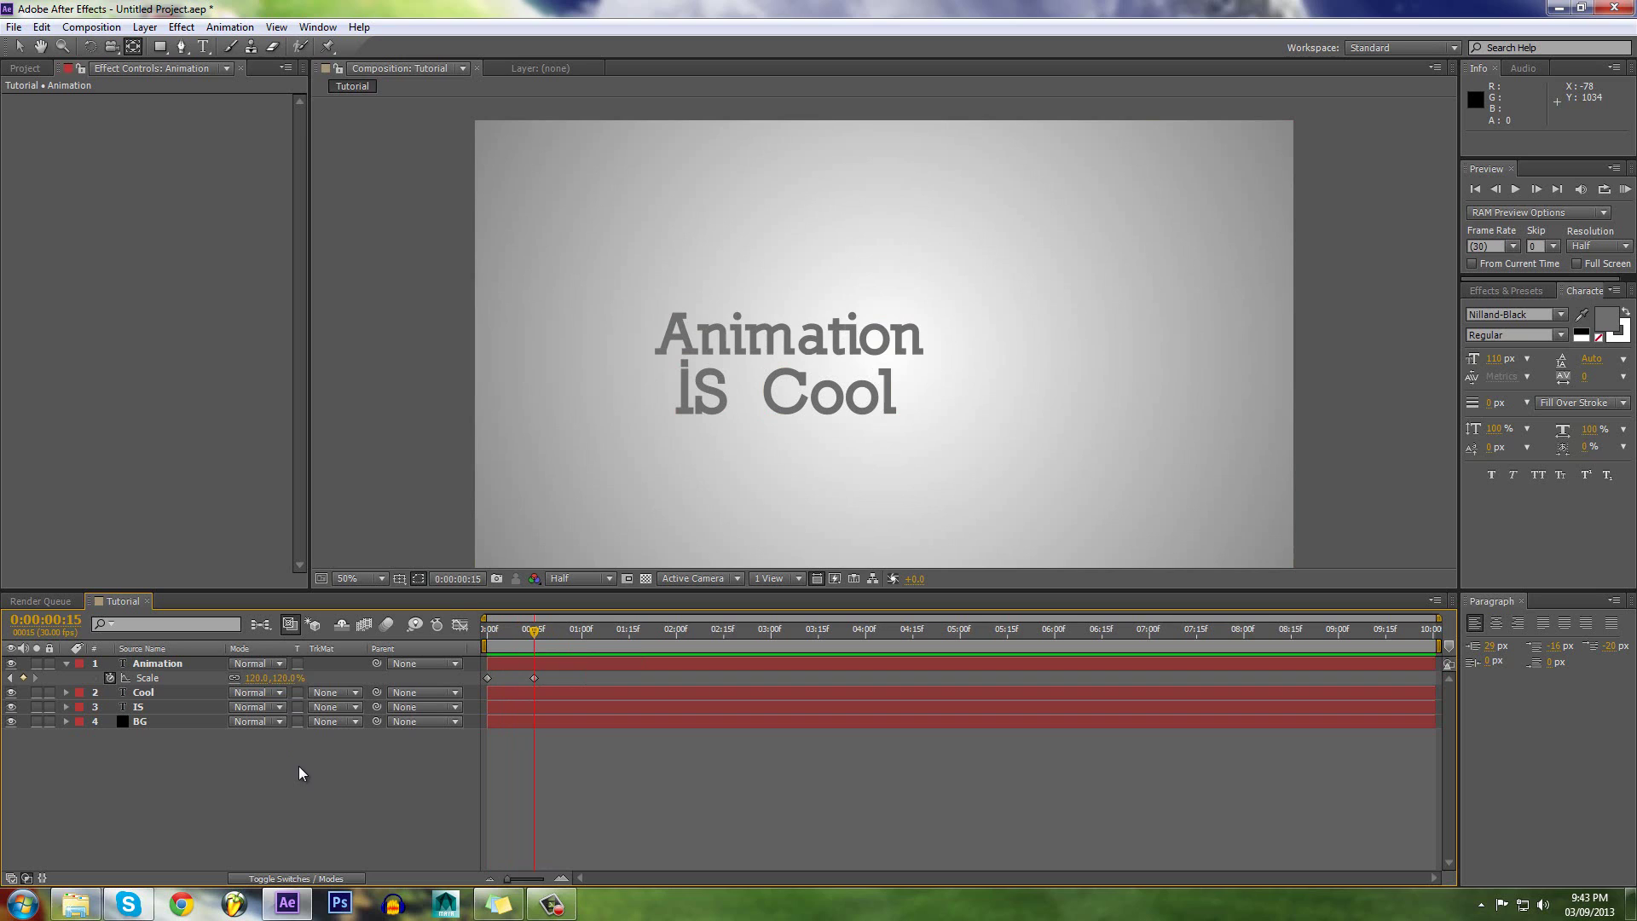
Step: Keyframe the Animation layer's Scale to 100% at 0:00:00:22 and check the overshoot motion
click(515, 641)
drag(509, 641, 555, 646)
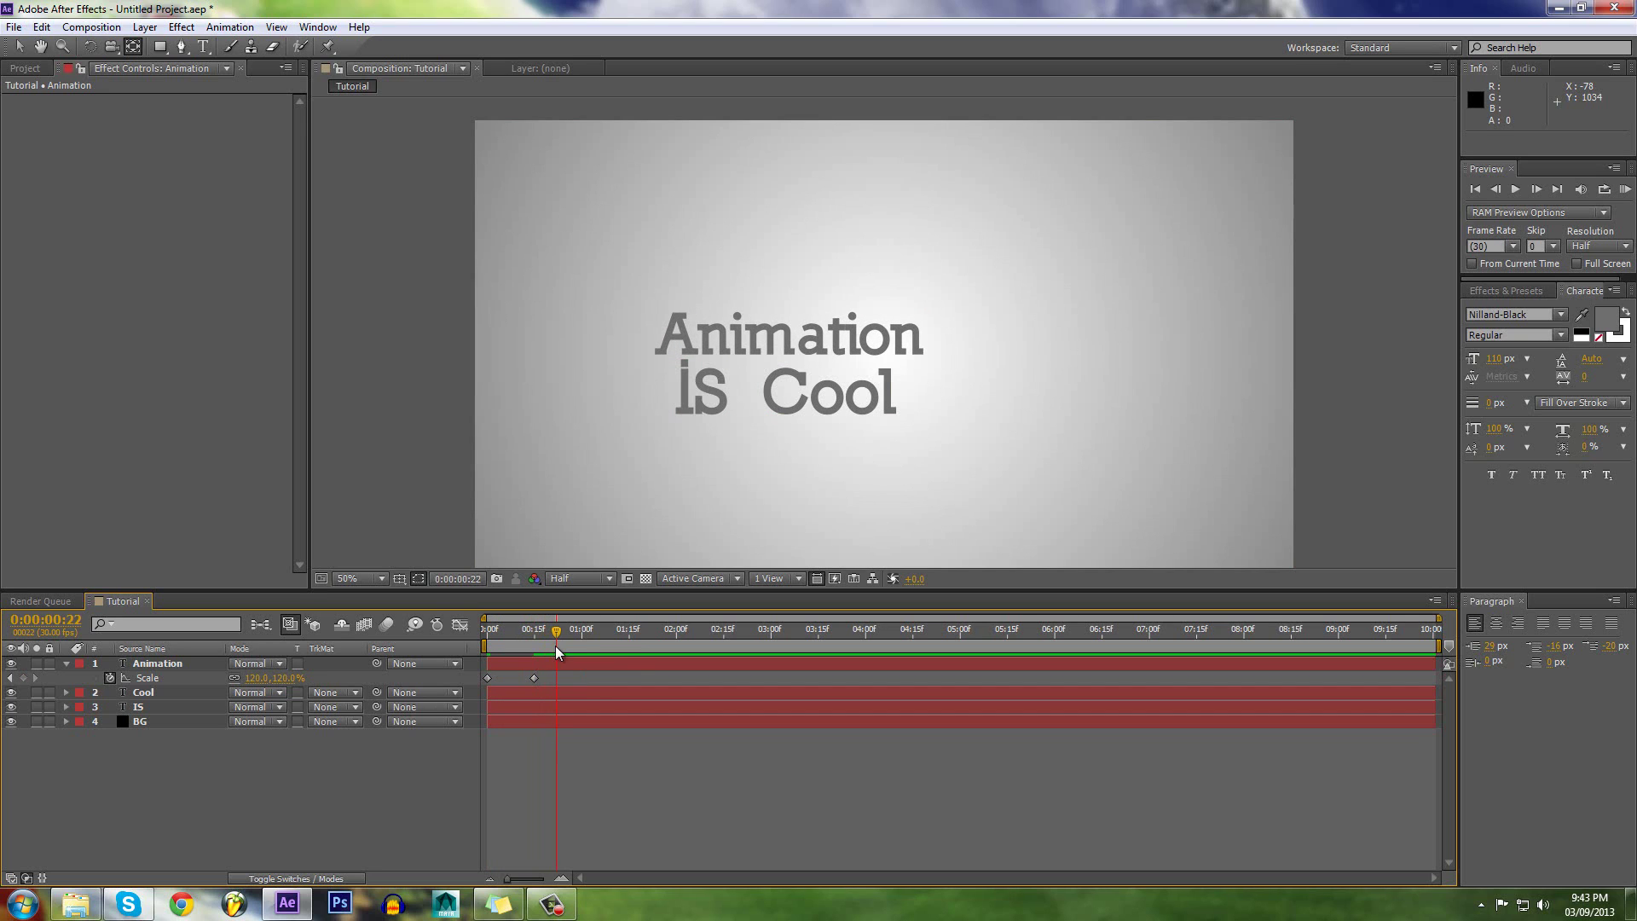
click(283, 678)
text(100)
key(Return)
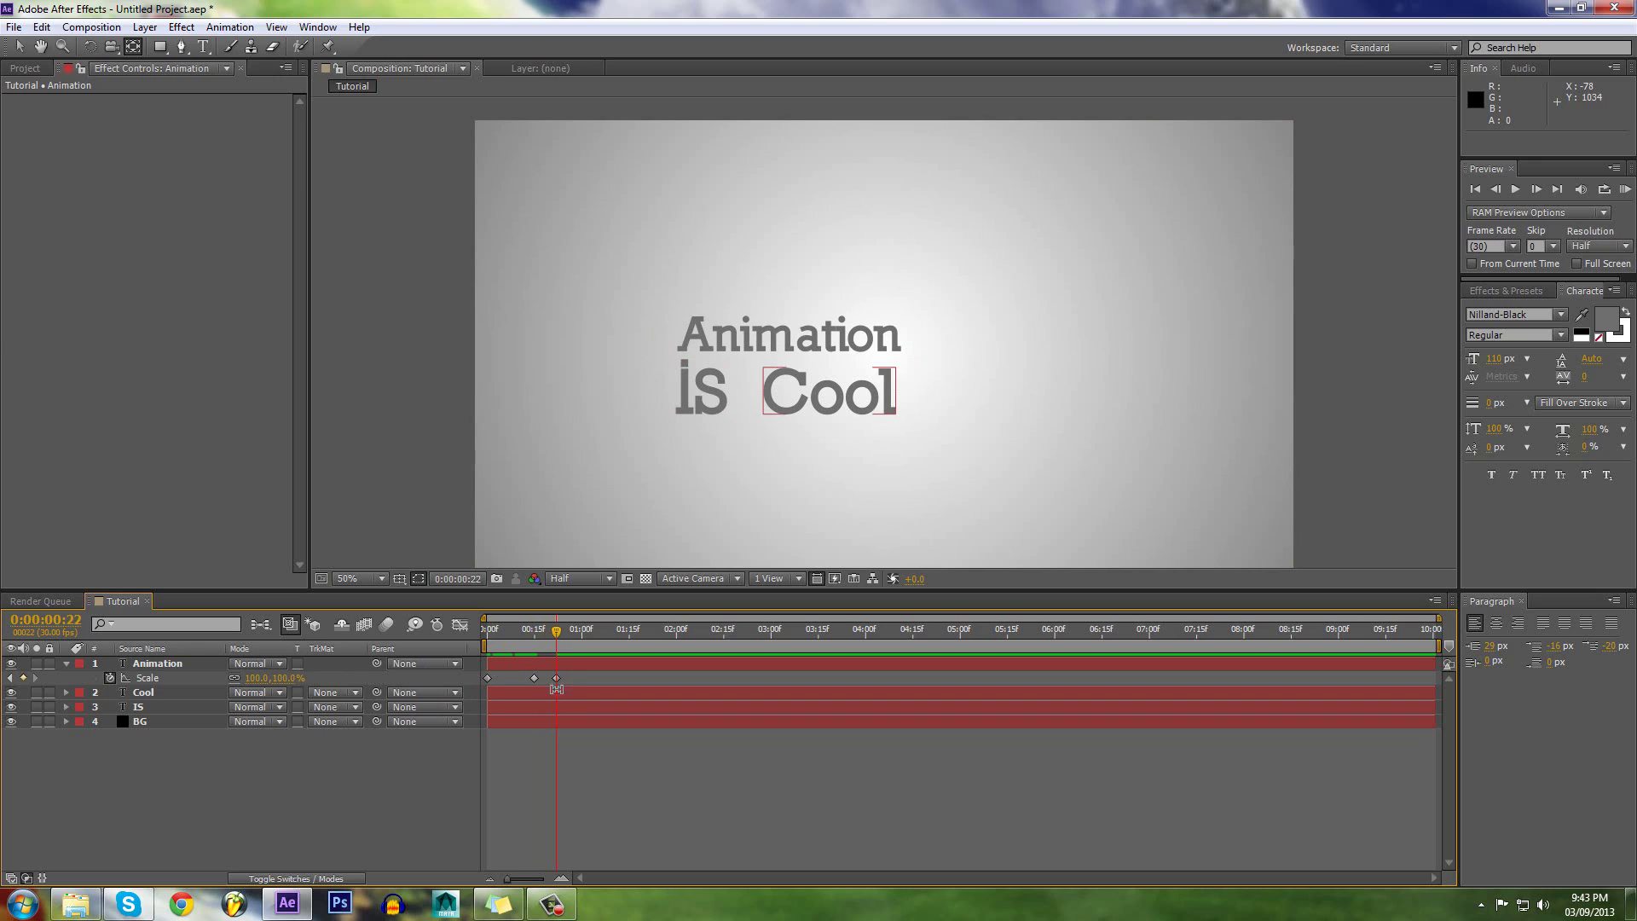
click(556, 678)
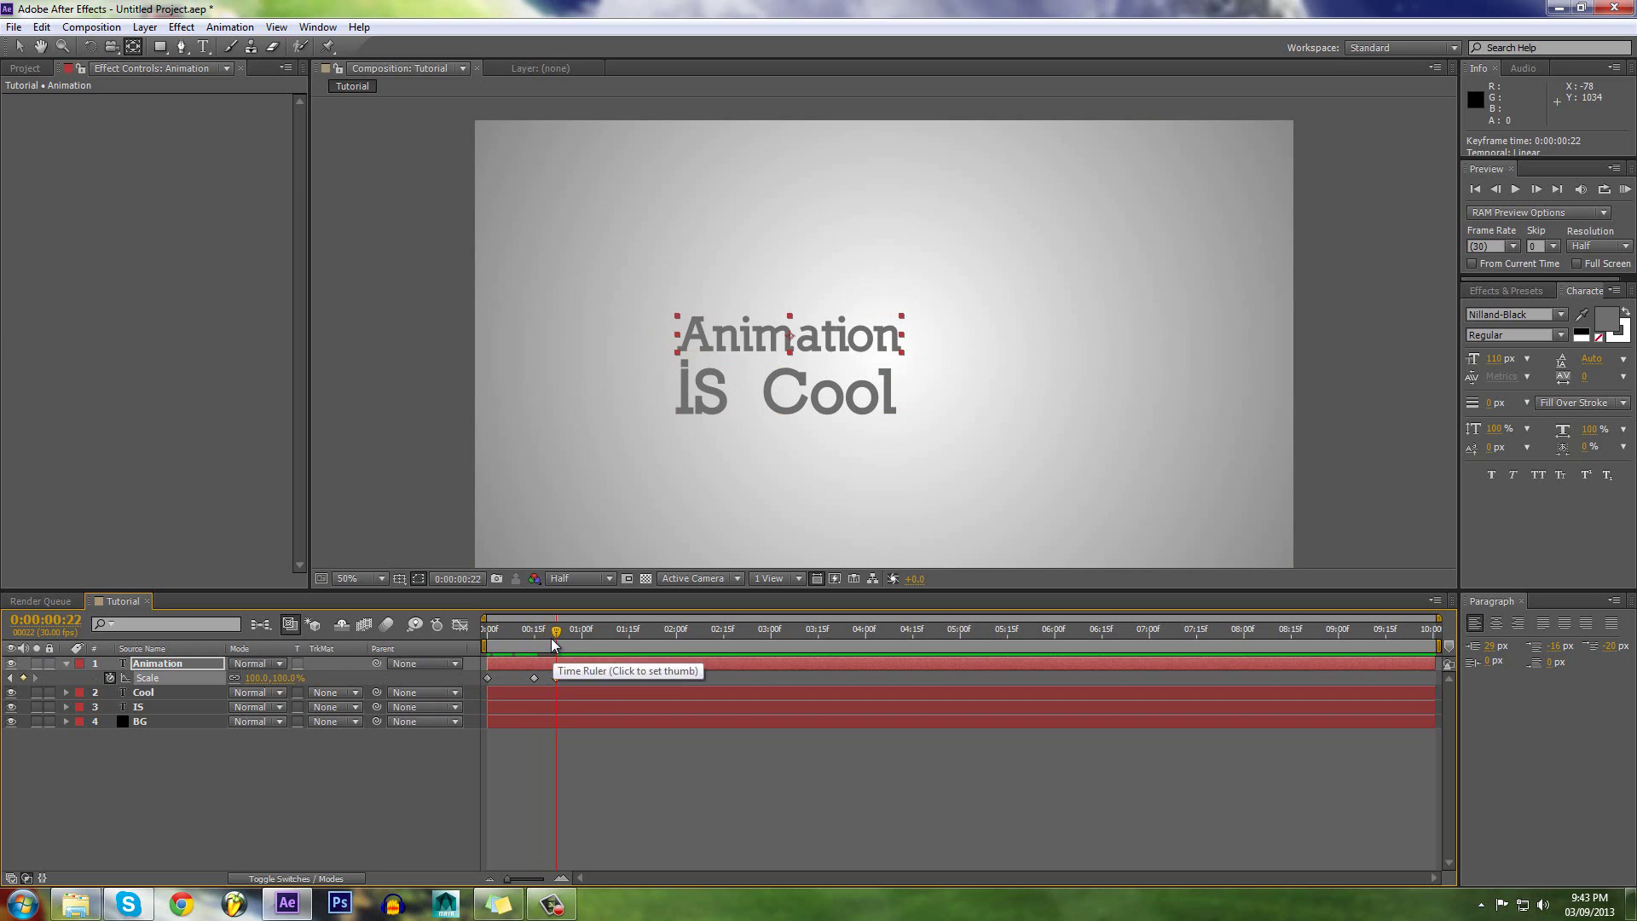
drag(551, 638, 472, 629)
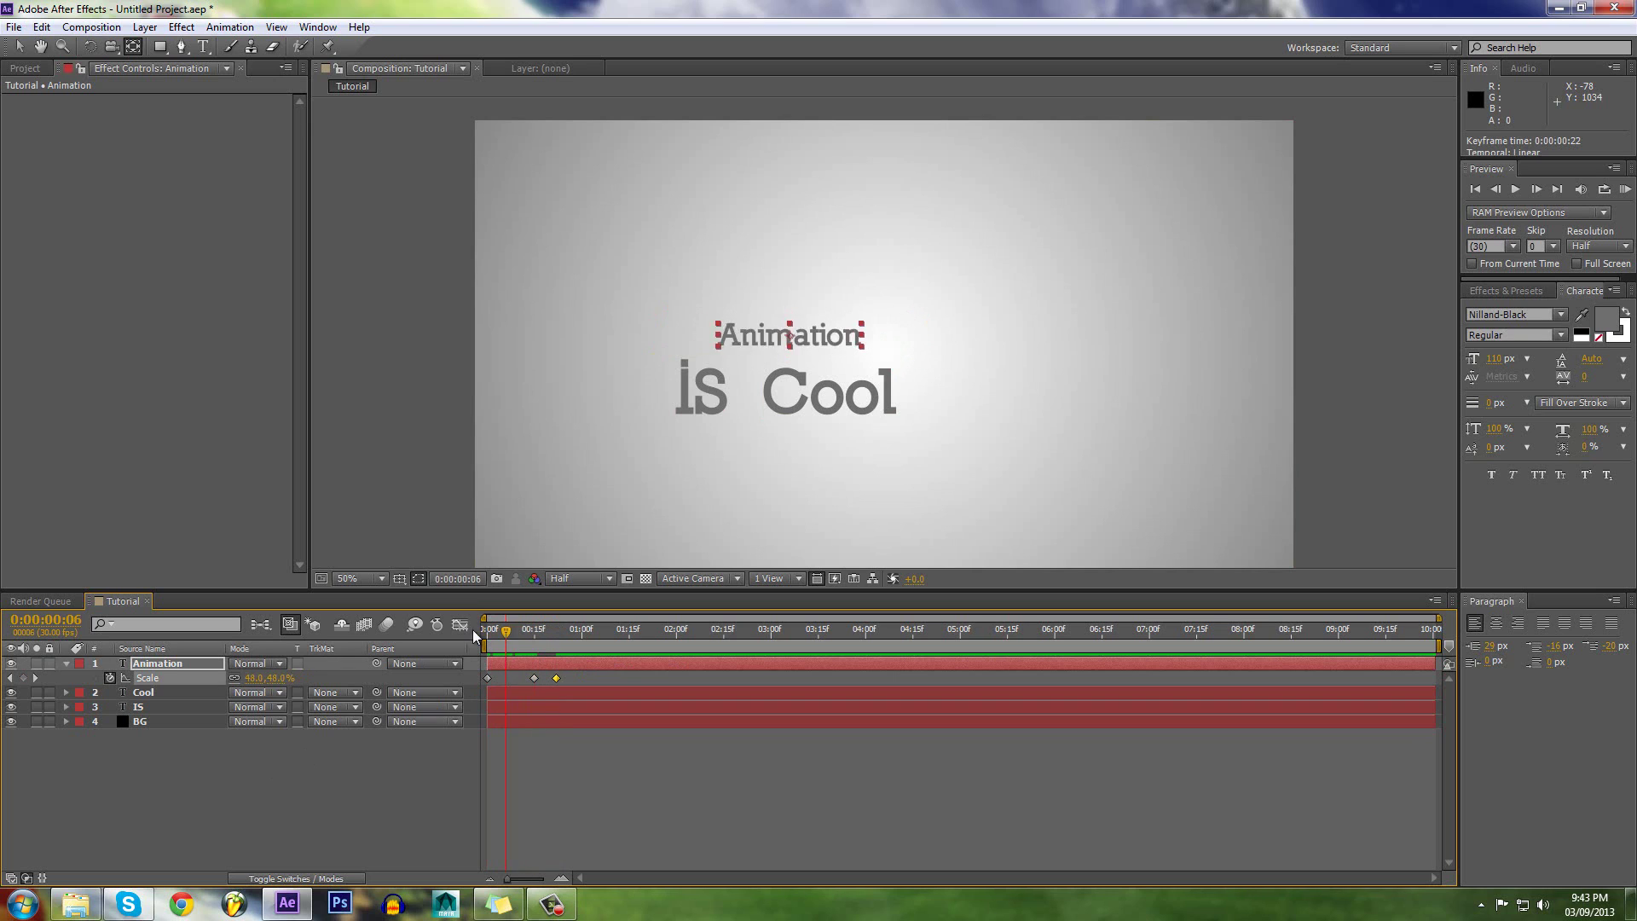
Step: Apply Easy Ease to the Animation layer's Scale keyframes at 0:00:00:15 and 0:00:00:22
click(564, 678)
click(536, 677)
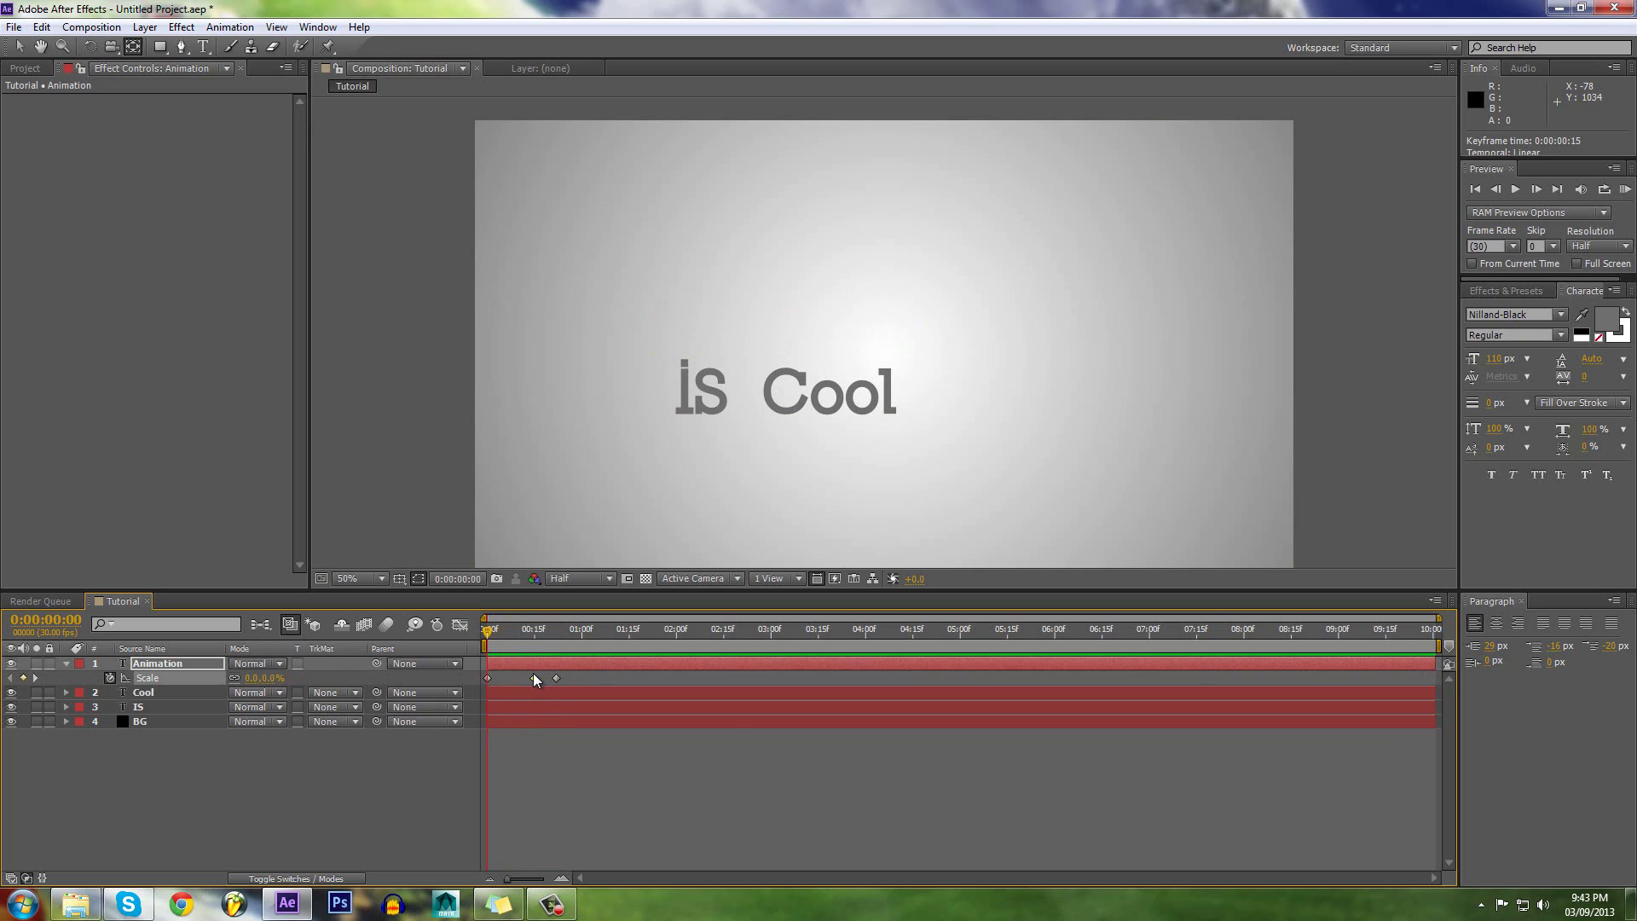
right_click(534, 677)
mouse_move(640, 874)
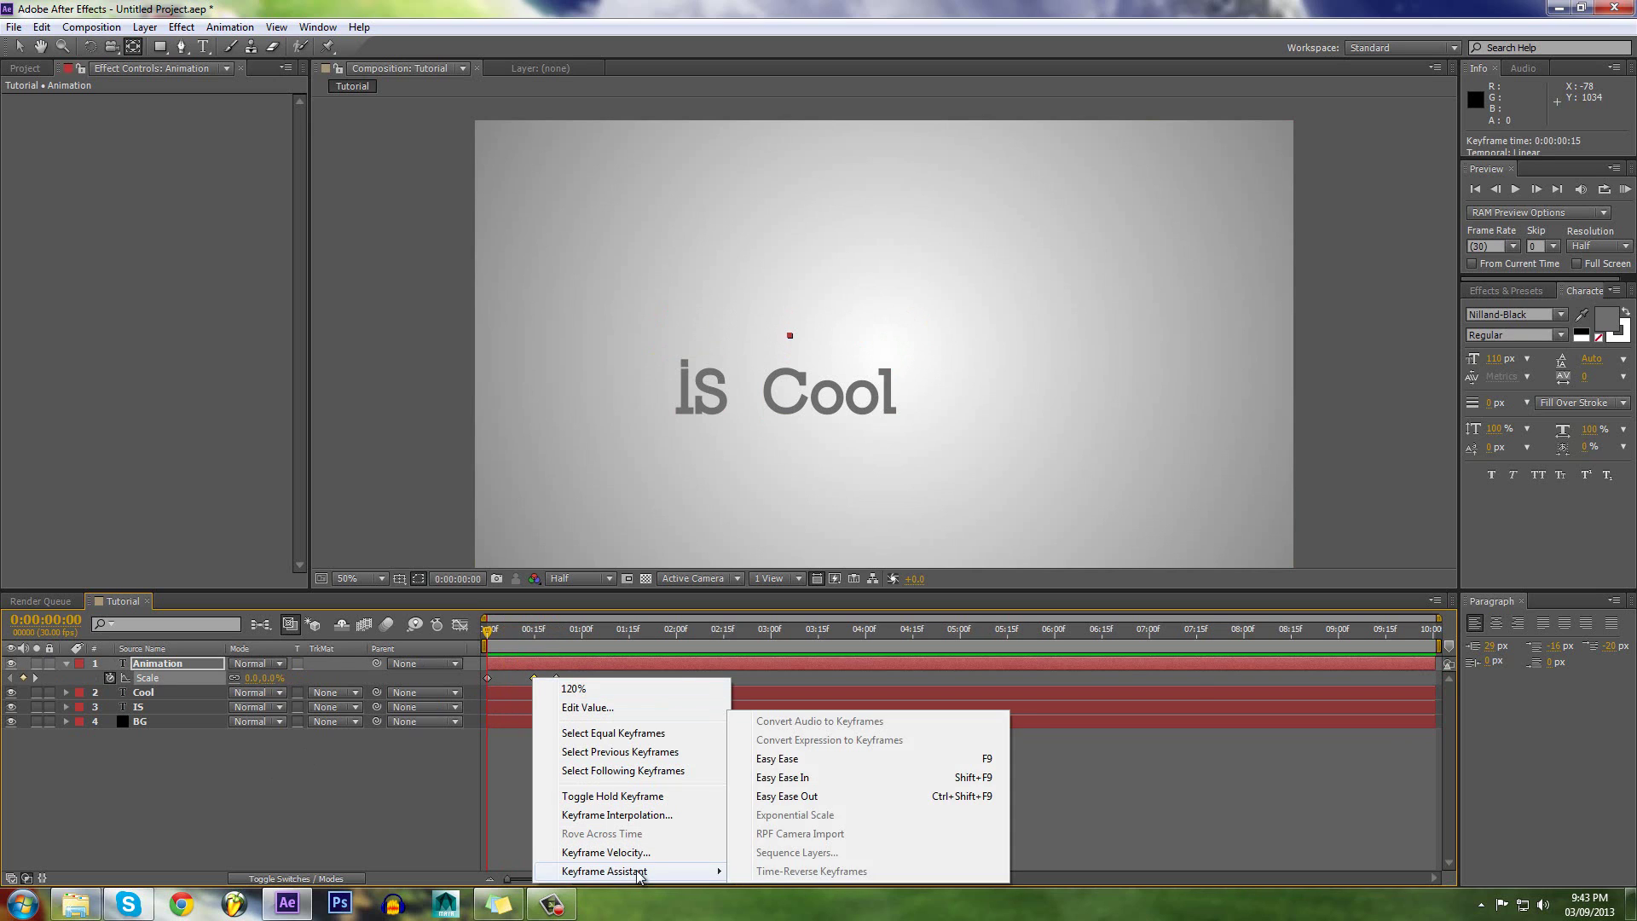
click(797, 759)
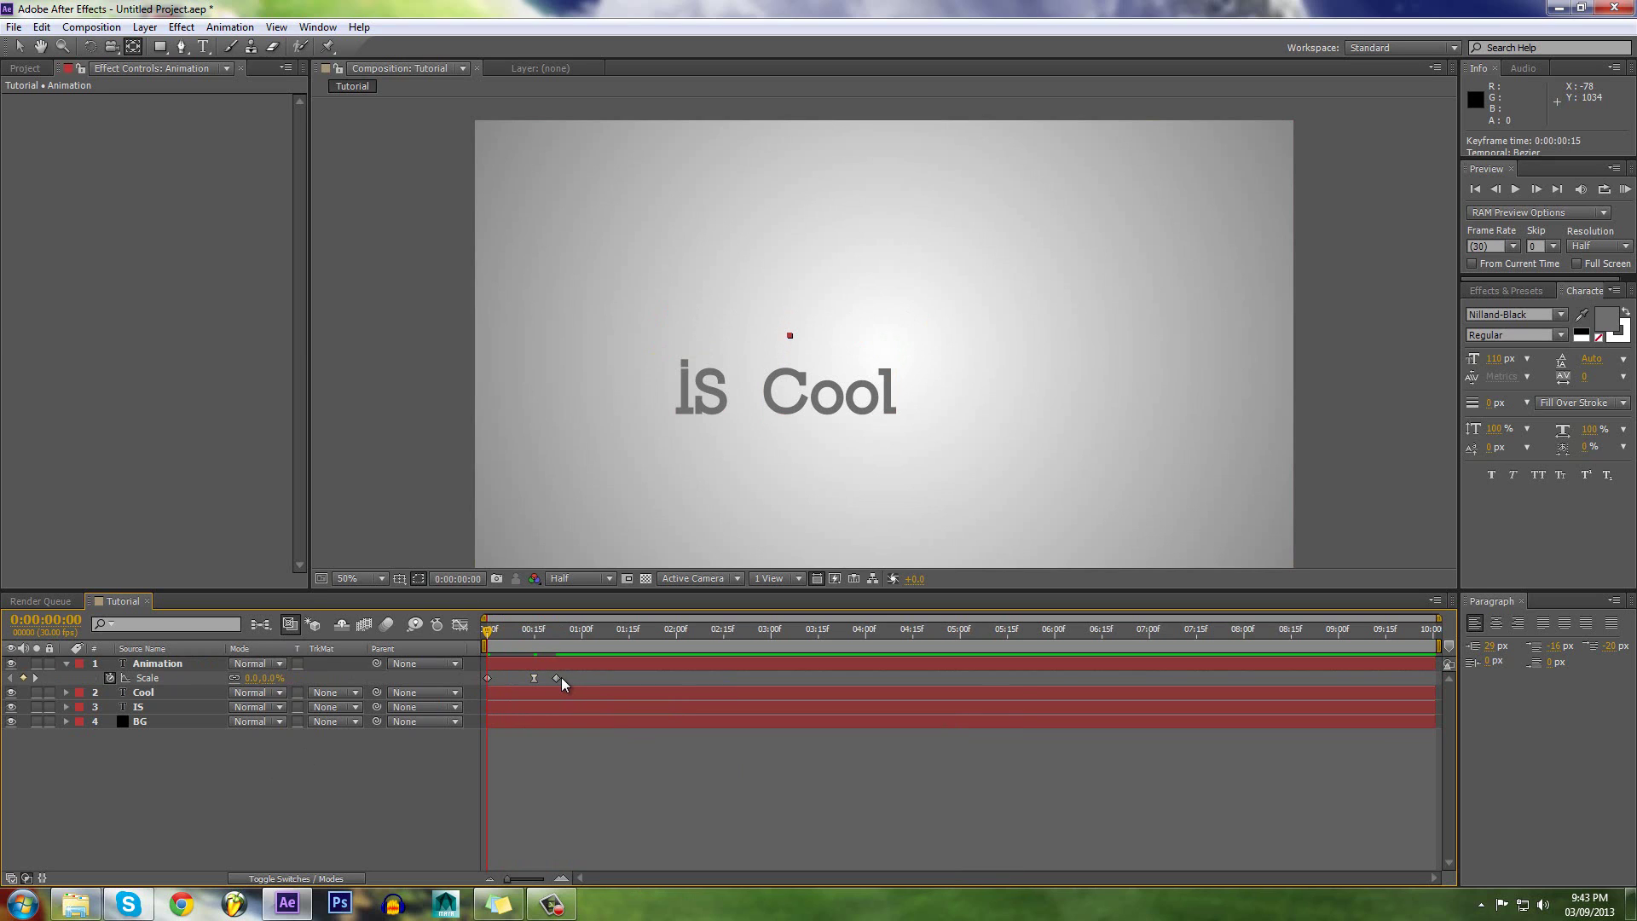
click(557, 678)
right_click(556, 678)
mouse_move(655, 871)
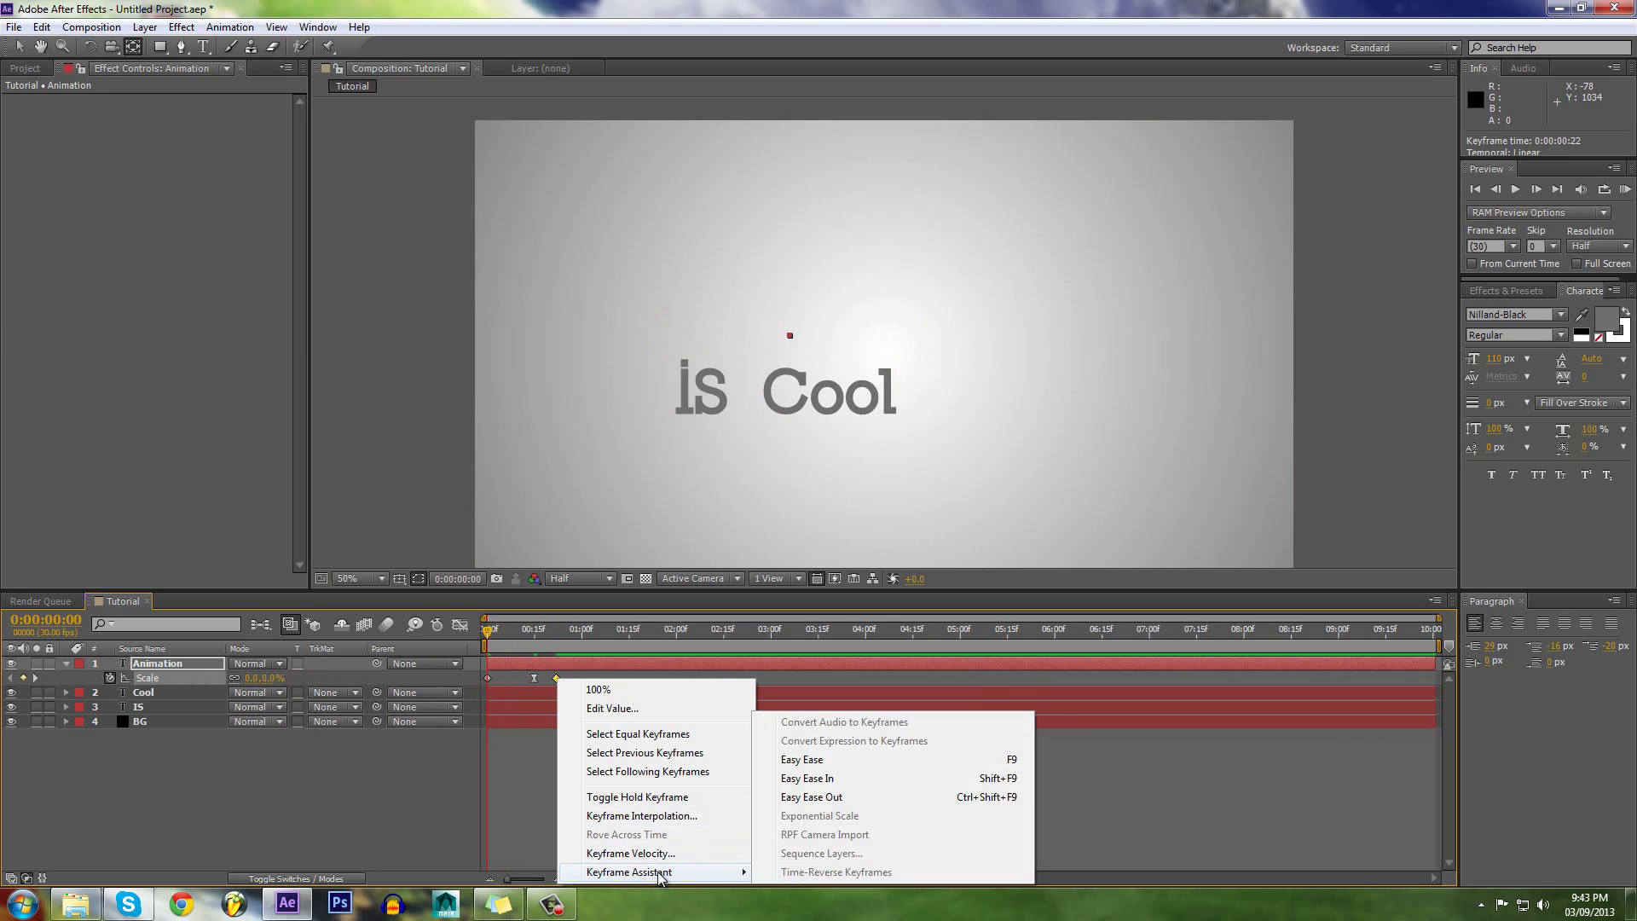
click(853, 756)
click(626, 783)
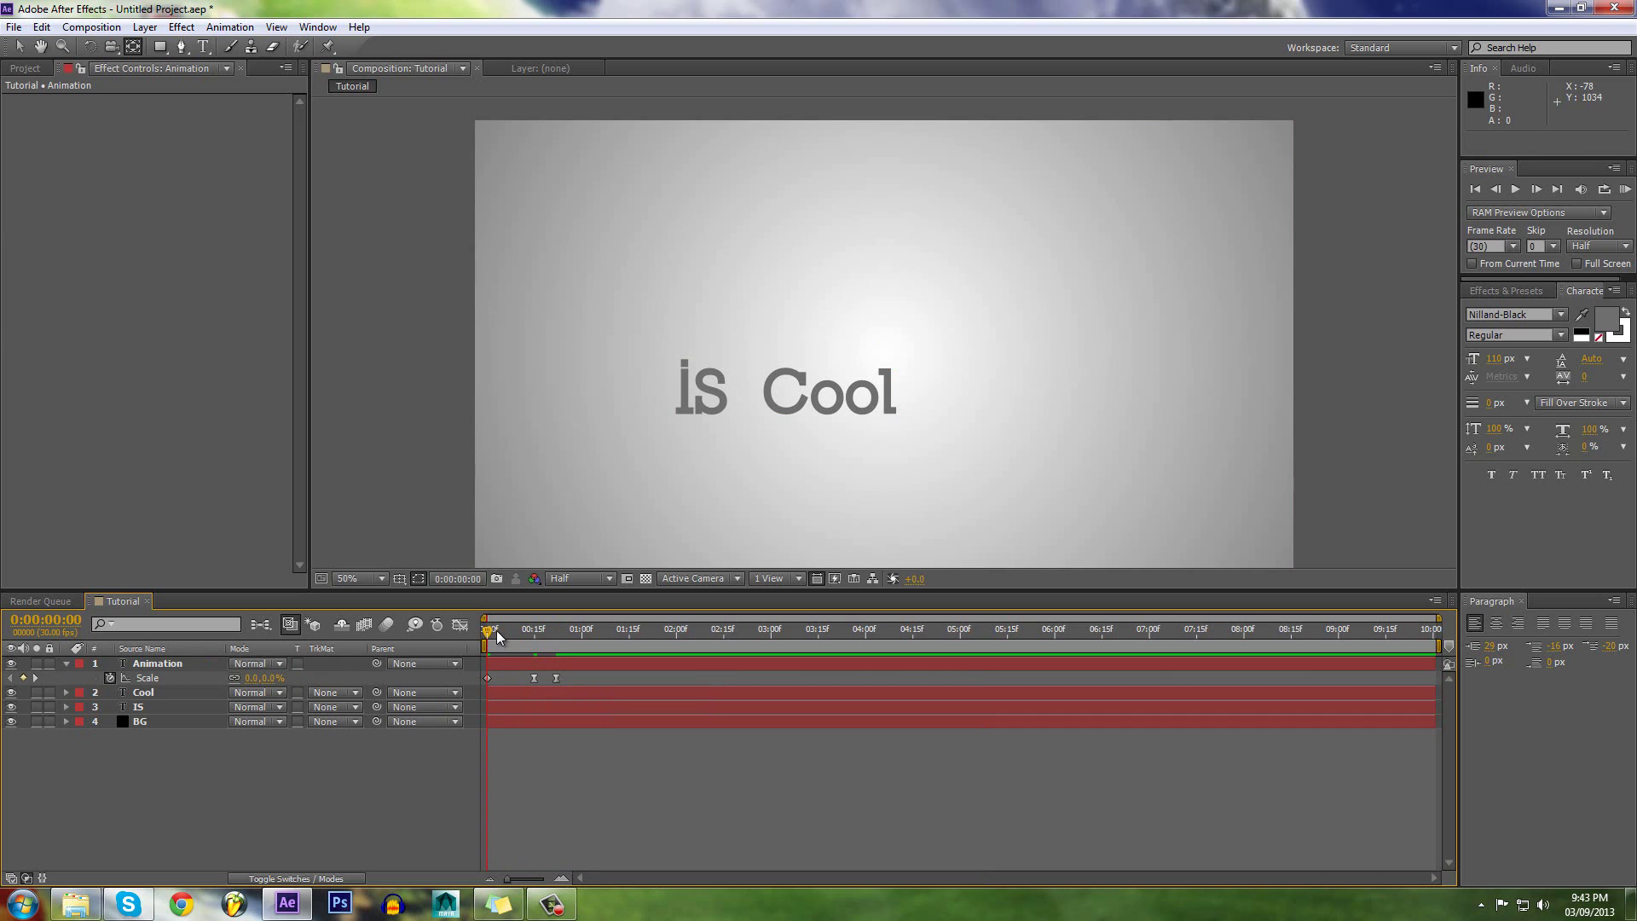
Step: Apply Easy Ease to the Animation layer's first Scale keyframe at the start of the timeline
mouse_move(504, 626)
mouse_down()
mouse_move(553, 632)
mouse_move(488, 632)
mouse_up()
right_click(487, 676)
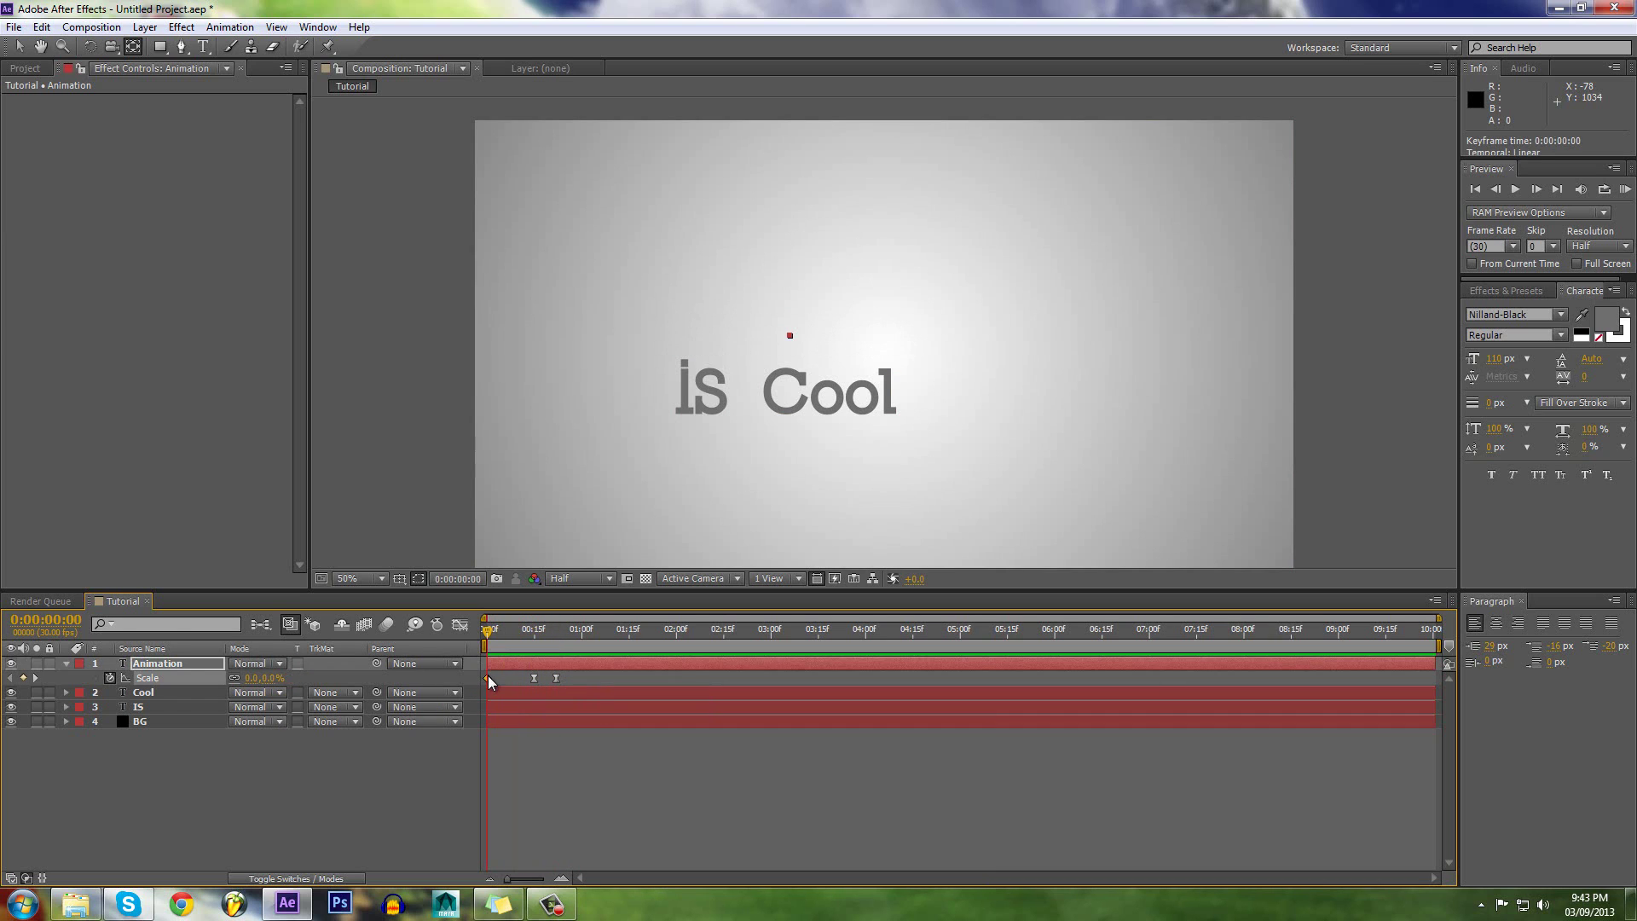
mouse_move(625, 870)
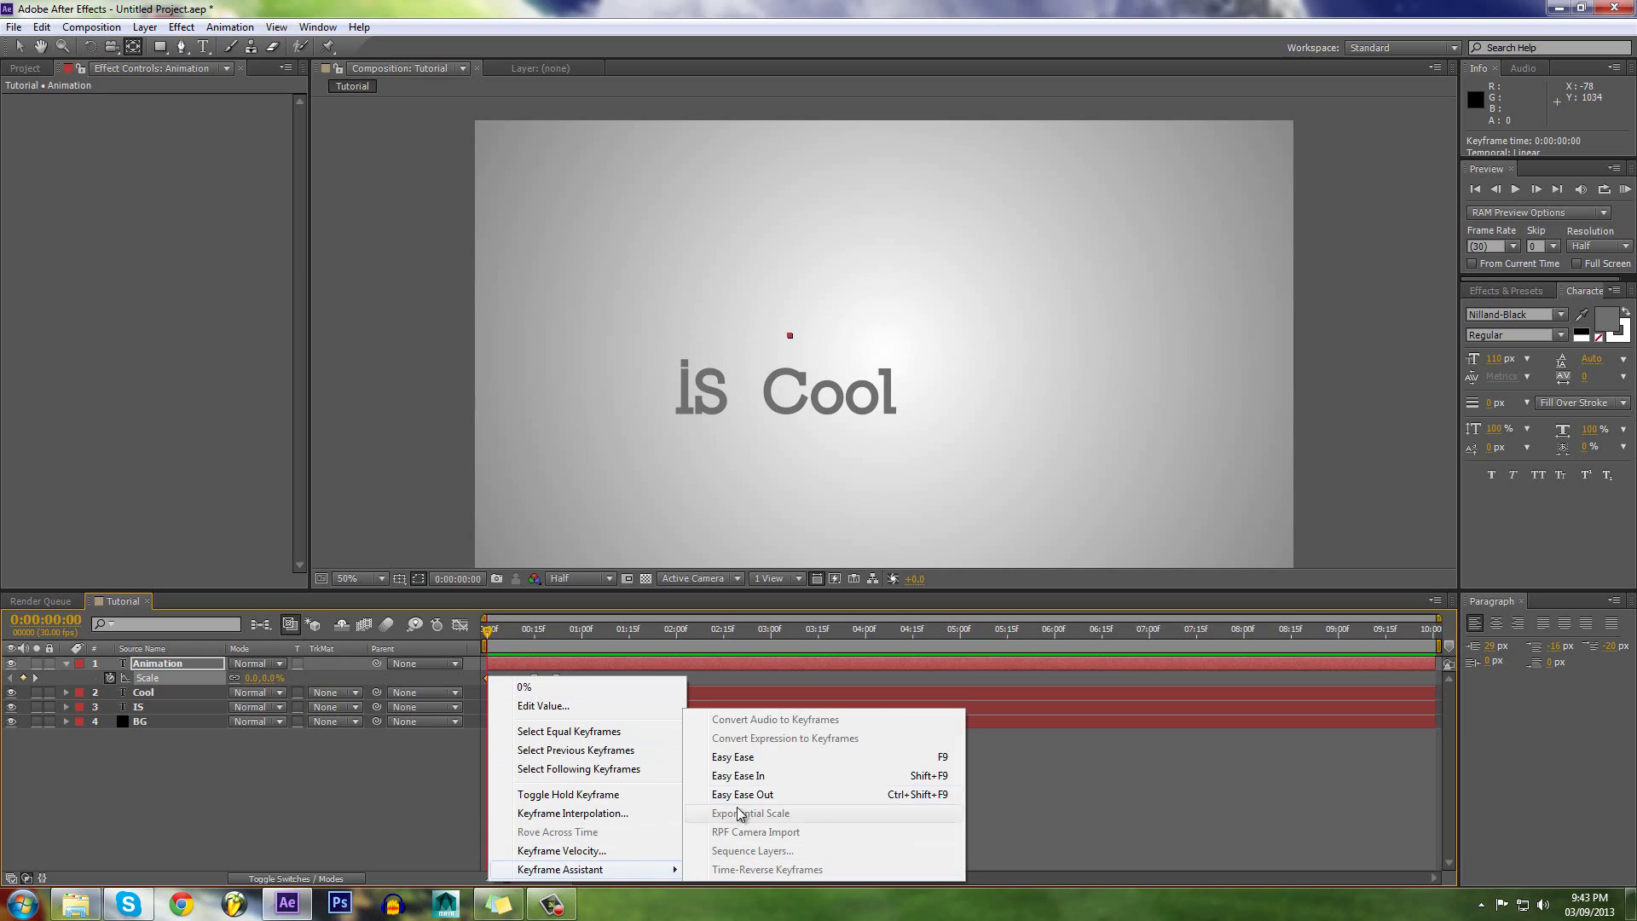
click(754, 761)
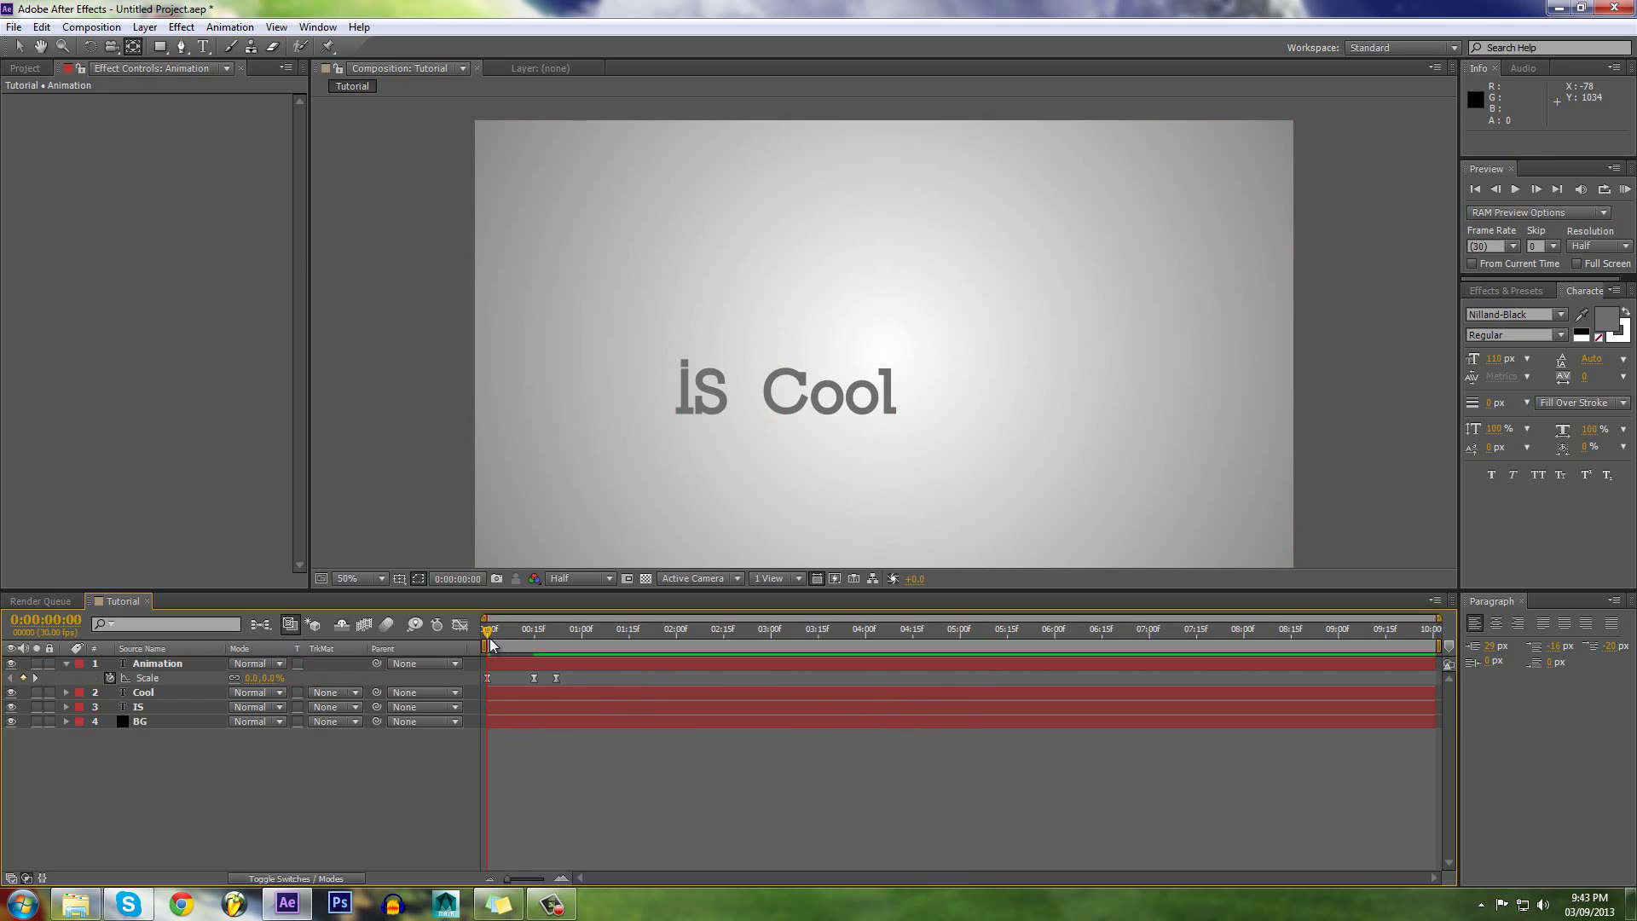
mouse_move(490, 645)
mouse_down()
mouse_move(571, 643)
mouse_move(464, 624)
mouse_move(541, 620)
mouse_move(486, 629)
mouse_up()
Step: Select the Animation, Cool and IS text layers and move them together to the middle of the composition
click(503, 692)
click(501, 665)
shift+click(520, 704)
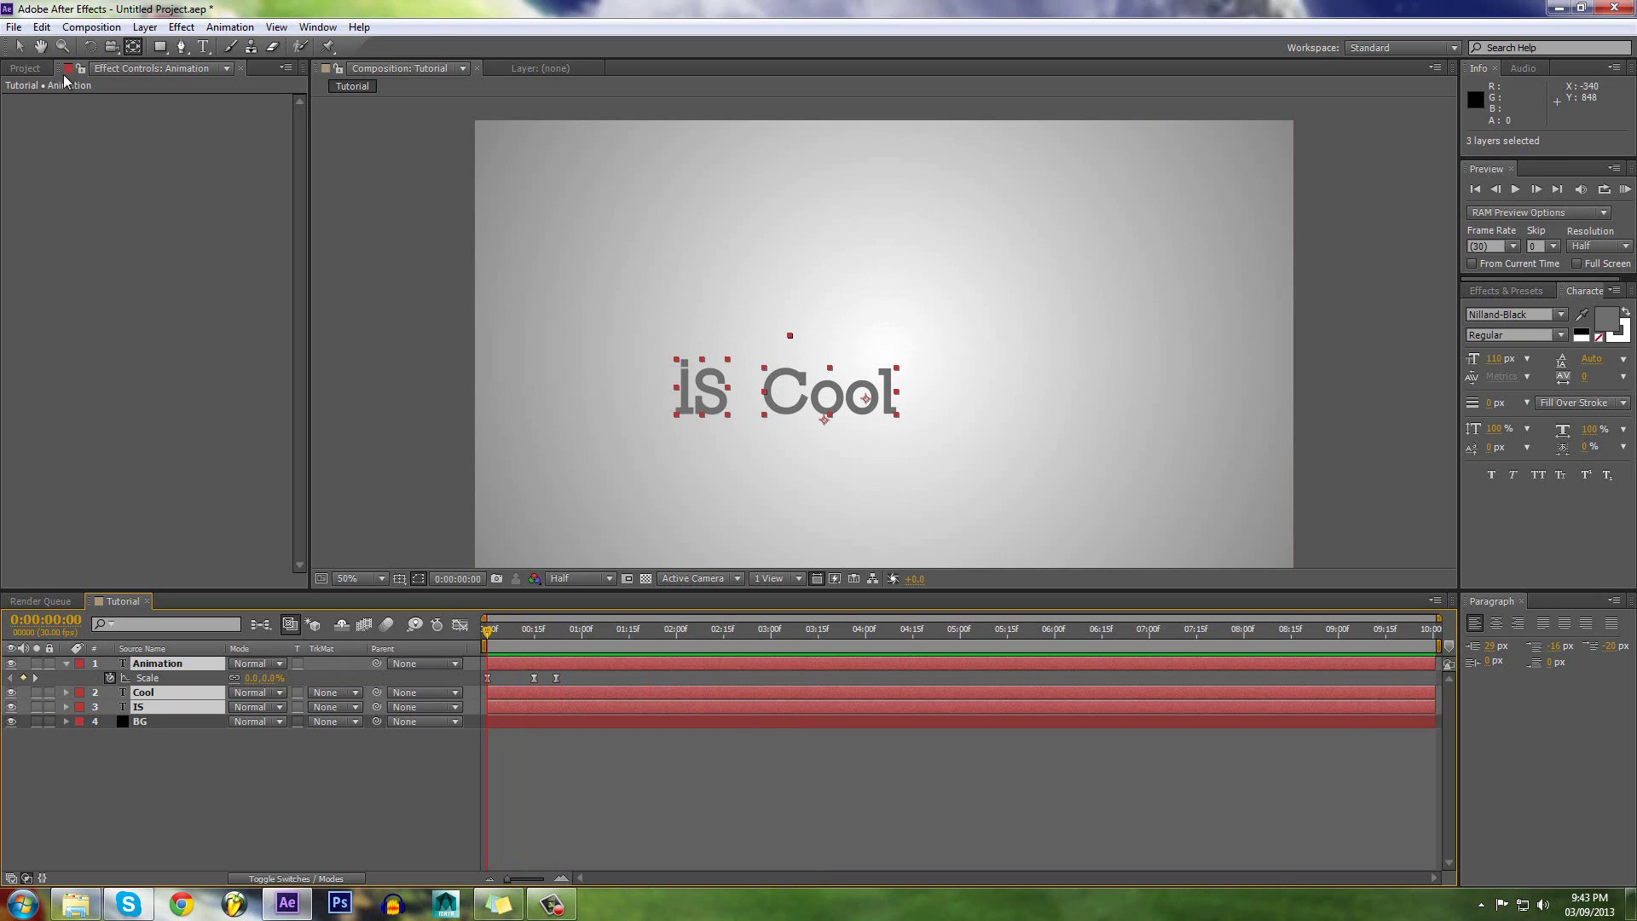
click(19, 47)
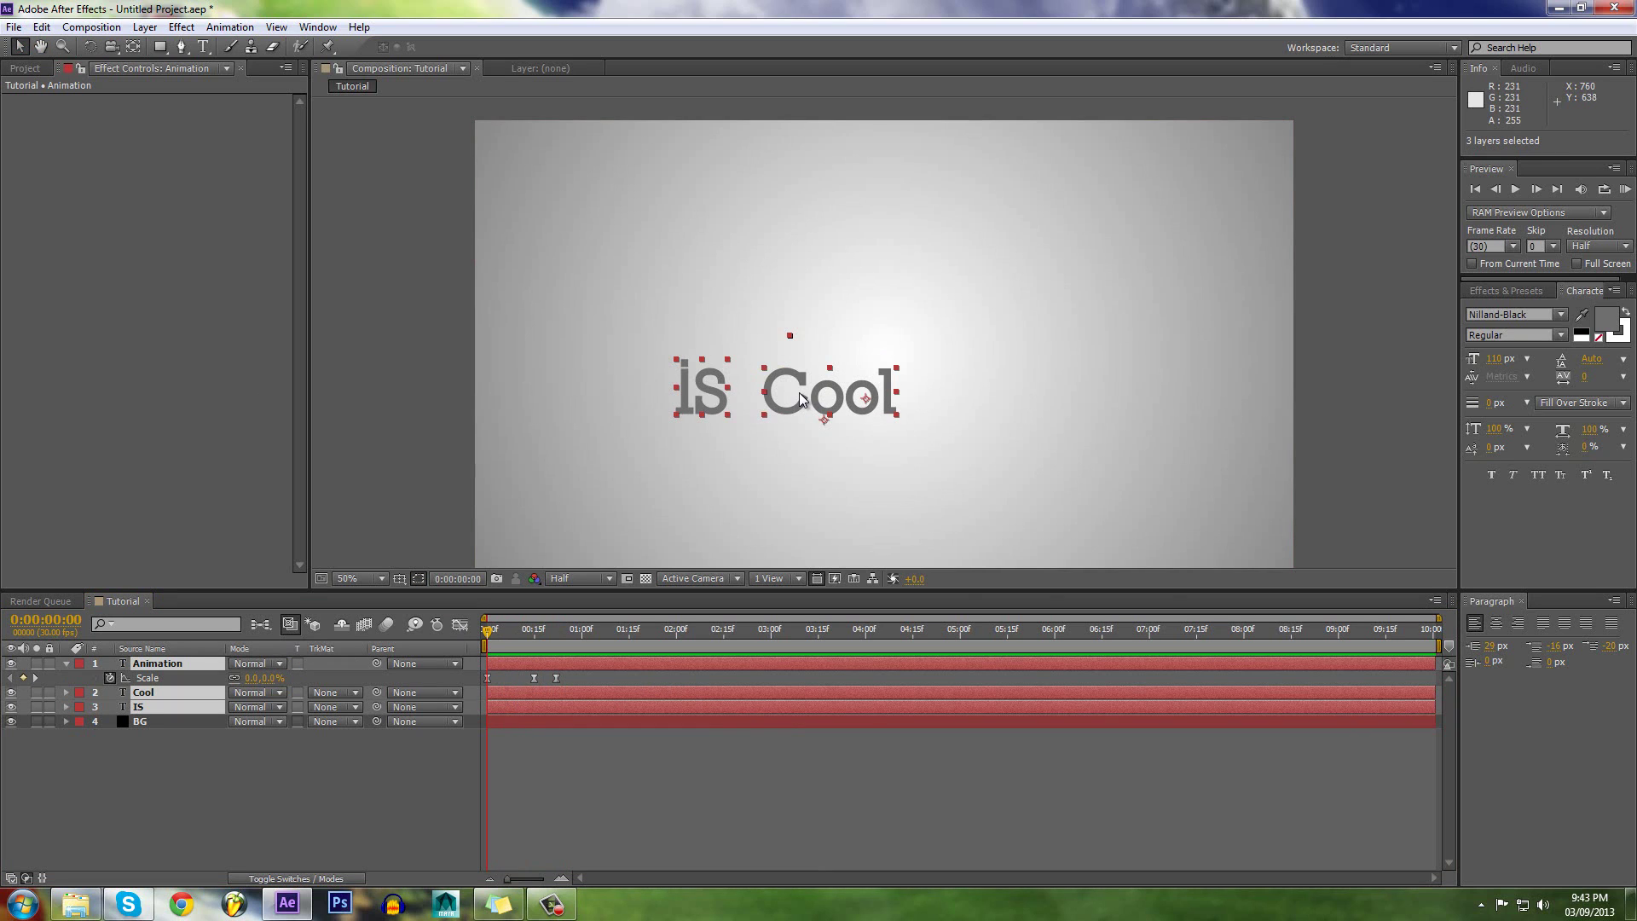
drag(802, 399, 874, 416)
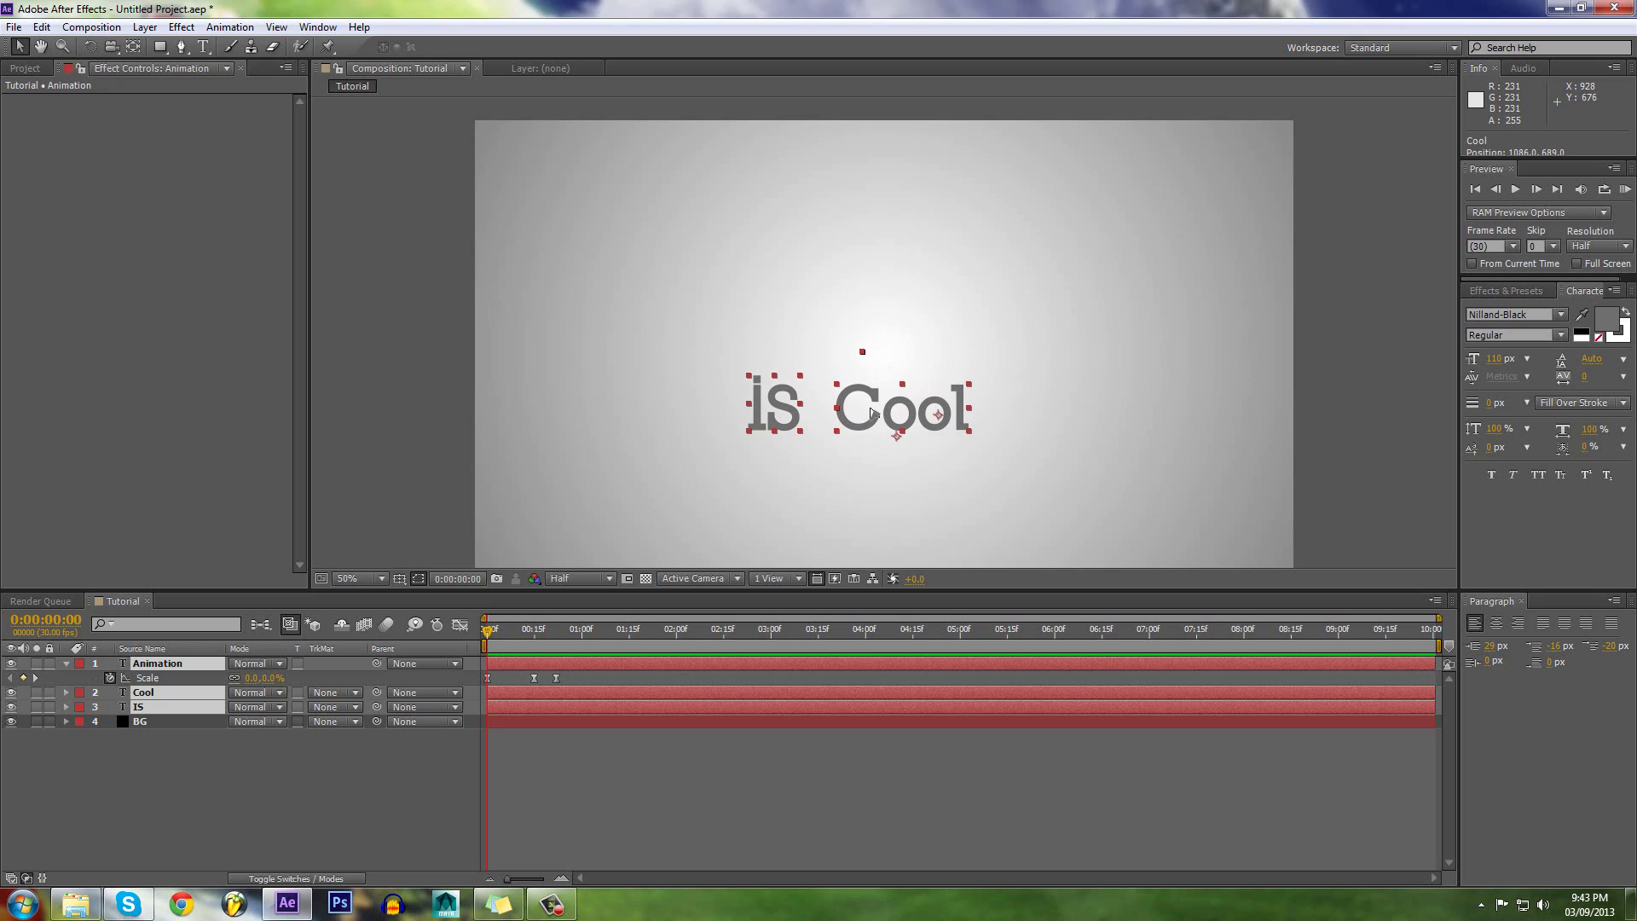
click(359, 588)
click(390, 285)
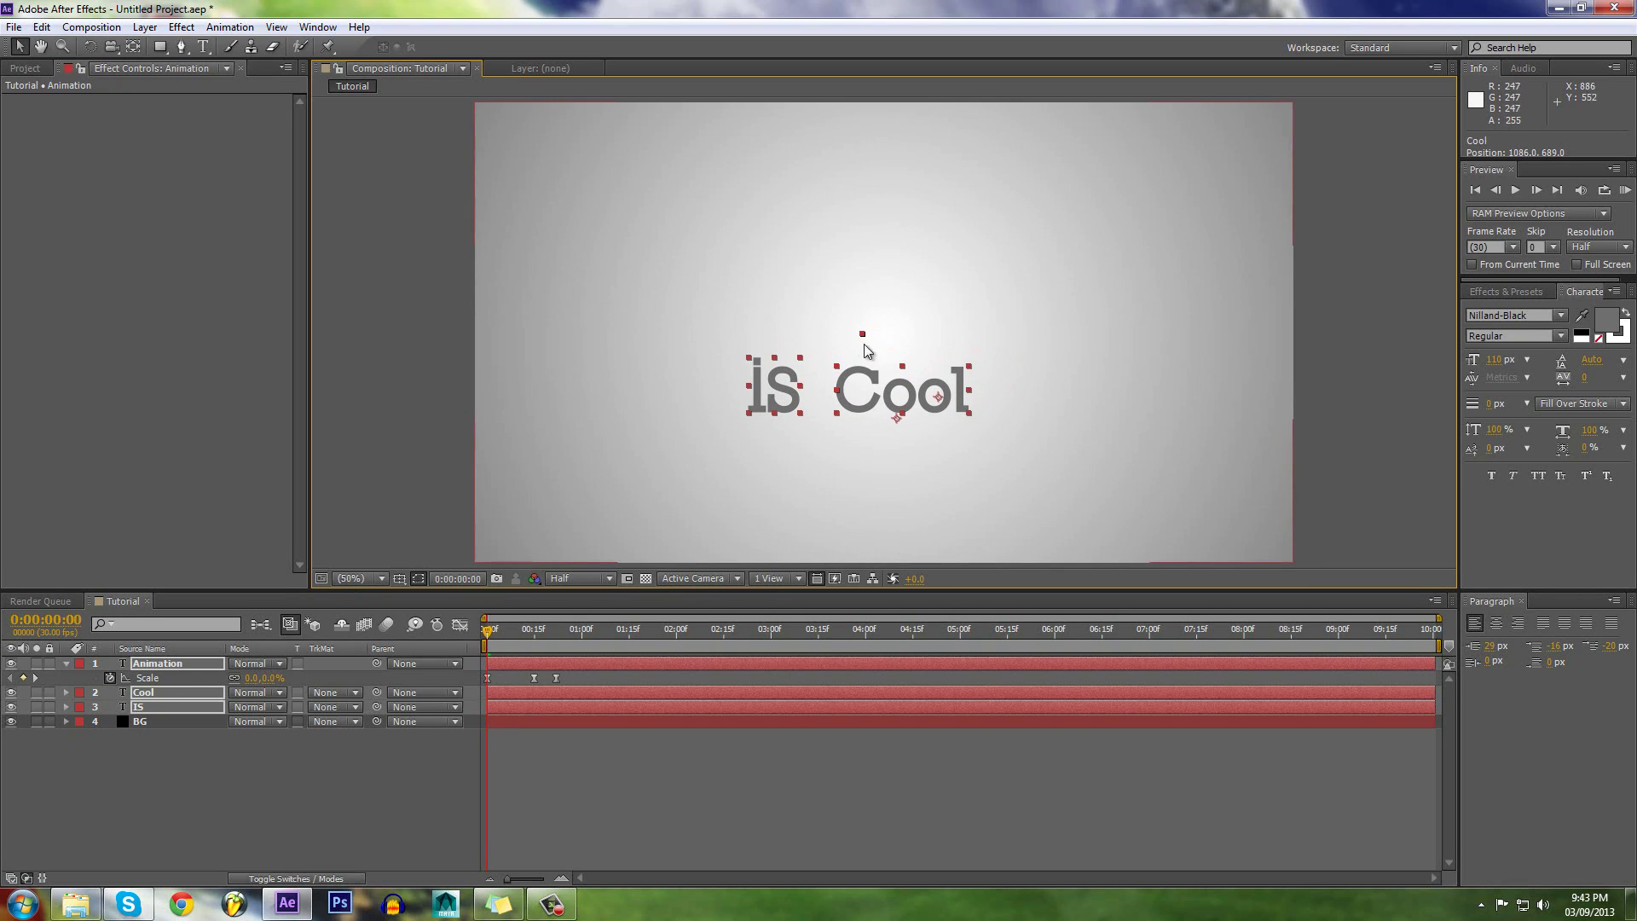
click(704, 744)
Step: Trim the start of the Cool and IS layers to 0:00:00:22 and move IS above Cool in the stack
drag(492, 631, 556, 657)
click(517, 689)
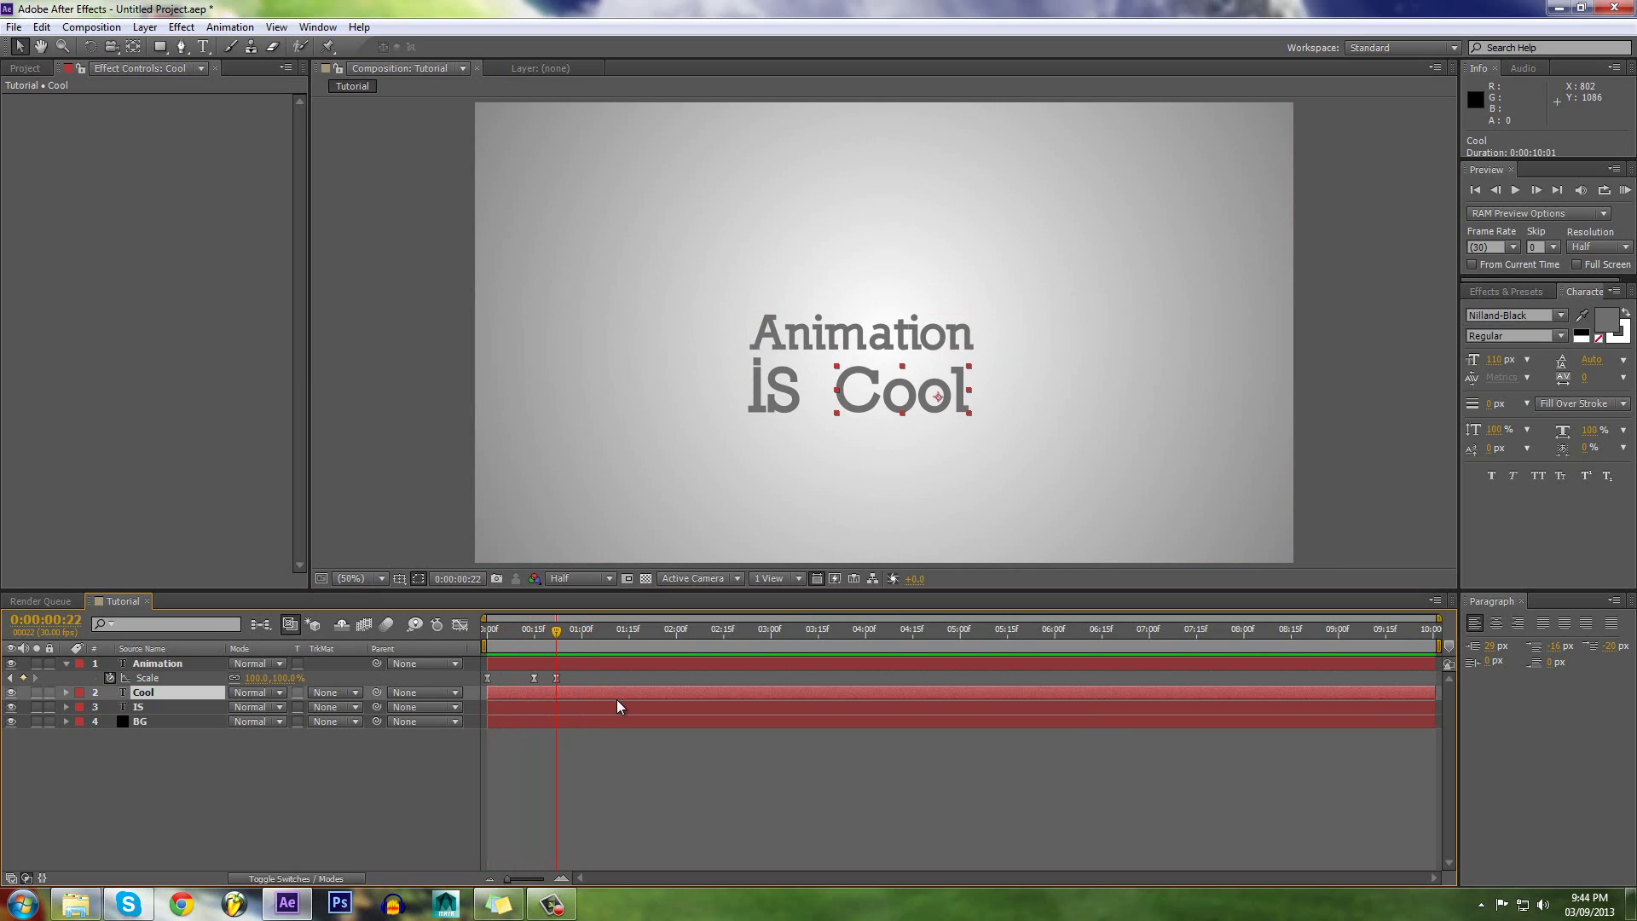
key(alt+bracketleft)
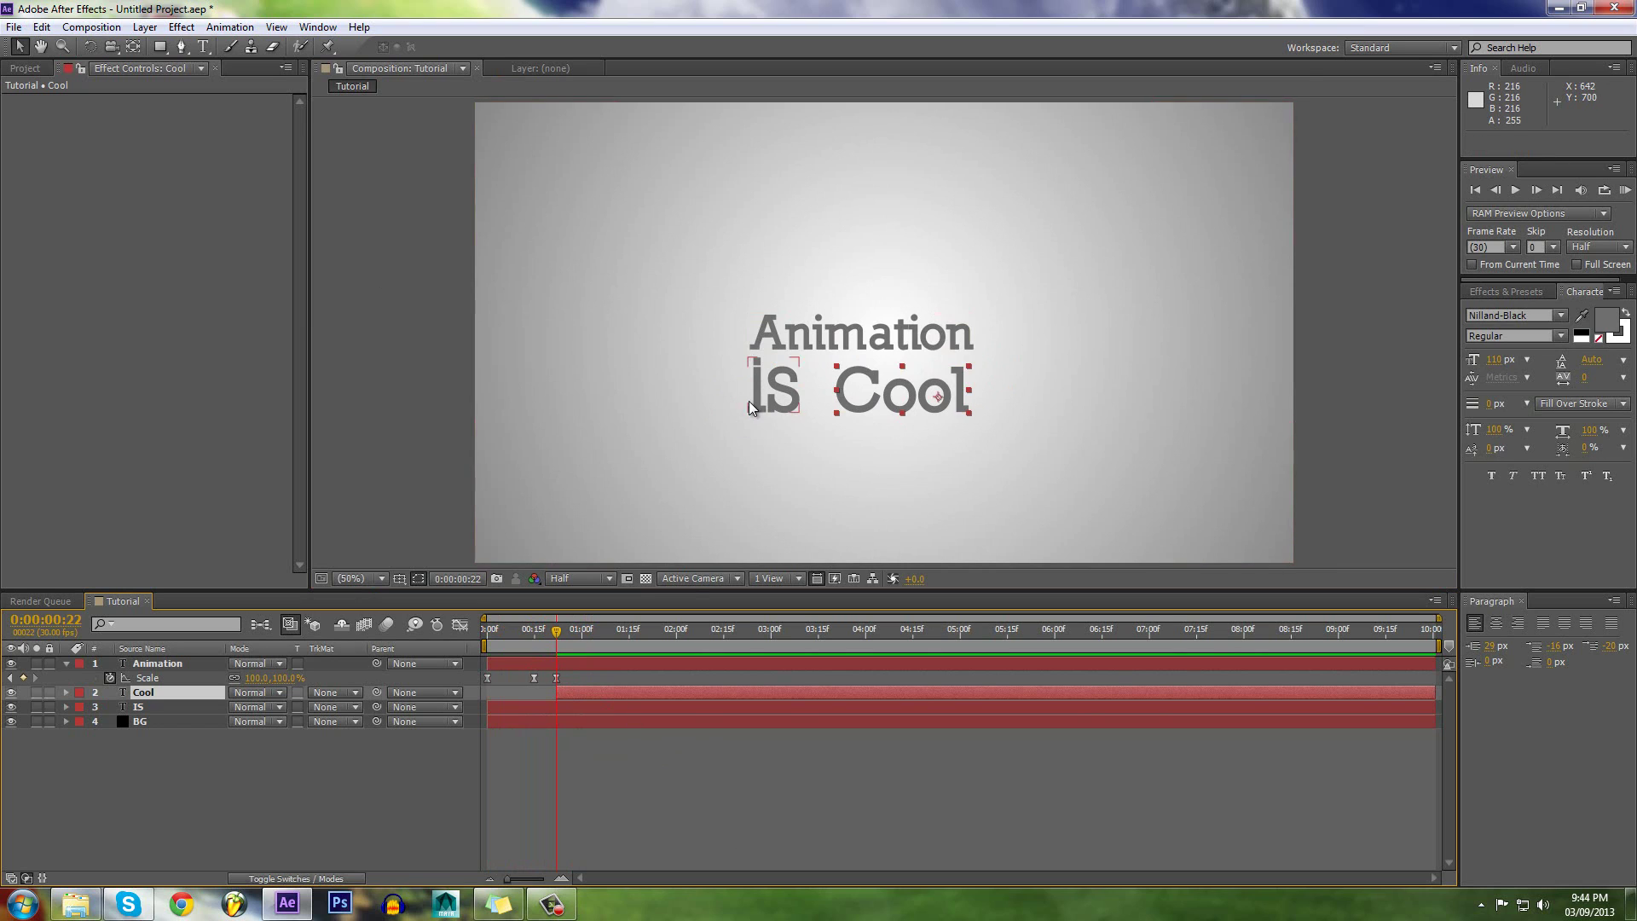
click(602, 710)
key(ctrl+bracketright)
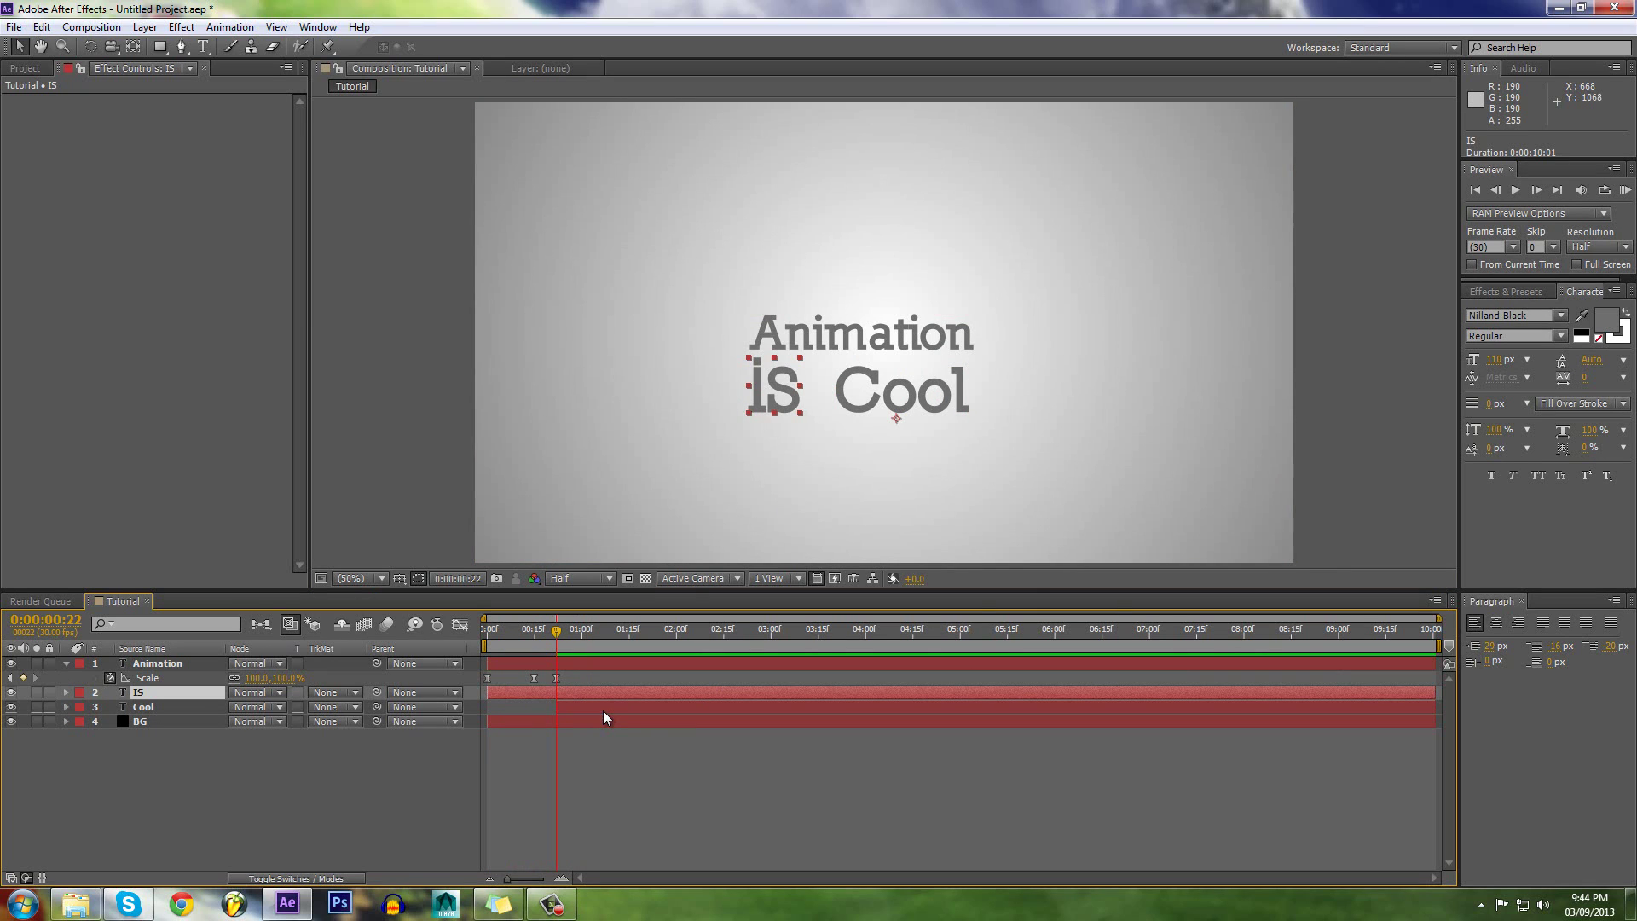
key(alt+bracketleft)
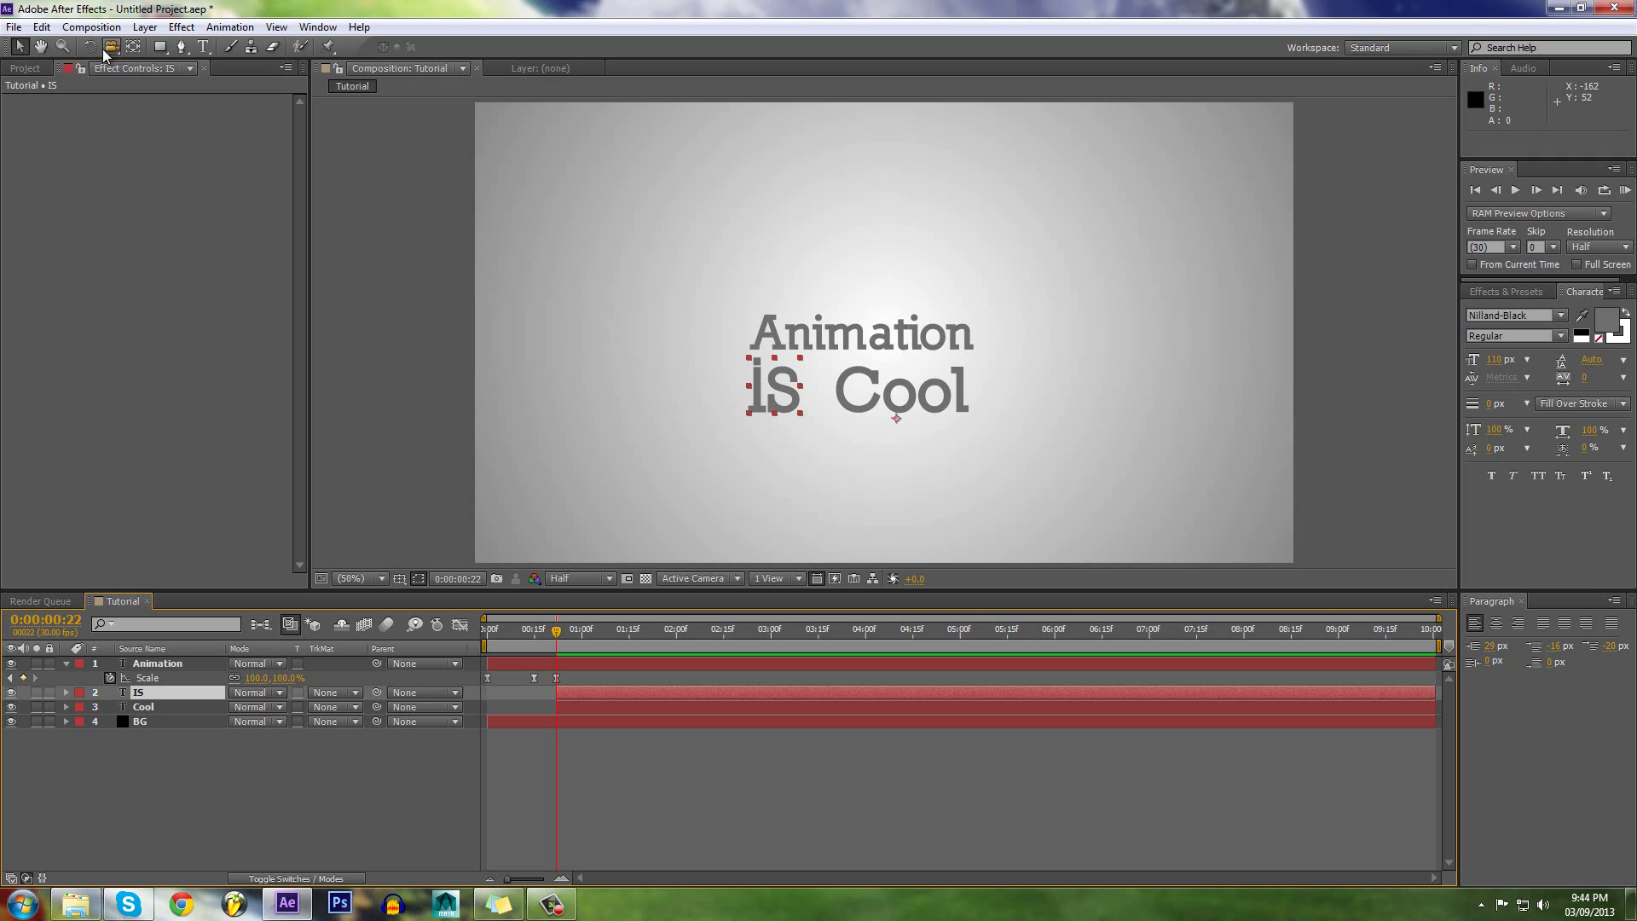
Step: Move the IS layer's anchor point to the word's top-right corner
click(132, 48)
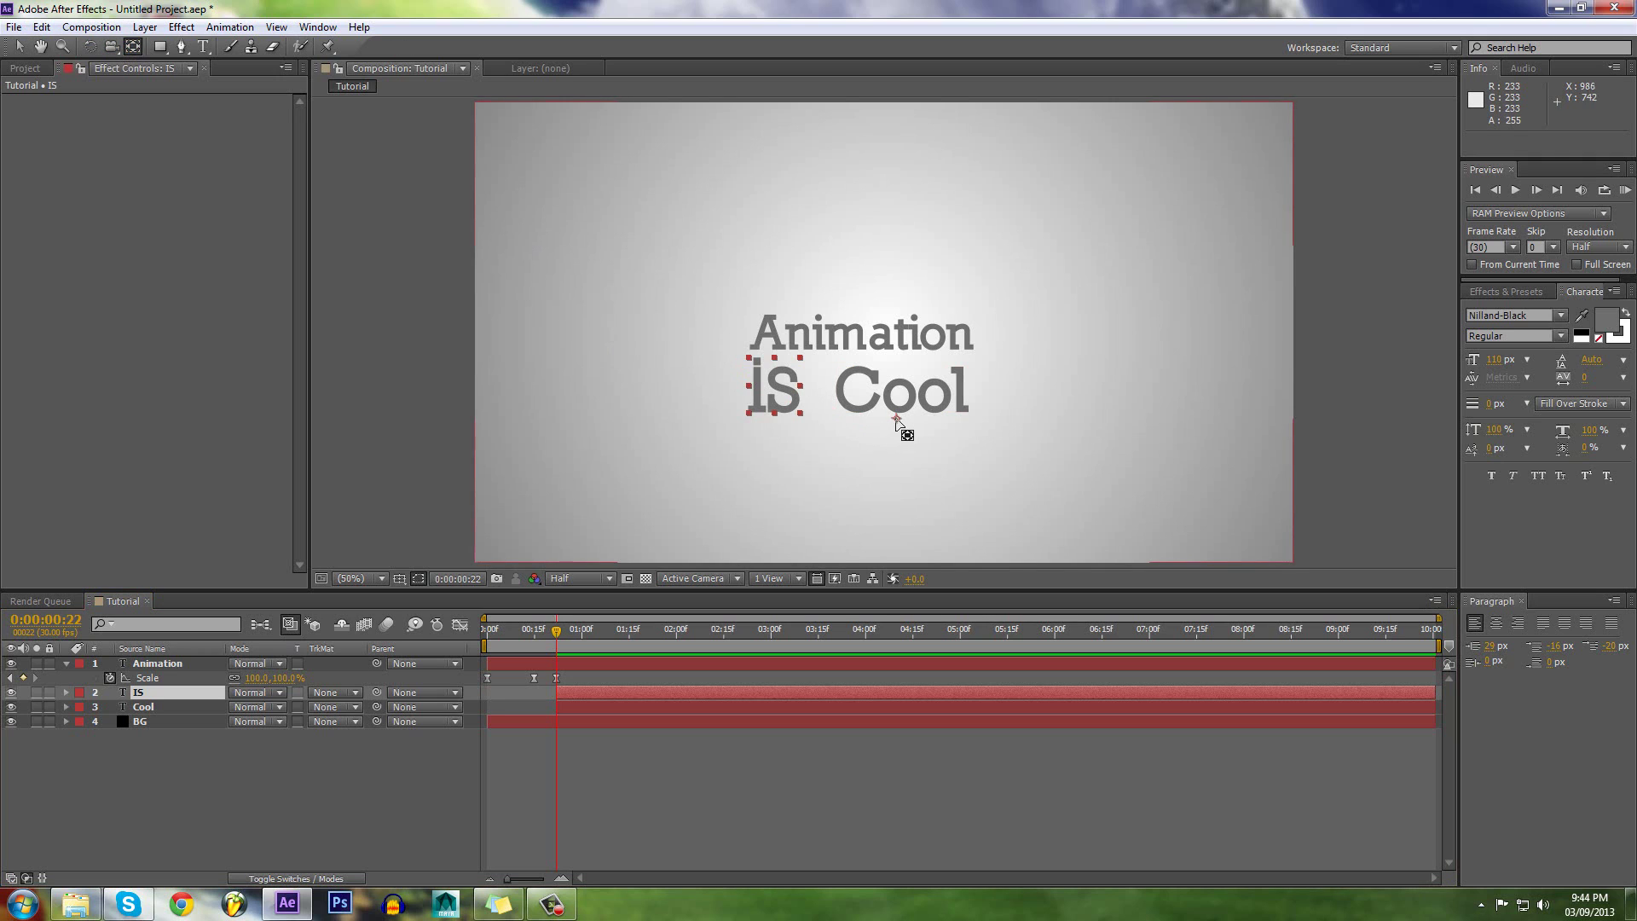
drag(896, 419, 803, 352)
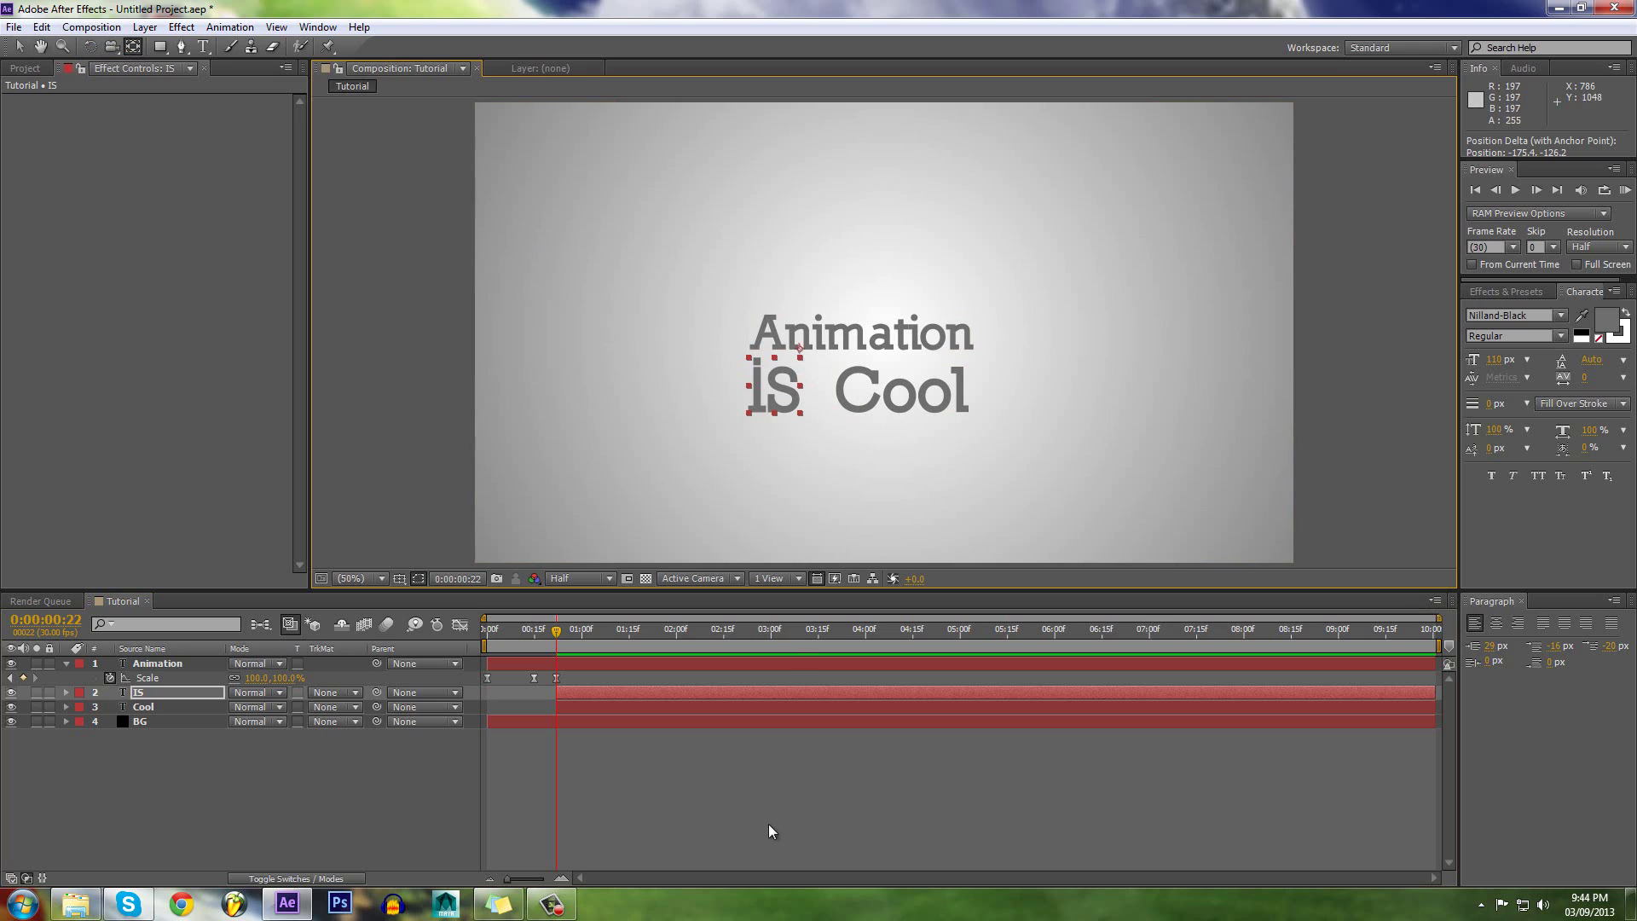
click(638, 775)
click(635, 695)
click(646, 740)
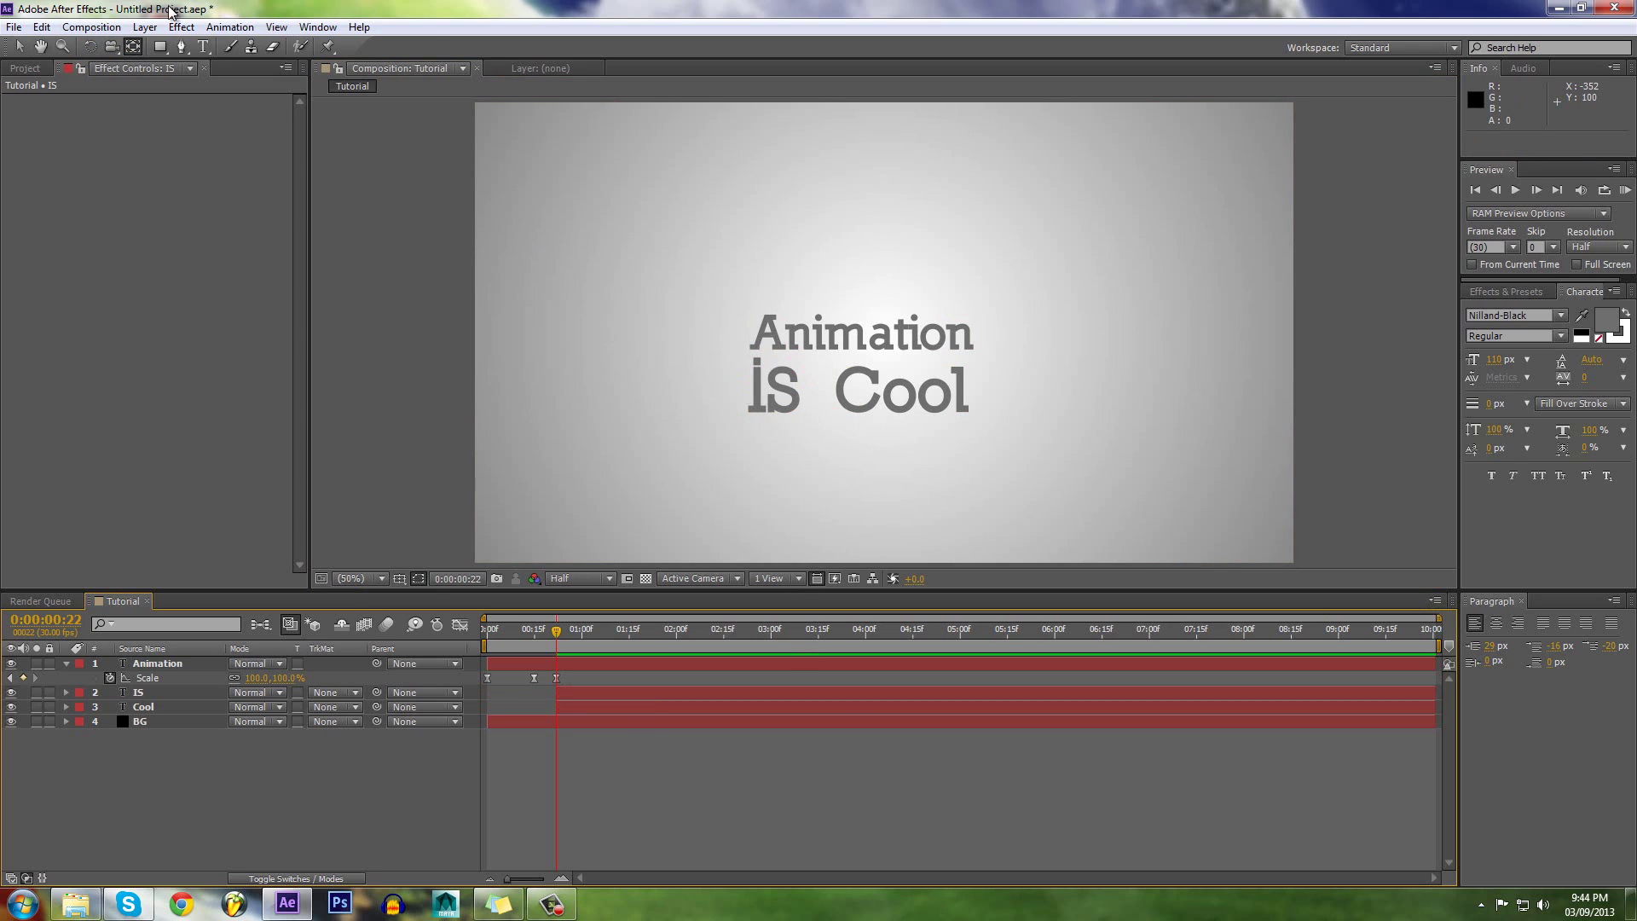
Step: Create a black composition-sized solid named "IS Matte" and place it directly above the IS layer
click(181, 27)
mouse_move(171, 47)
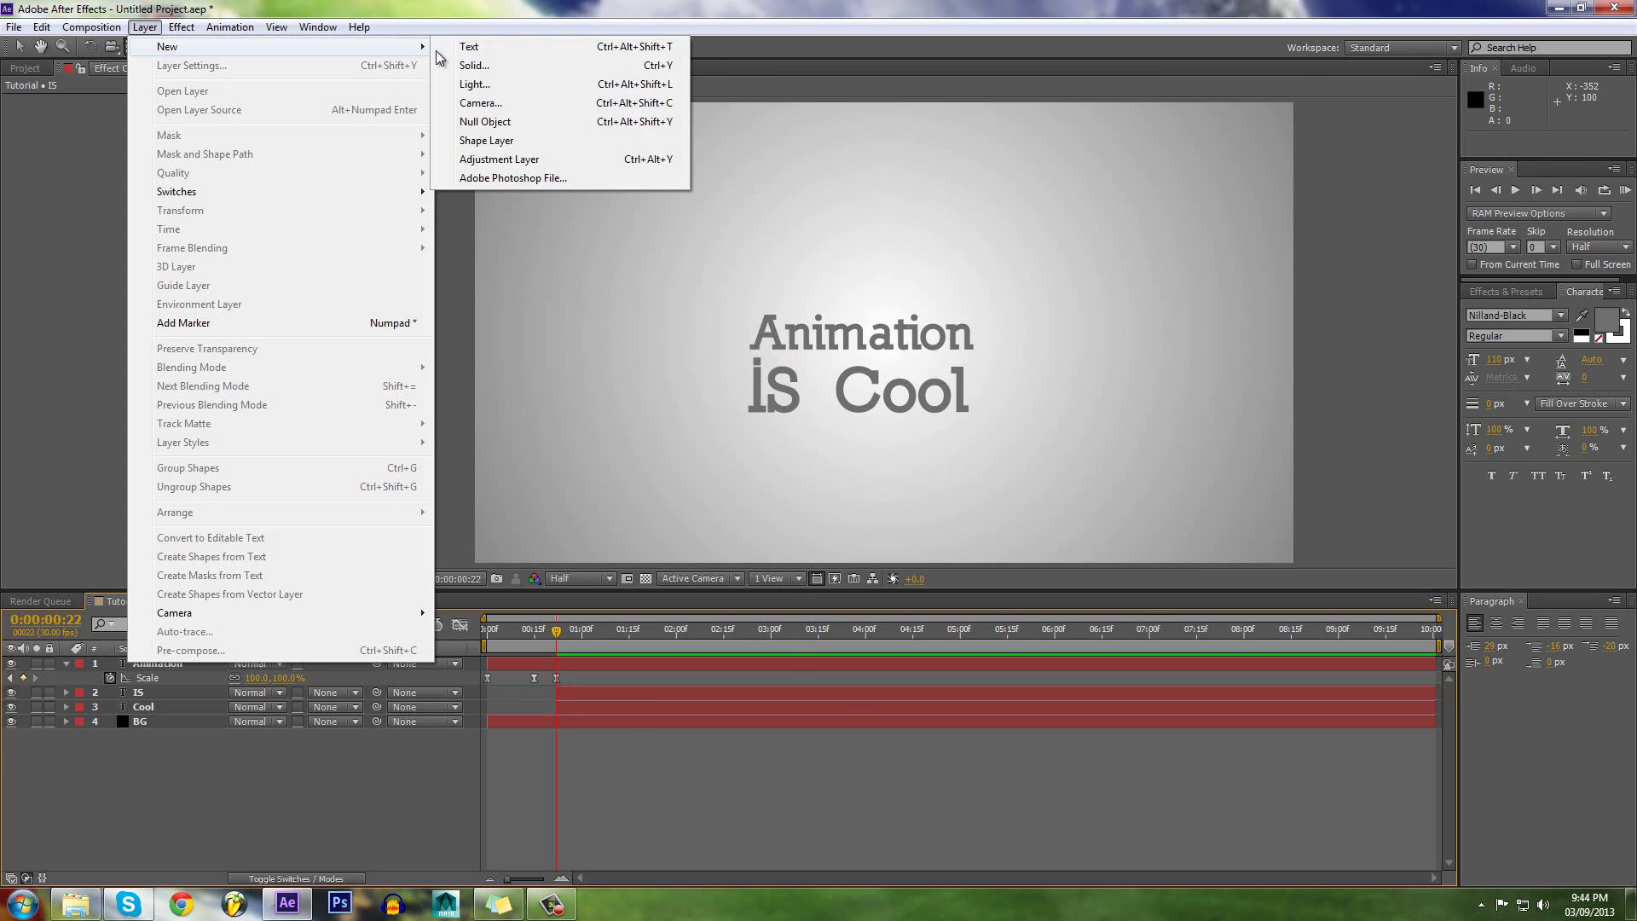
click(465, 64)
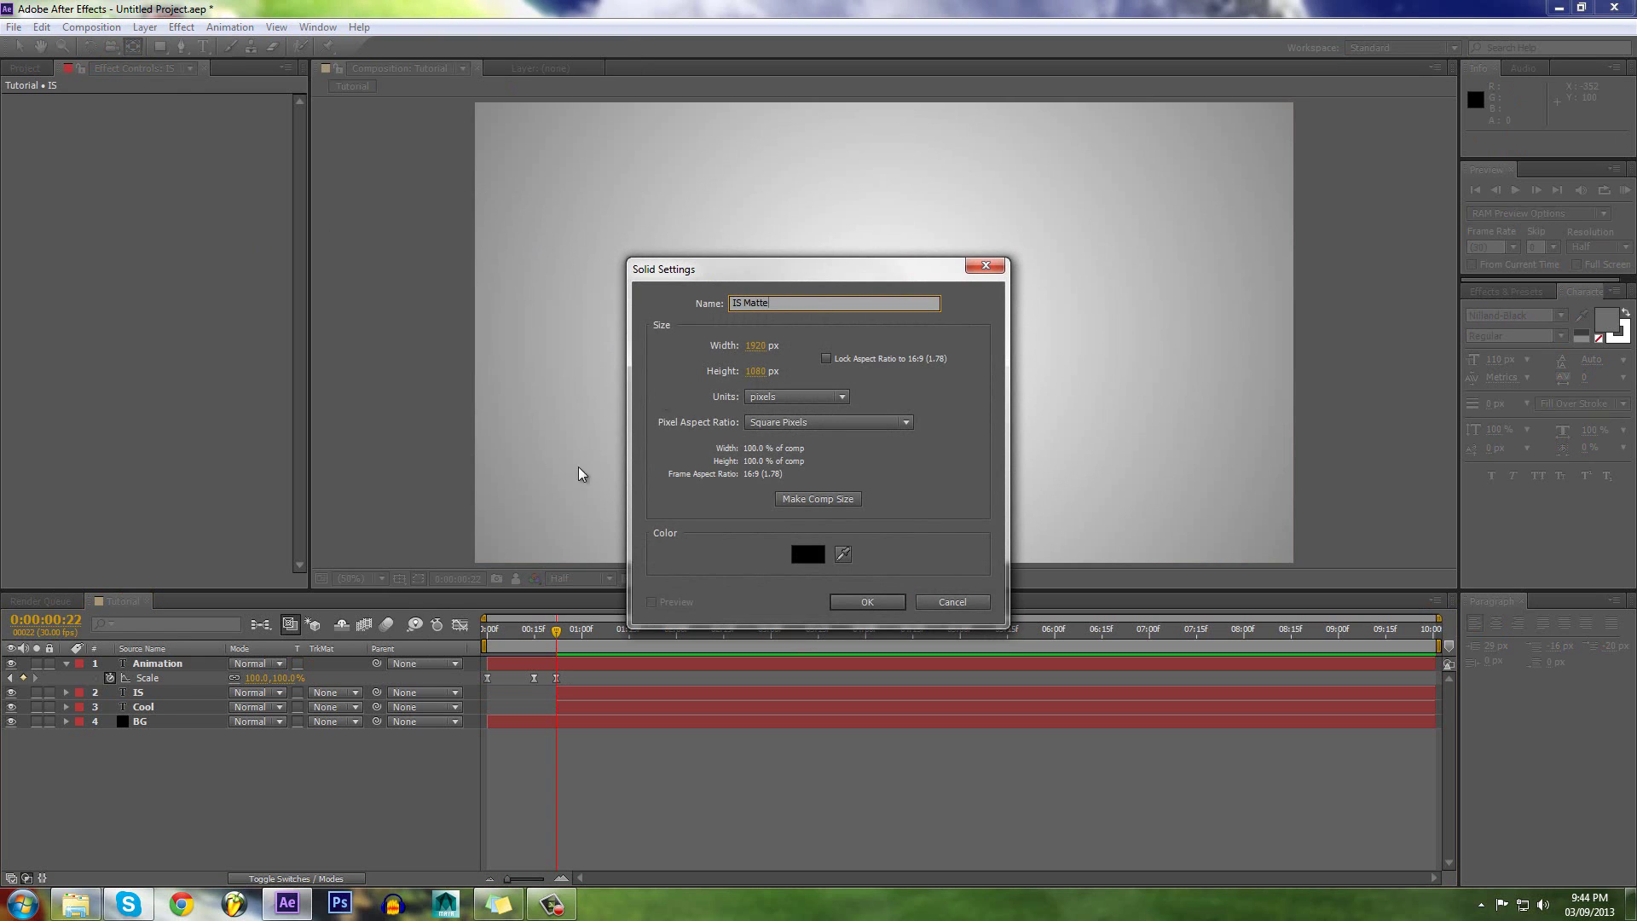
click(865, 602)
key(ctrl+bracketleft)
key(ctrl+bracketleft)
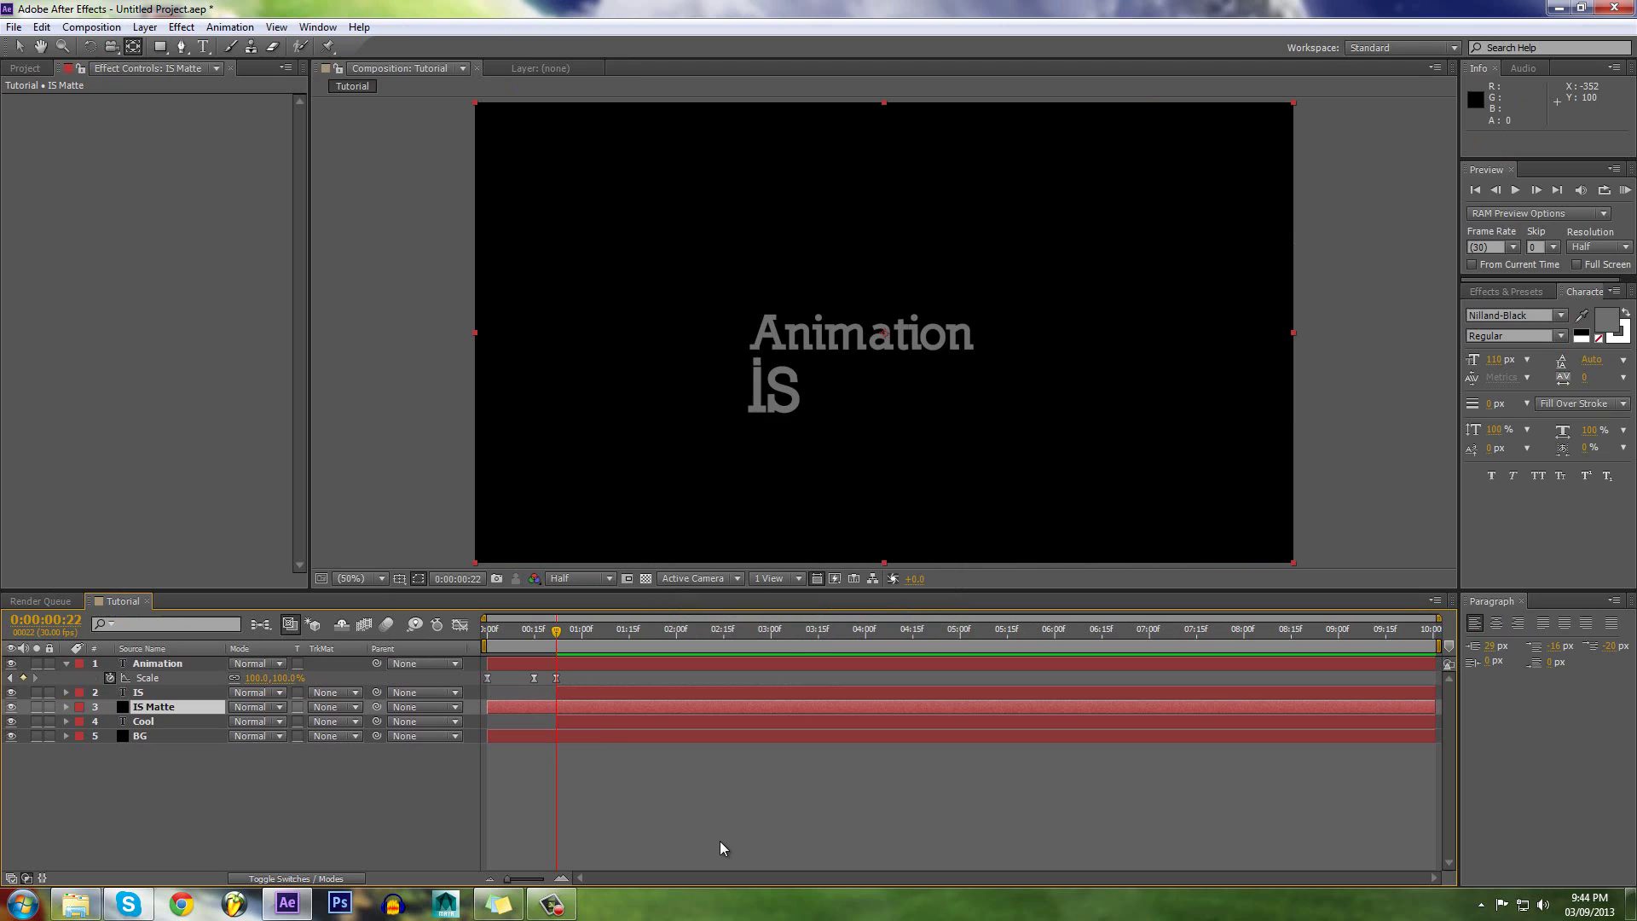
key(ctrl+bracketright)
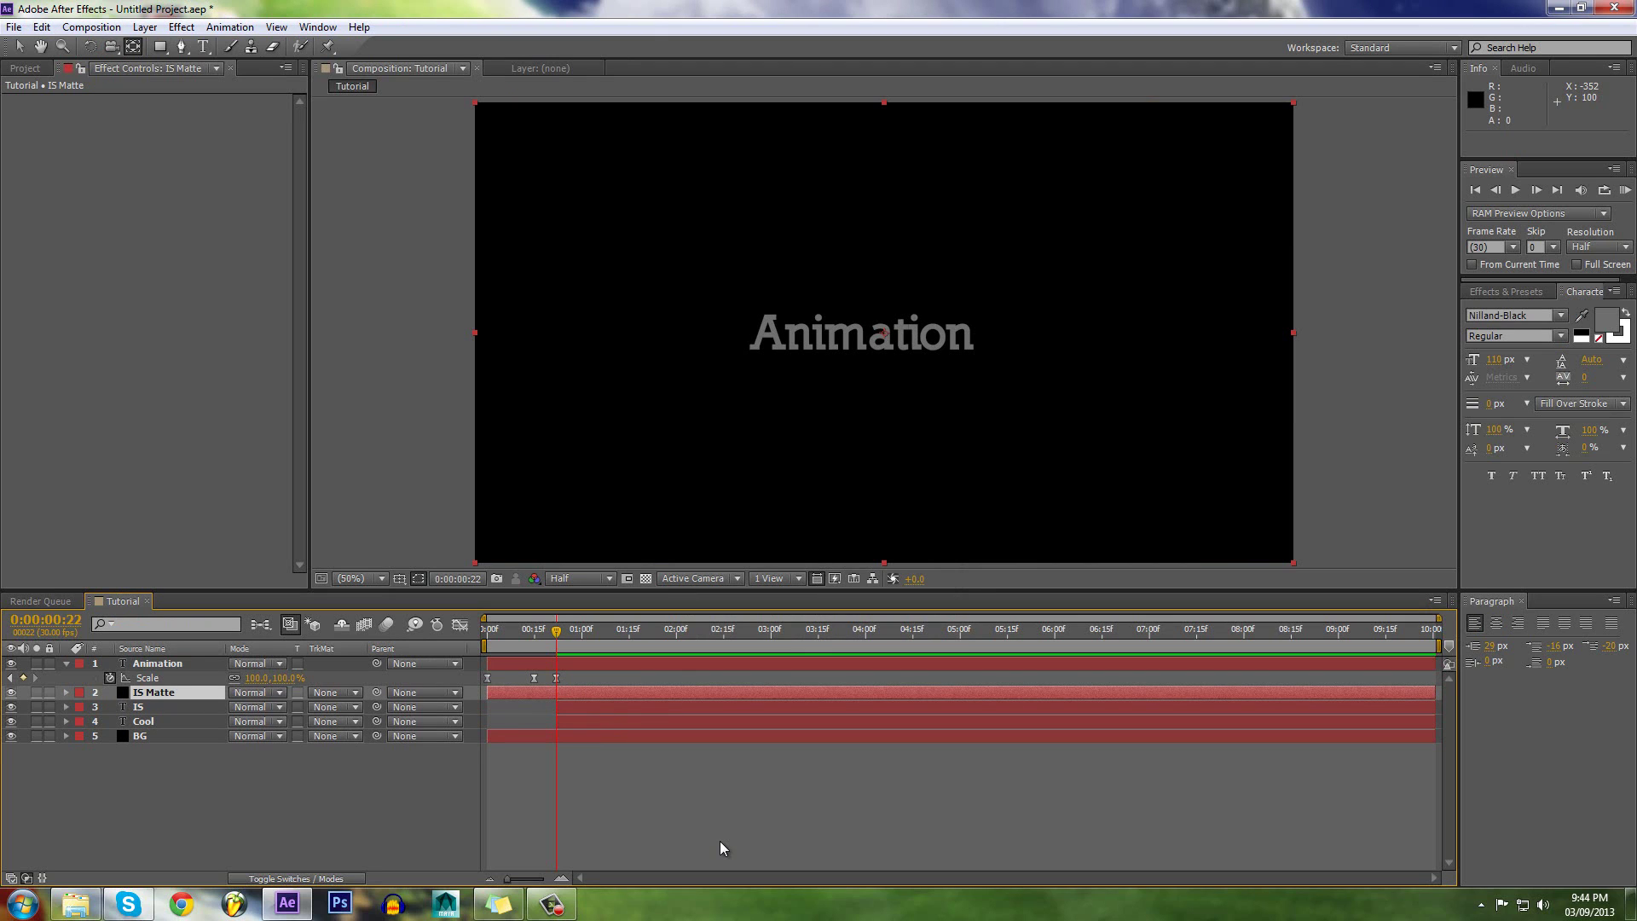
Step: Trim the IS Matte layer's start to 0:00:00:22 and use it as the Alpha Matte for the IS layer
key(alt+bracketleft)
click(343, 709)
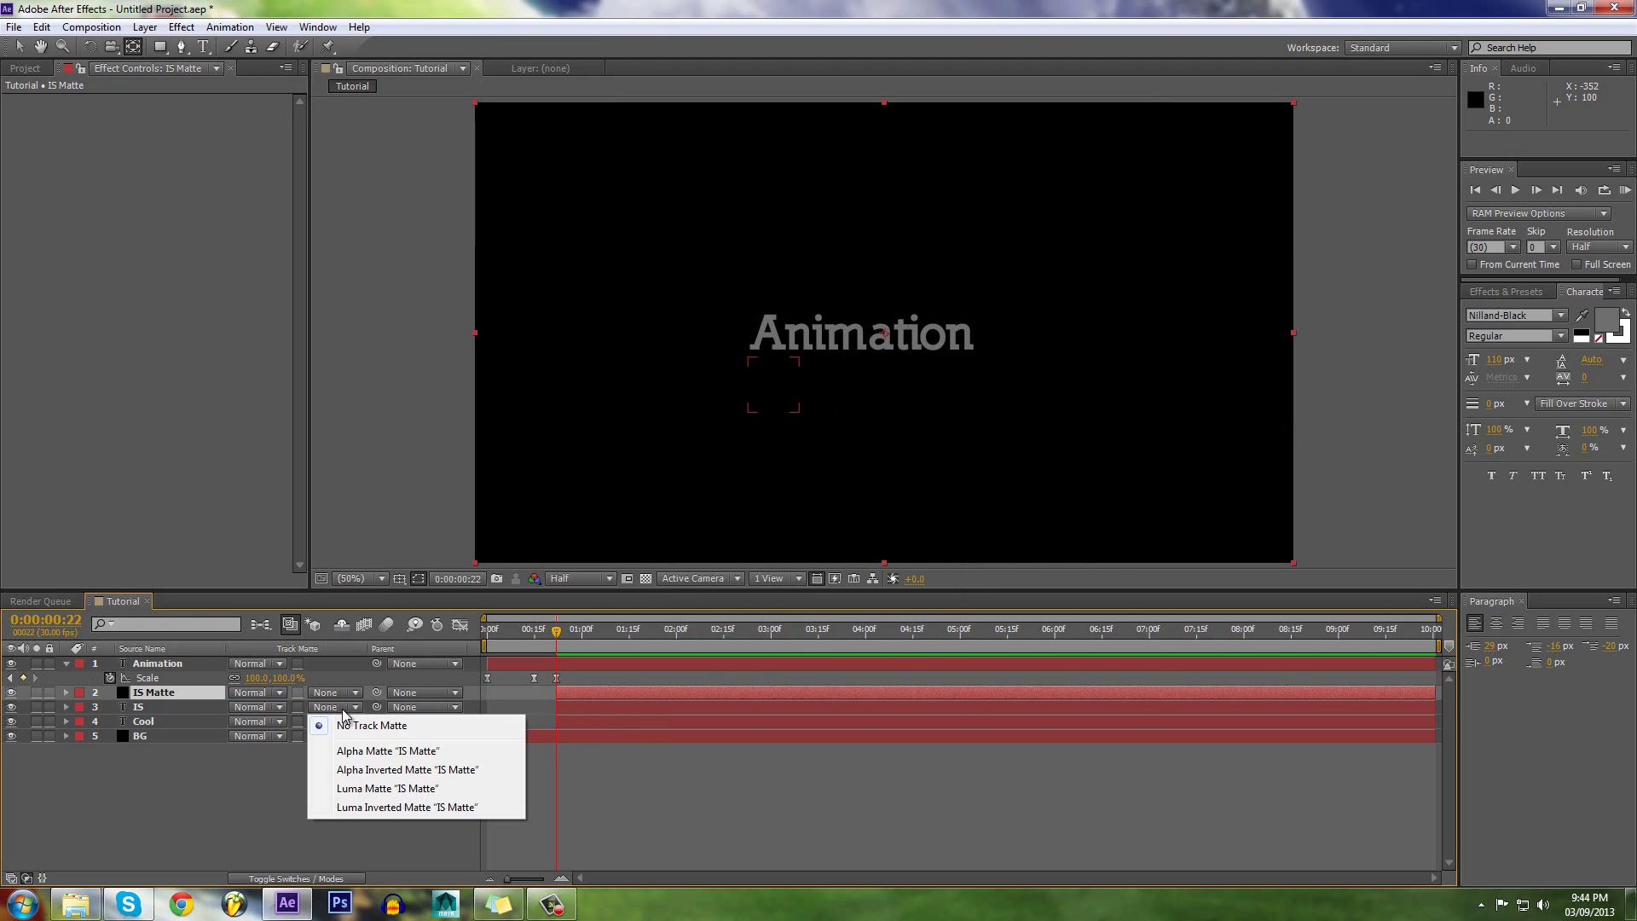
click(383, 755)
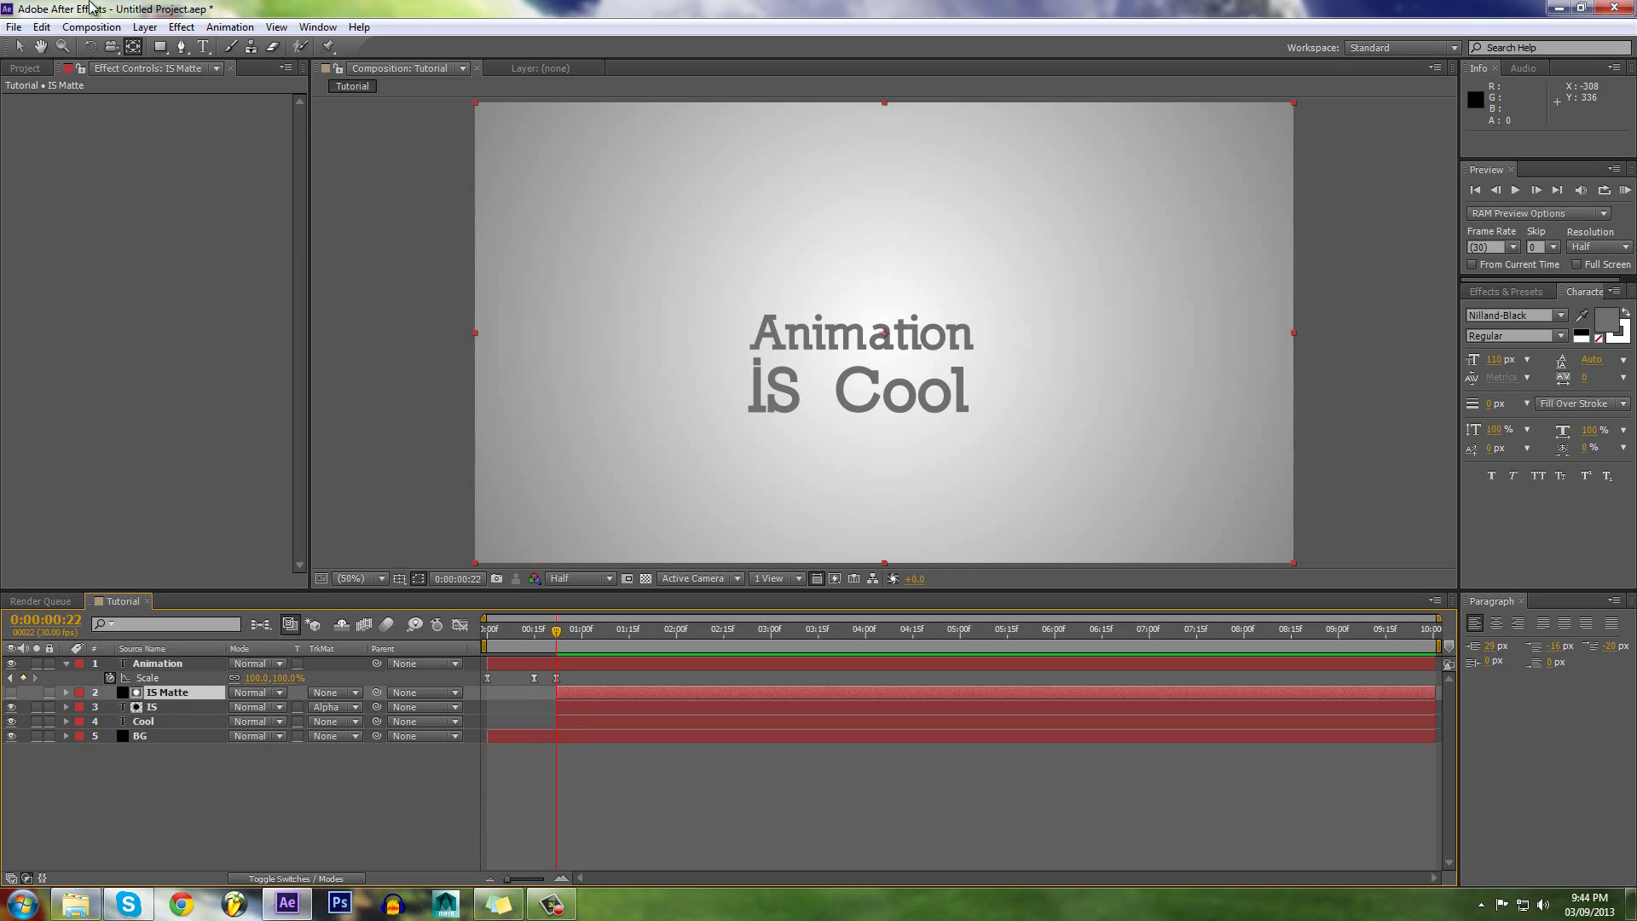
Step: Draw a rectangular mask on IS Matte spanning the composition's full width, from its top edge to the base of the word Animation
click(162, 47)
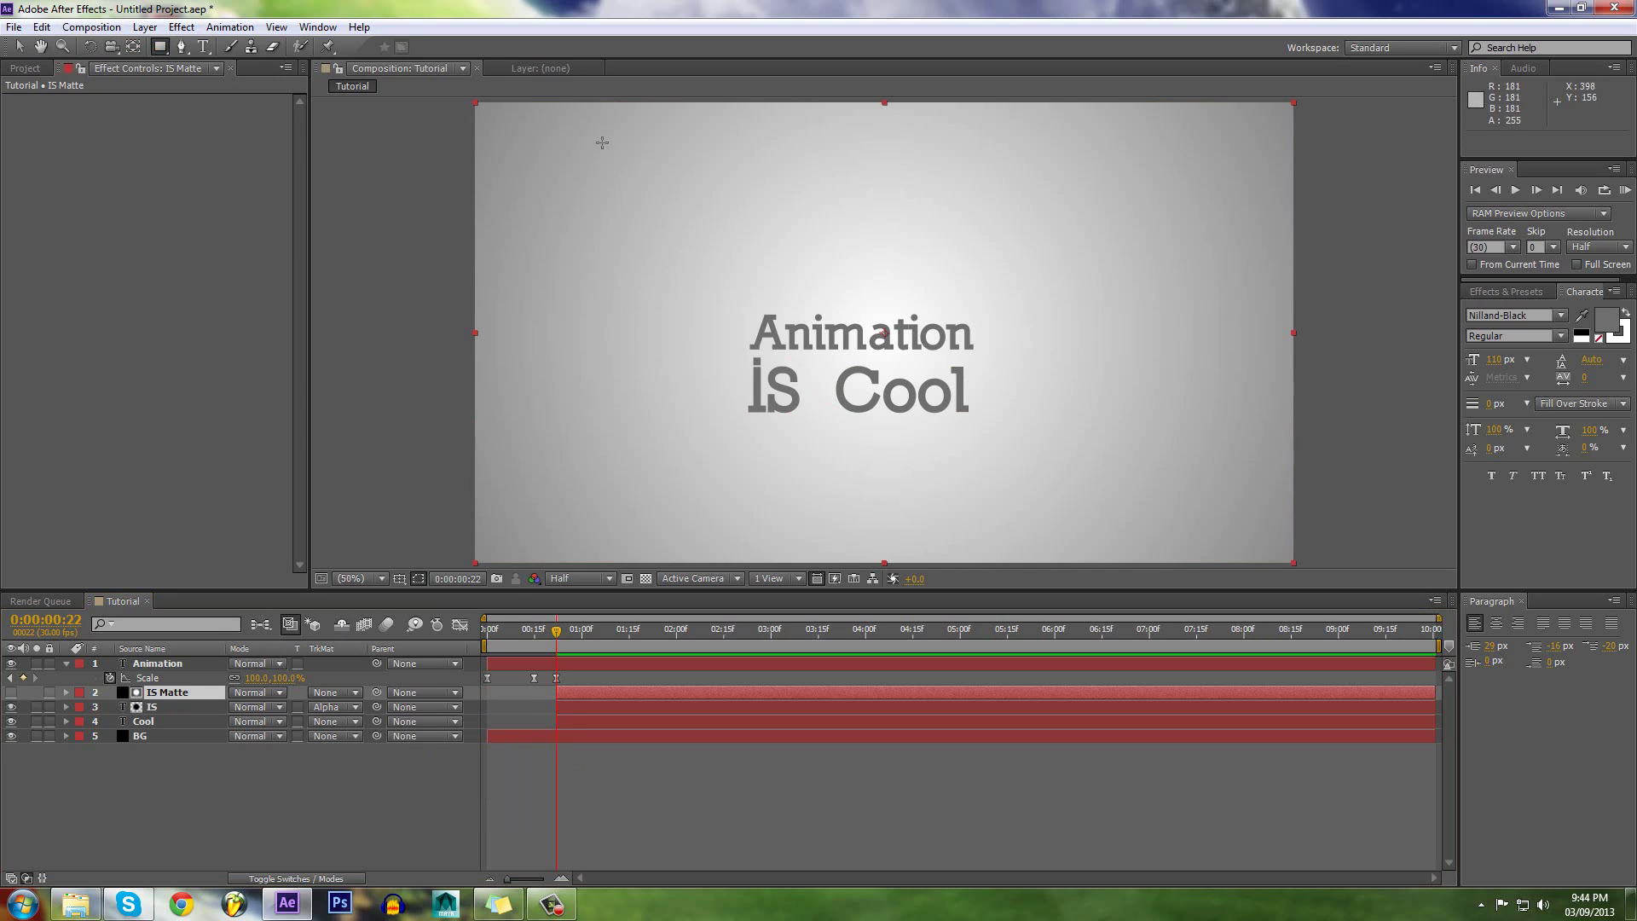
drag(472, 100, 1316, 350)
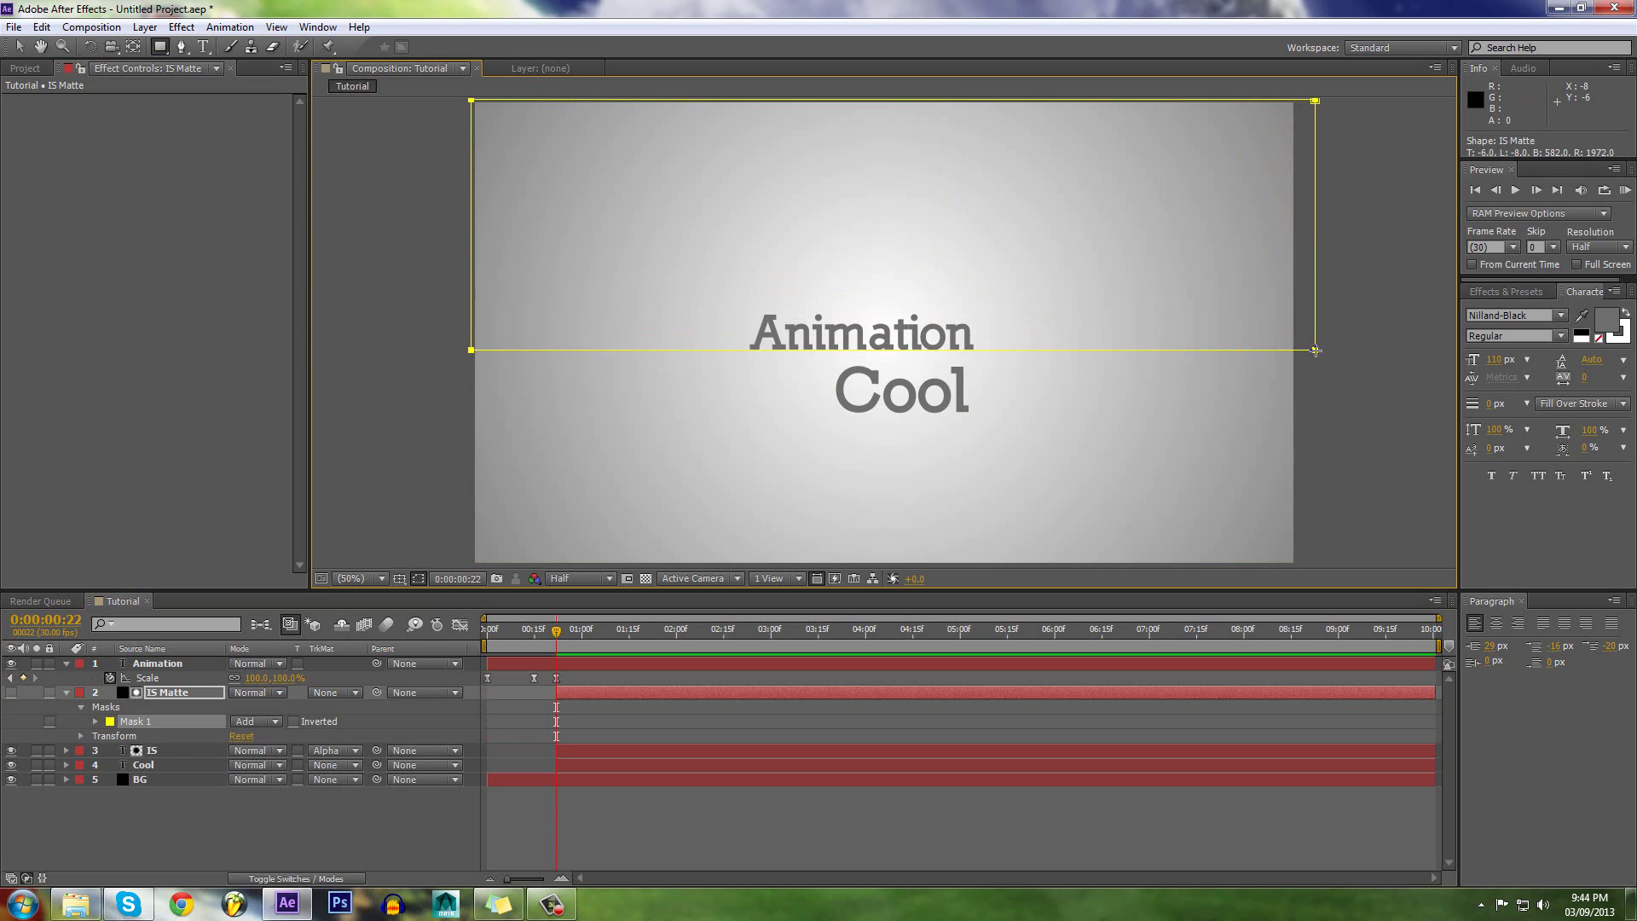
click(924, 827)
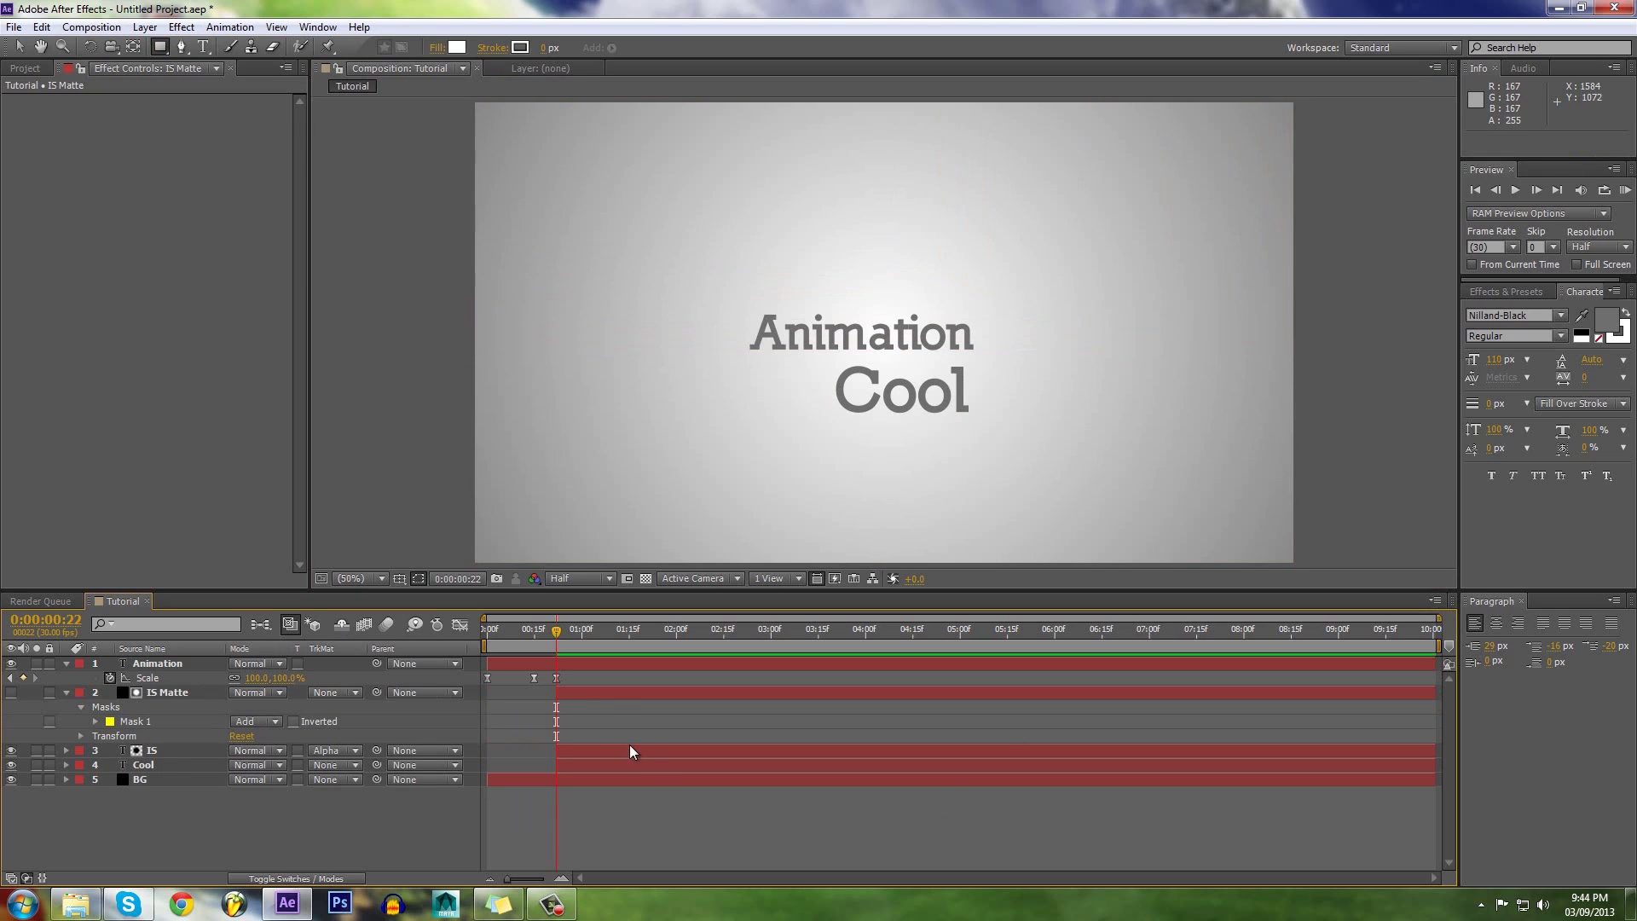
click(596, 695)
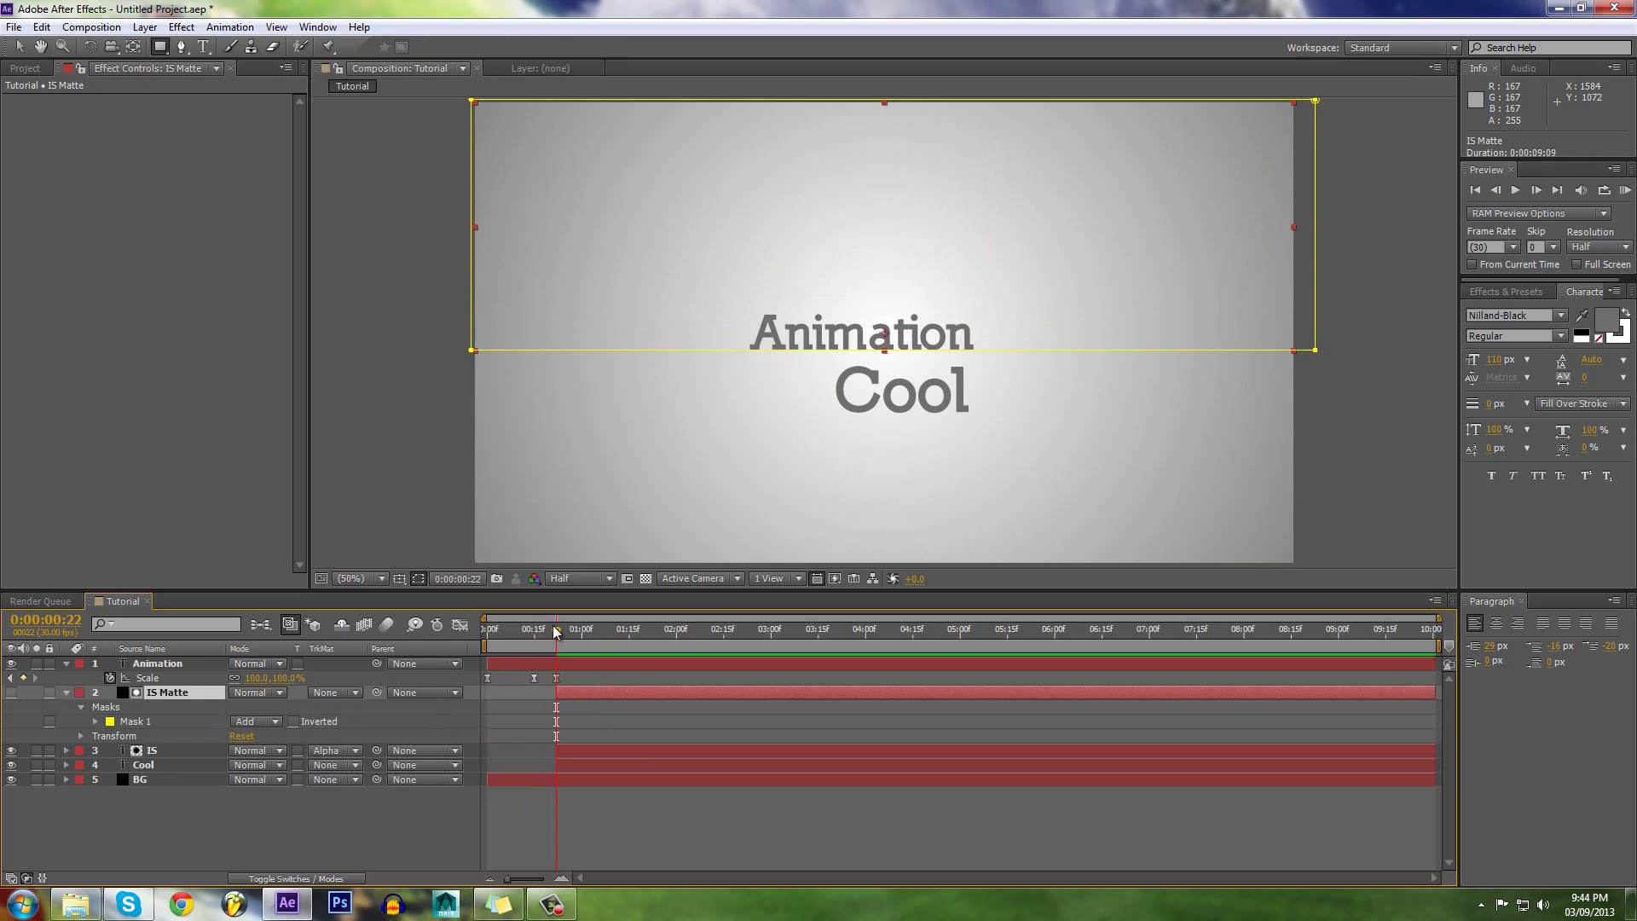
Step: Switch the IS layer's track matte to Alpha Inverted Matte "IS Matte"
drag(559, 630, 570, 630)
click(574, 755)
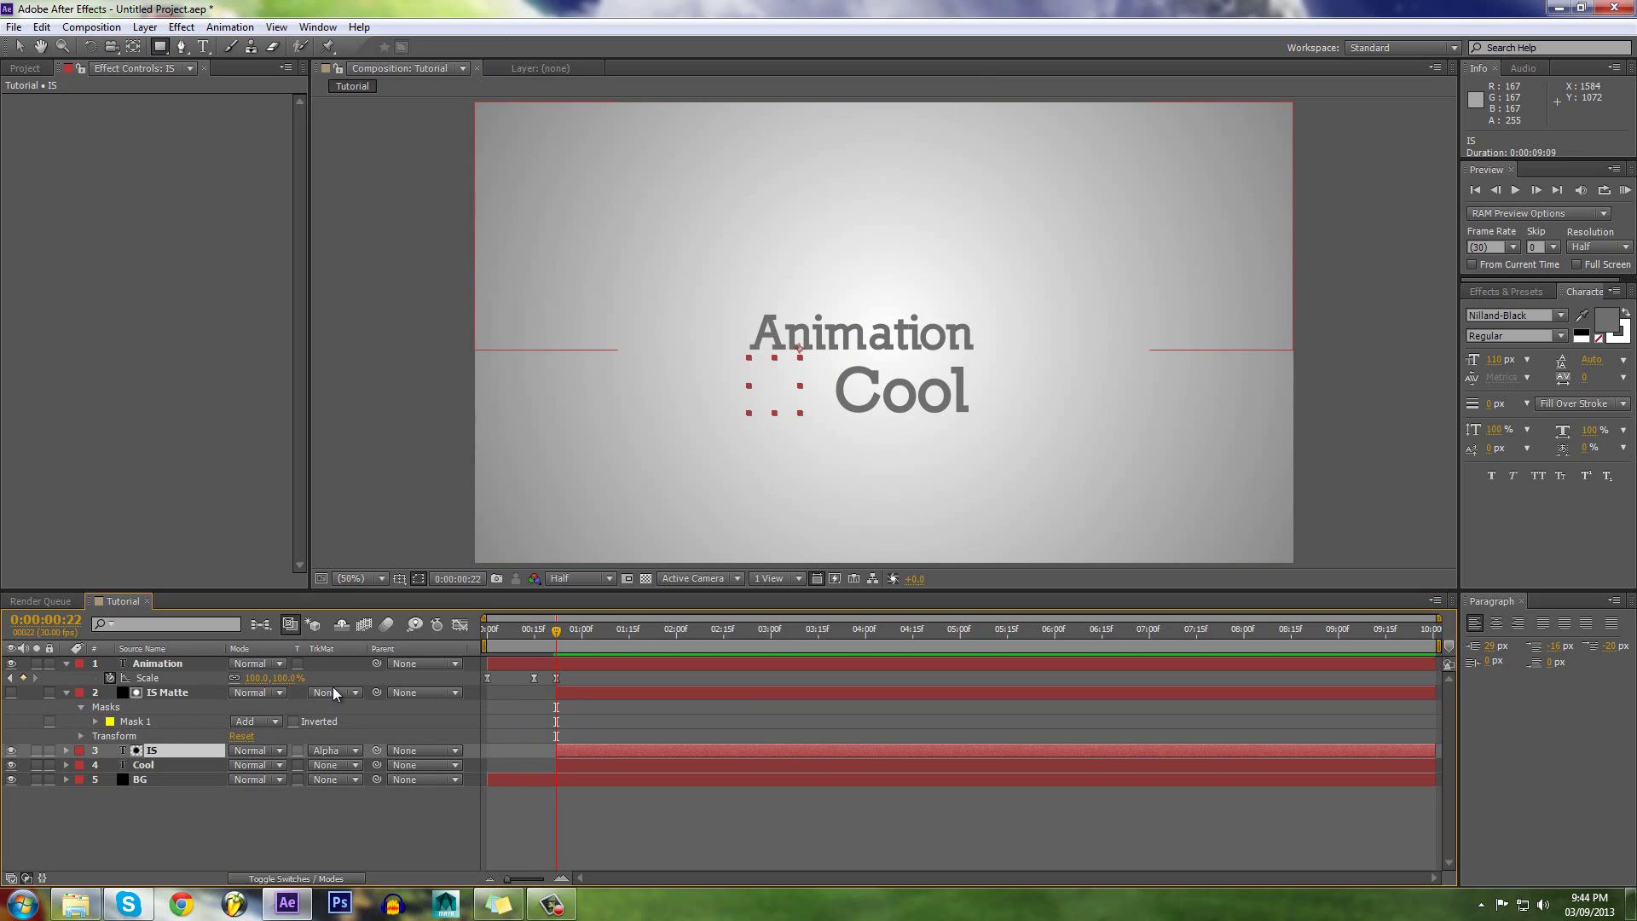
click(326, 751)
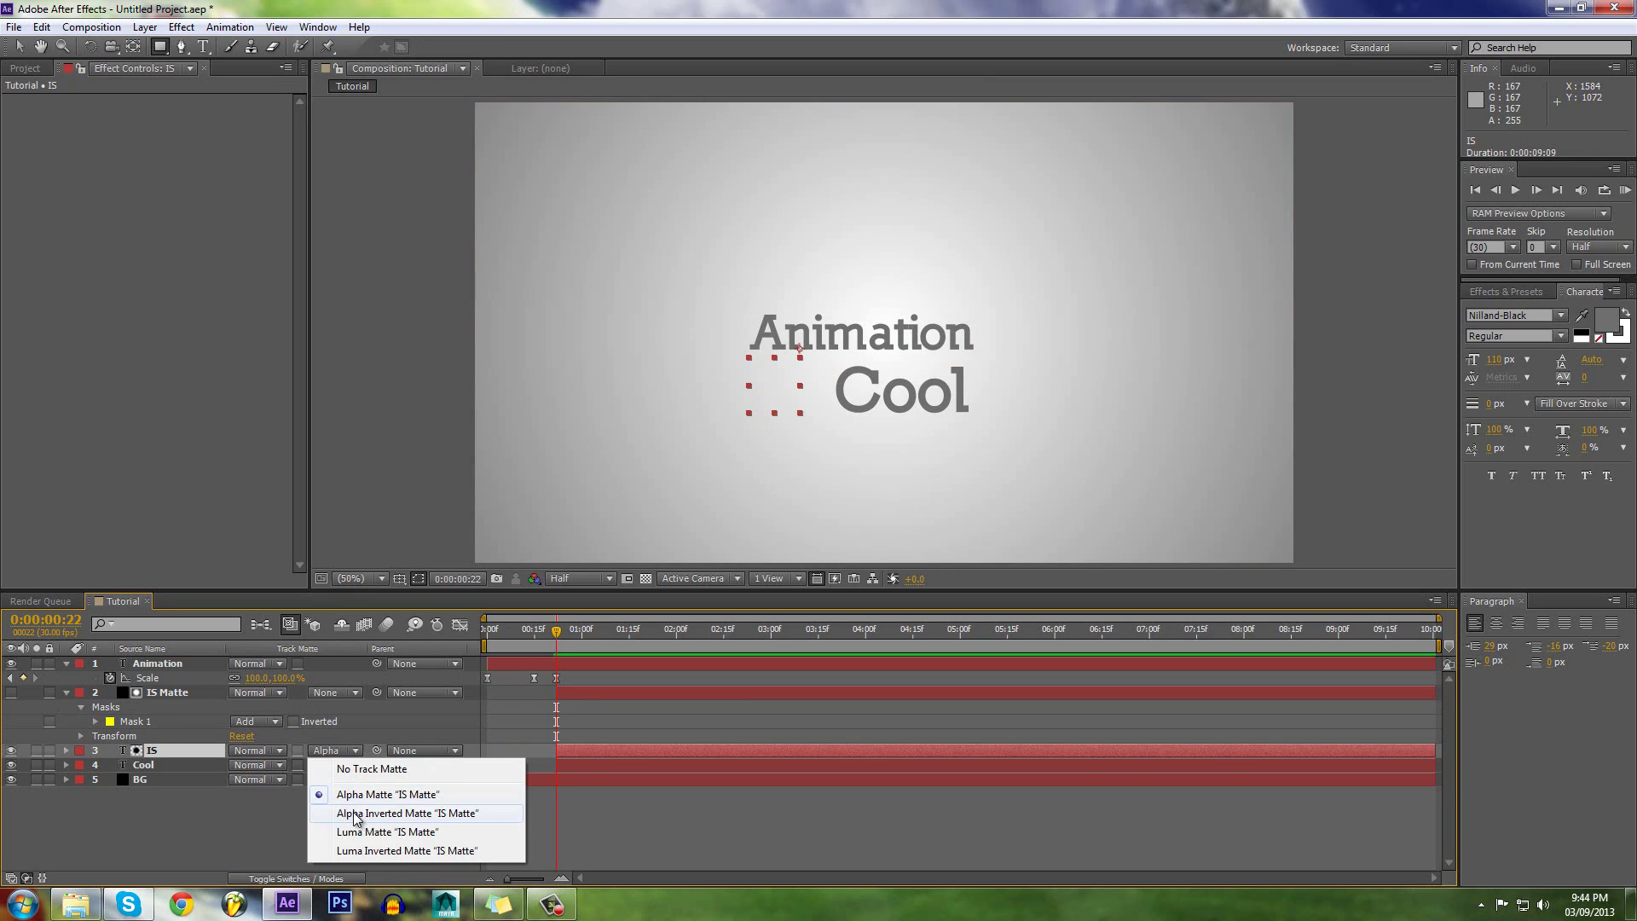
click(356, 814)
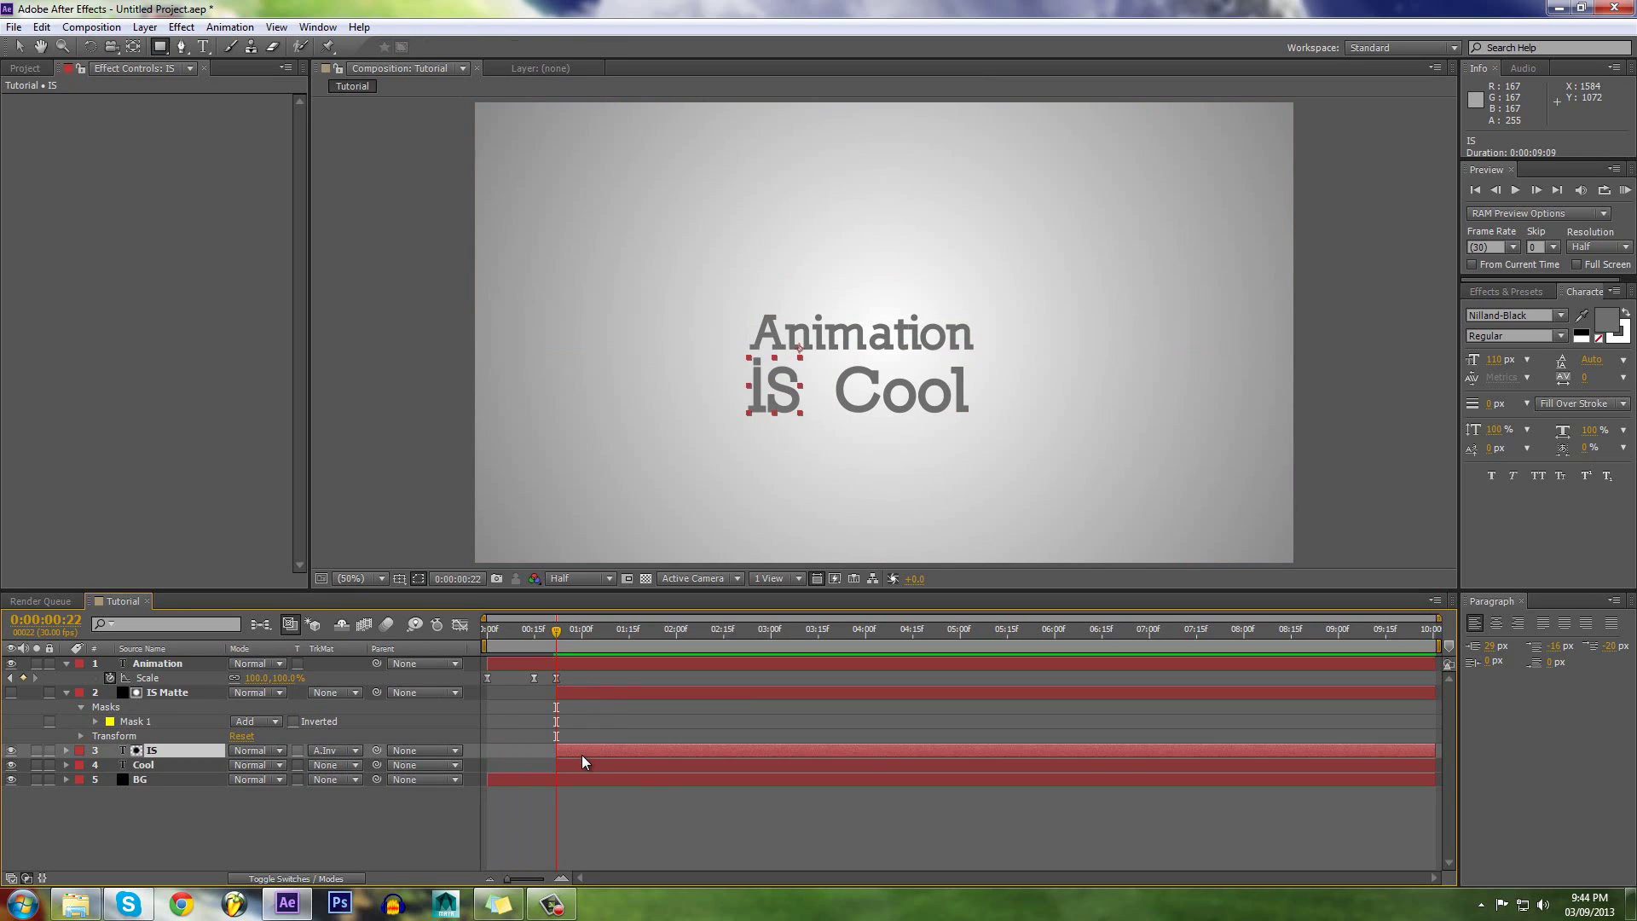
key(r)
mouse_move(266, 770)
mouse_down()
mouse_move(325, 744)
mouse_move(252, 771)
mouse_up()
key(ctrl+z)
click(731, 824)
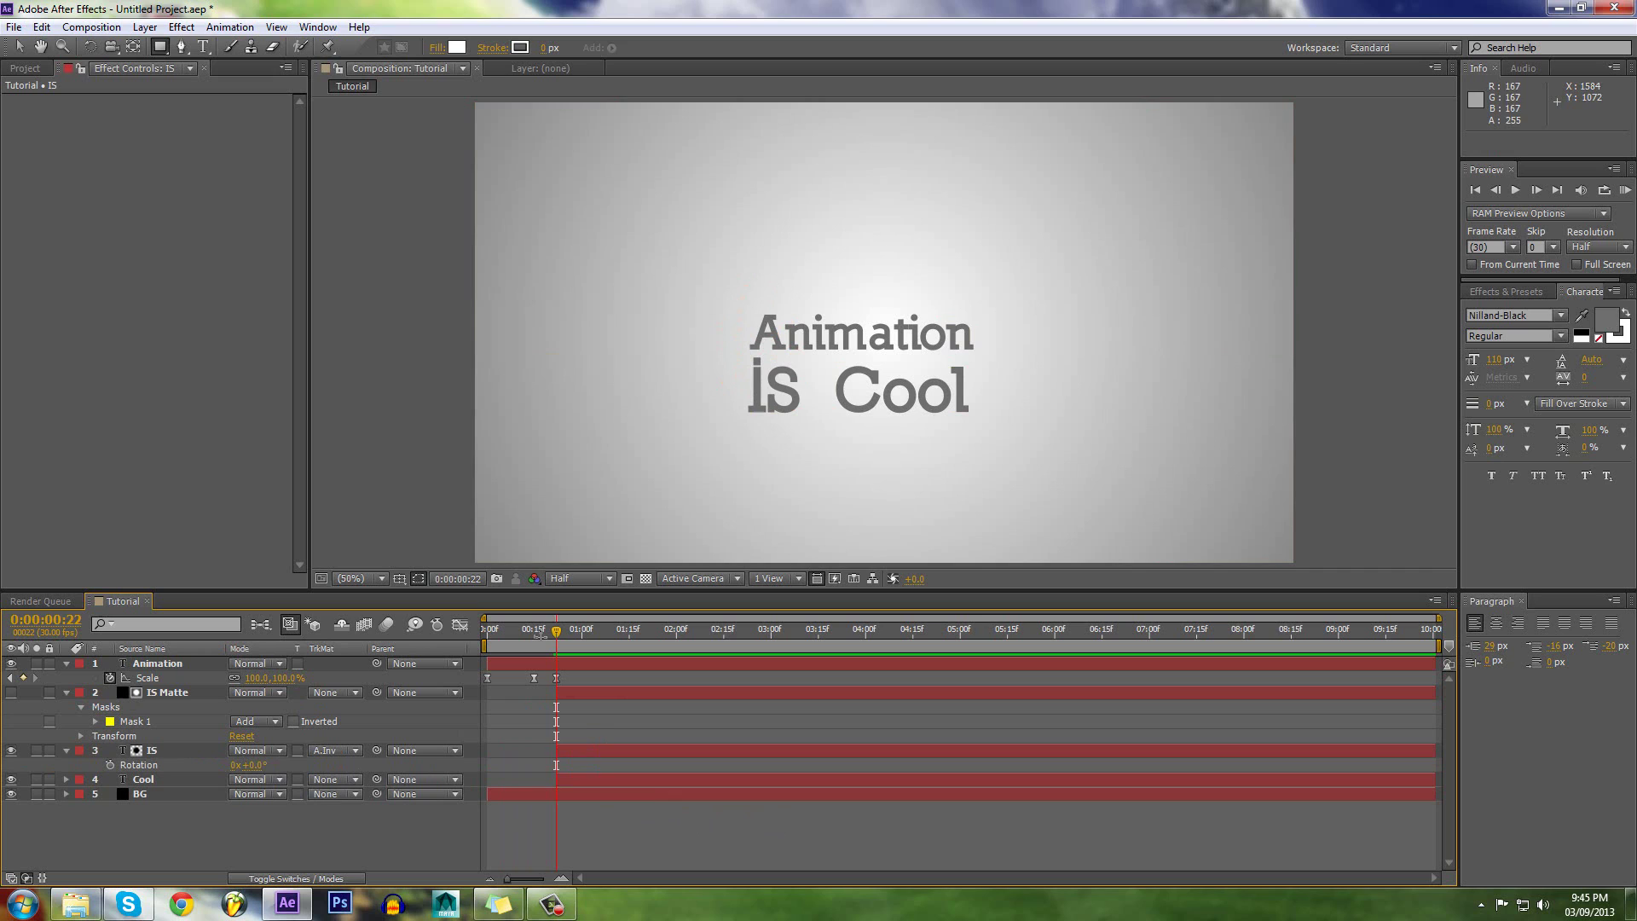
Step: Move the IS layer's anchor point sideways so it sits centred above the word
click(134, 47)
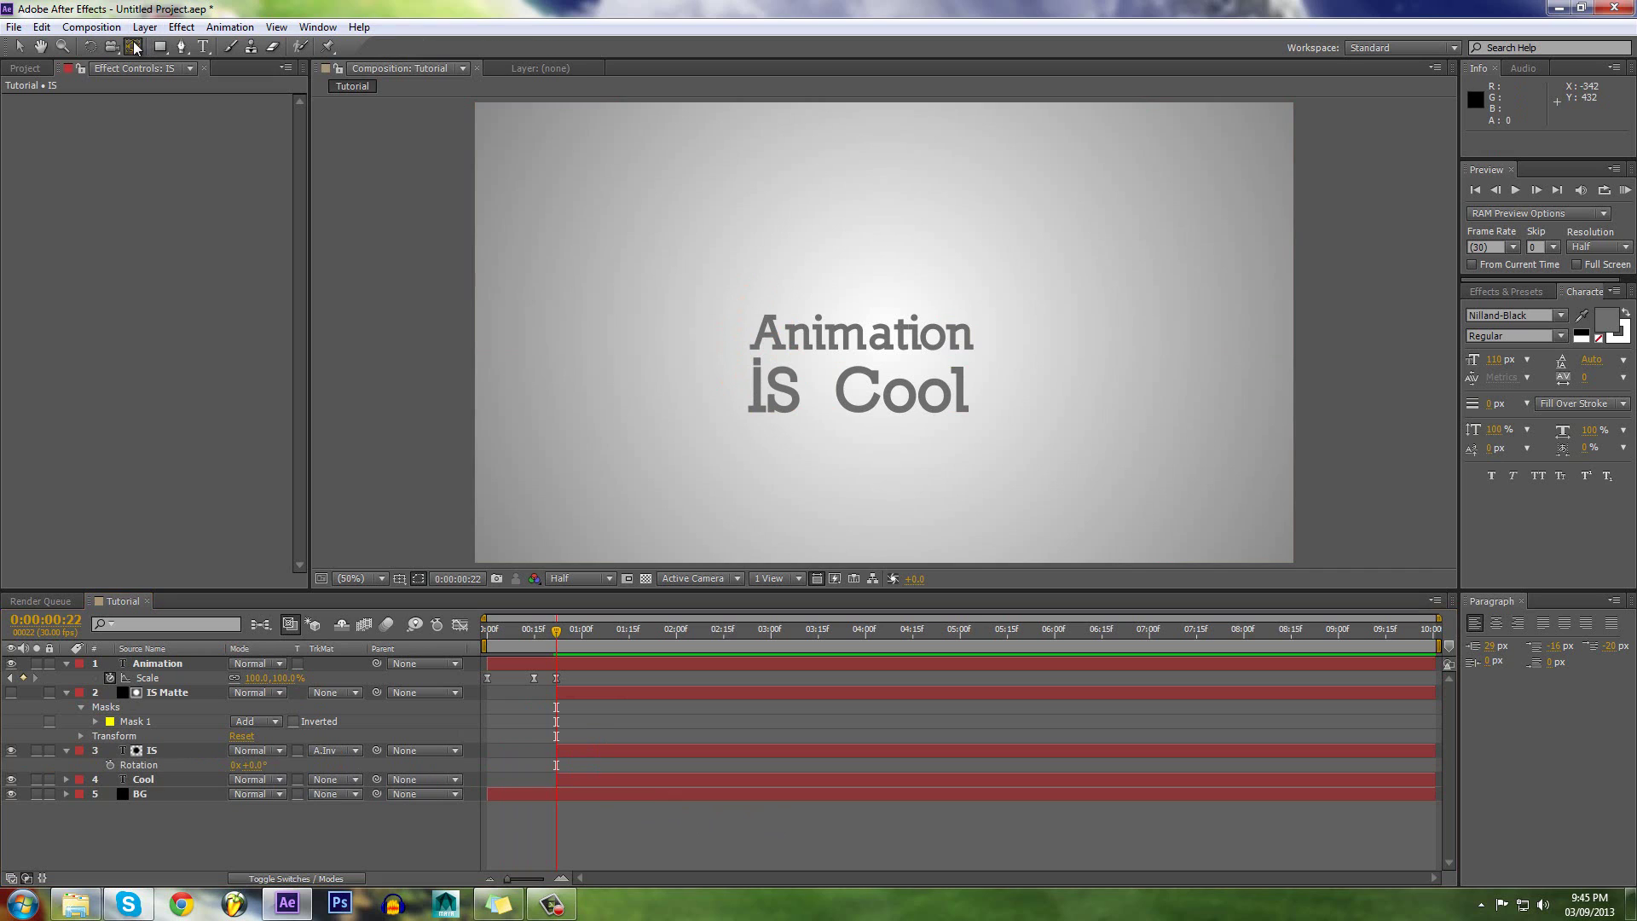
click(668, 752)
mouse_move(787, 354)
mouse_down()
mouse_move(857, 368)
mouse_move(779, 349)
mouse_up()
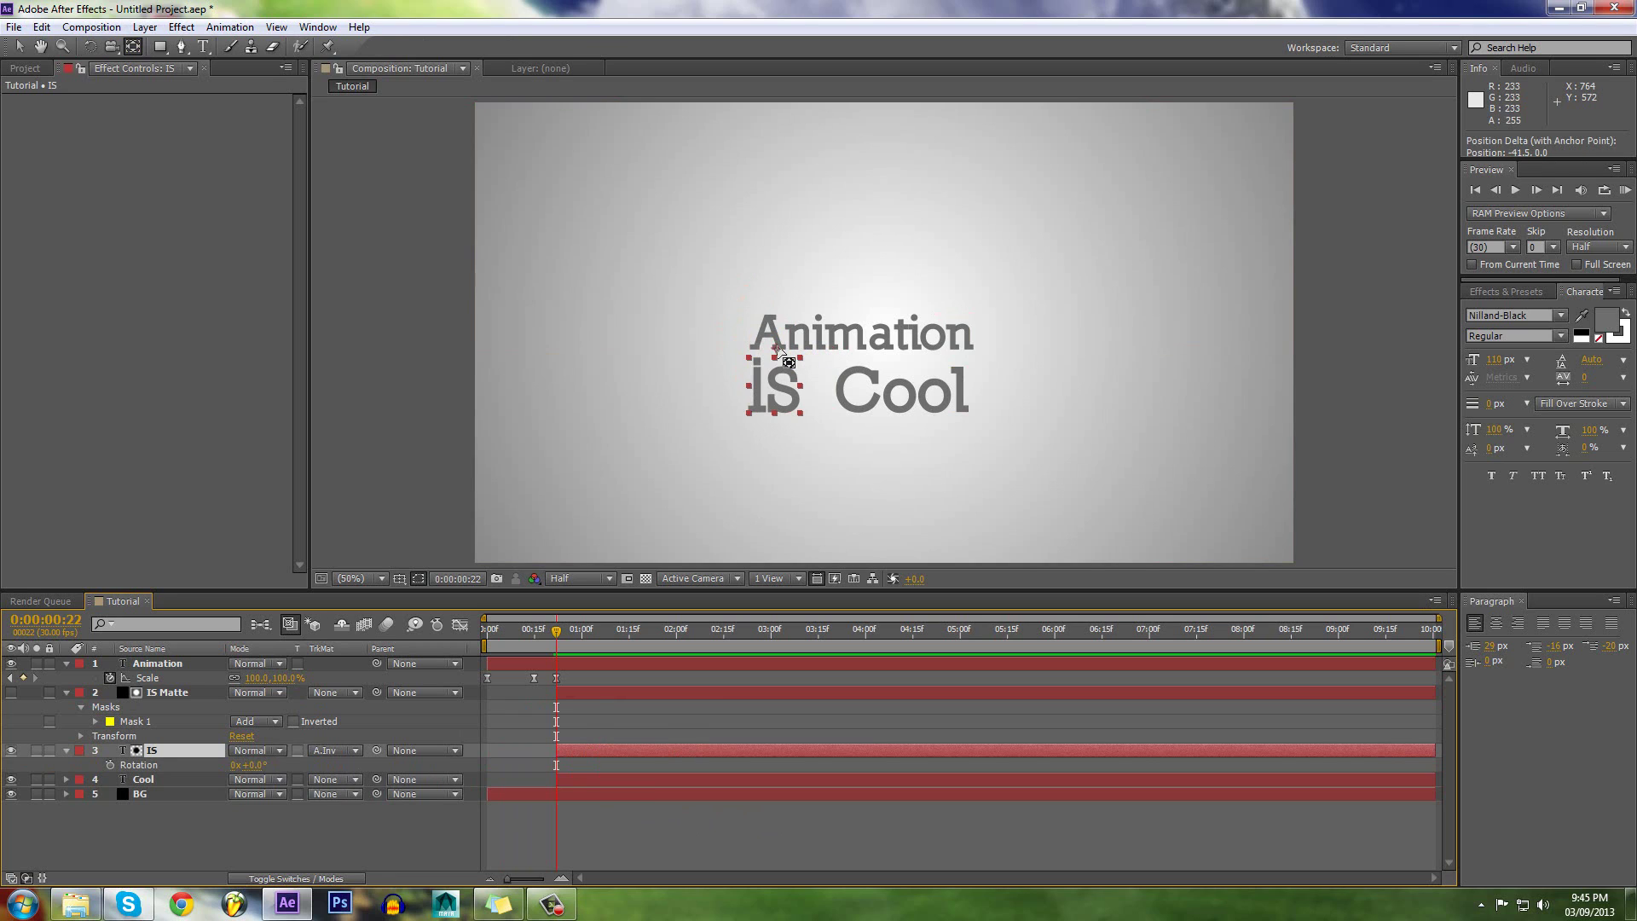
click(637, 708)
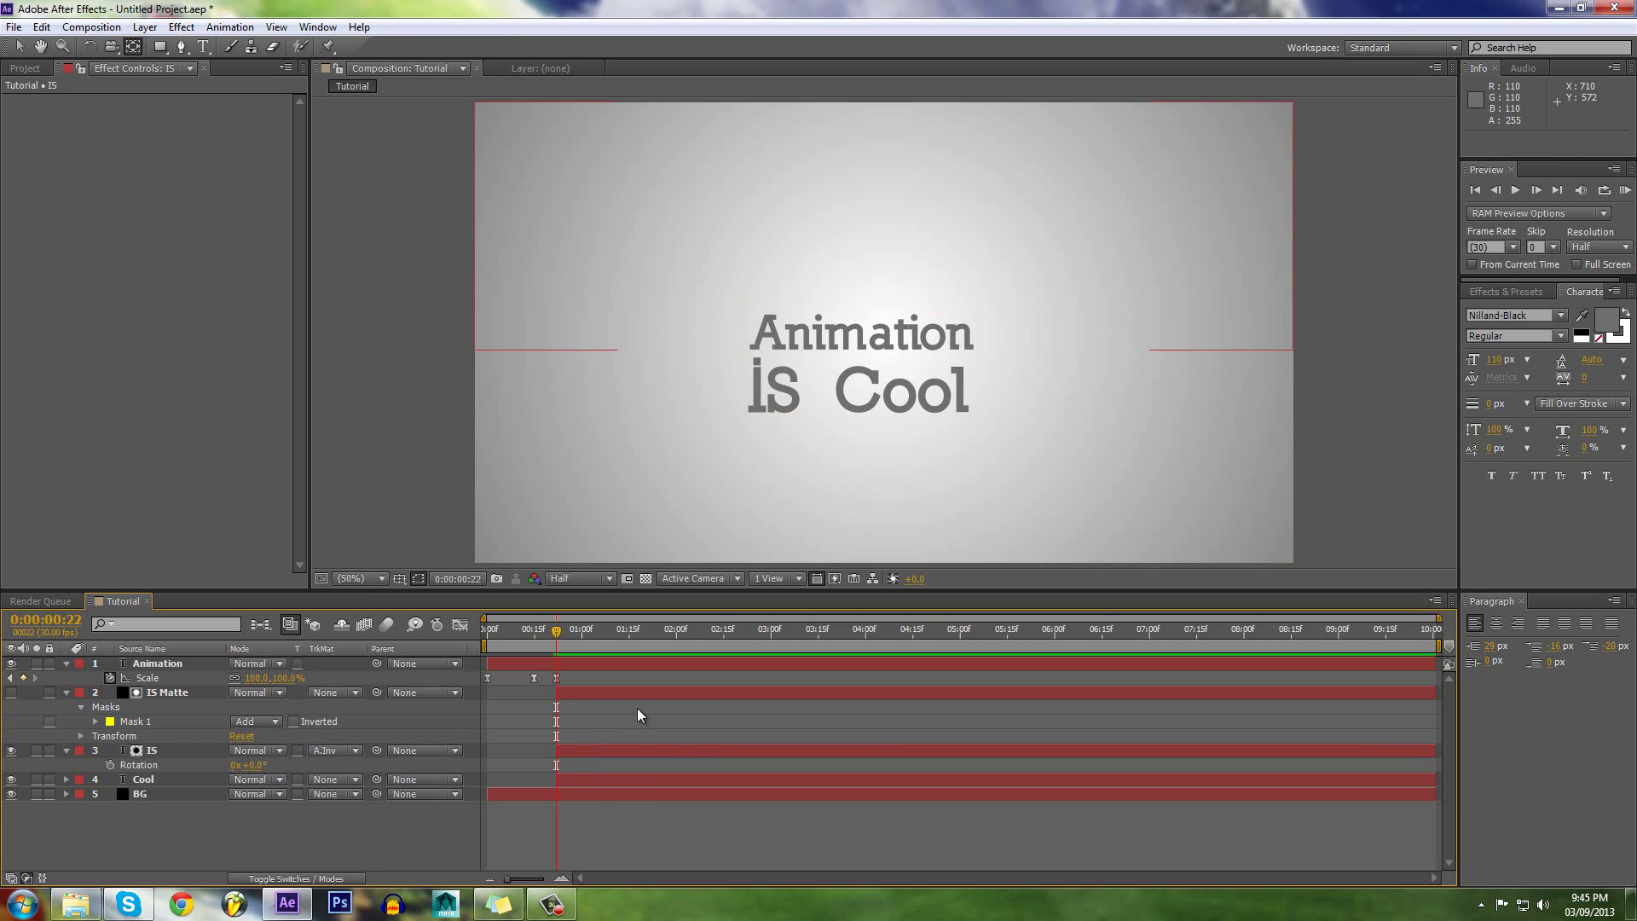
click(622, 754)
click(614, 822)
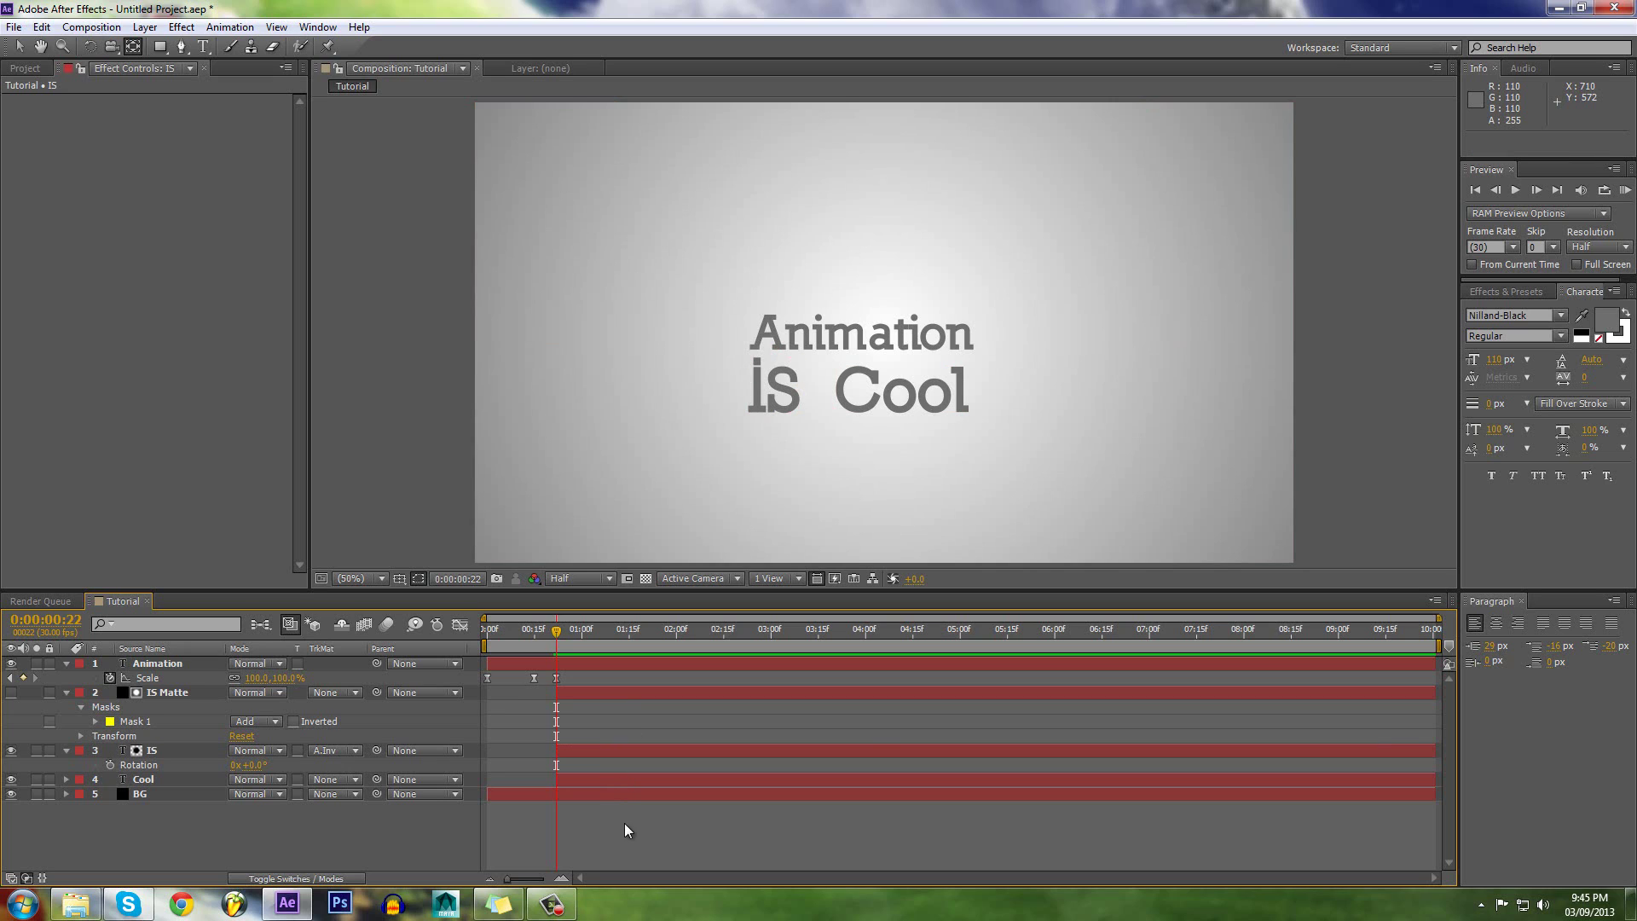
Step: Start Position keyframing on the IS layer at 0:00:00:22 and raise the word behind Animation to 706, 423
click(610, 754)
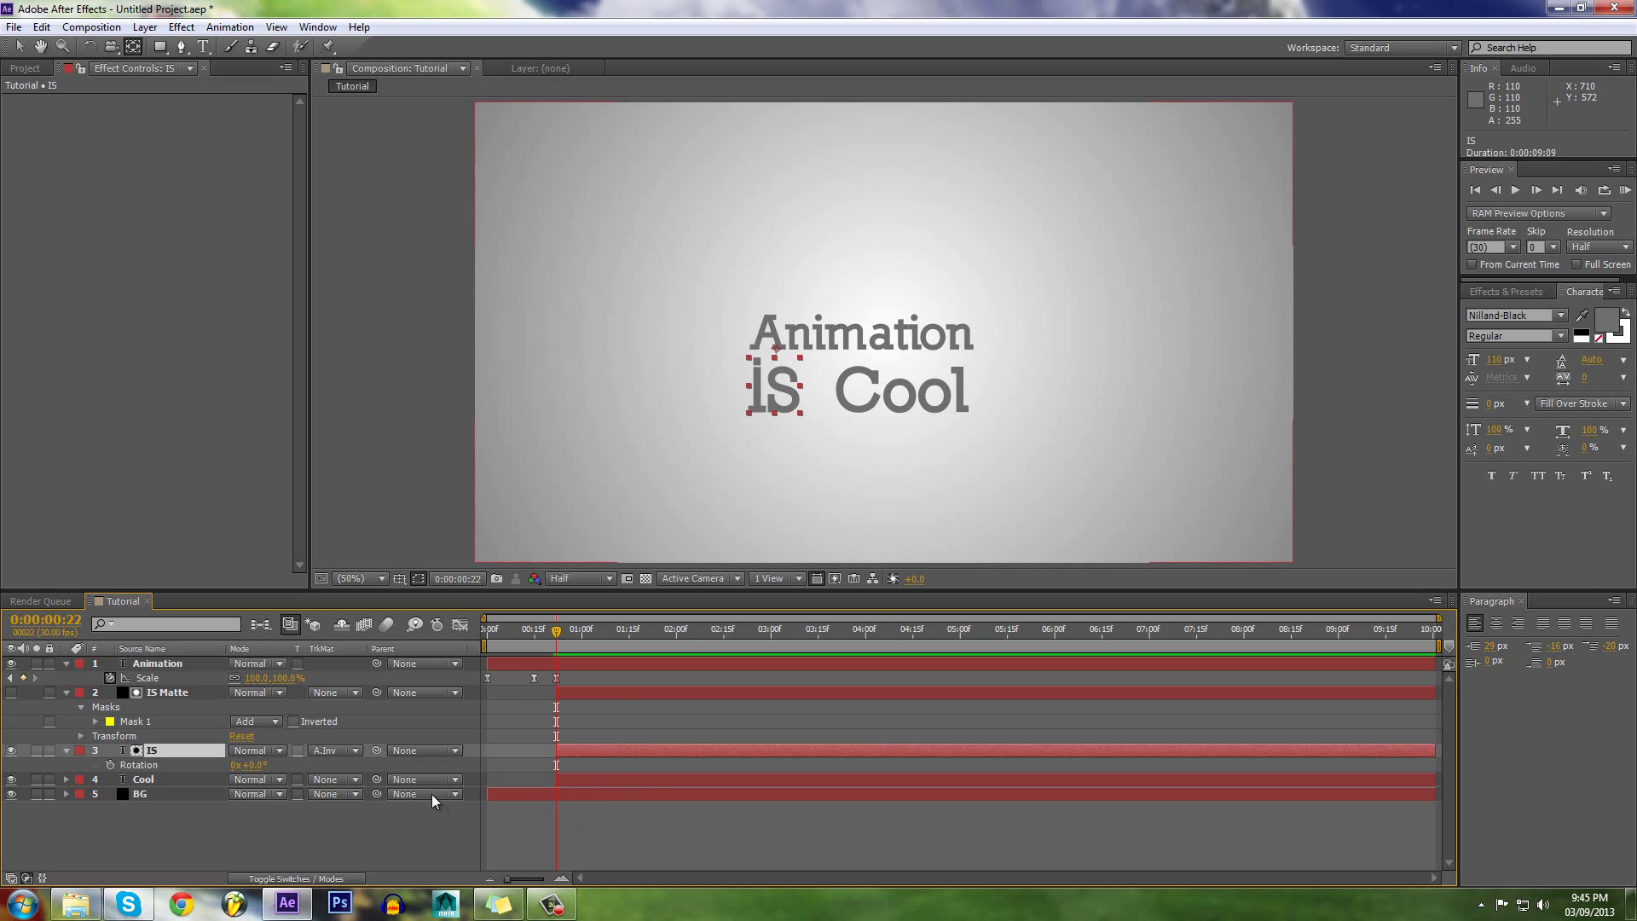
key(p)
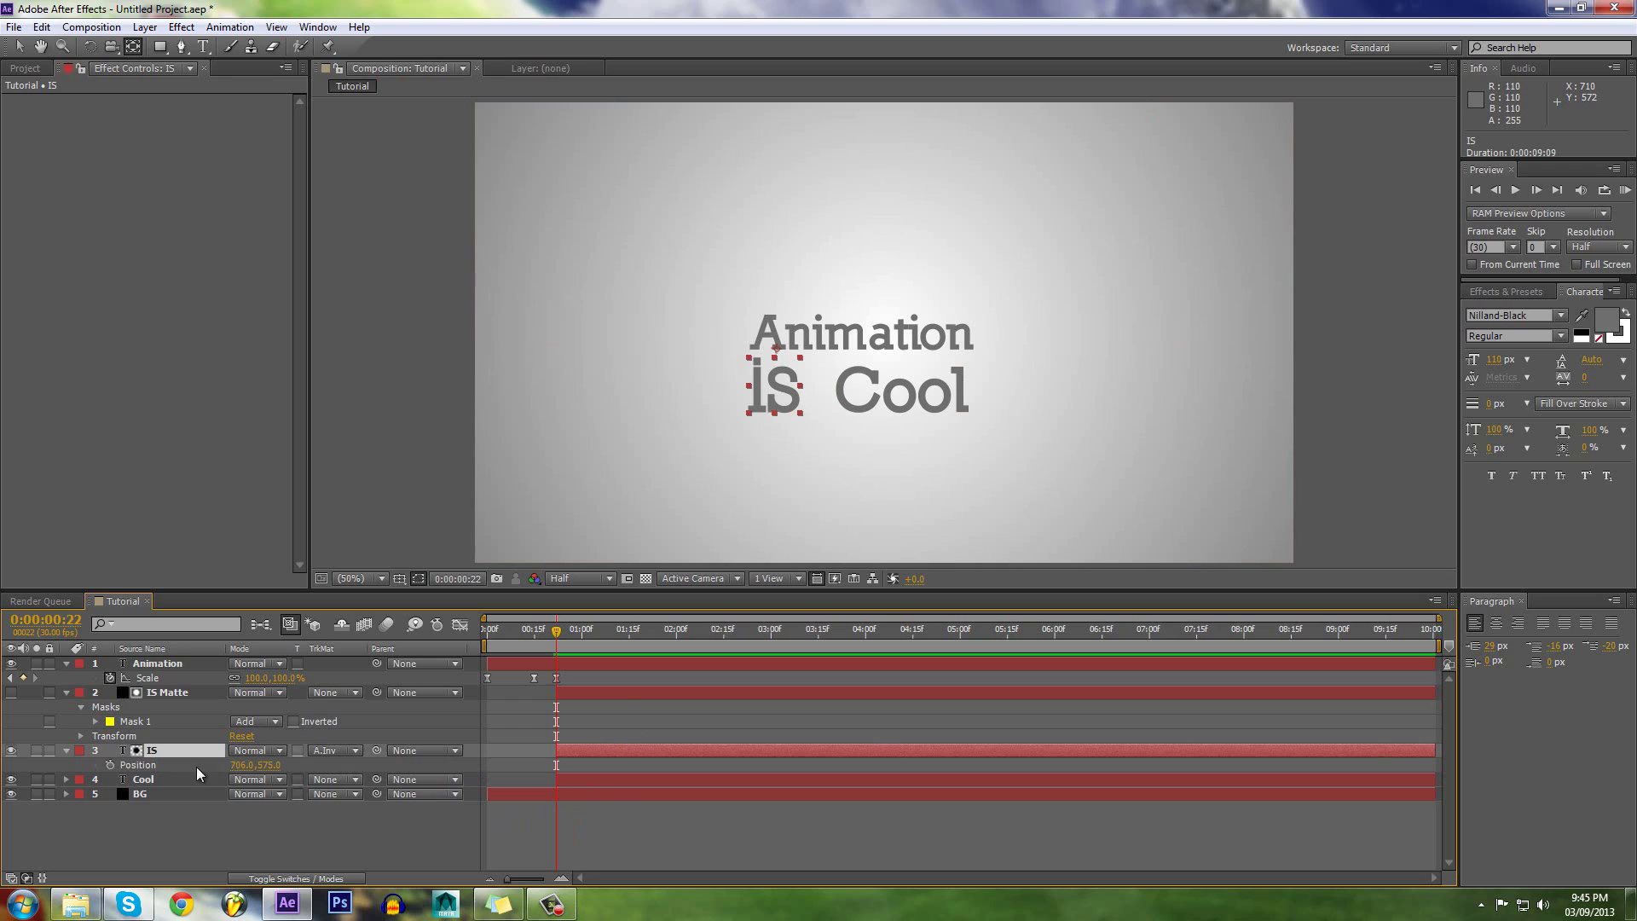
click(110, 765)
drag(265, 767, 120, 778)
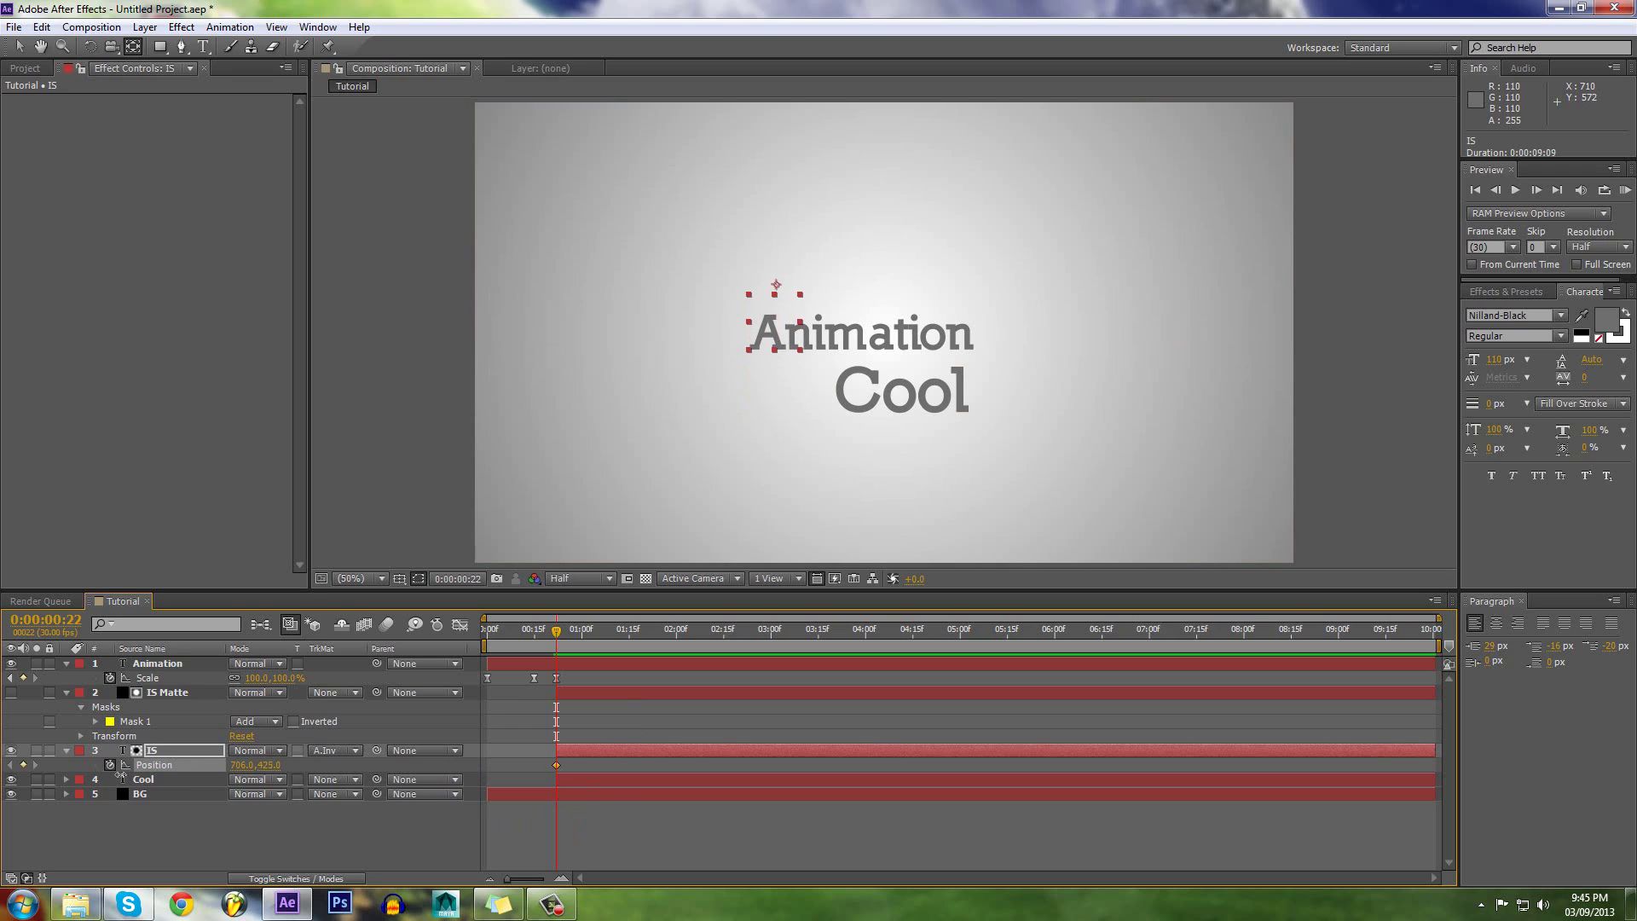
Step: Align the lower edge of the IS Matte mask exactly with the base of the word Animation
click(571, 692)
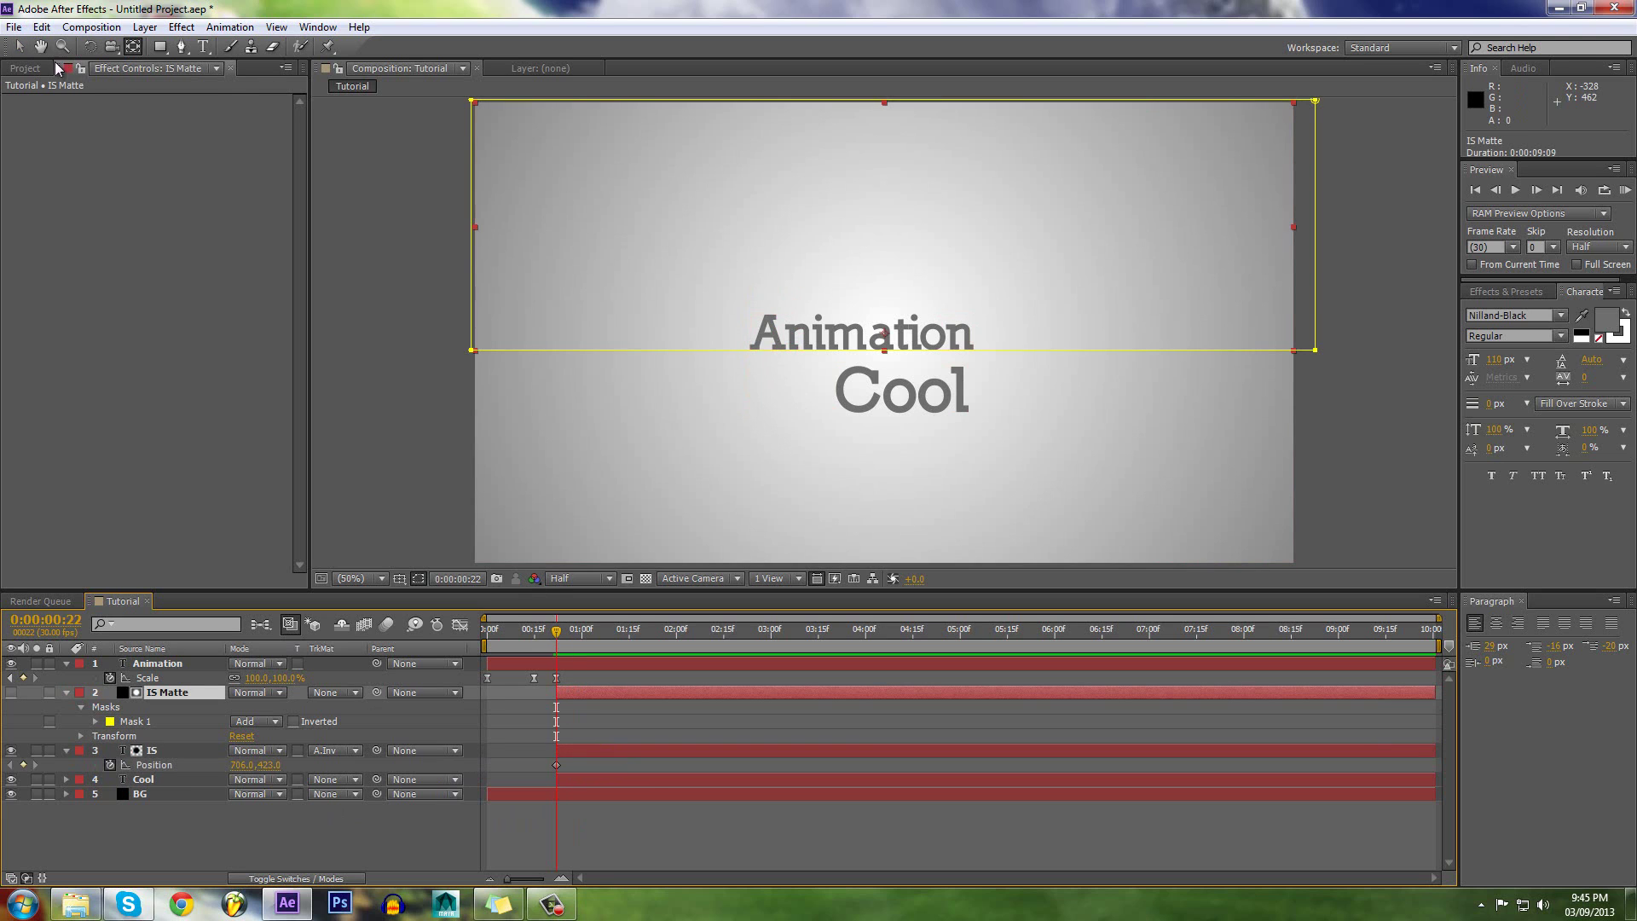
click(19, 47)
scroll(648, 367, up, 2)
scroll(1208, 322, up, 1)
drag(1161, 294, 1055, 364)
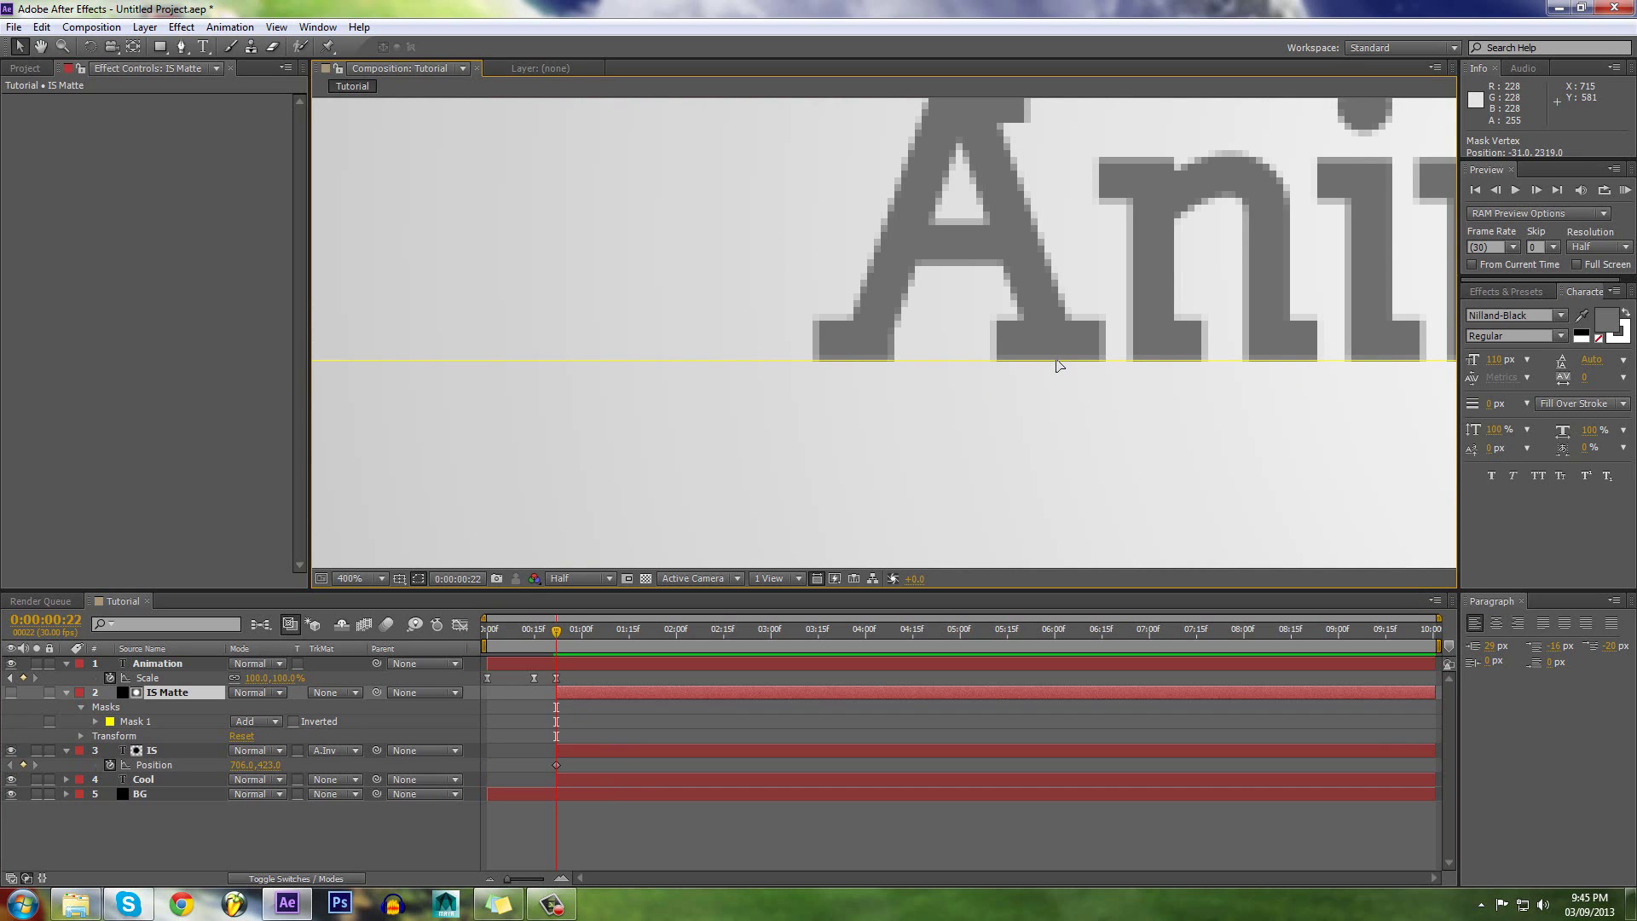
scroll(1023, 401, down, 4)
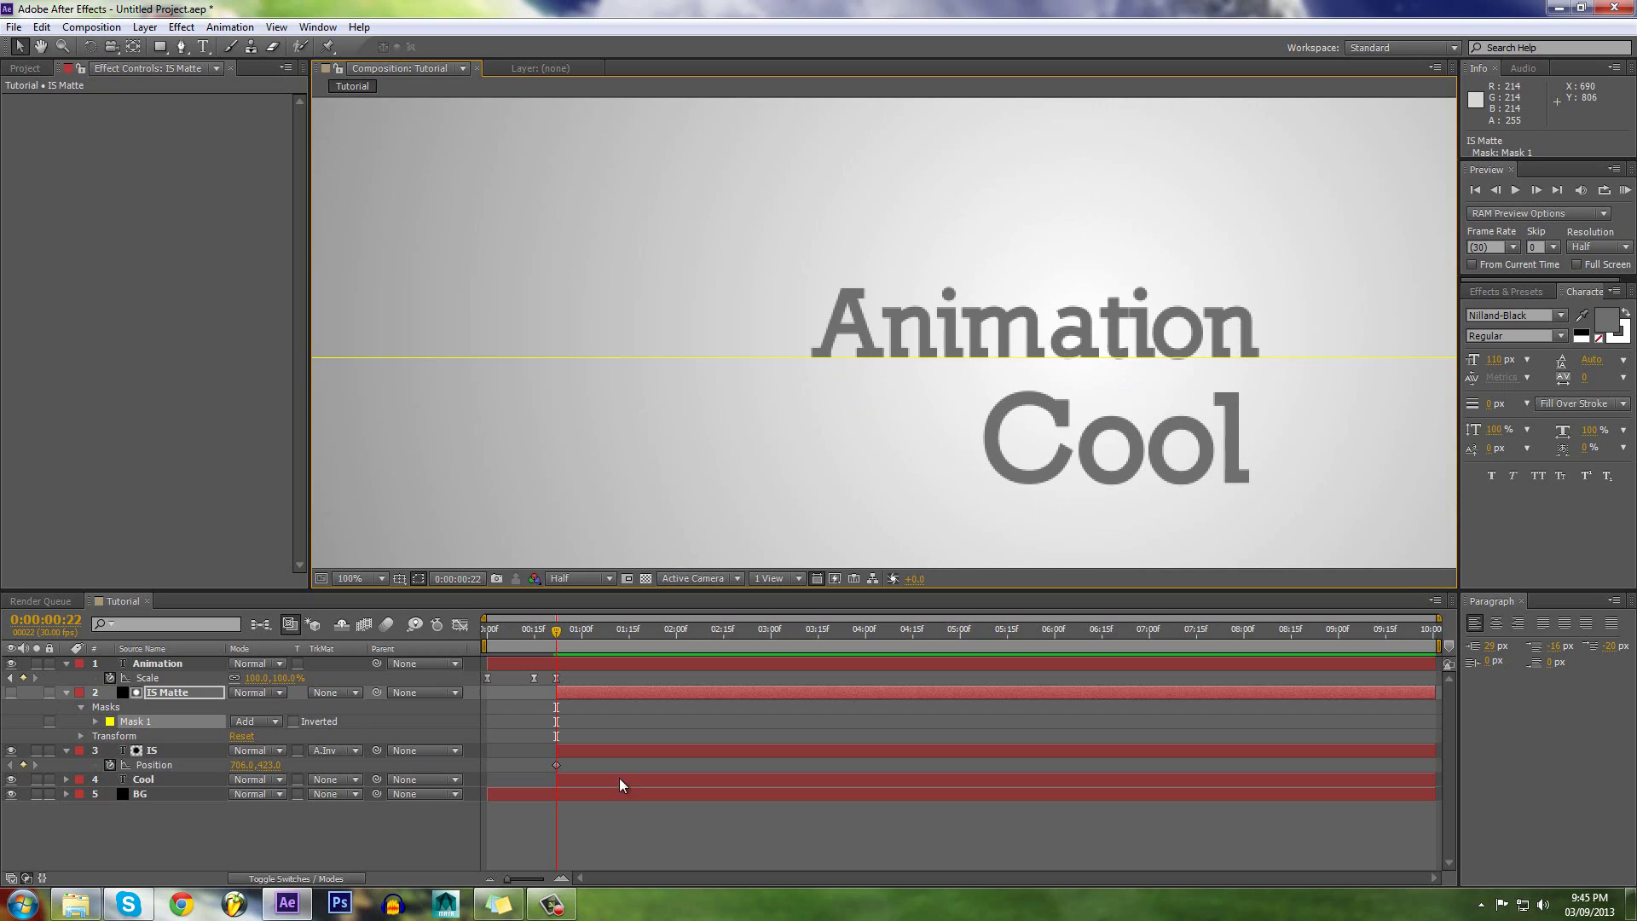
click(597, 825)
Step: Add an overshoot Position keyframe of 706, 598 to the IS layer at 0:00:01:05
drag(557, 631, 575, 632)
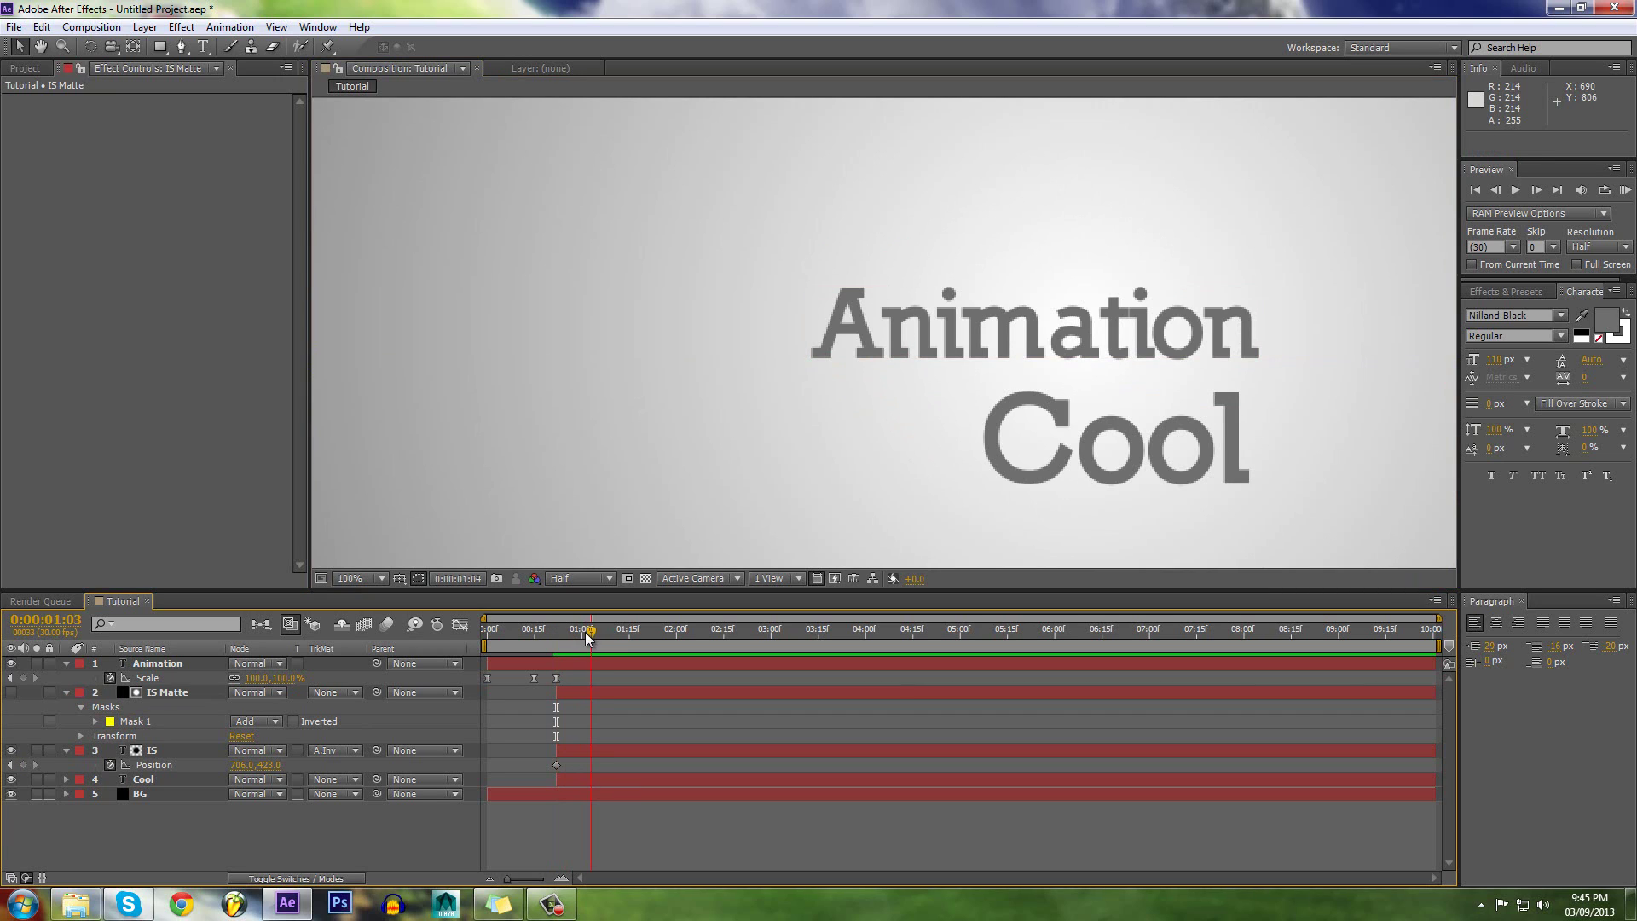
click(245, 777)
click(244, 765)
drag(266, 772, 417, 765)
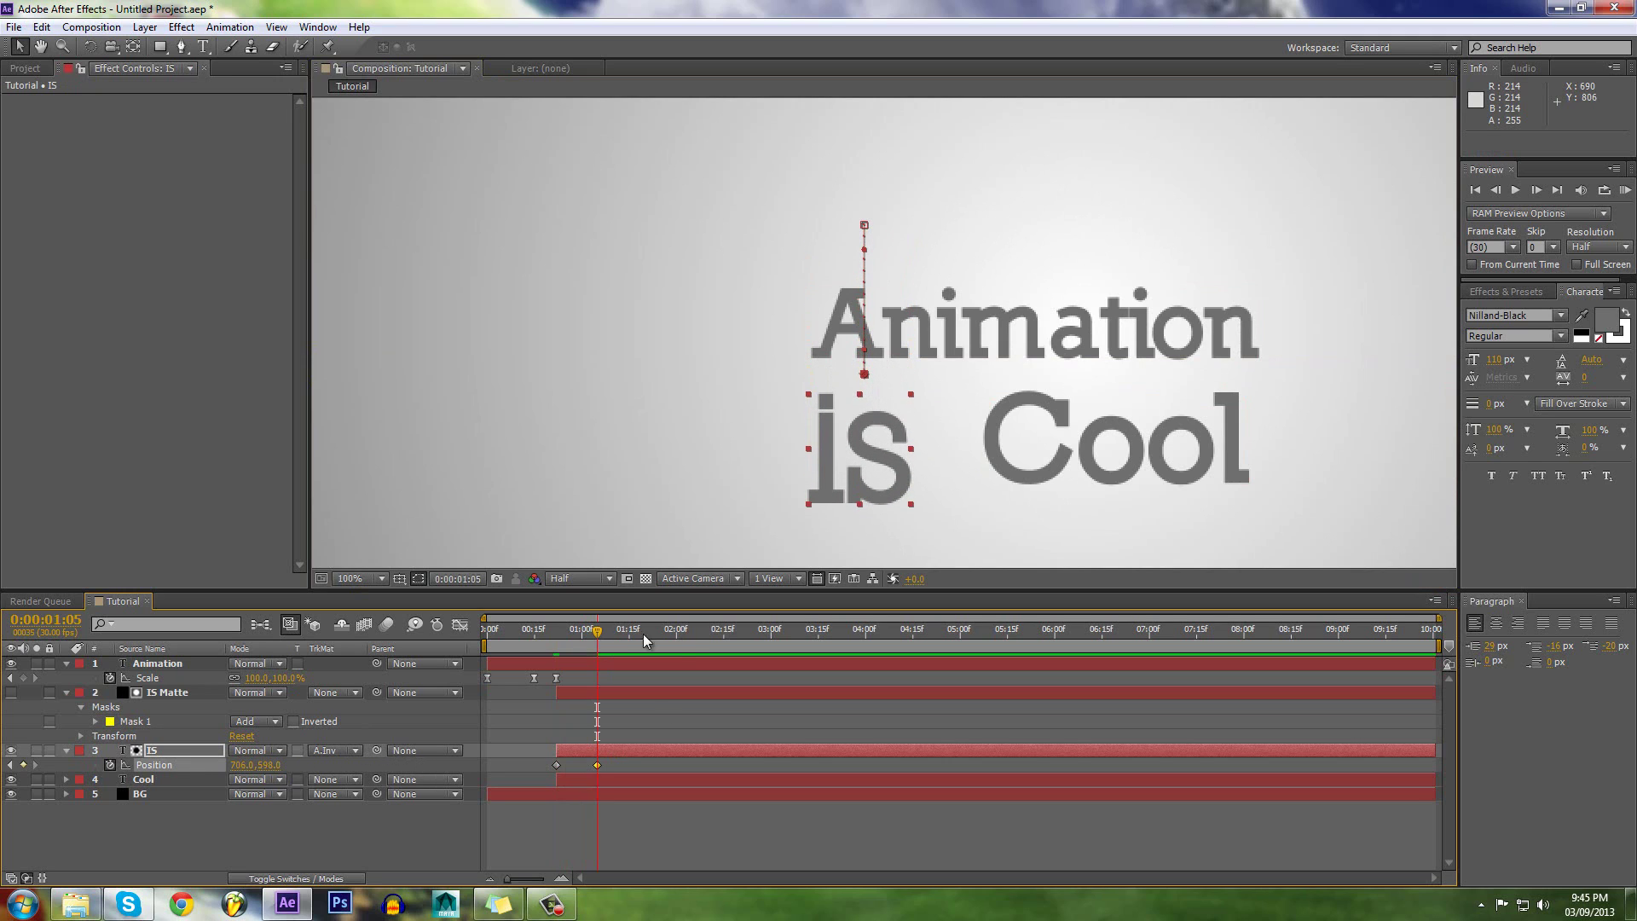
Step: Add a settling Position keyframe of 706, 575 to the IS layer at 0:00:01:12
drag(597, 633, 604, 636)
drag(278, 765, 259, 763)
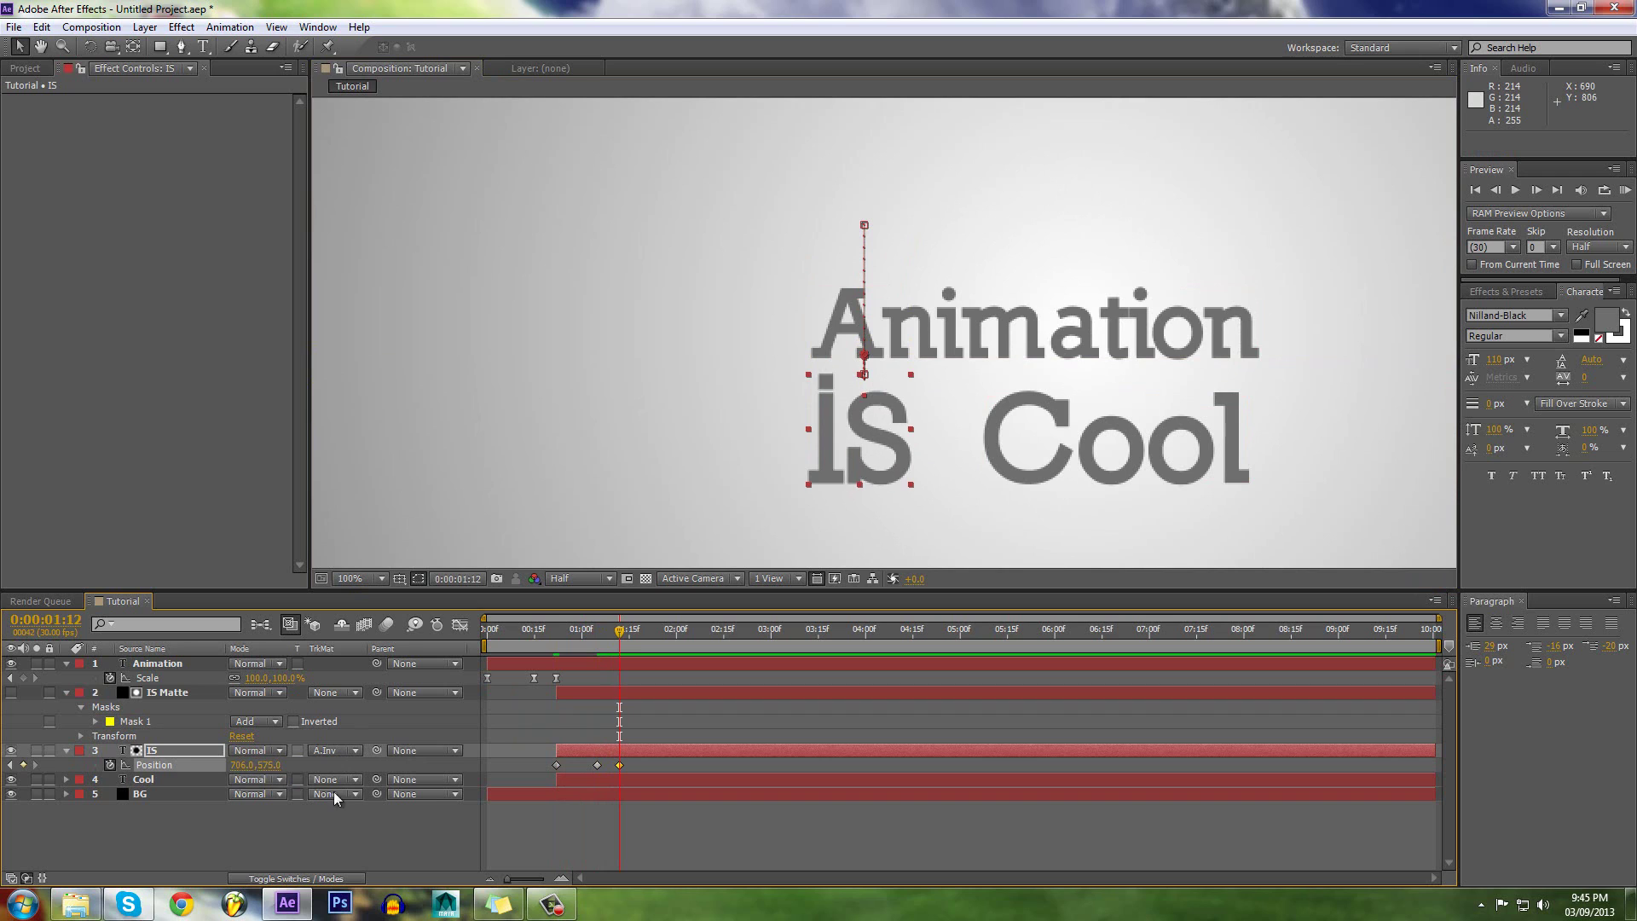
click(643, 820)
Step: Apply Easy Ease to all three Position keyframes of the IS layer
drag(631, 765, 554, 763)
right_click(554, 763)
mouse_move(596, 750)
click(810, 791)
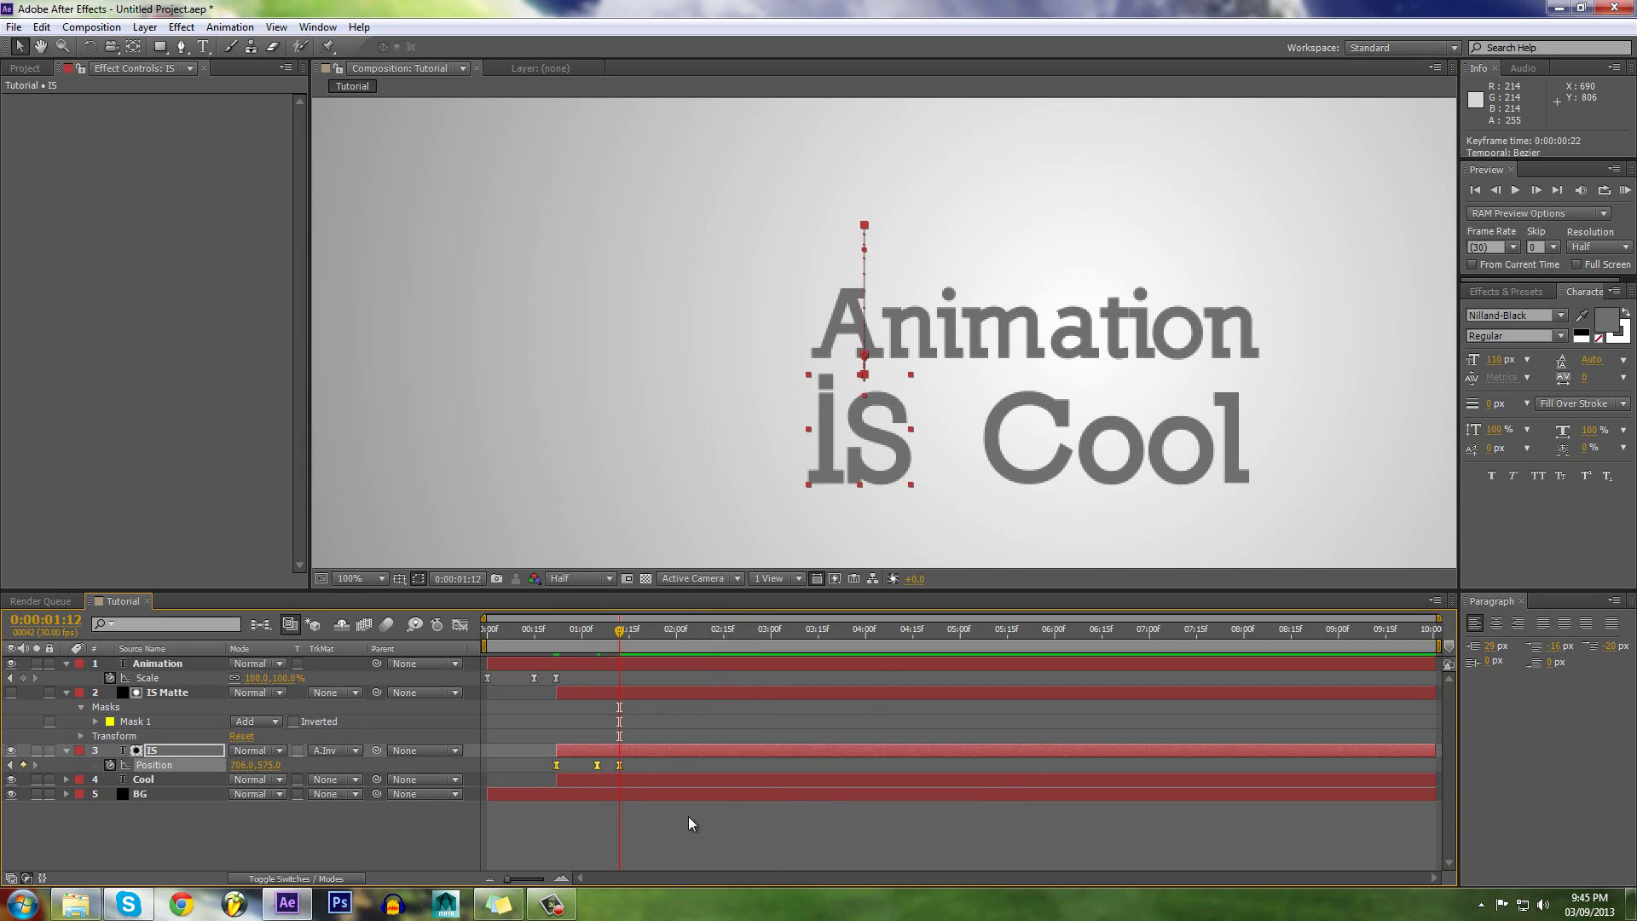
Step: Retime the IS layer's second and third Position keyframes to 0:00:01:06 and 0:00:01:14, and check the motion
mouse_move(590, 635)
mouse_down()
mouse_move(458, 626)
mouse_move(641, 636)
mouse_move(607, 643)
mouse_up()
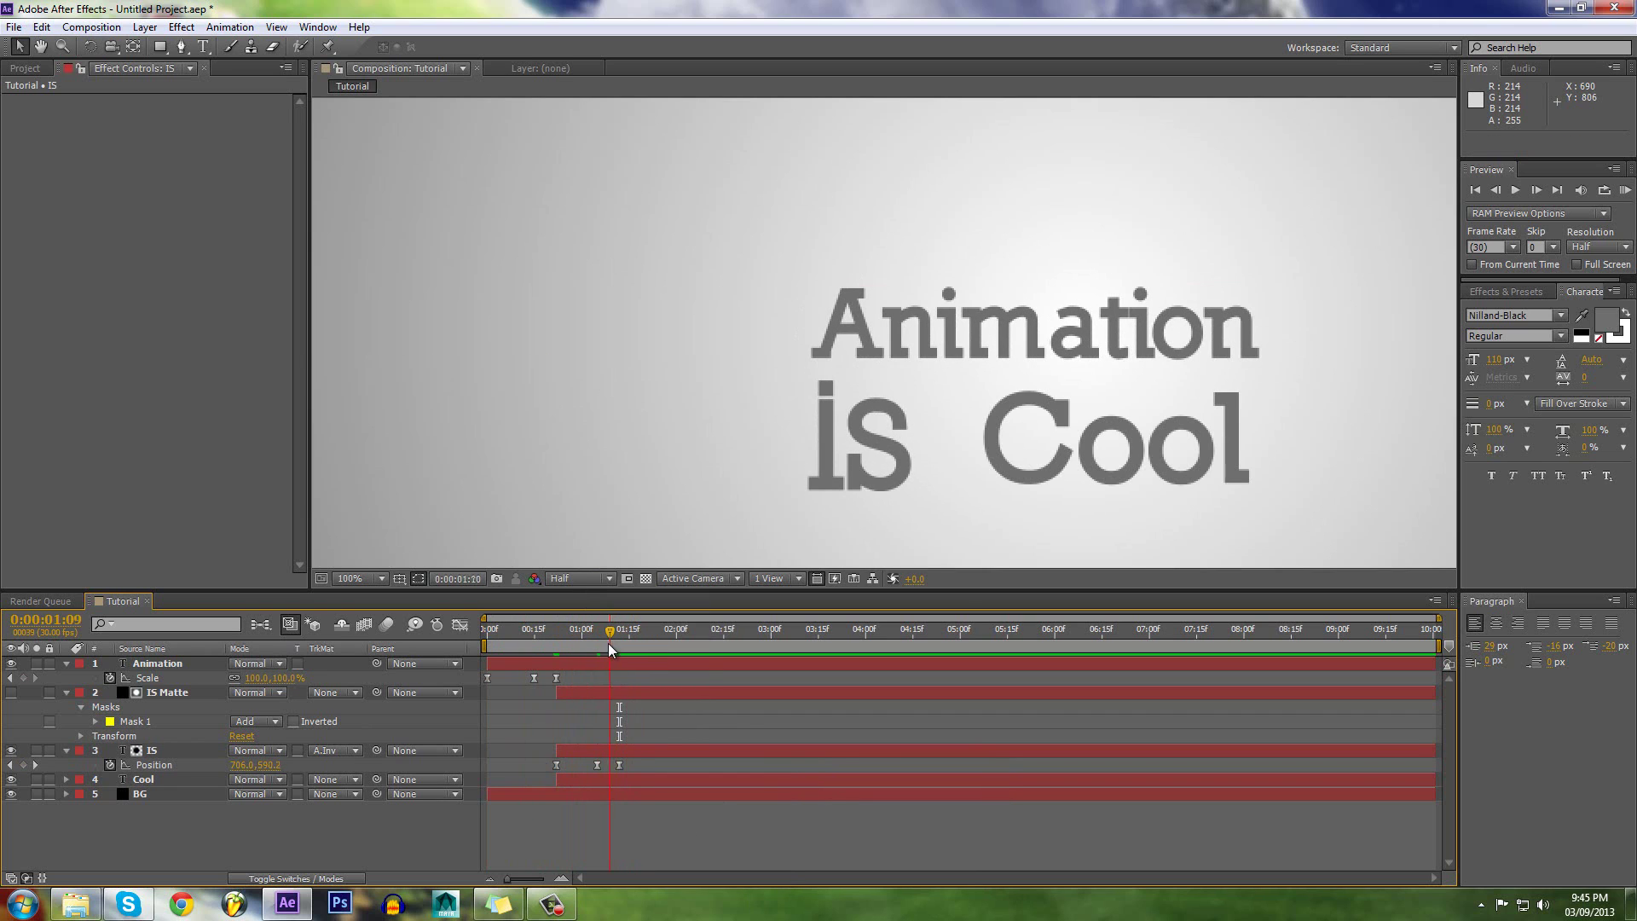
mouse_move(627, 769)
mouse_down()
mouse_move(587, 763)
mouse_move(632, 762)
mouse_up()
click(641, 777)
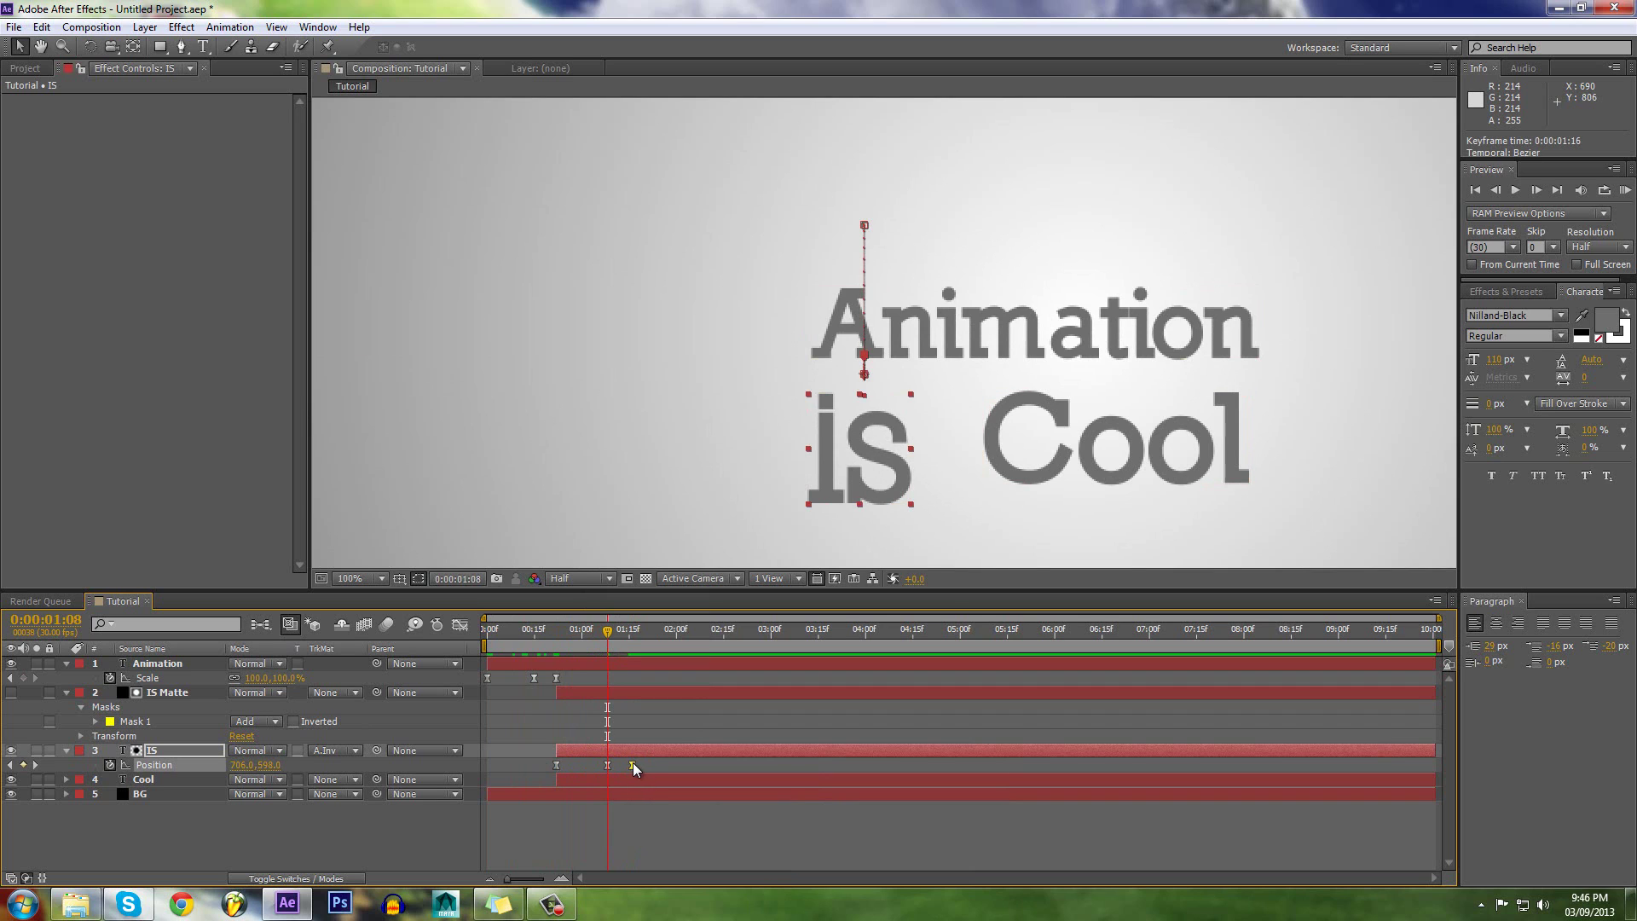
mouse_move(583, 633)
mouse_down()
mouse_move(455, 601)
mouse_move(607, 631)
mouse_move(573, 643)
mouse_up()
drag(644, 762, 599, 761)
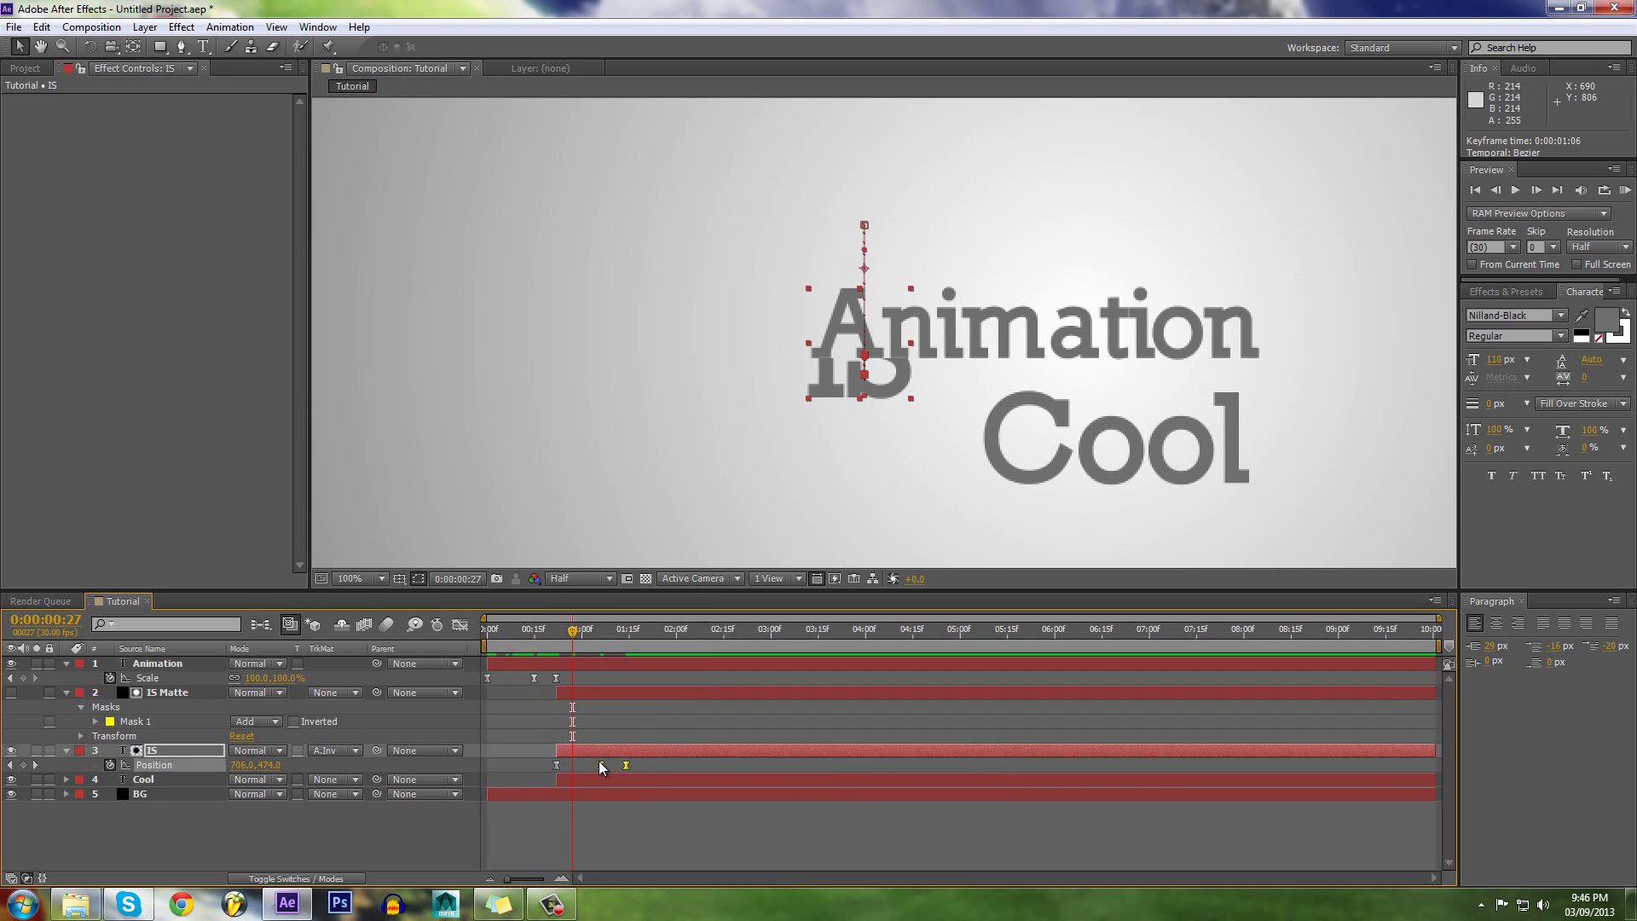
click(602, 826)
drag(489, 629, 616, 662)
scroll(718, 421, down, 4)
click(627, 754)
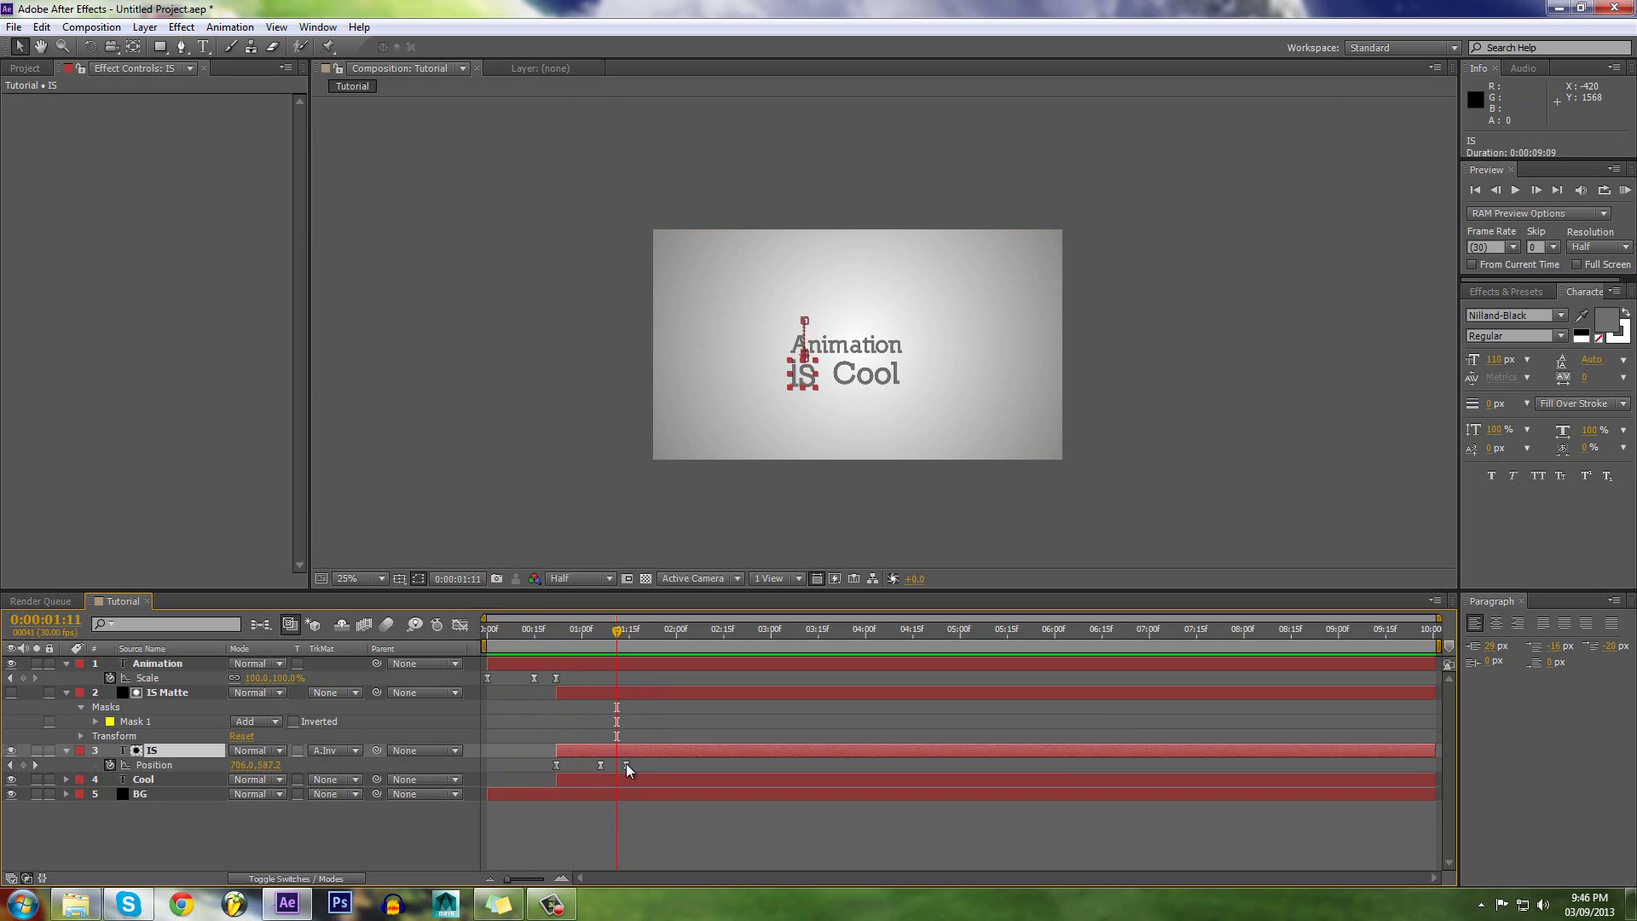
Step: Make the Cool text layer a 3D layer
click(628, 780)
key(period)
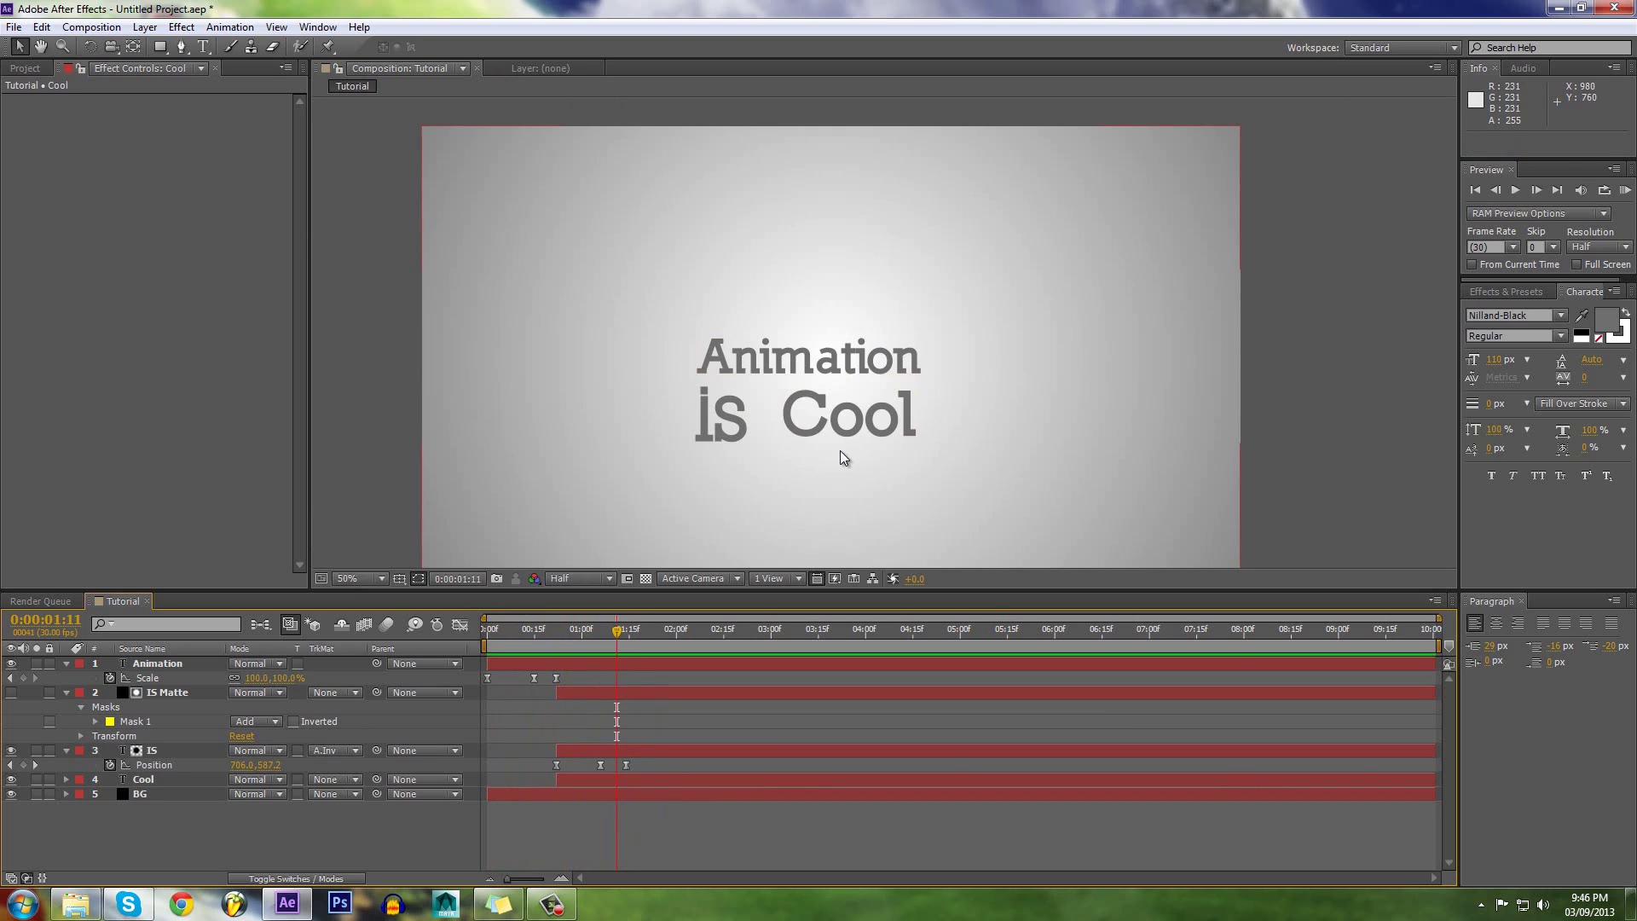
scroll(841, 434, up, 2)
scroll(838, 459, down, 1)
click(836, 462)
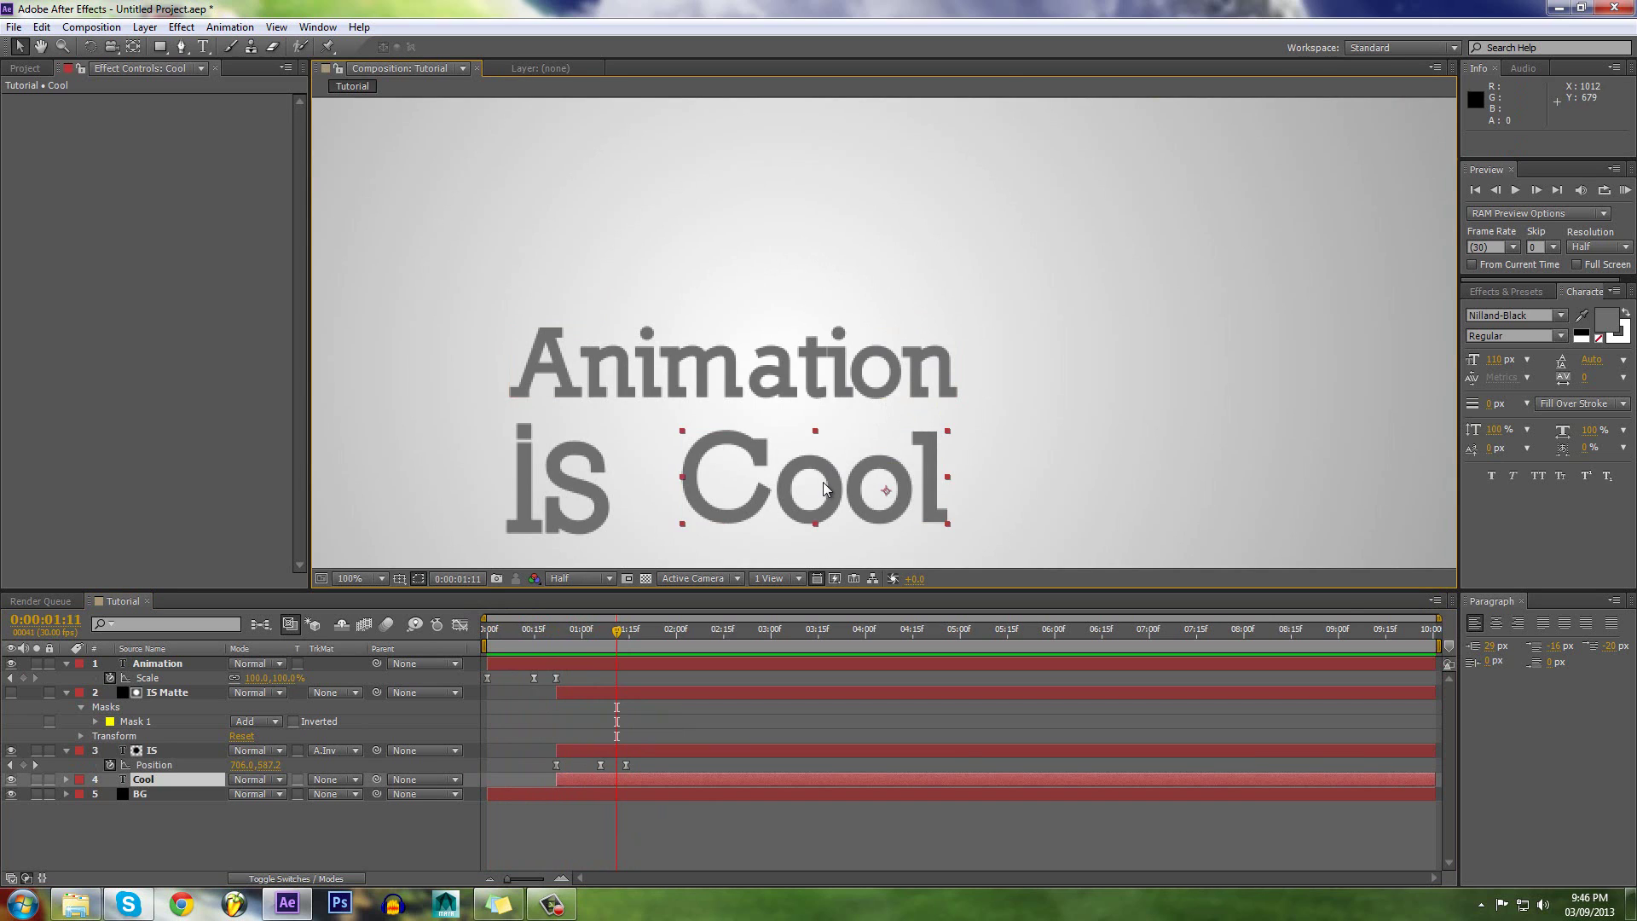
scroll(835, 465, down, 1)
click(341, 878)
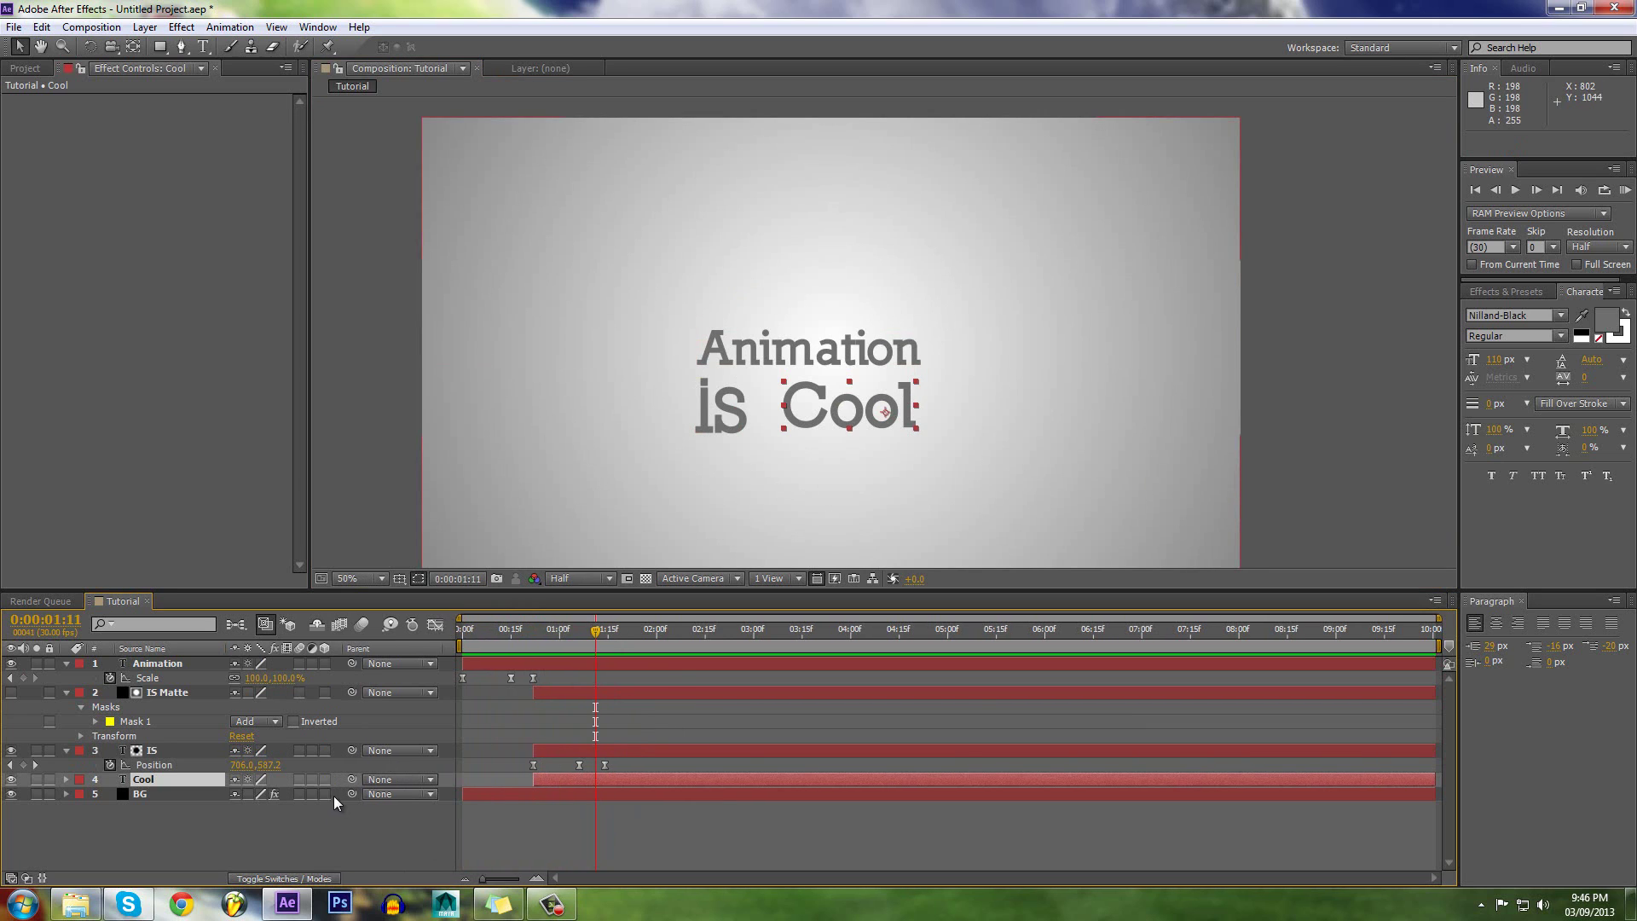
click(324, 780)
Step: Trim the start of the Cool layer to 0:00:01:14 and place the current time there
mouse_move(597, 641)
mouse_down()
mouse_move(534, 643)
mouse_move(592, 649)
mouse_up()
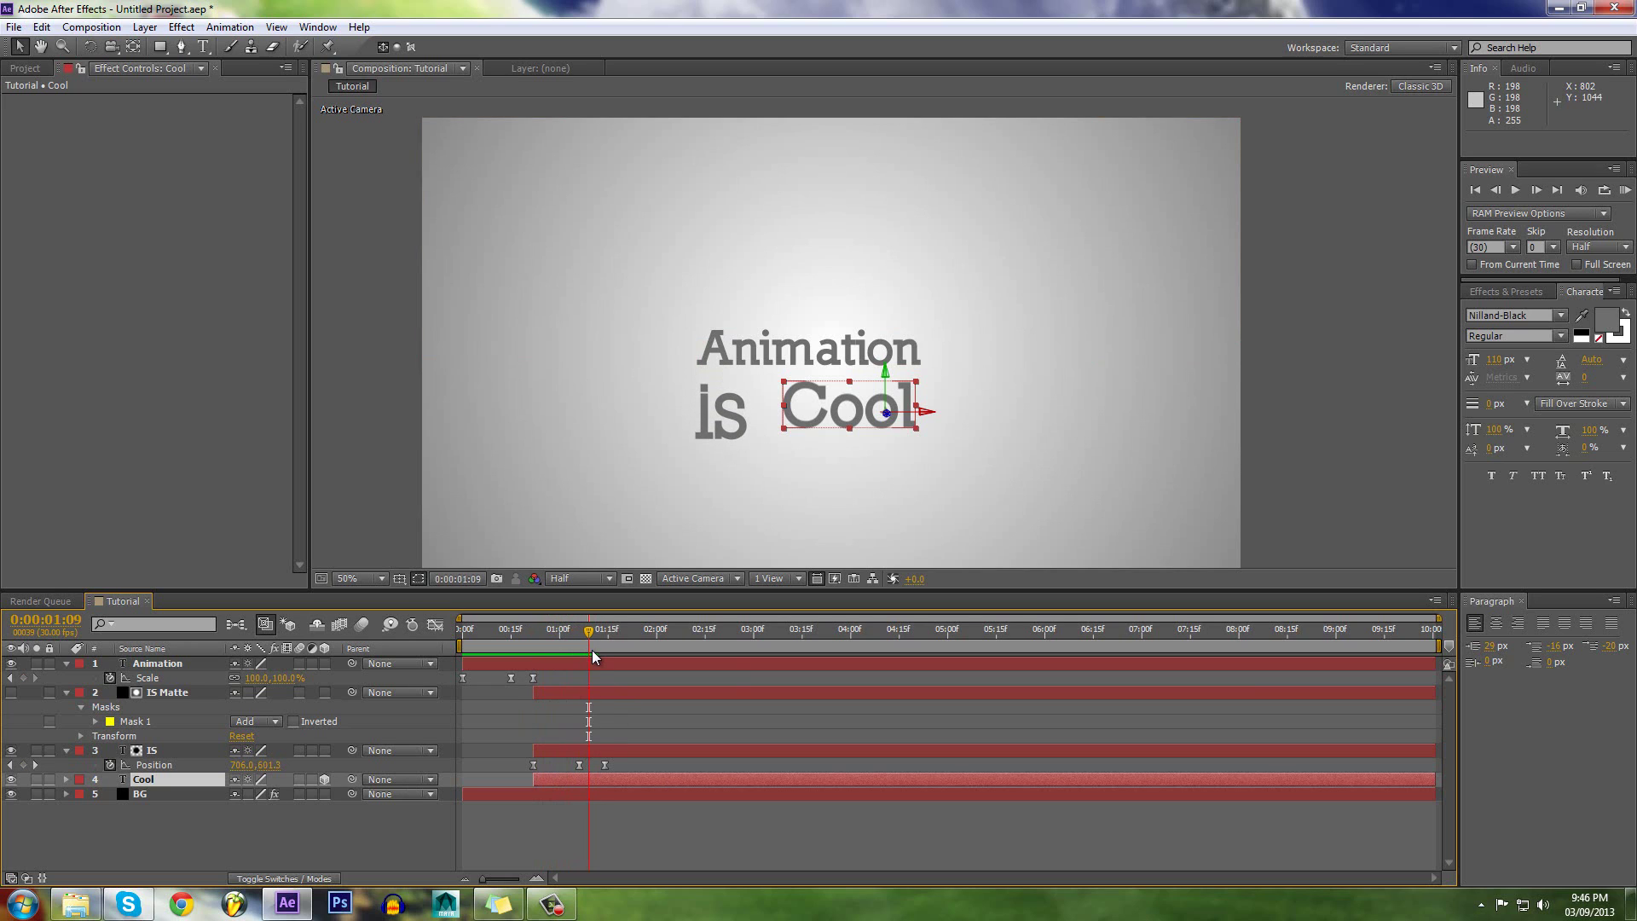
key(alt+bracketleft)
drag(590, 775, 605, 780)
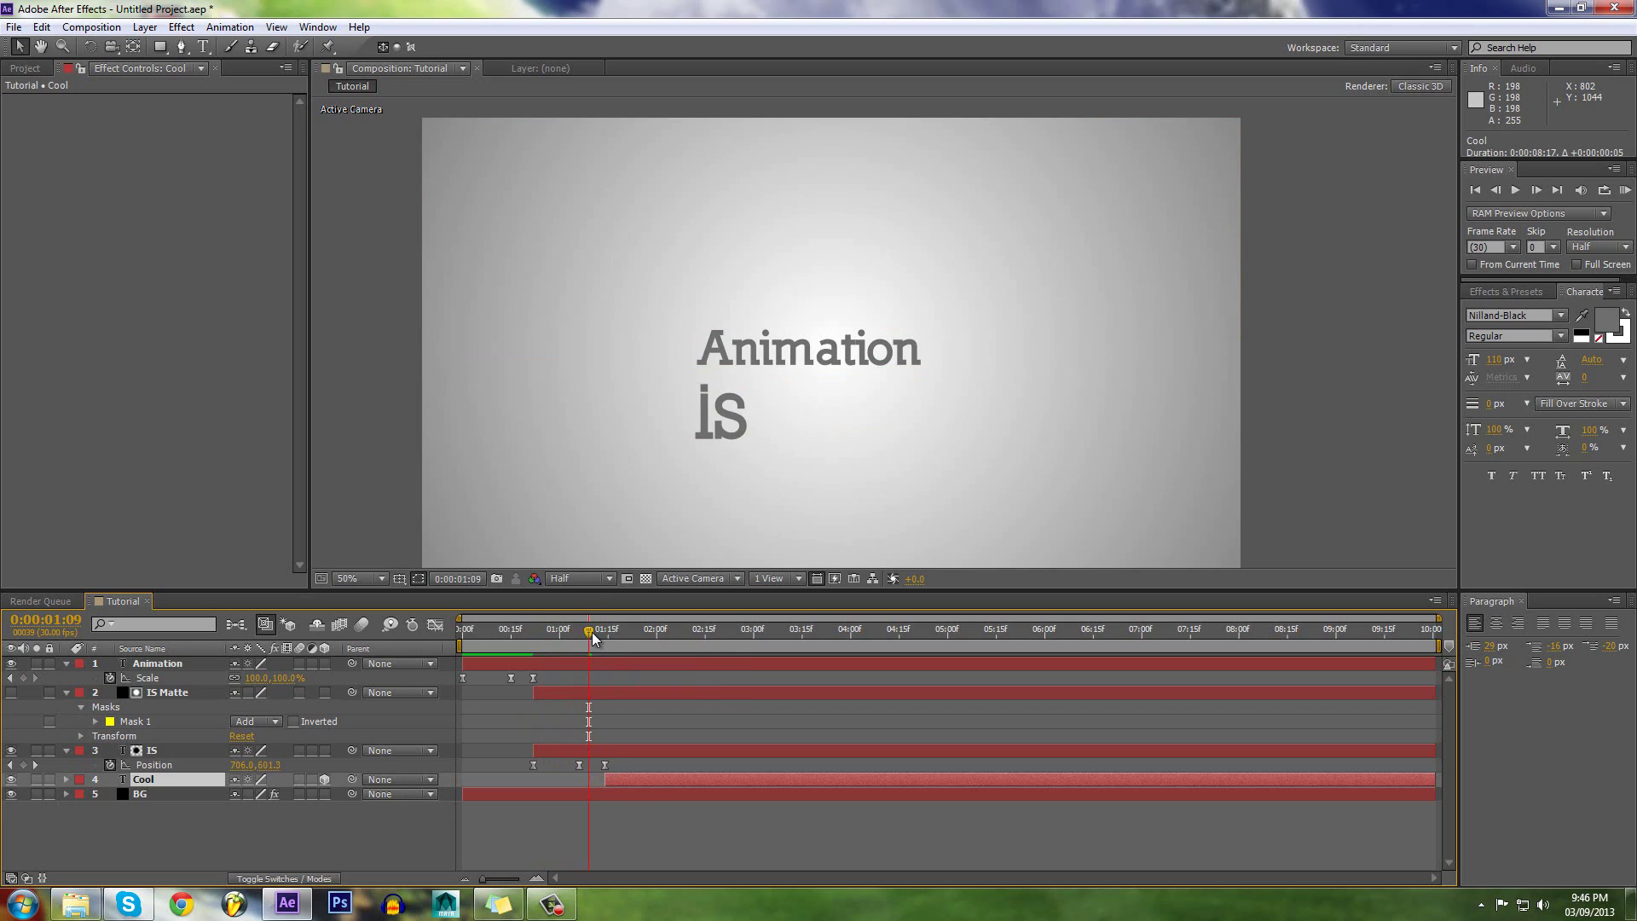
drag(594, 639, 602, 638)
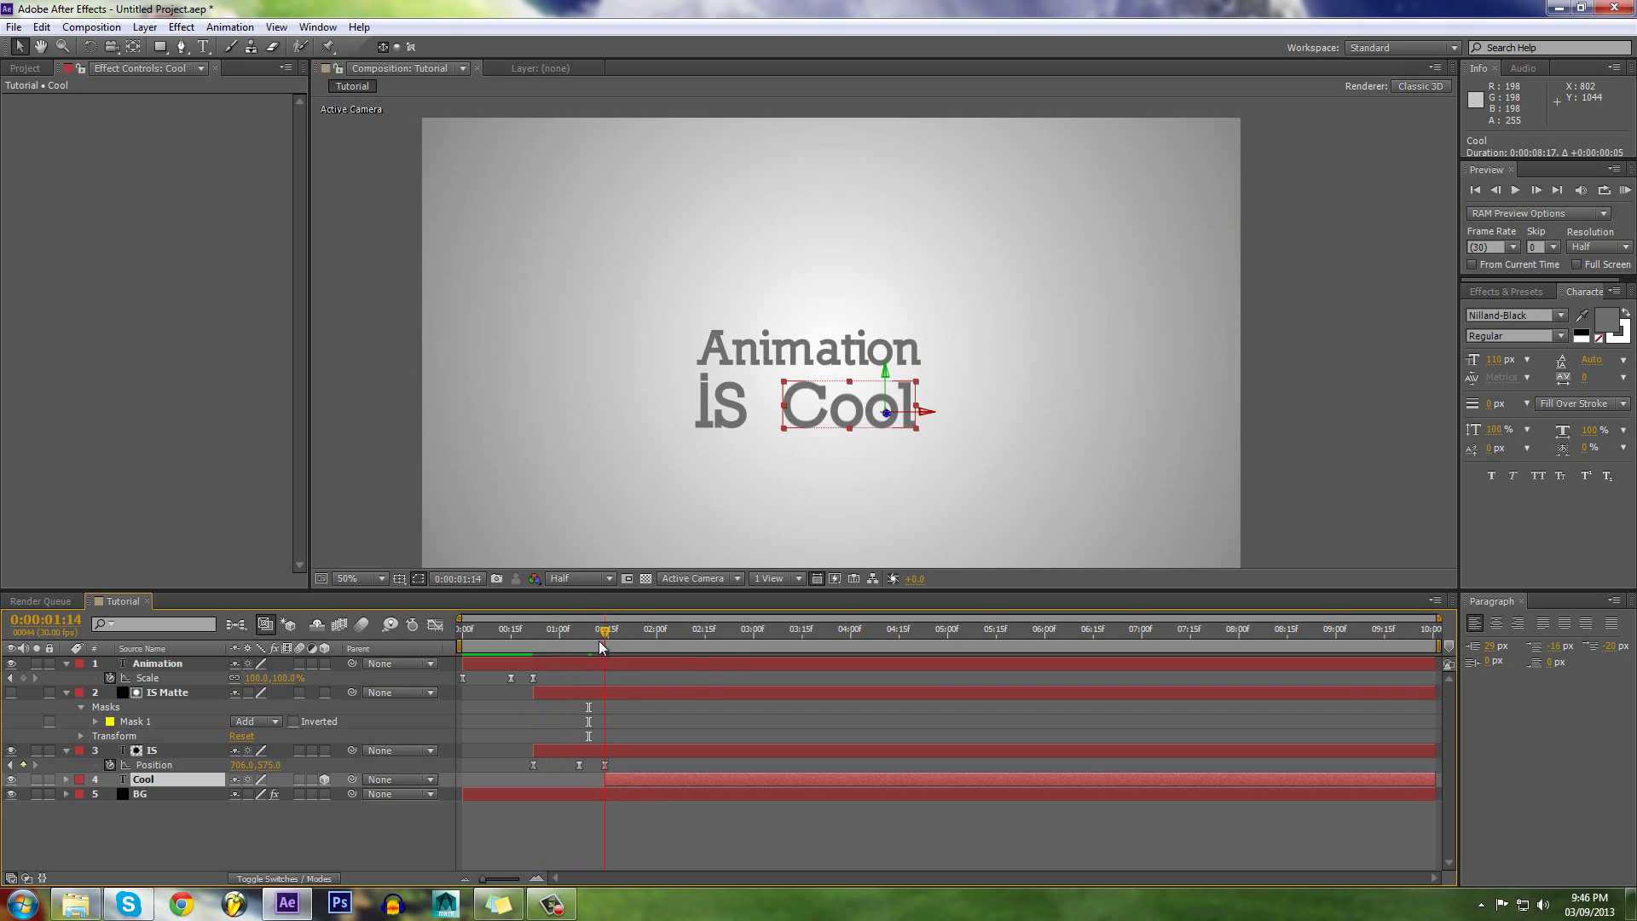
key(ctrl+z)
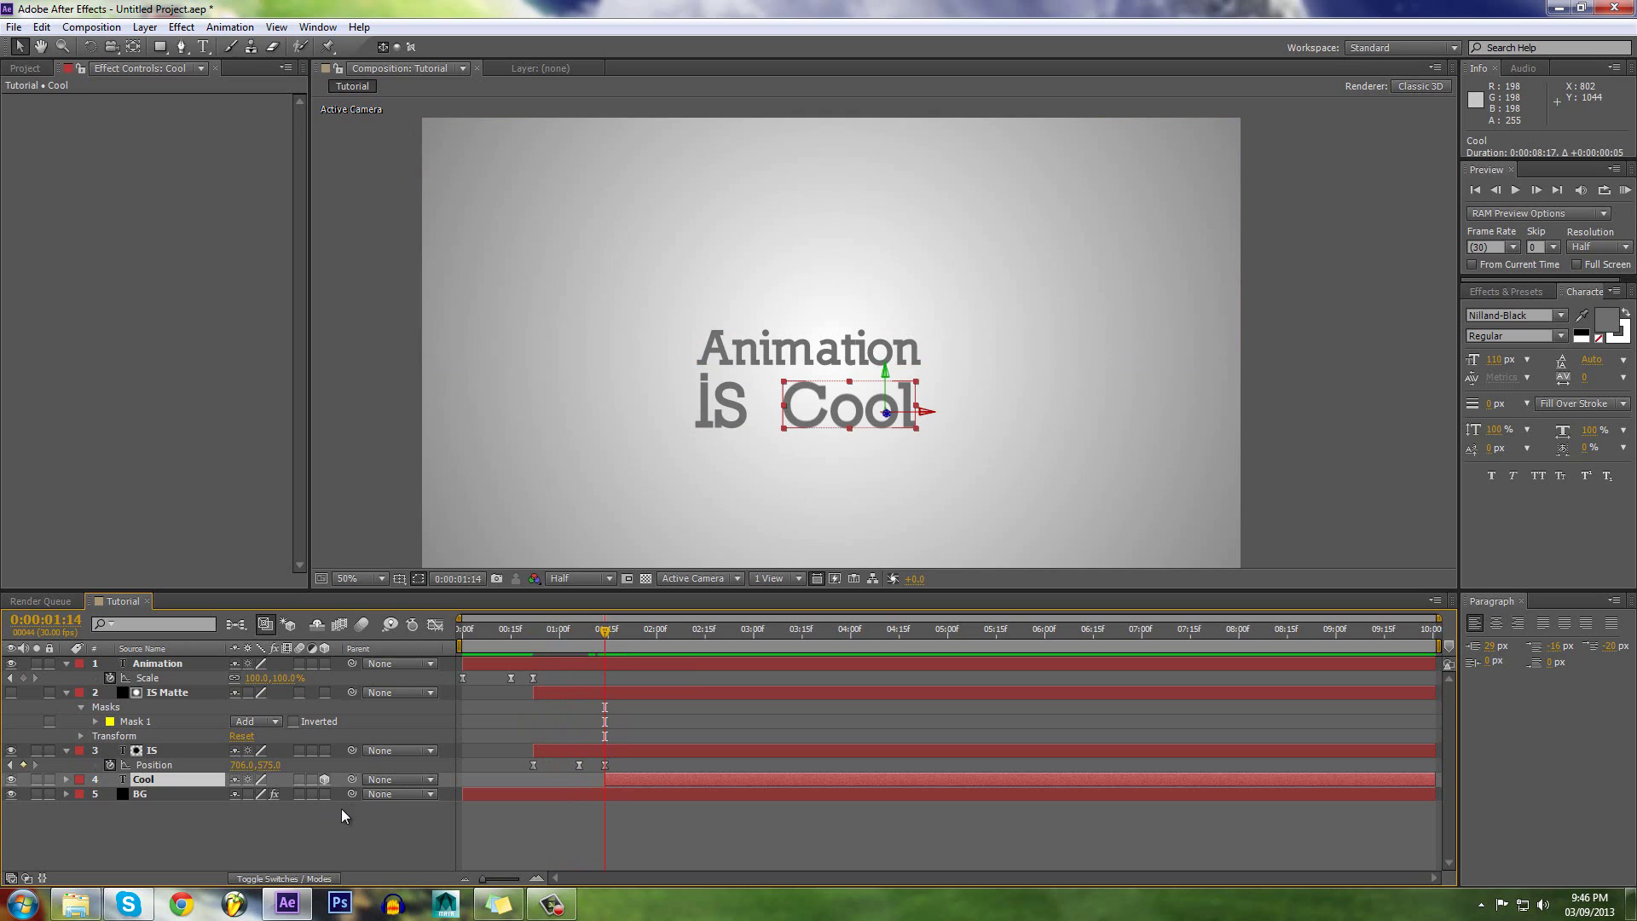
Step: Reveal the Cool layer's rotation properties and move its anchor point centrally above the word, at the base of Animation
key(r)
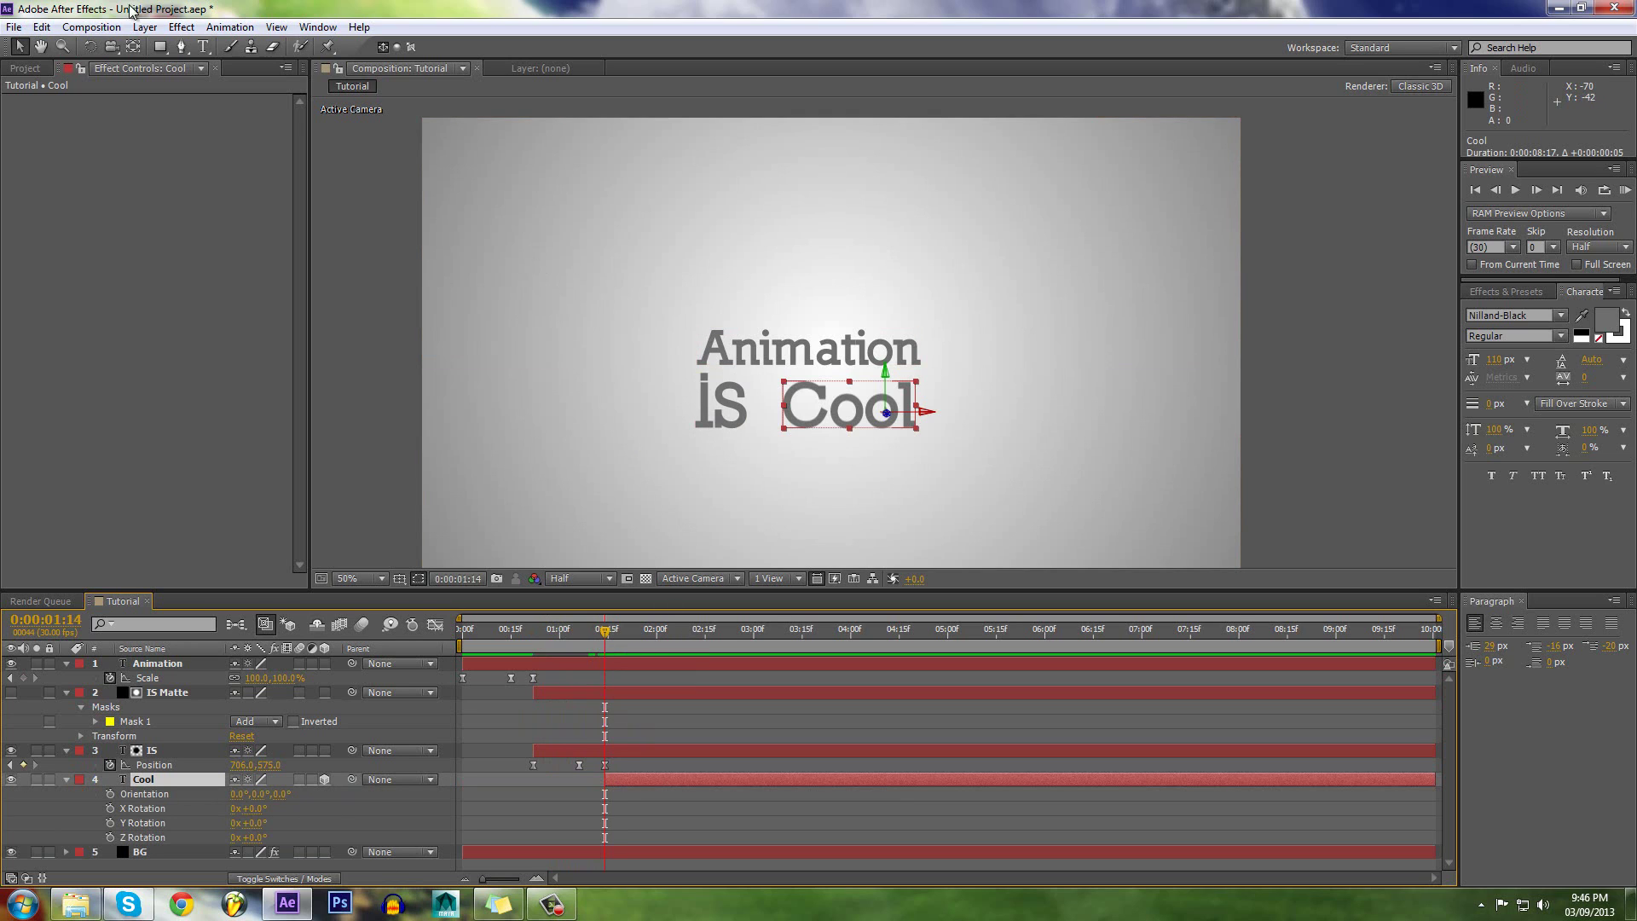
click(133, 46)
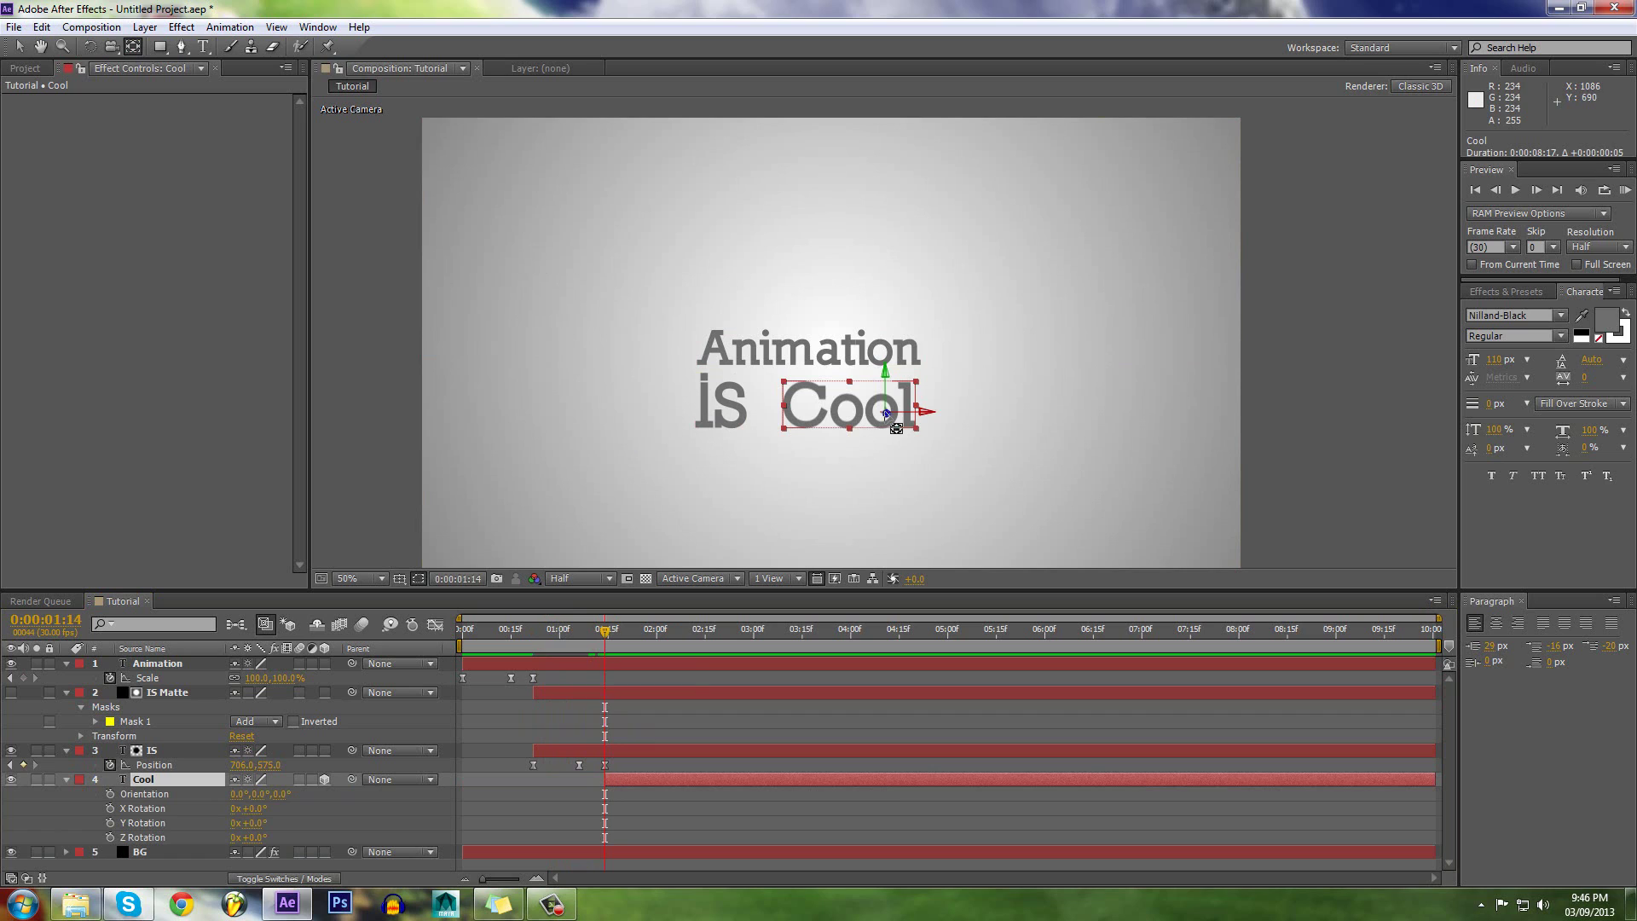
drag(887, 414, 851, 382)
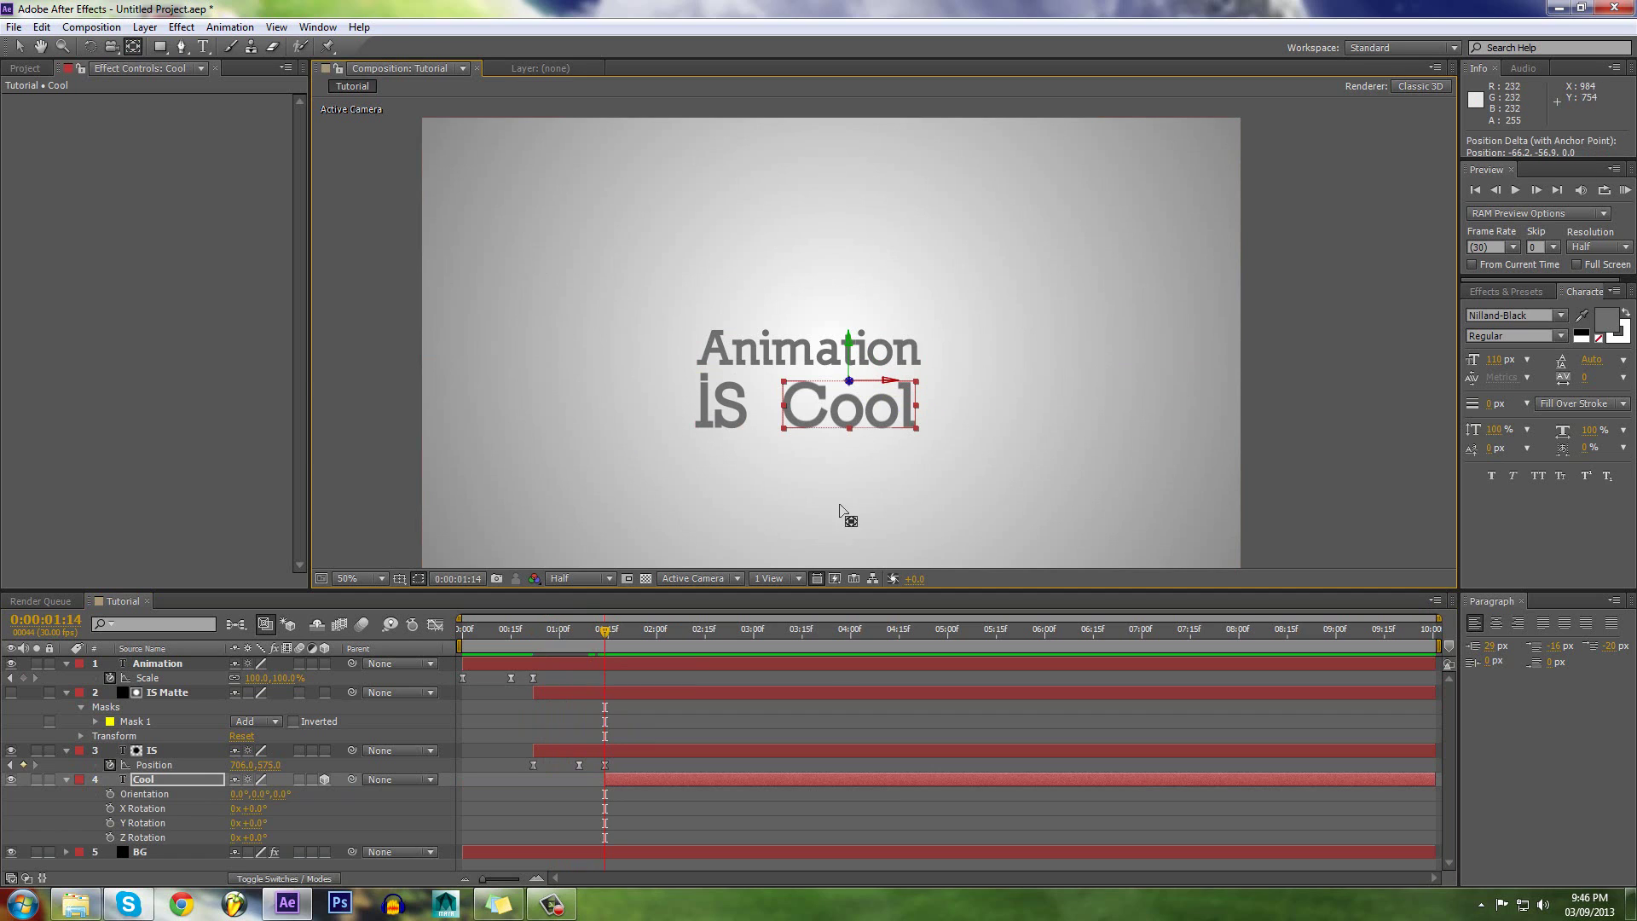
click(877, 837)
click(832, 780)
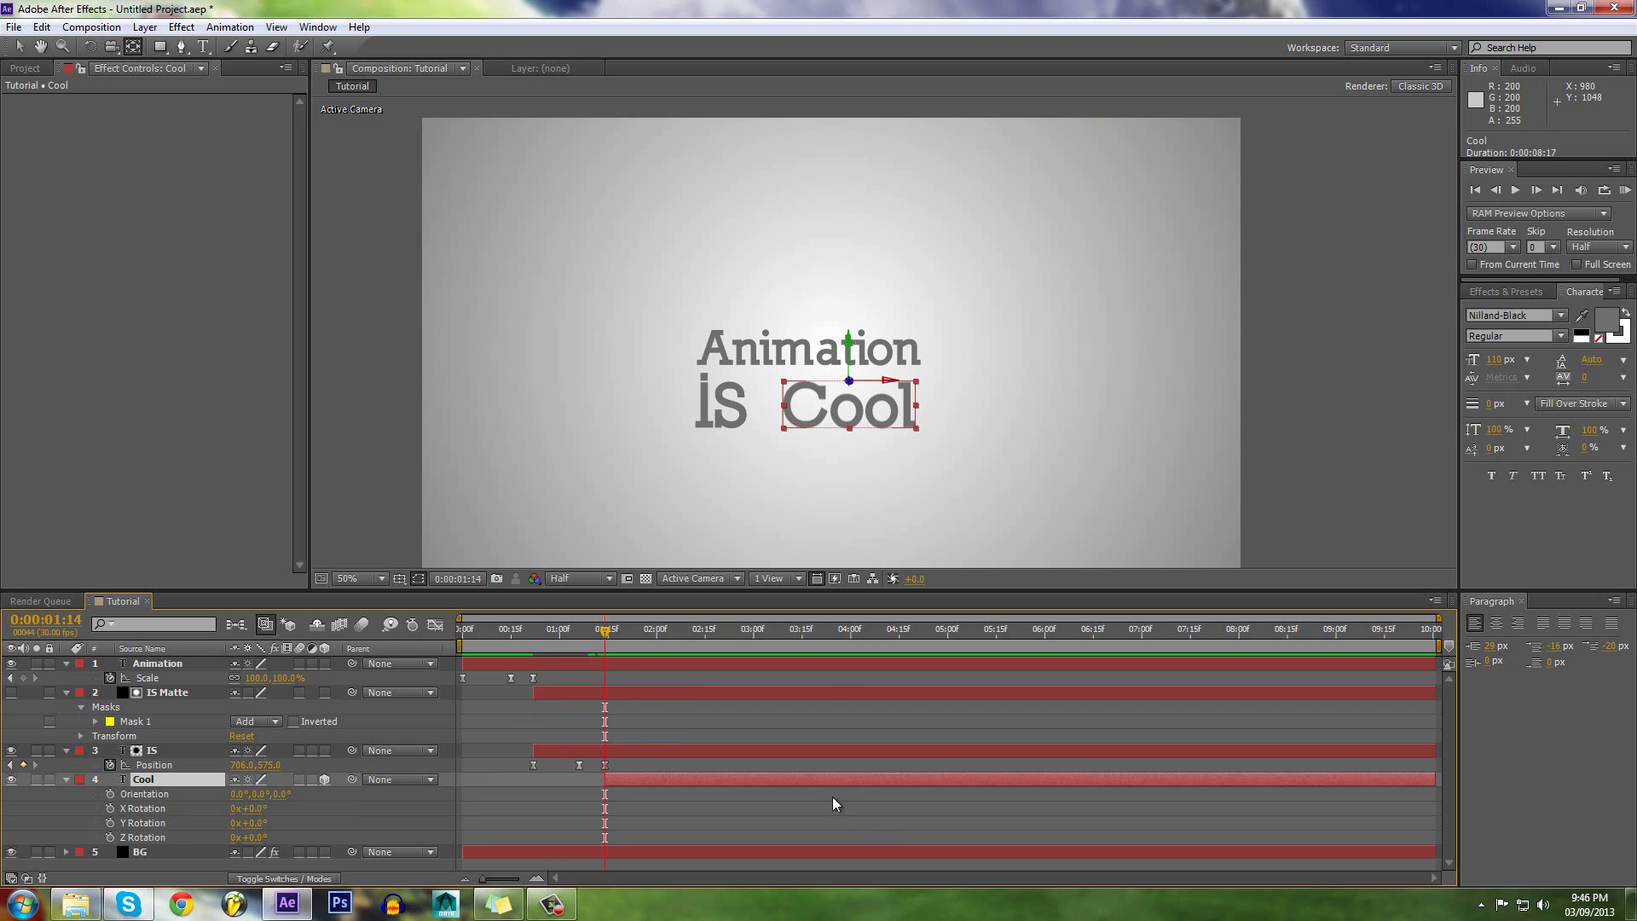
click(832, 826)
click(829, 781)
drag(854, 386, 853, 370)
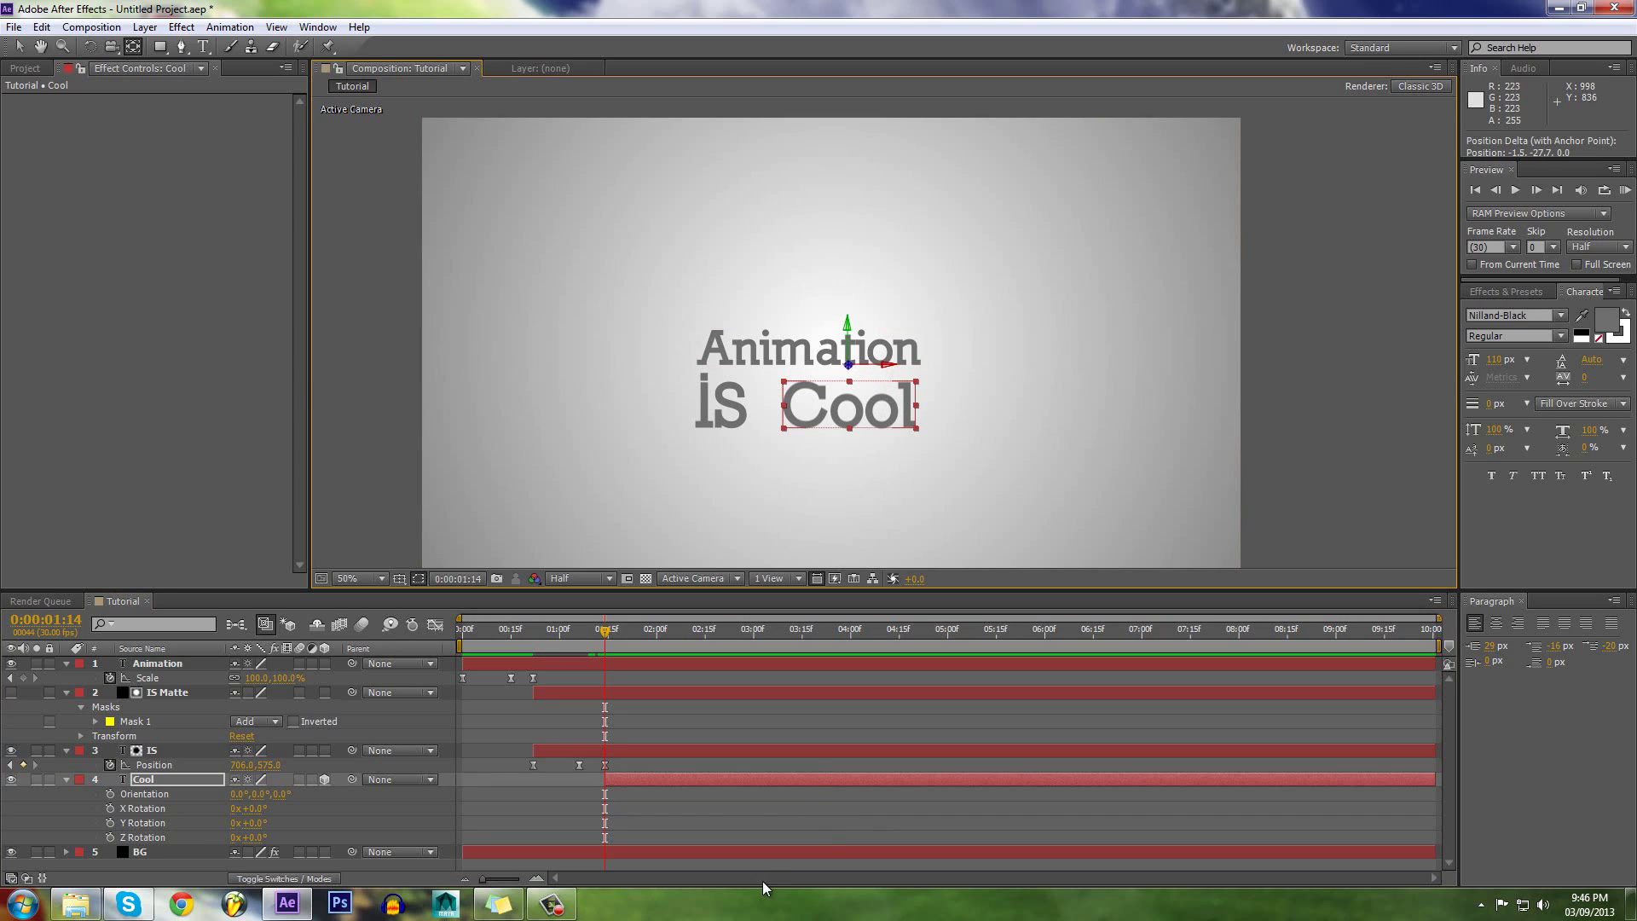
click(726, 804)
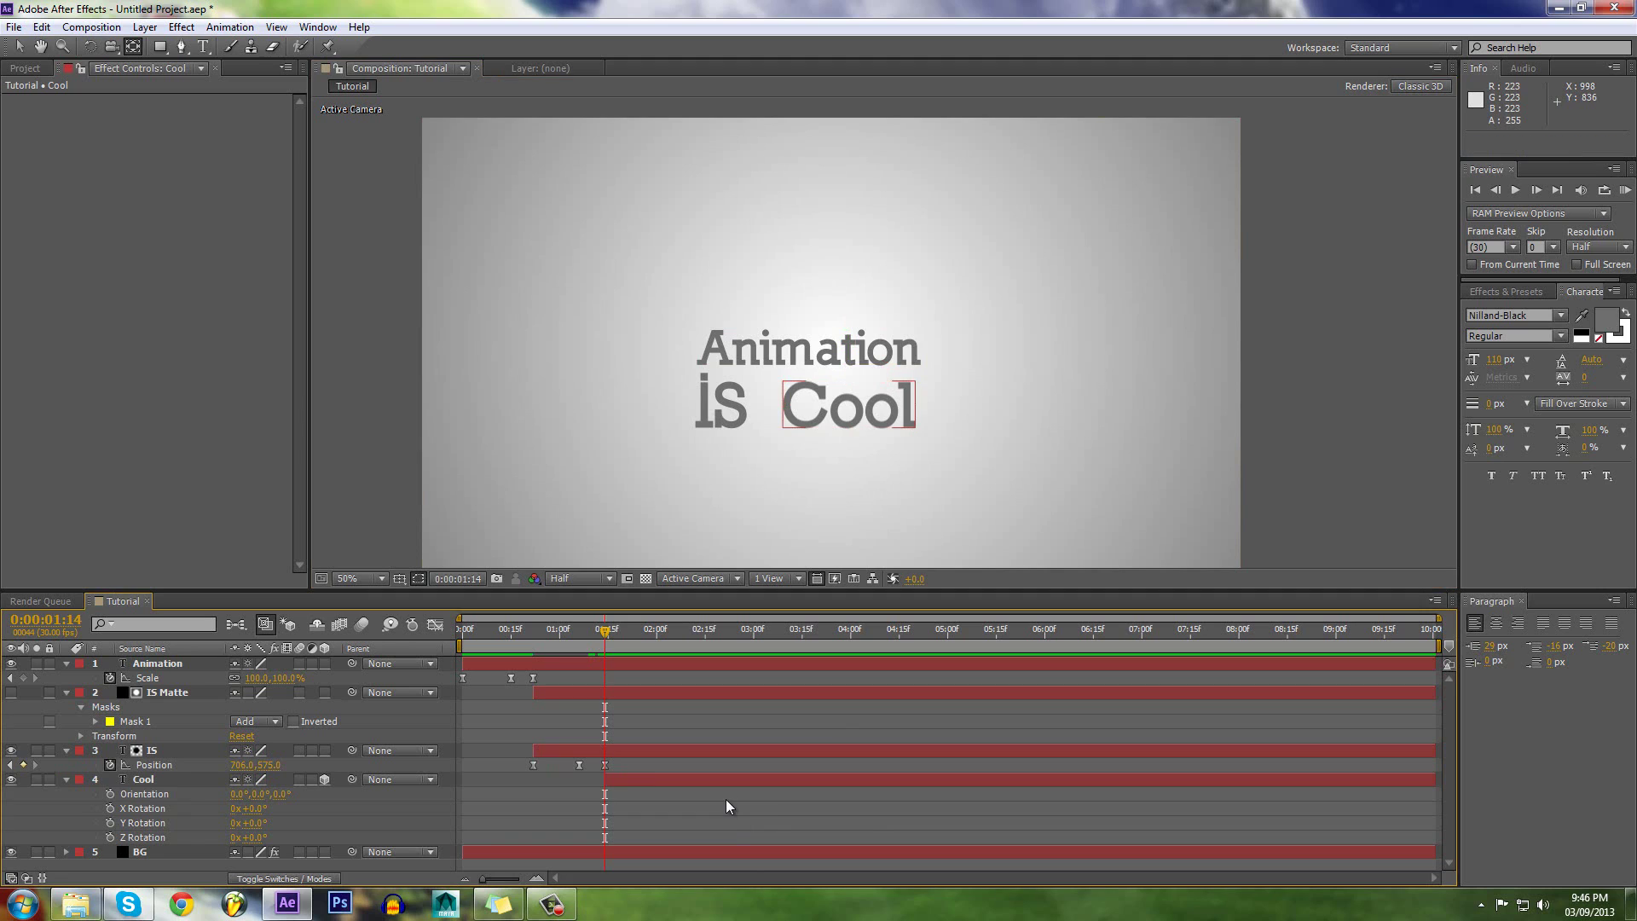
Step: Rotate the Cool layer about its X axis to 90° so the word is seen edge-on
click(656, 779)
drag(264, 814, 320, 793)
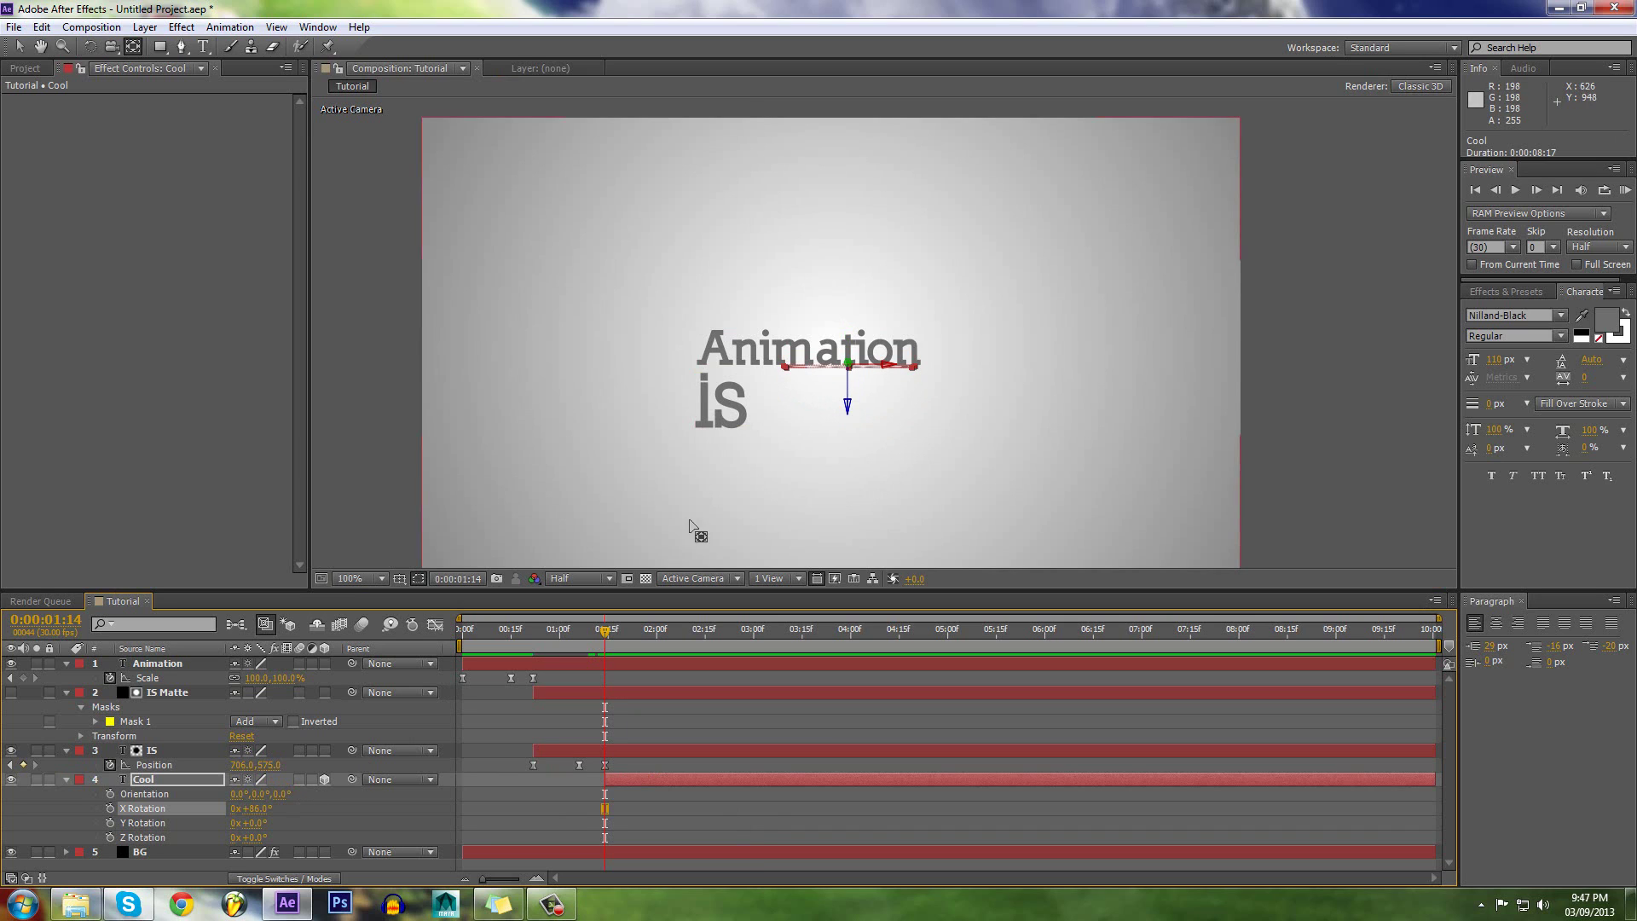
key(slash)
click(366, 786)
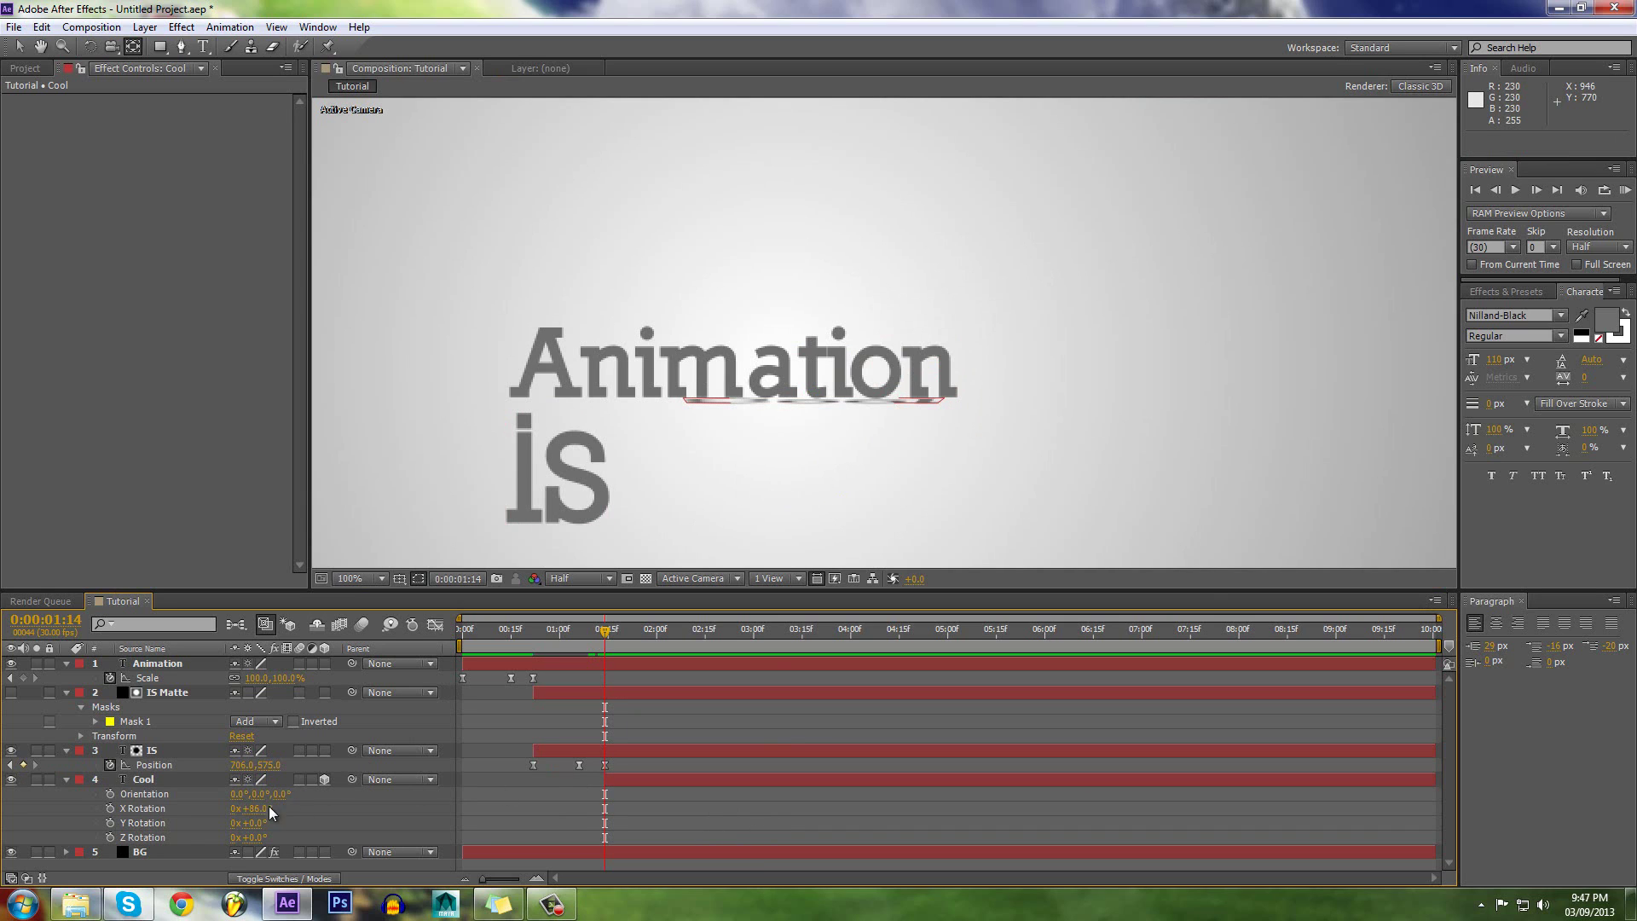
drag(269, 810, 282, 810)
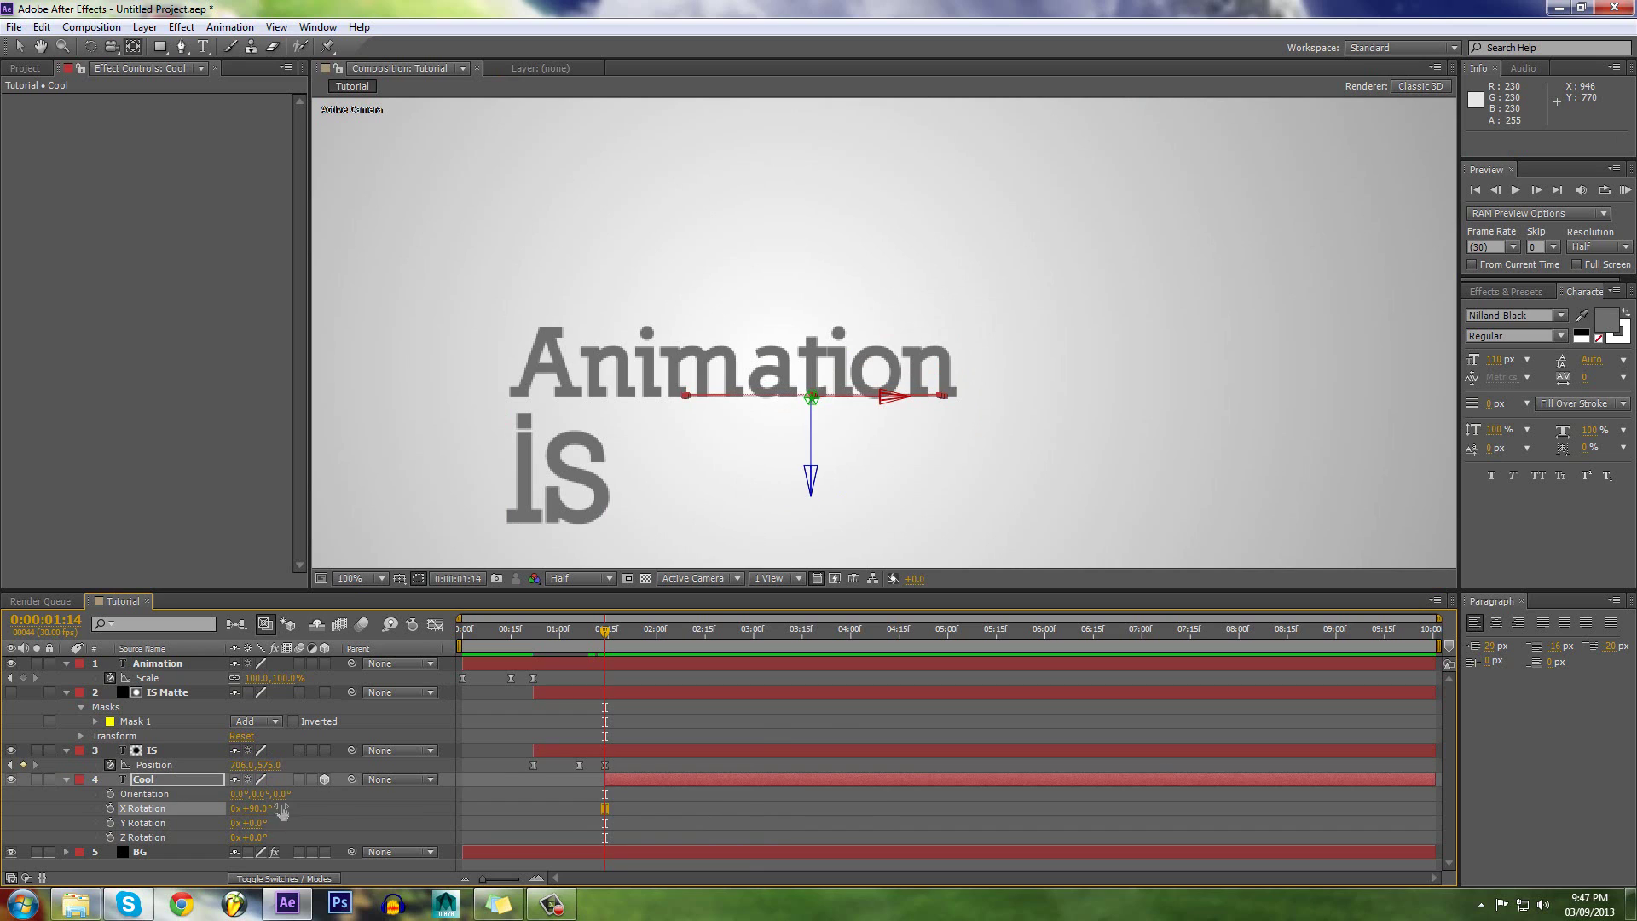
click(643, 810)
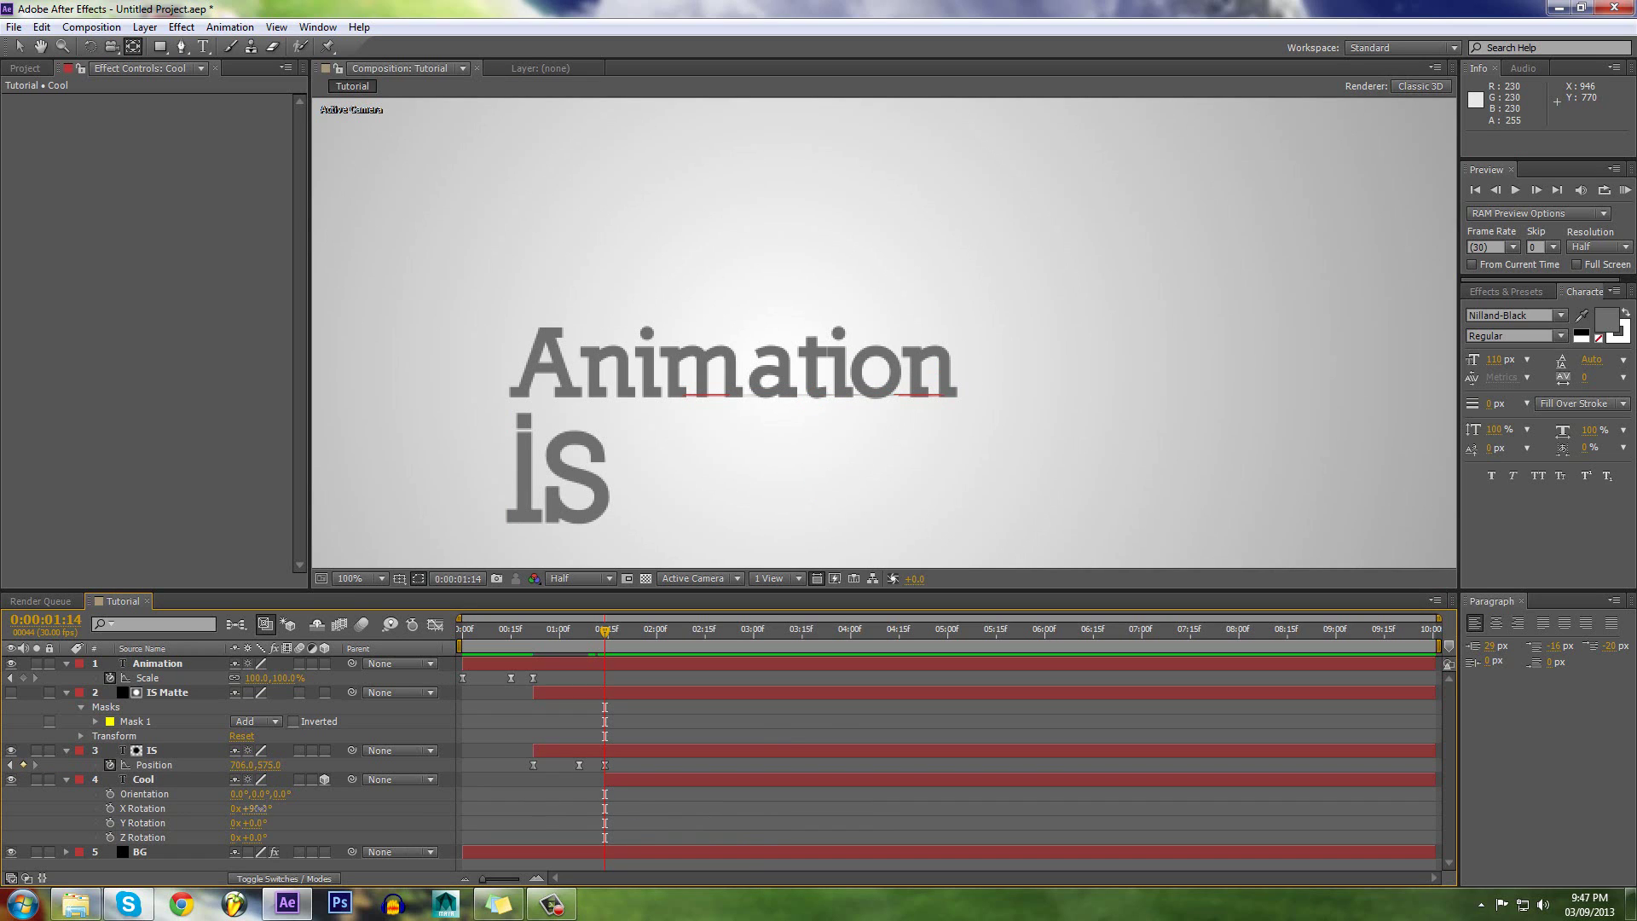
Step: Fine-tune the Cool layer's X Rotation to 88.5°
click(256, 808)
key(Return)
click(672, 776)
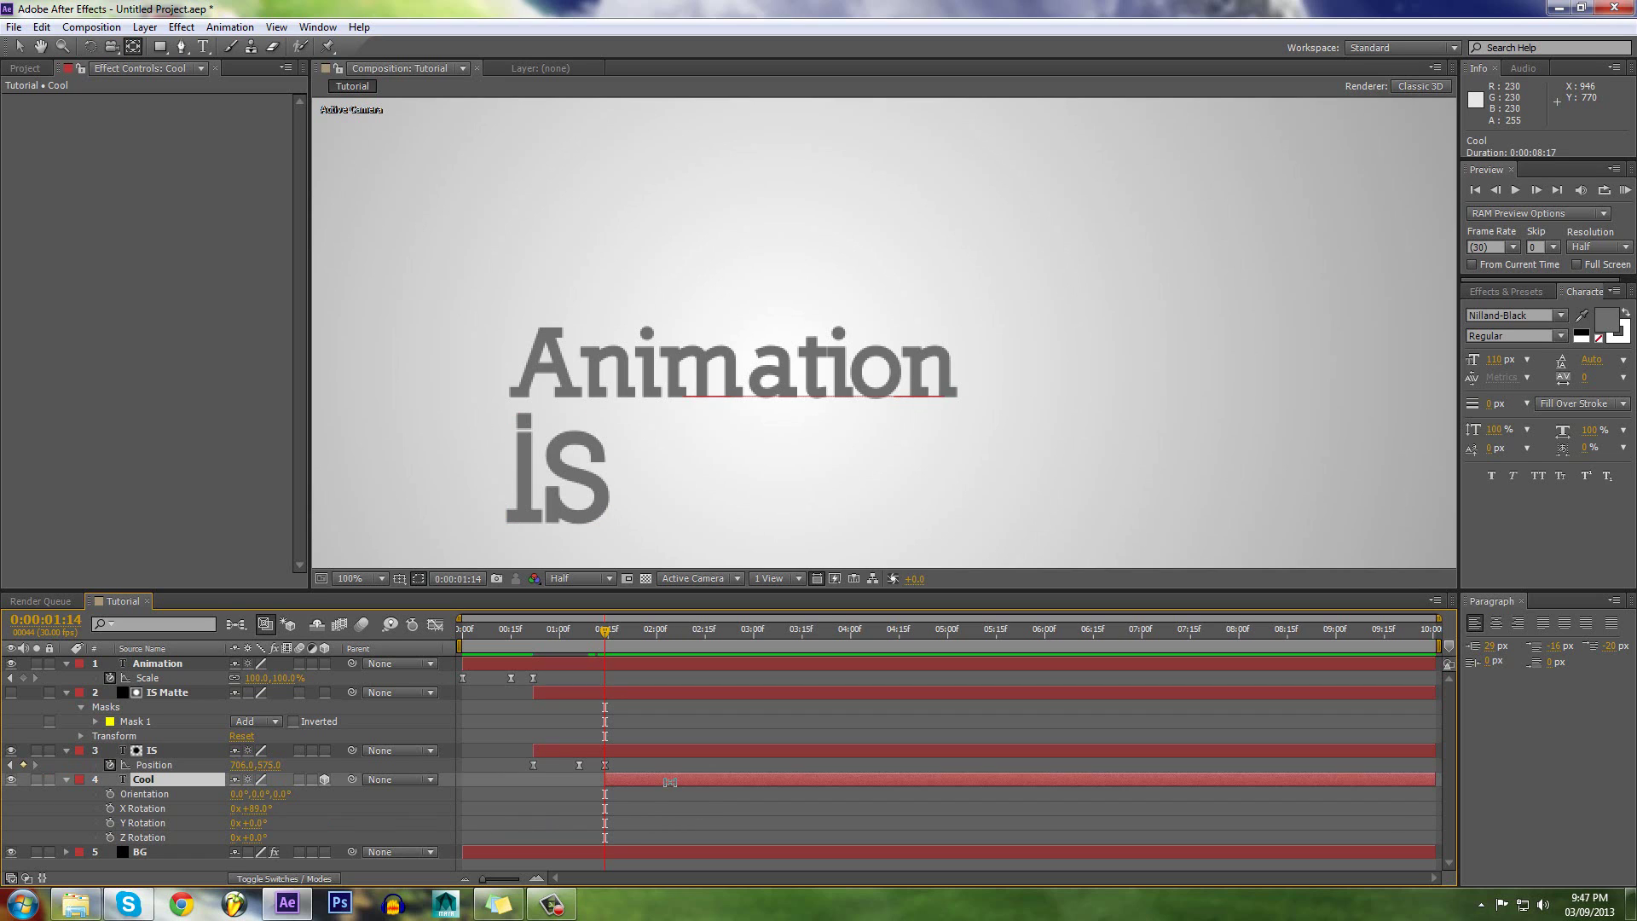
text(88)
key(Return)
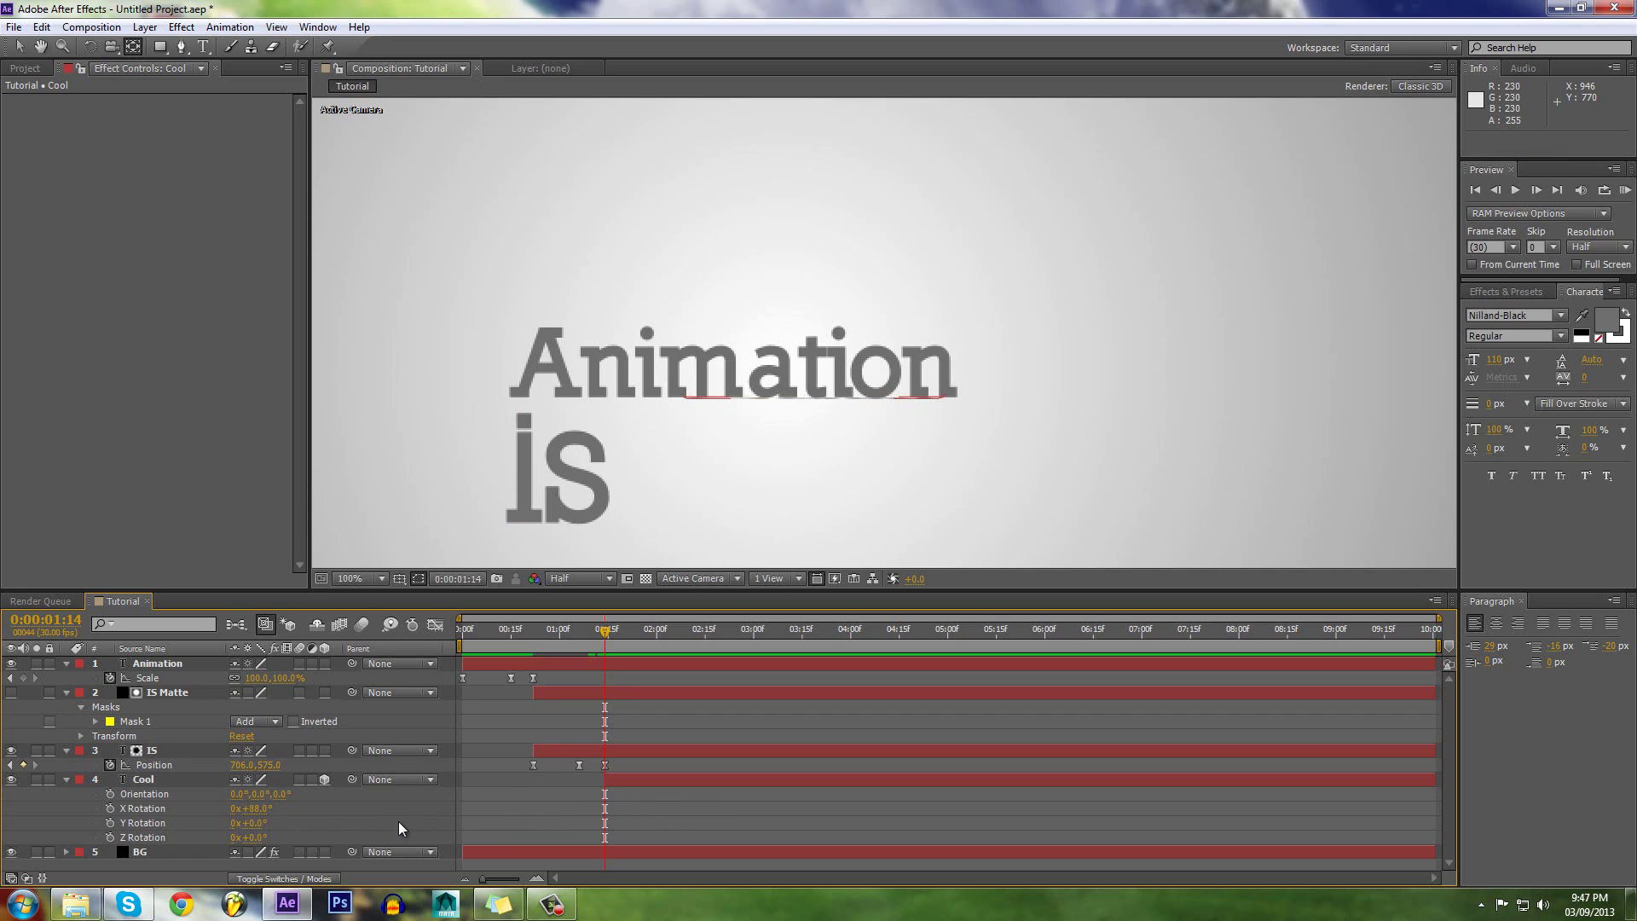
click(602, 783)
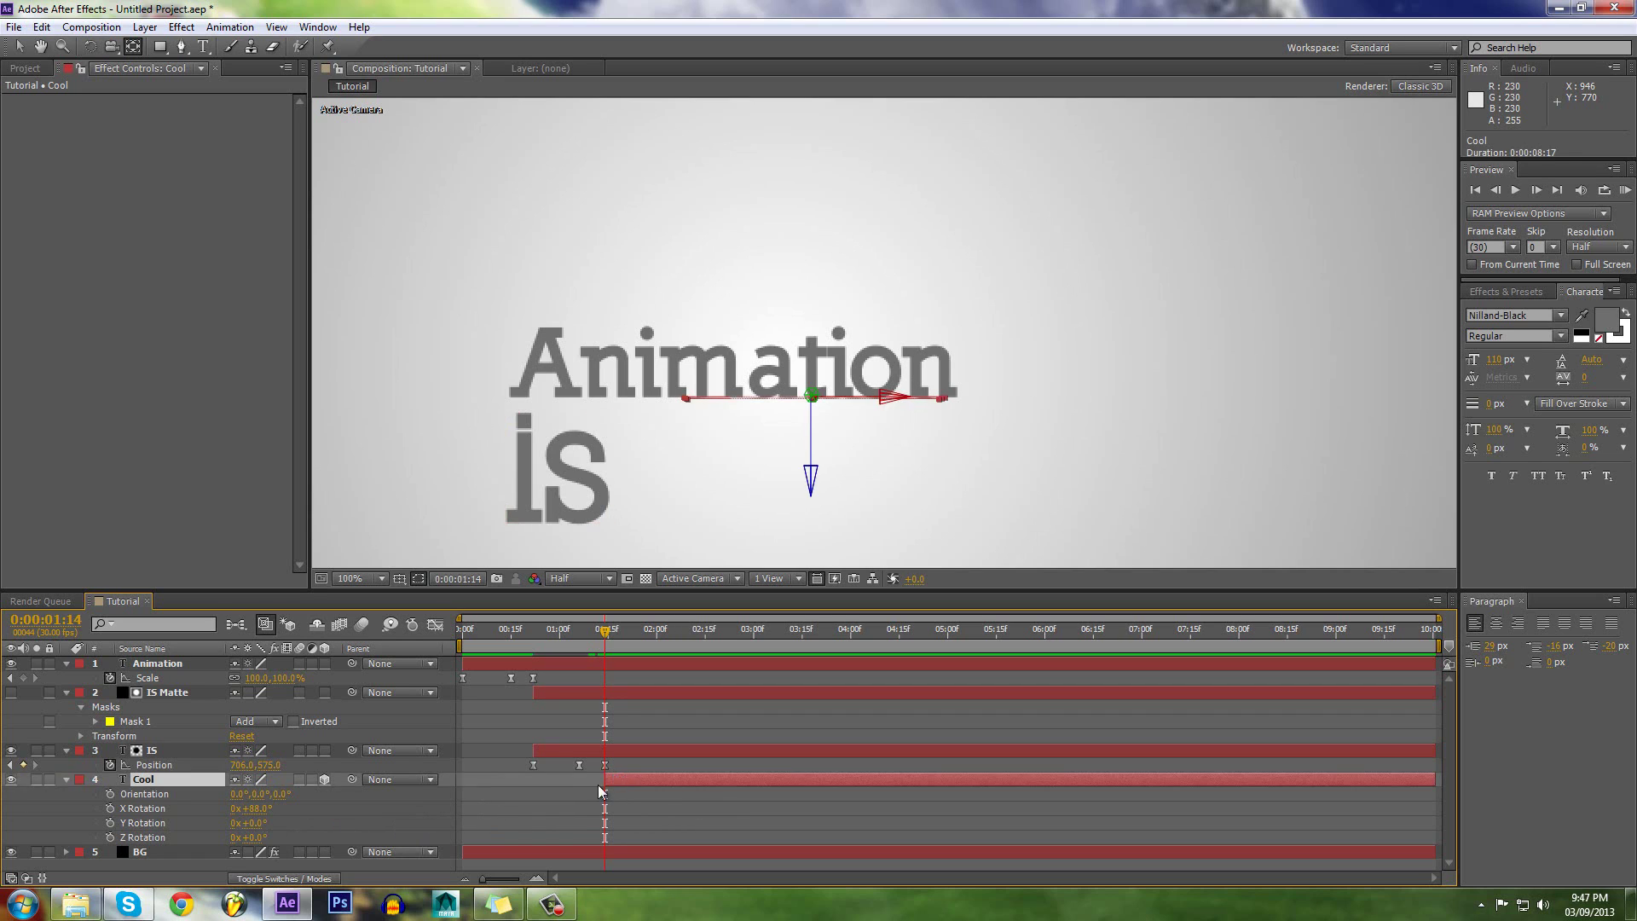
click(254, 809)
text(88.5)
key(Return)
scroll(727, 471, down, 2)
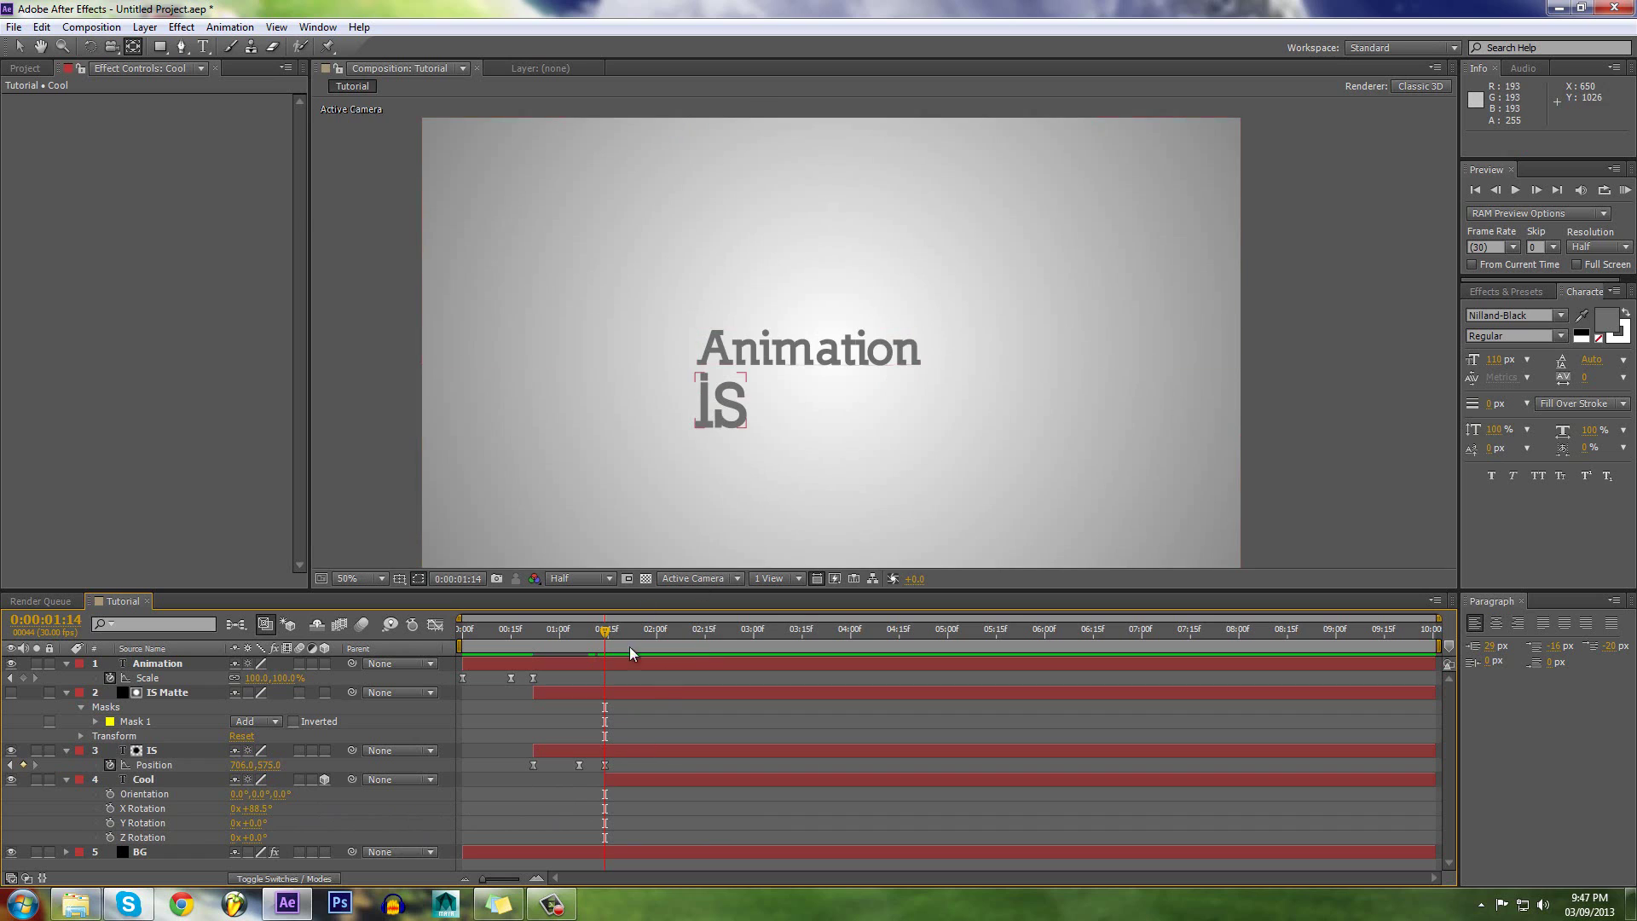
scroll(745, 497, up, 2)
Step: Start keyframing the Cool layer's X Rotation at 0:00:01:14 and add a second keyframe of about -28.5° at 0:00:02:04
click(620, 779)
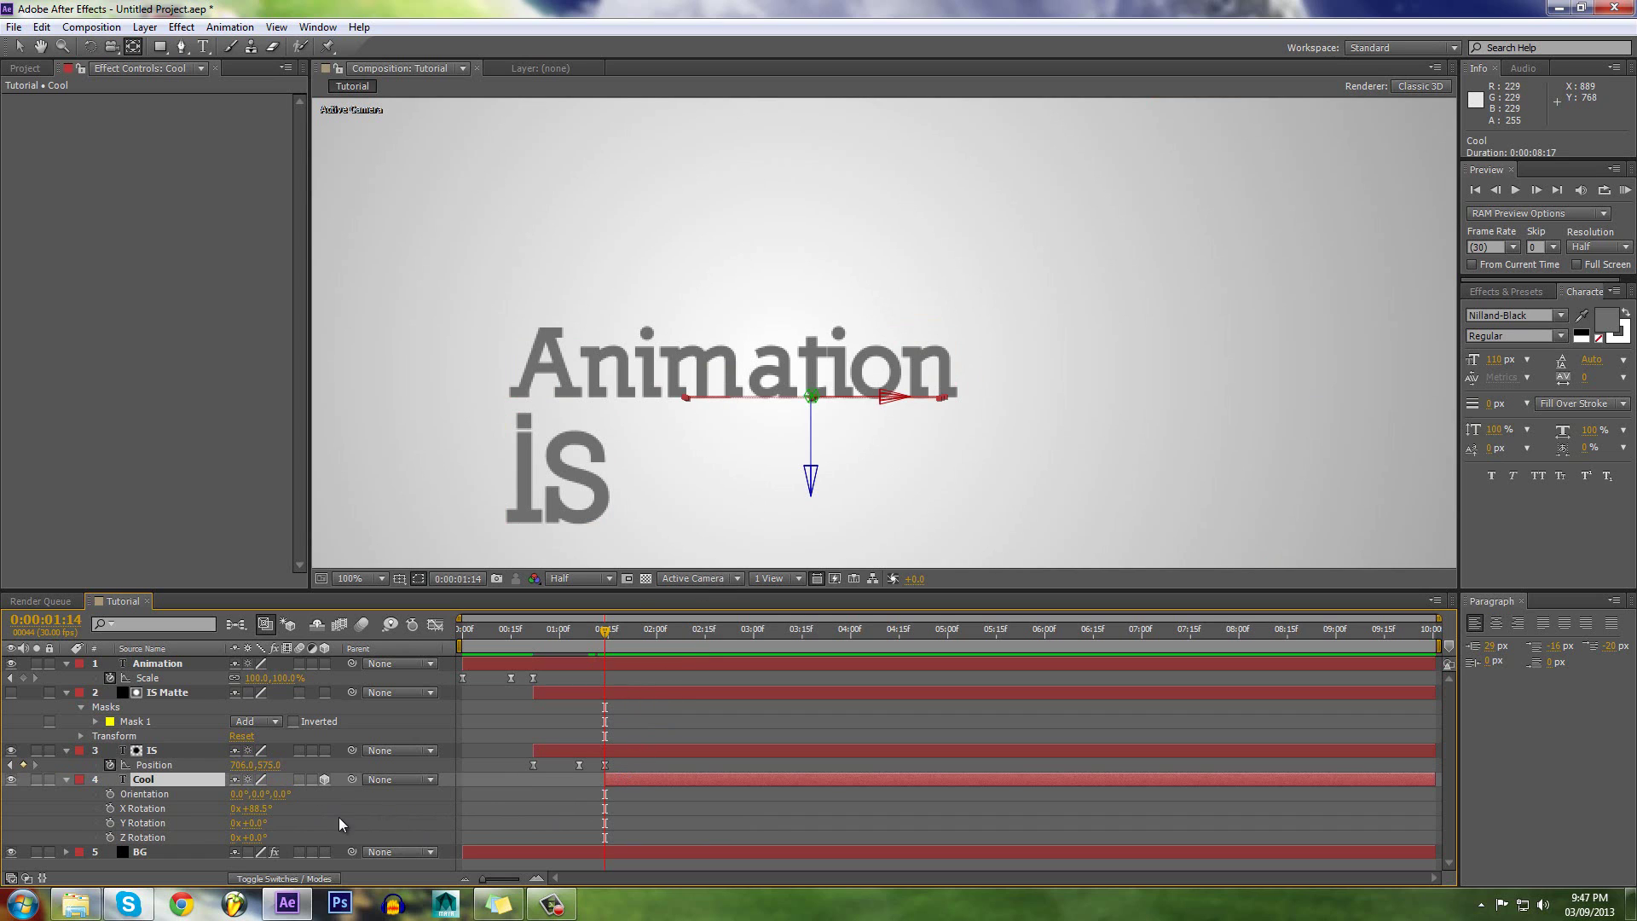
key(p)
key(p)
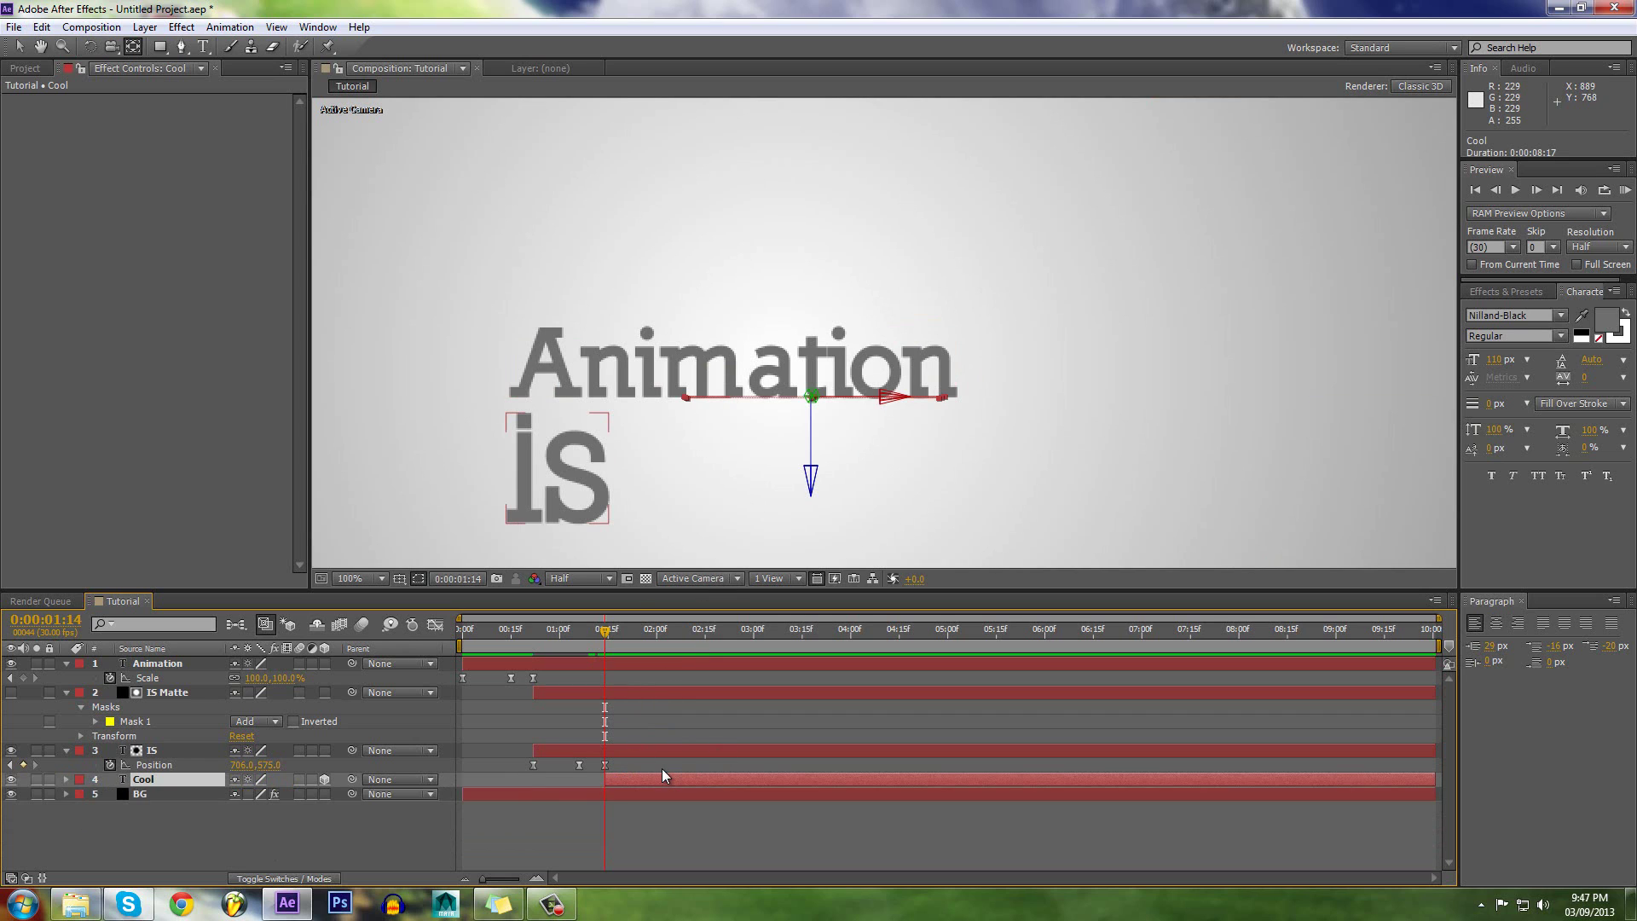
key(r)
click(111, 808)
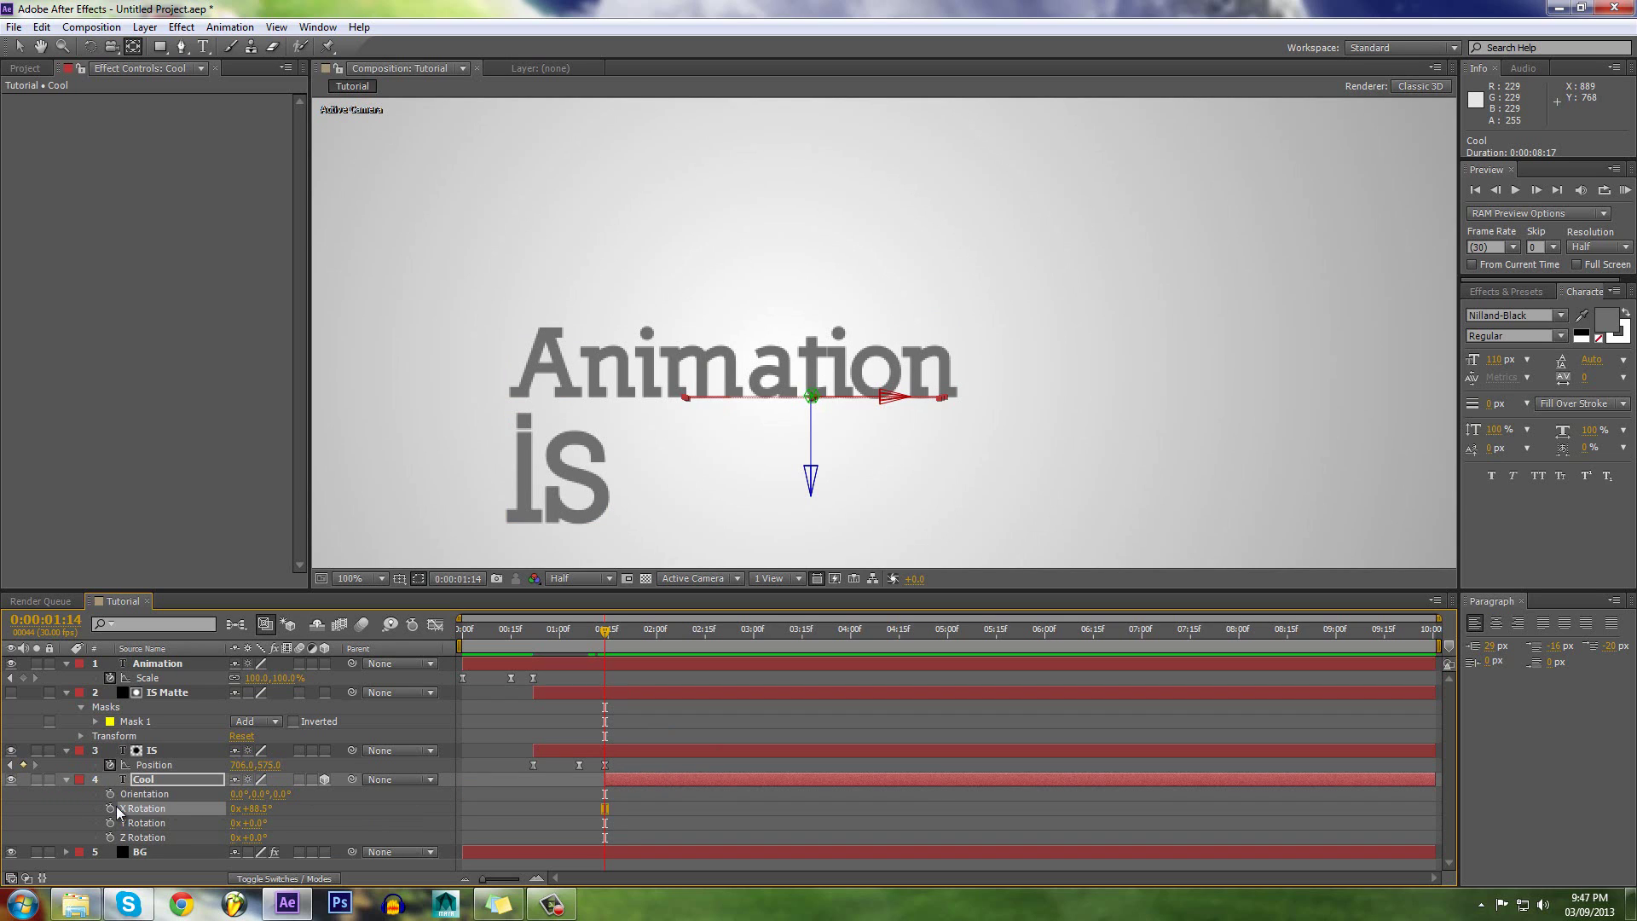
drag(605, 631, 656, 645)
drag(264, 809, 167, 816)
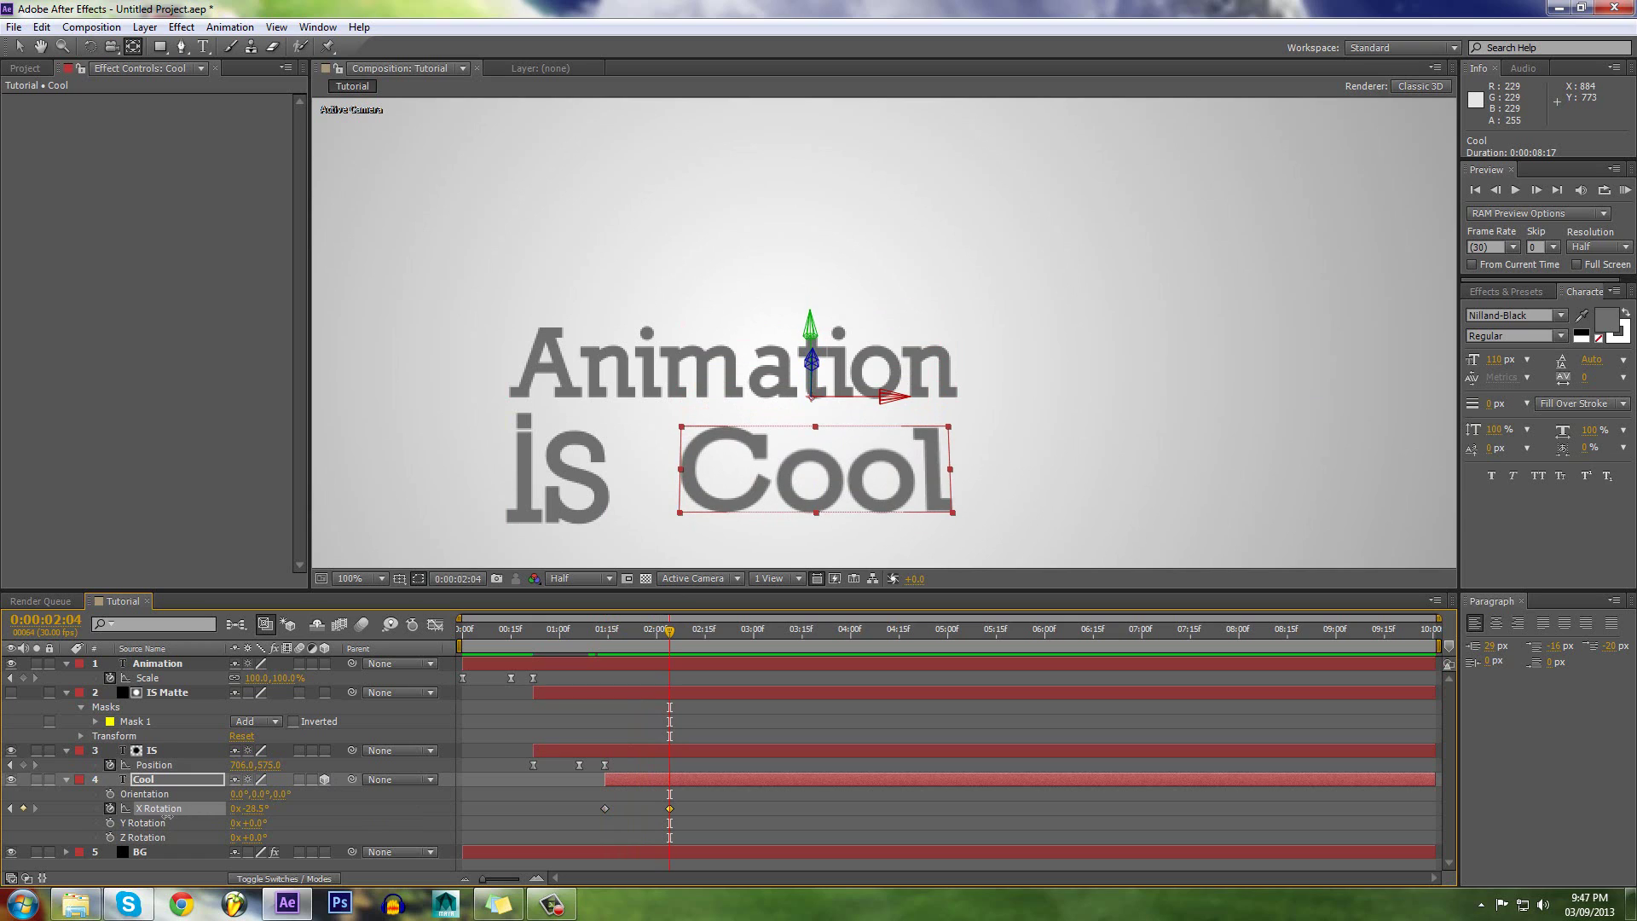
Step: Add a third X Rotation keyframe of 0° to the Cool layer at 0:00:02:11
drag(669, 648, 689, 647)
click(256, 808)
text(1)
click(382, 827)
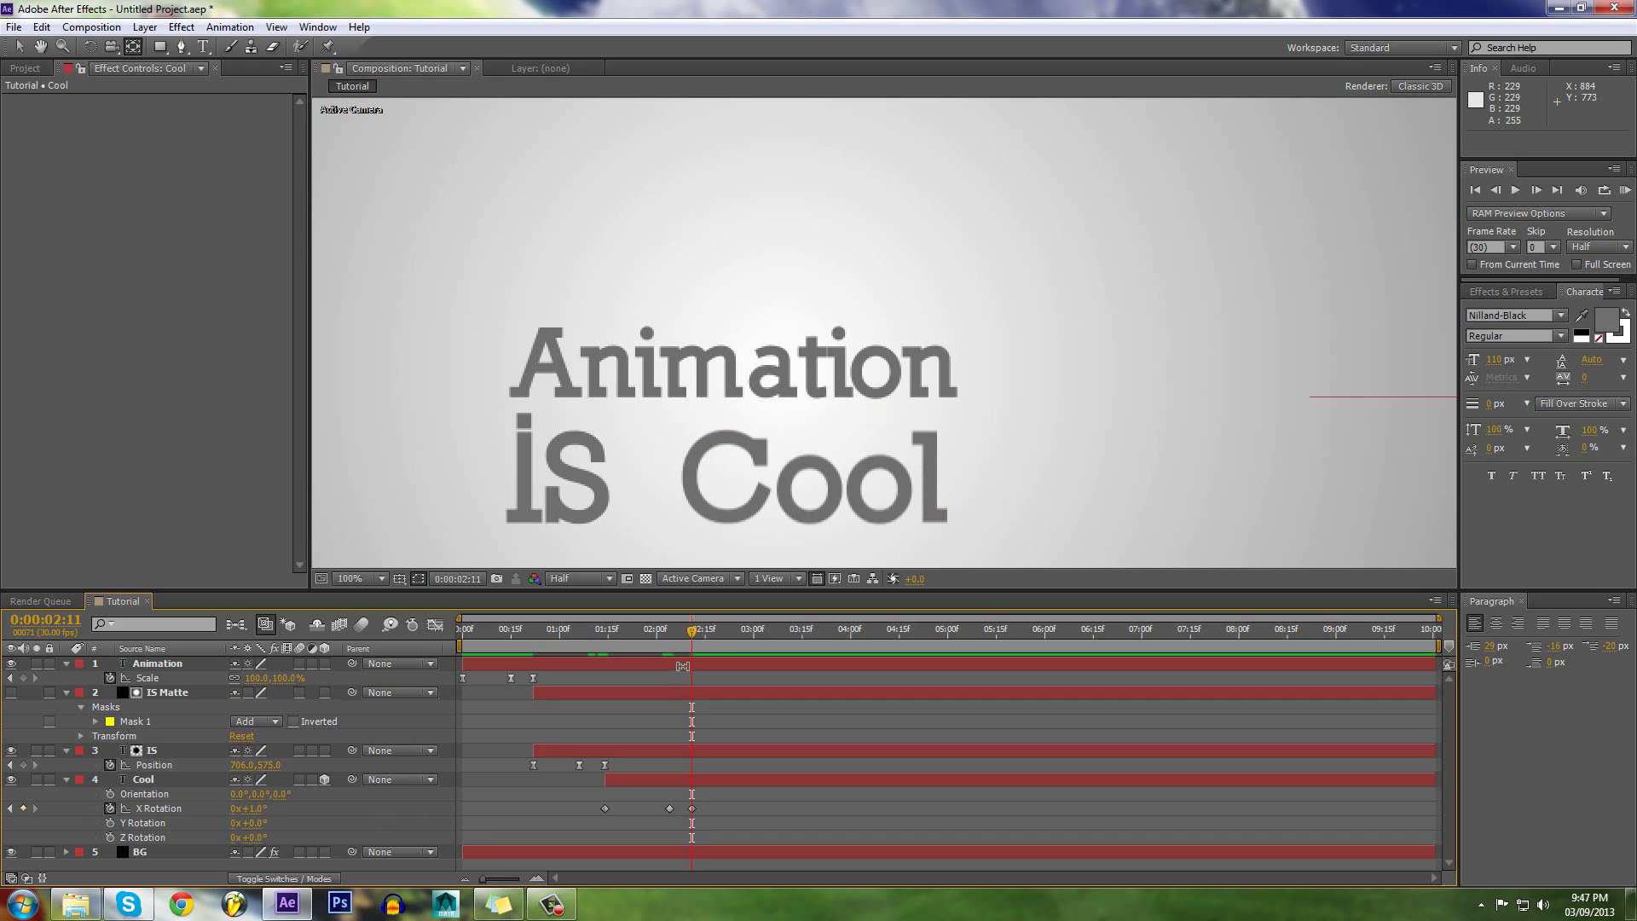
drag(690, 634, 689, 642)
click(300, 812)
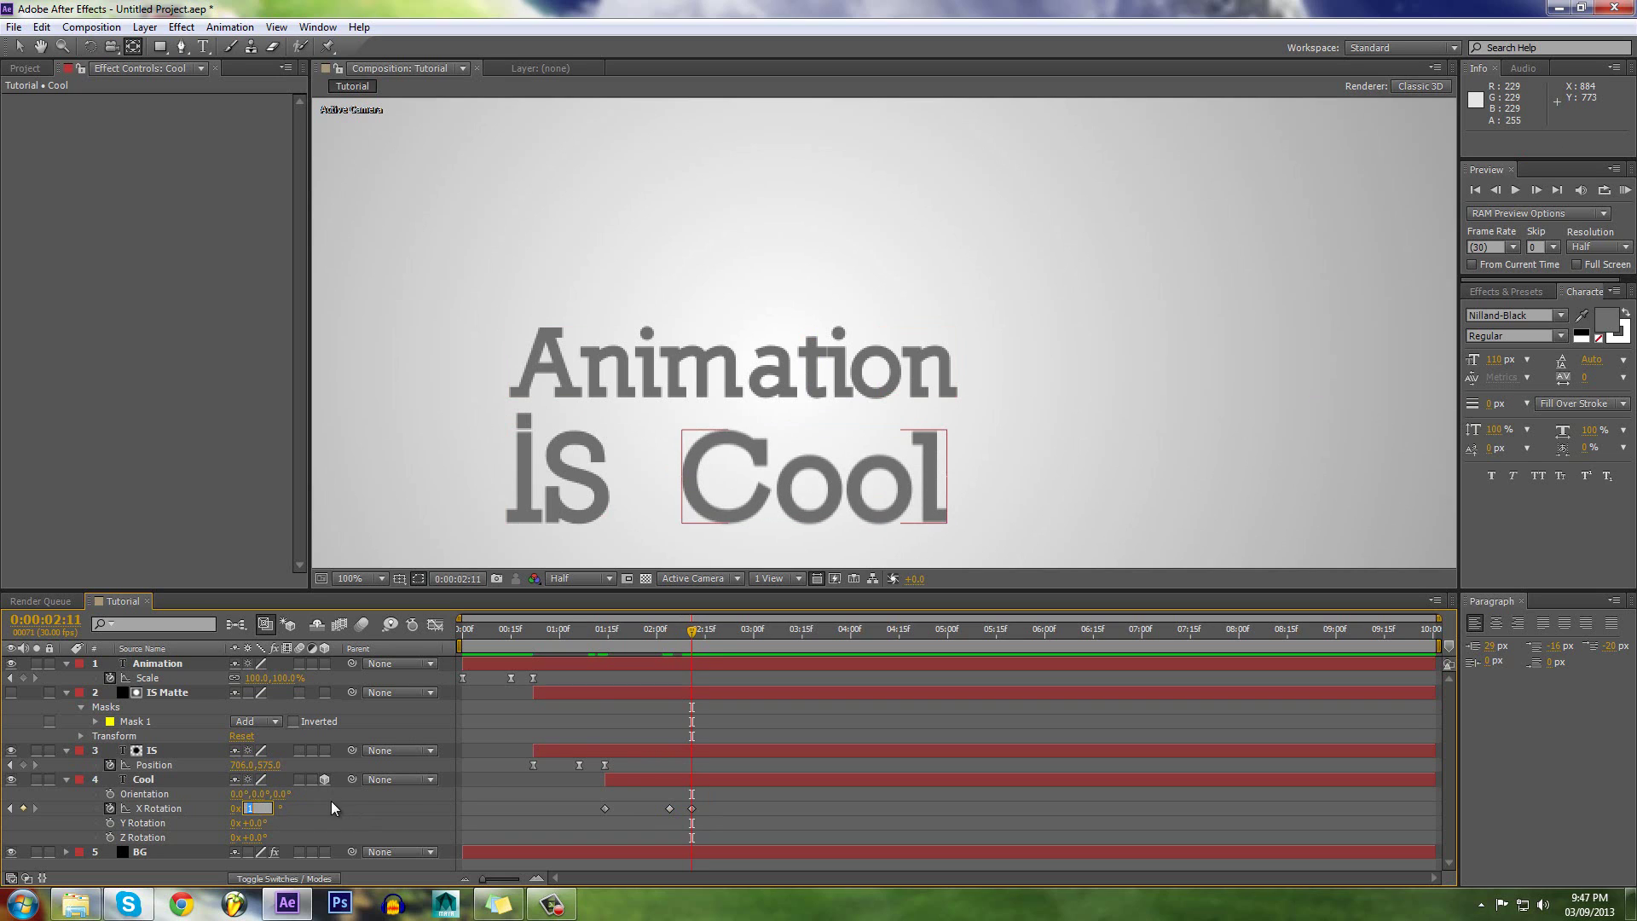
Step: Apply Easy Ease to all three X Rotation keyframes of the Cool layer
drag(724, 811, 577, 821)
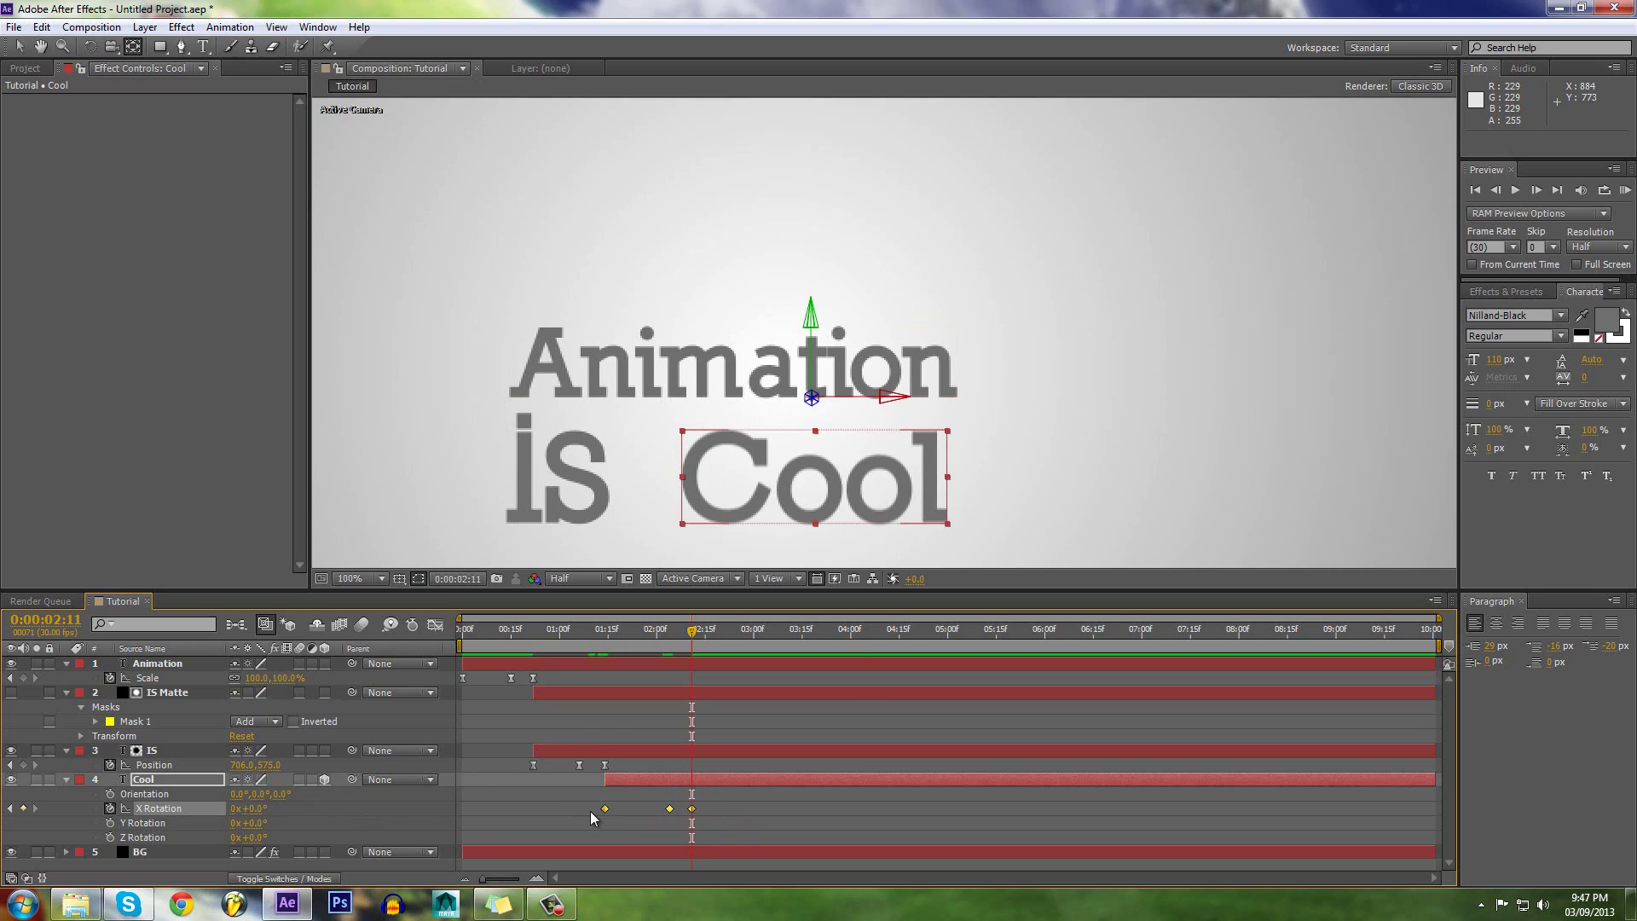
right_click(606, 817)
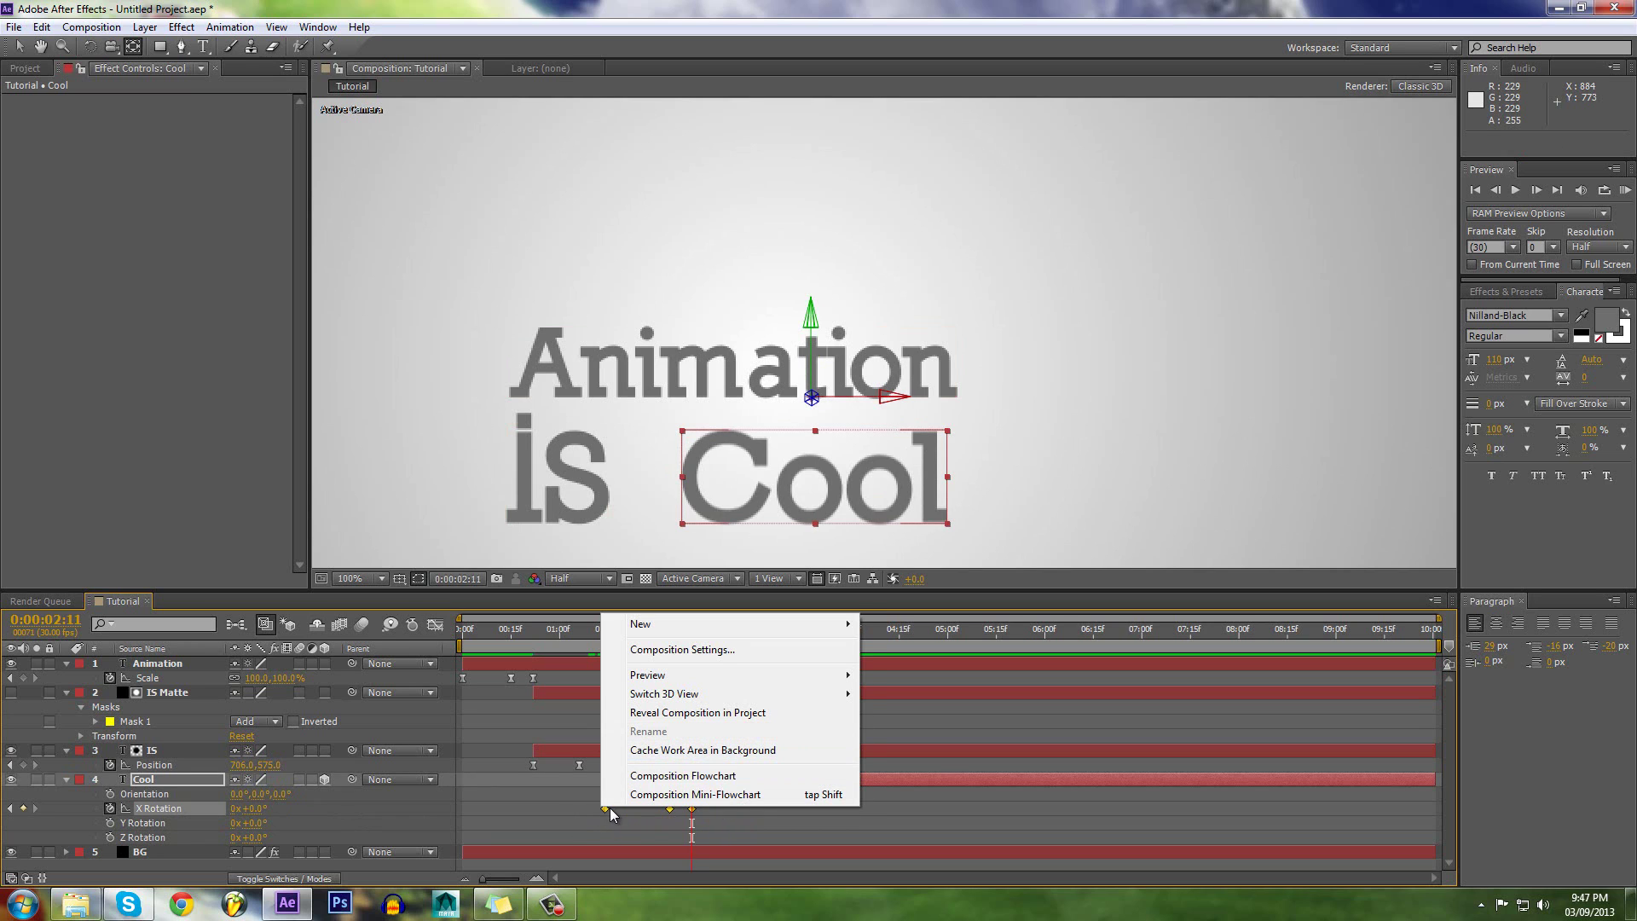
right_click(605, 808)
mouse_move(668, 798)
click(904, 685)
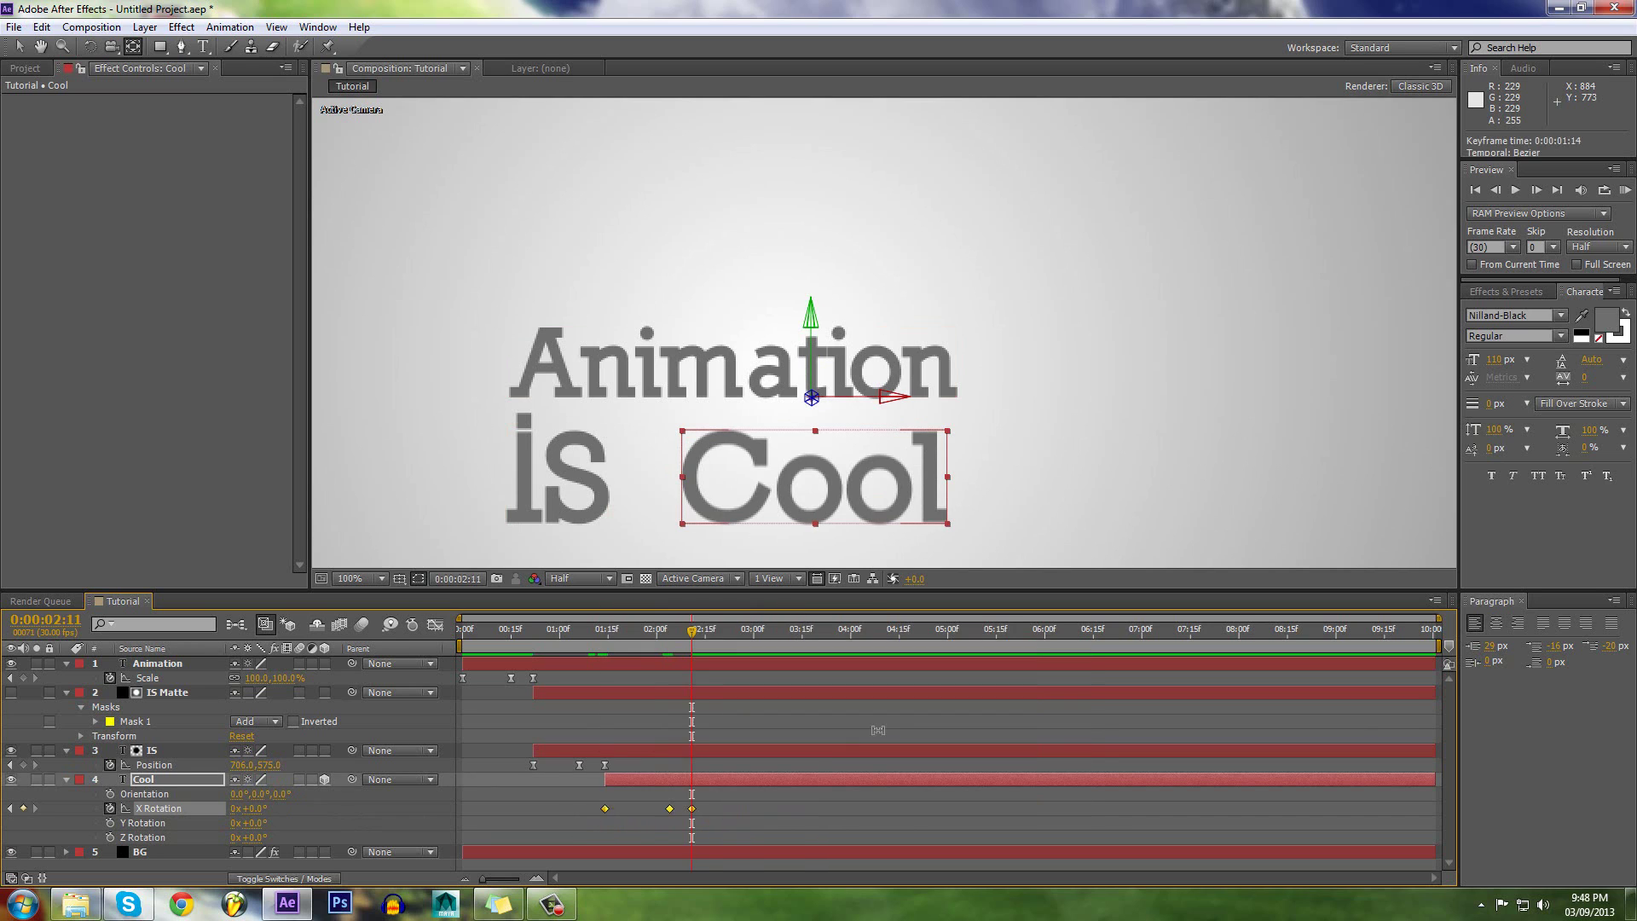
click(796, 819)
Step: Retime the Cool layer's last X Rotation keyframe to 0:00:02:13 and return the current time to 0:00:00:00
mouse_move(674, 642)
mouse_down()
mouse_move(426, 646)
mouse_move(692, 631)
mouse_move(665, 635)
mouse_up()
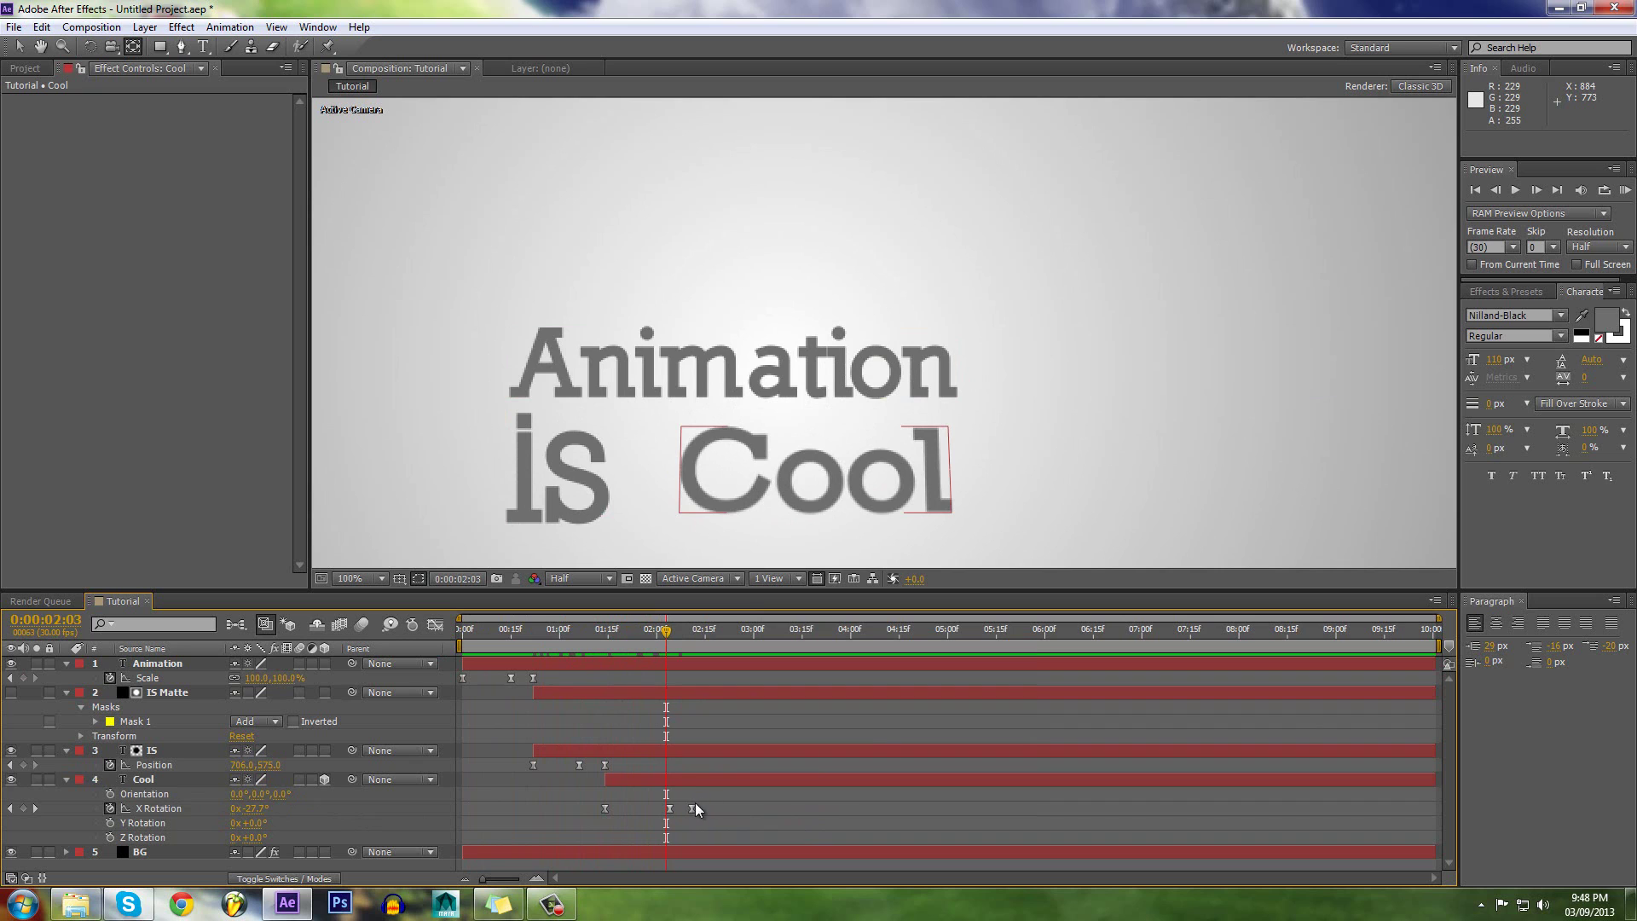
drag(691, 808, 698, 808)
drag(671, 635, 392, 670)
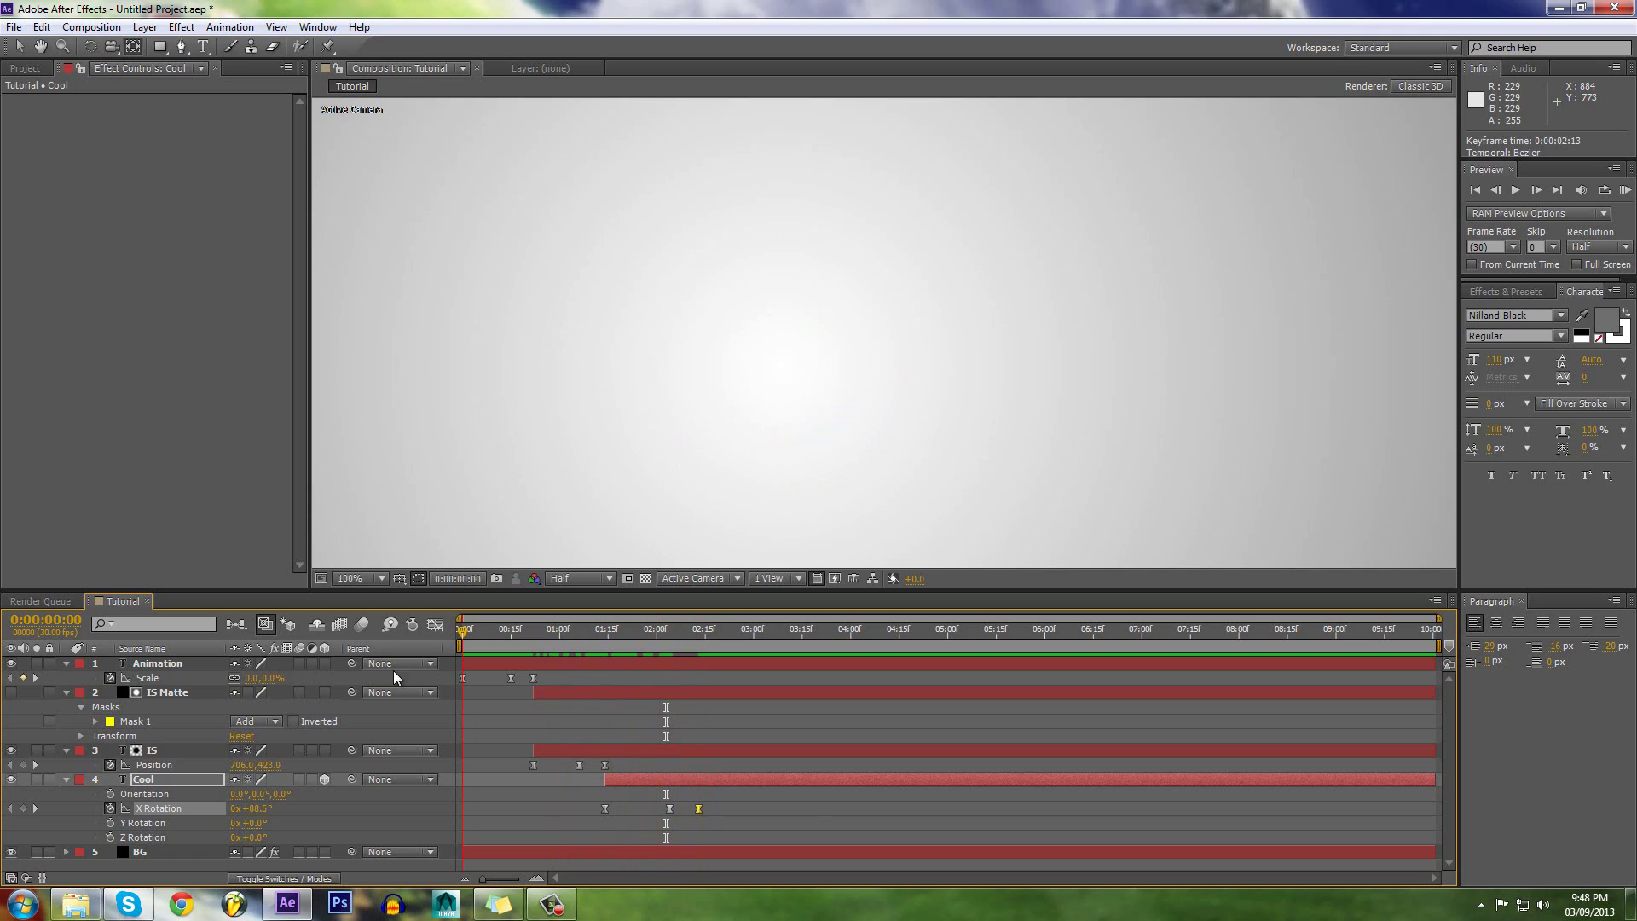
click(811, 818)
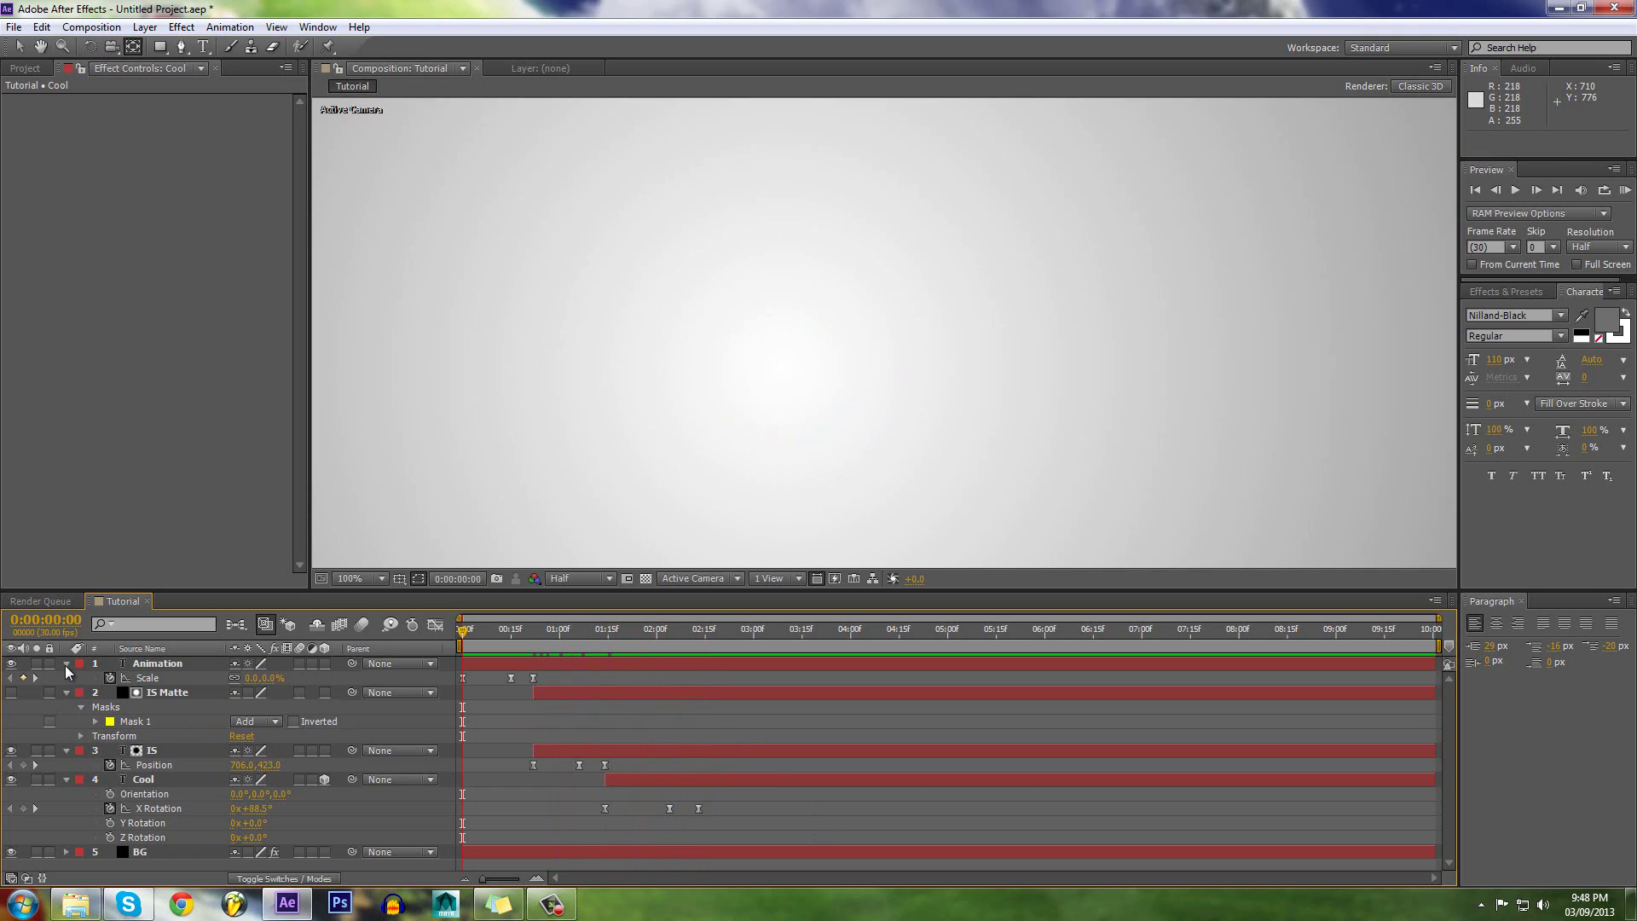
Step: Collapse the revealed properties of the Animation, IS Matte, IS and Cool layers
click(66, 664)
click(65, 678)
click(65, 692)
click(64, 706)
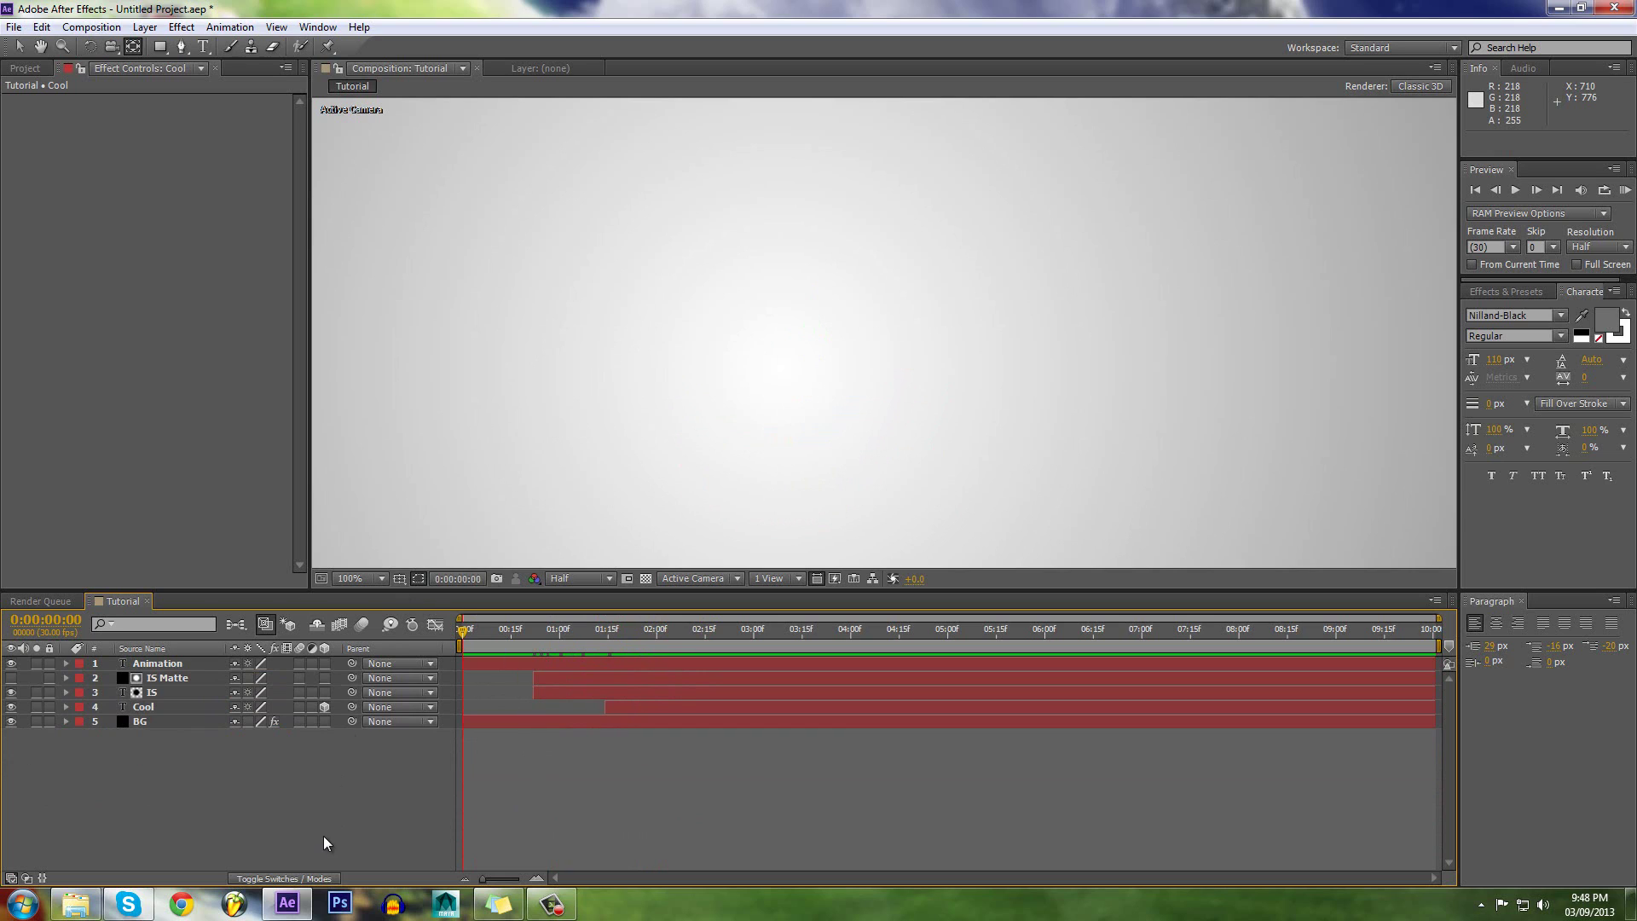
Step: Enable motion blur for the Animation, IS and Cool layers and for the composition, and check the motion
click(301, 664)
click(360, 625)
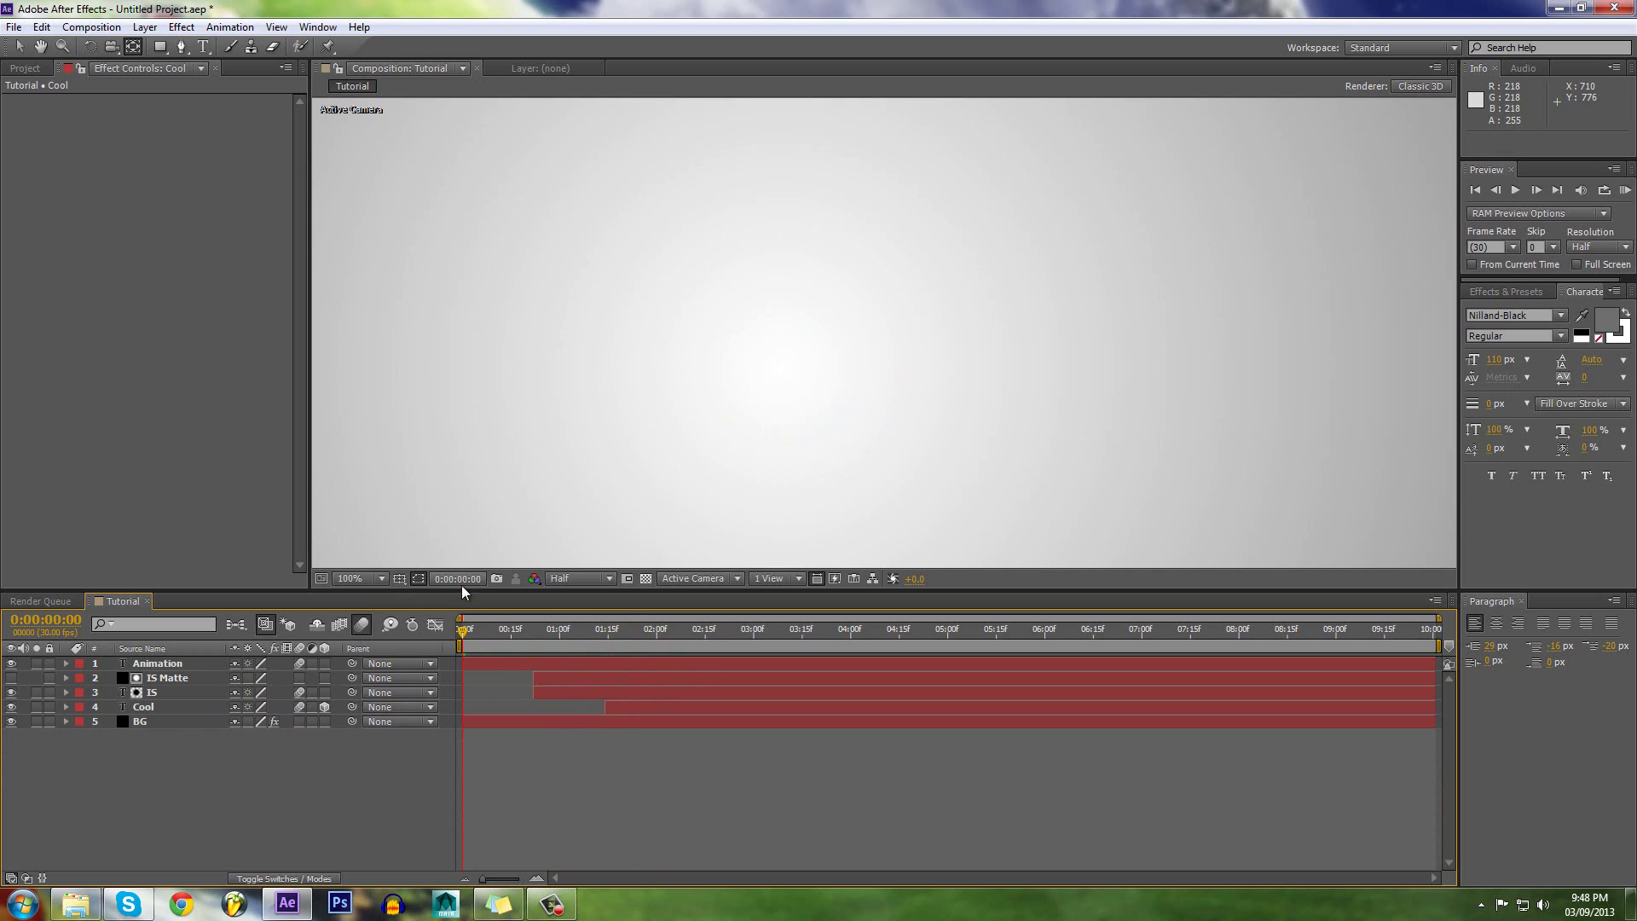
drag(473, 628, 652, 629)
key(Home)
Step: Edit the motion blur Shutter Angle in the Tutorial composition's advanced settings and apply the settings
click(82, 29)
click(120, 69)
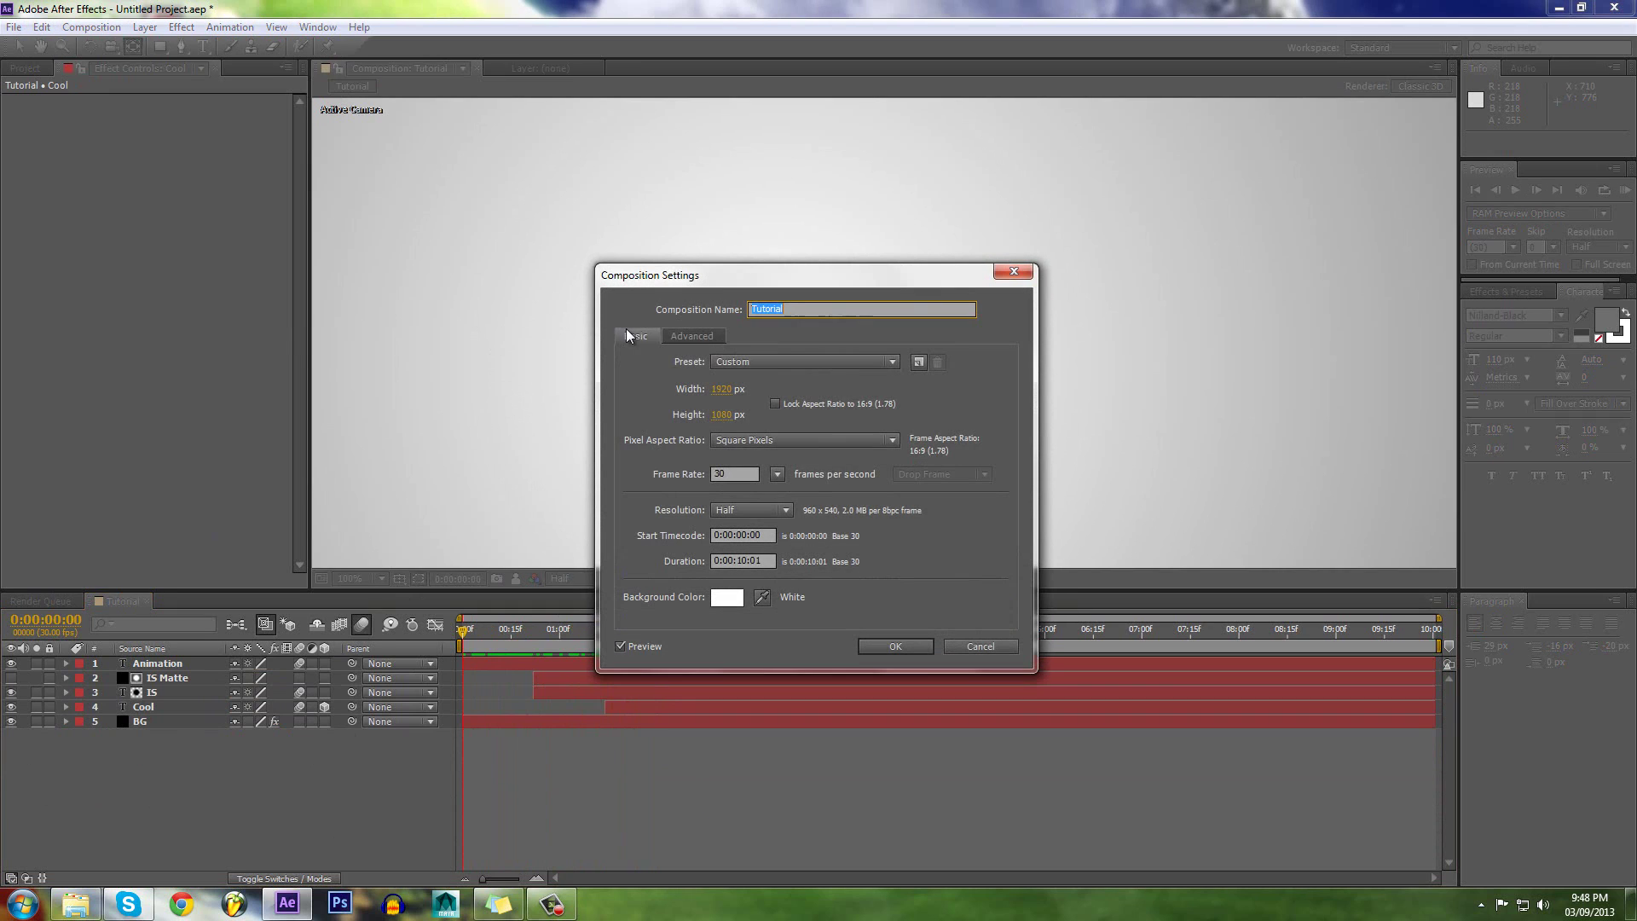
click(689, 336)
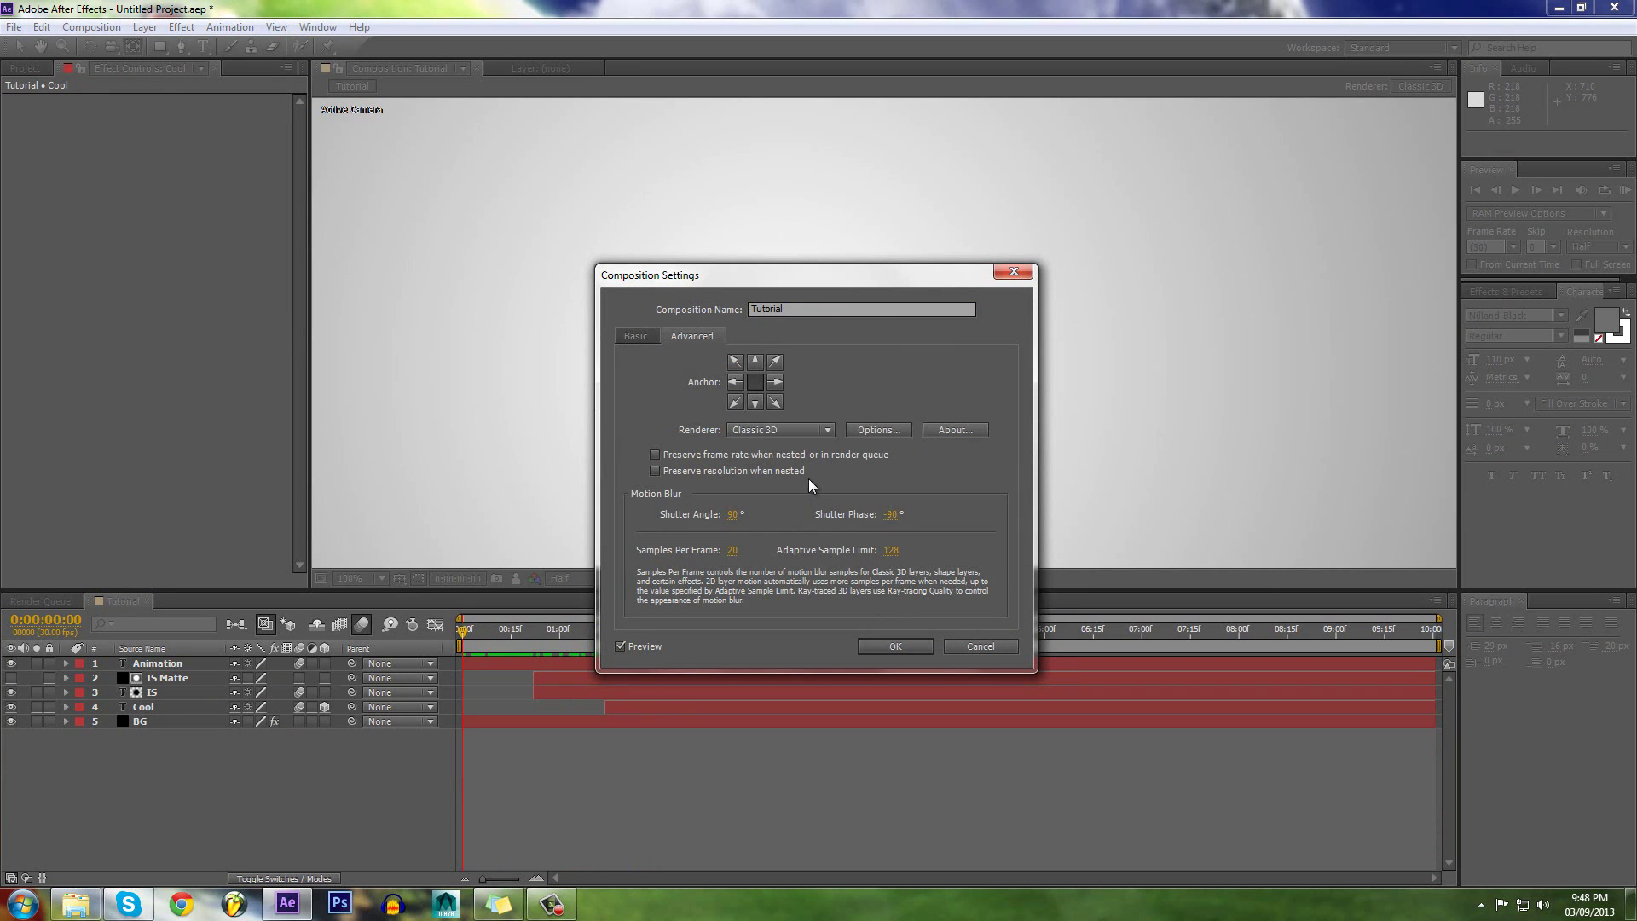
click(733, 515)
key(Return)
drag(762, 281, 946, 341)
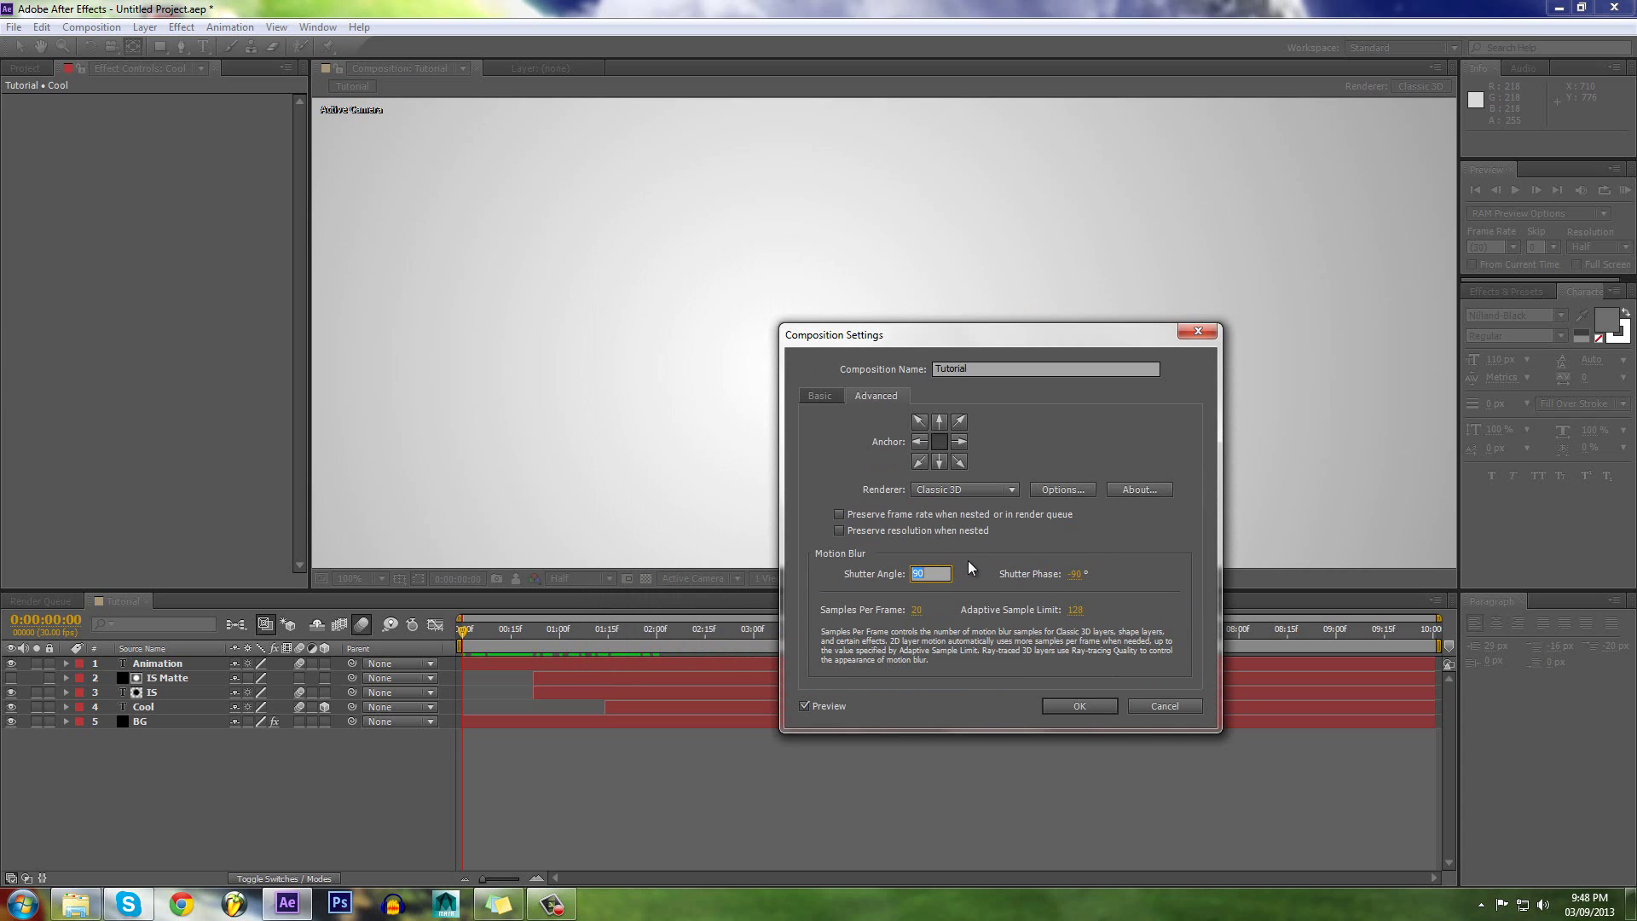
text(0)
key(Return)
click(1084, 706)
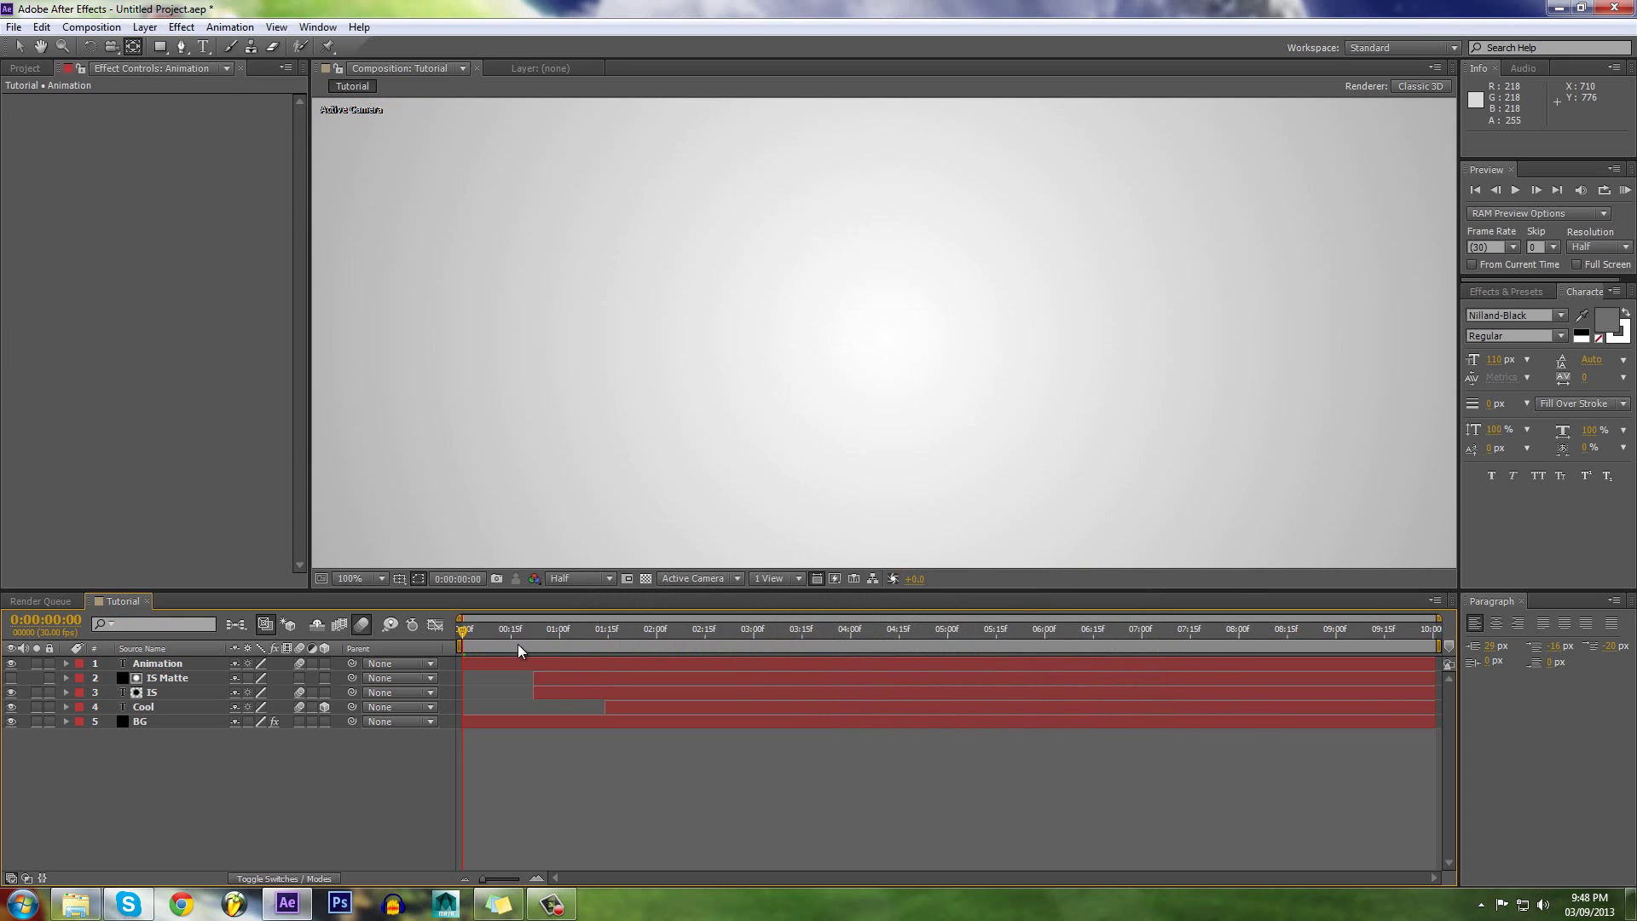
Step: Fit the composition in the viewer and play a RAM preview of the whole animation from the start
mouse_move(468, 636)
mouse_down()
mouse_move(740, 645)
mouse_move(450, 651)
mouse_up()
scroll(703, 365, down, 1)
click(357, 580)
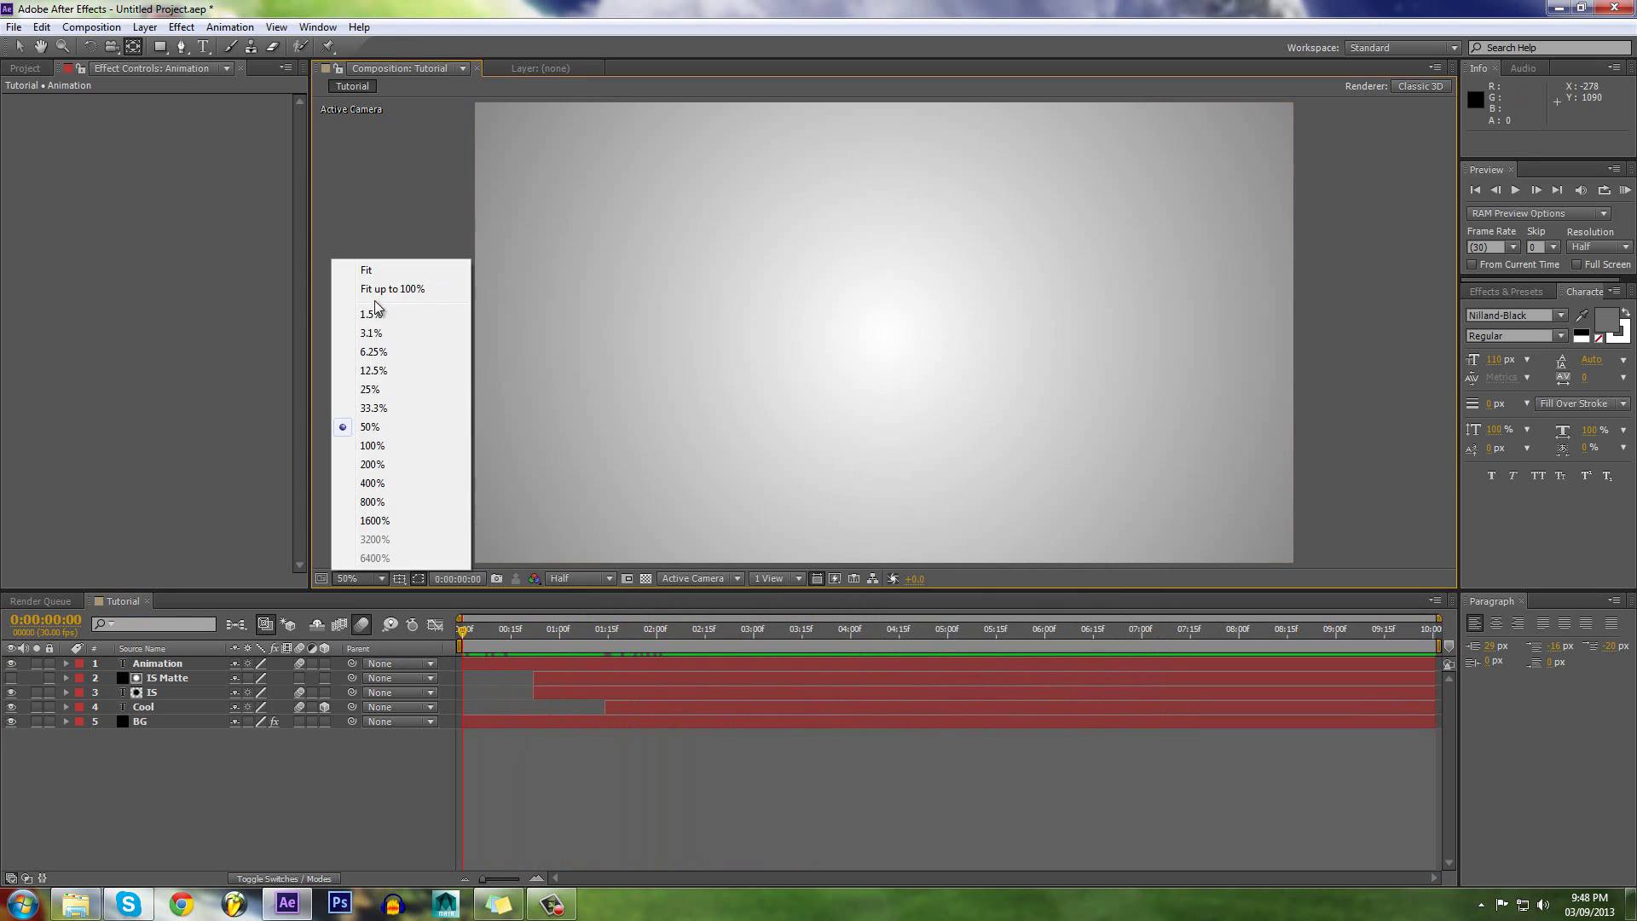
click(396, 272)
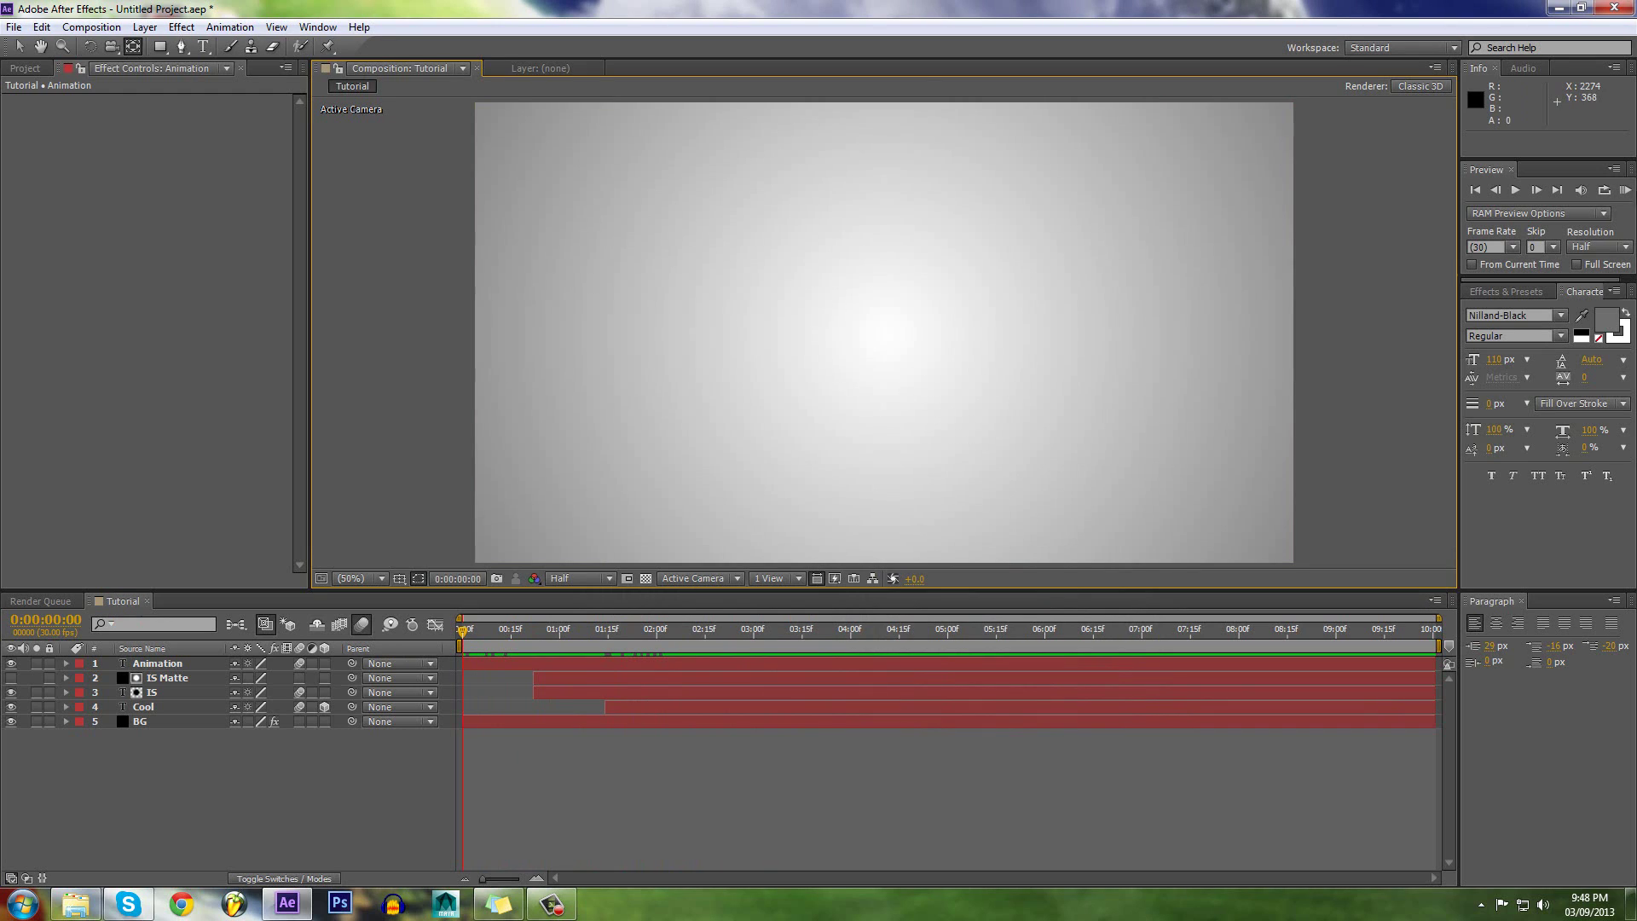
click(1623, 190)
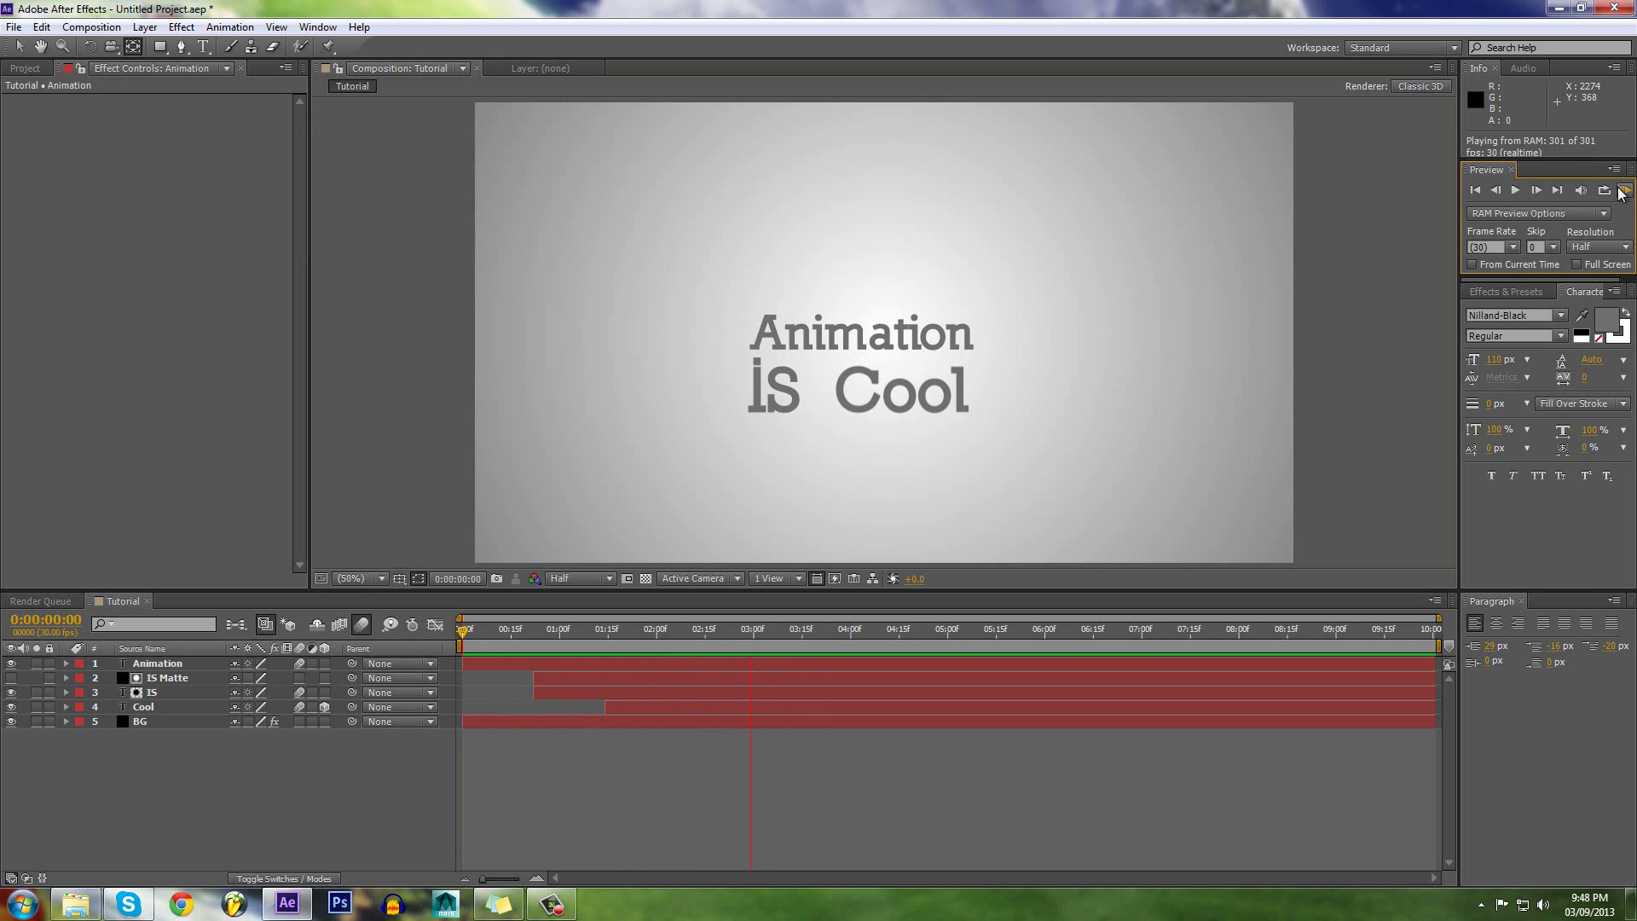
click(1620, 190)
Step: Scrub through the first two seconds of the timeline to review how the three words animate in
drag(545, 632, 659, 534)
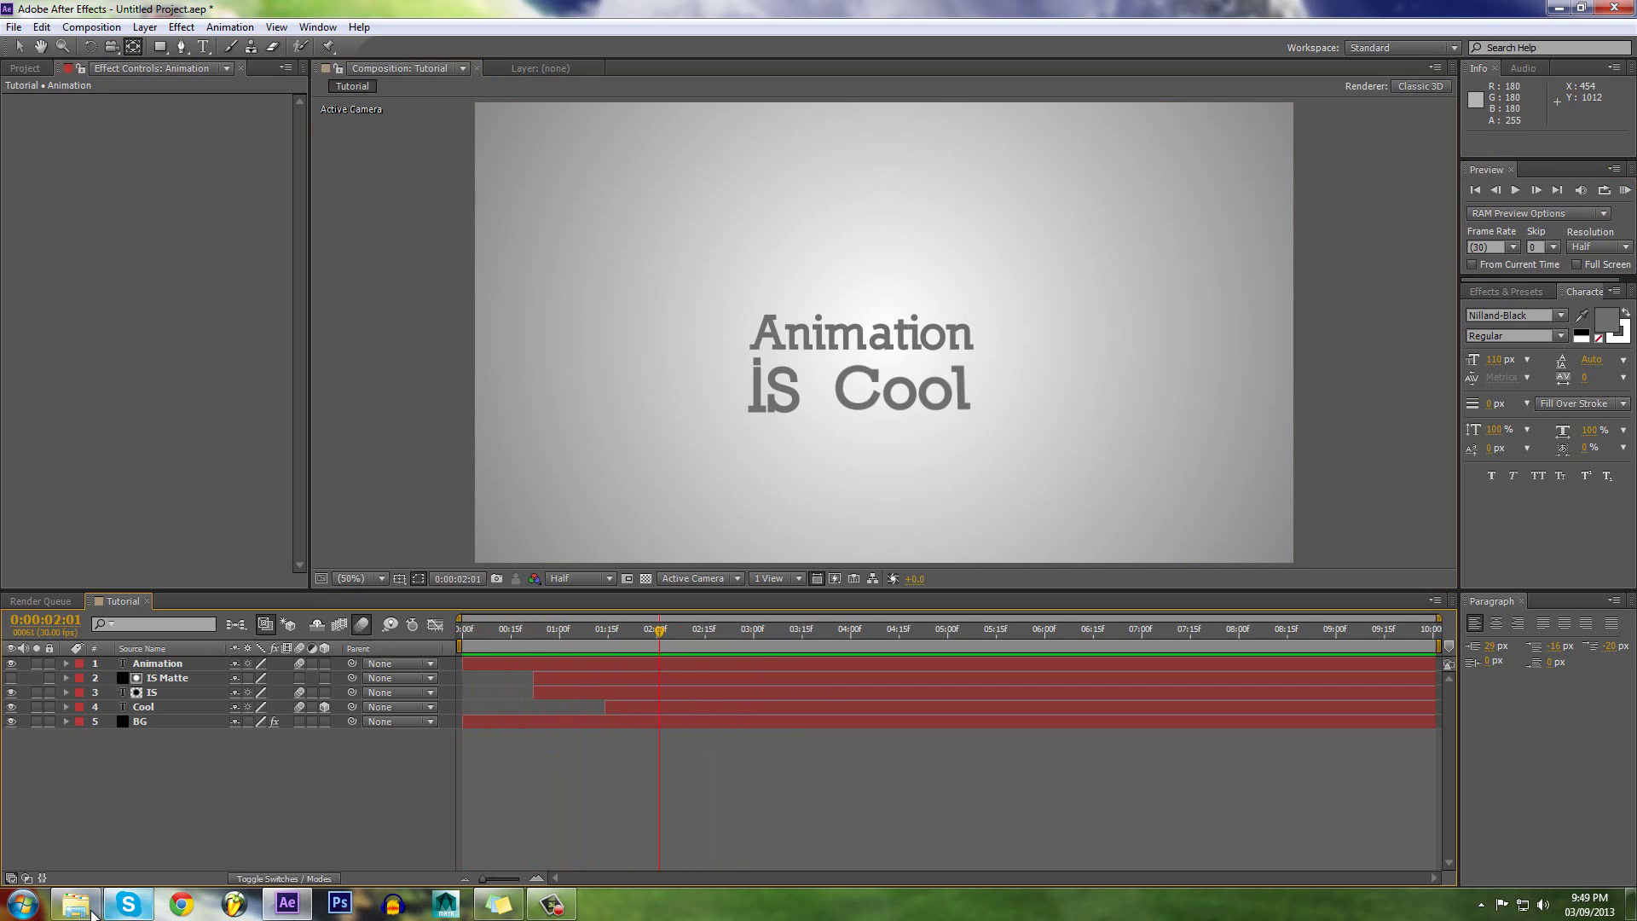
click(759, 708)
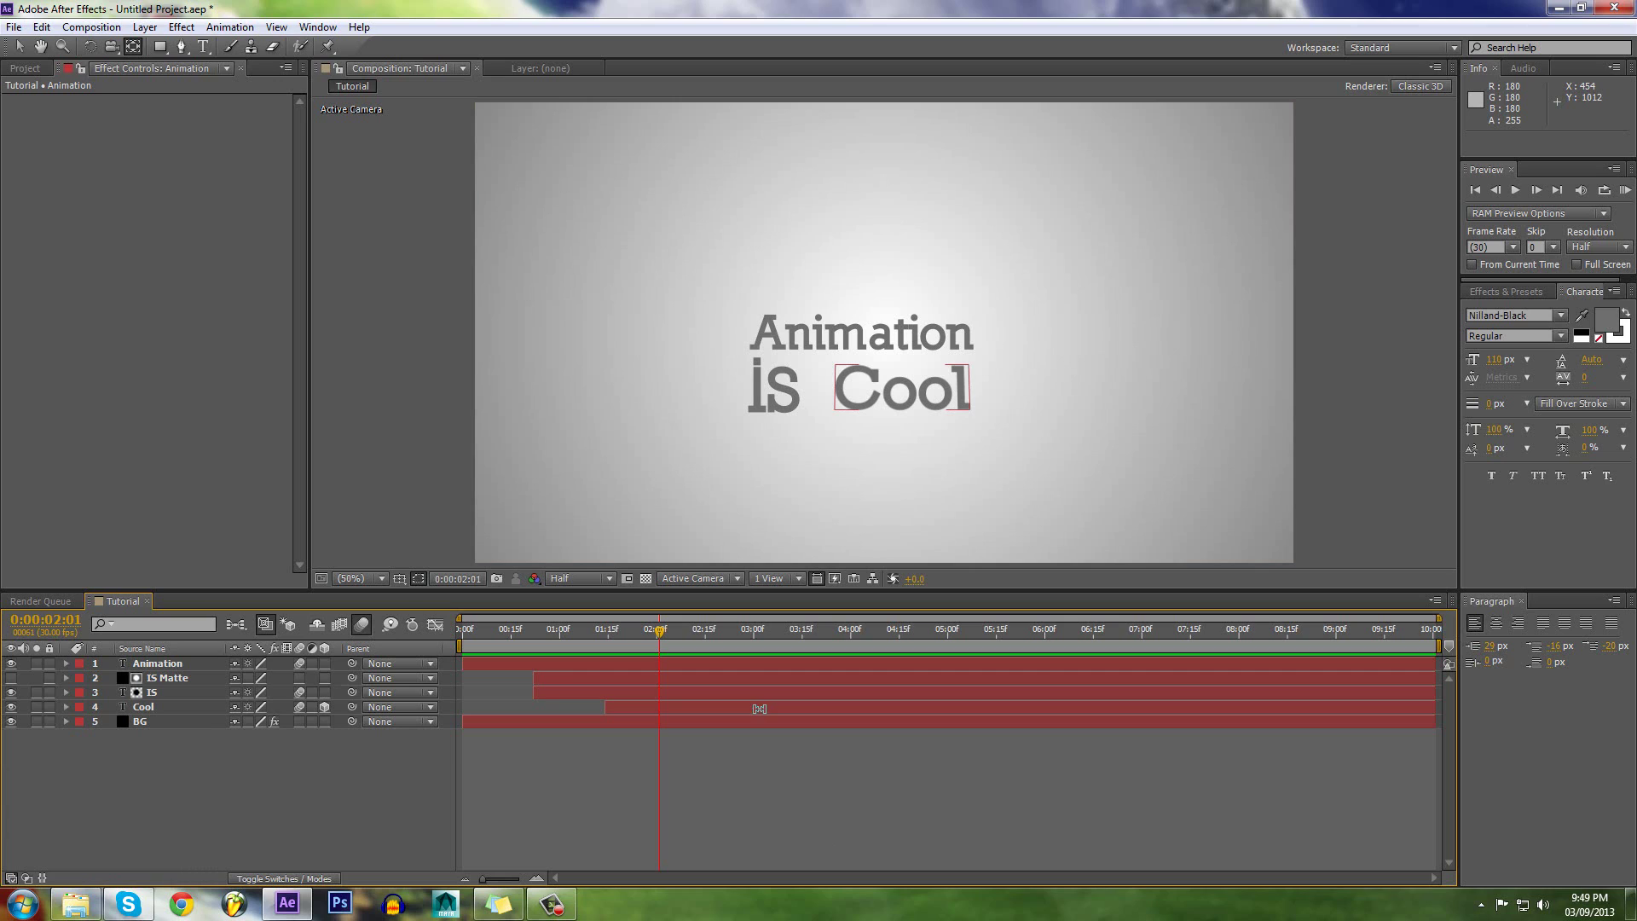
click(492, 662)
drag(659, 630, 606, 637)
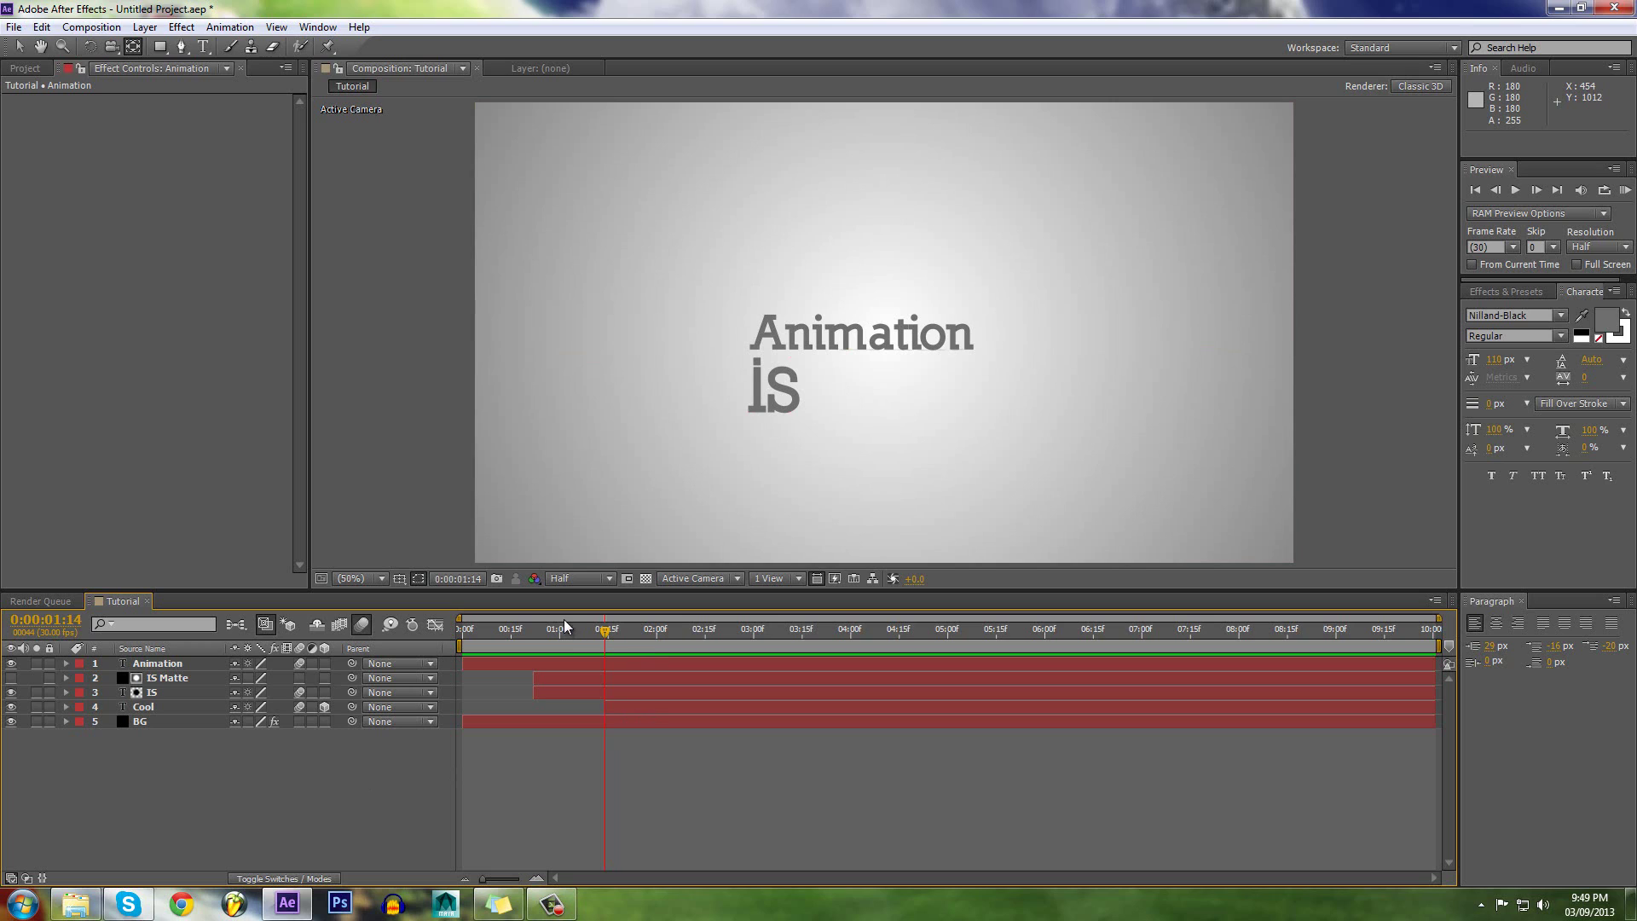
drag(520, 634, 606, 645)
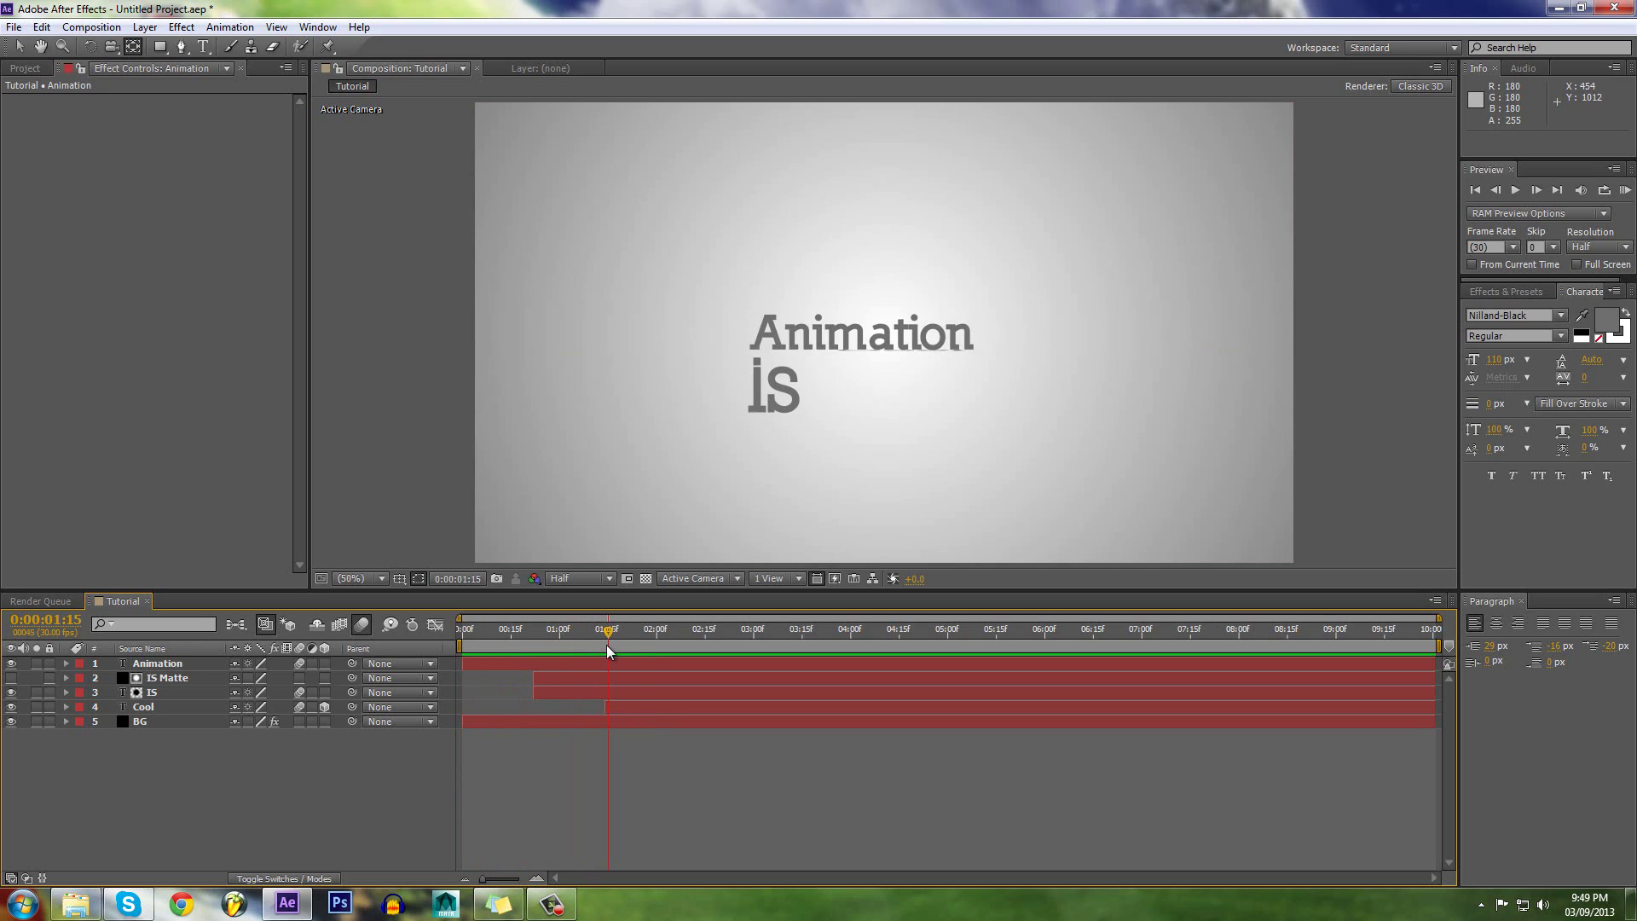